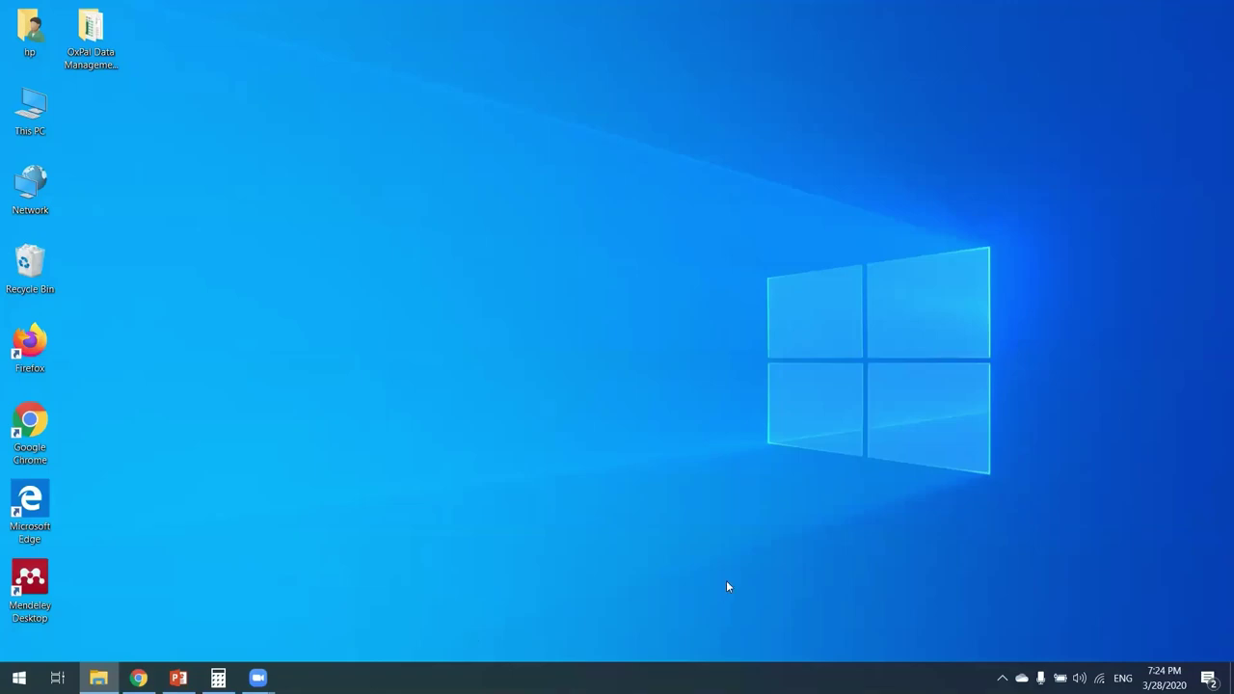
{"action": "key", "text": "alt+Tab"}
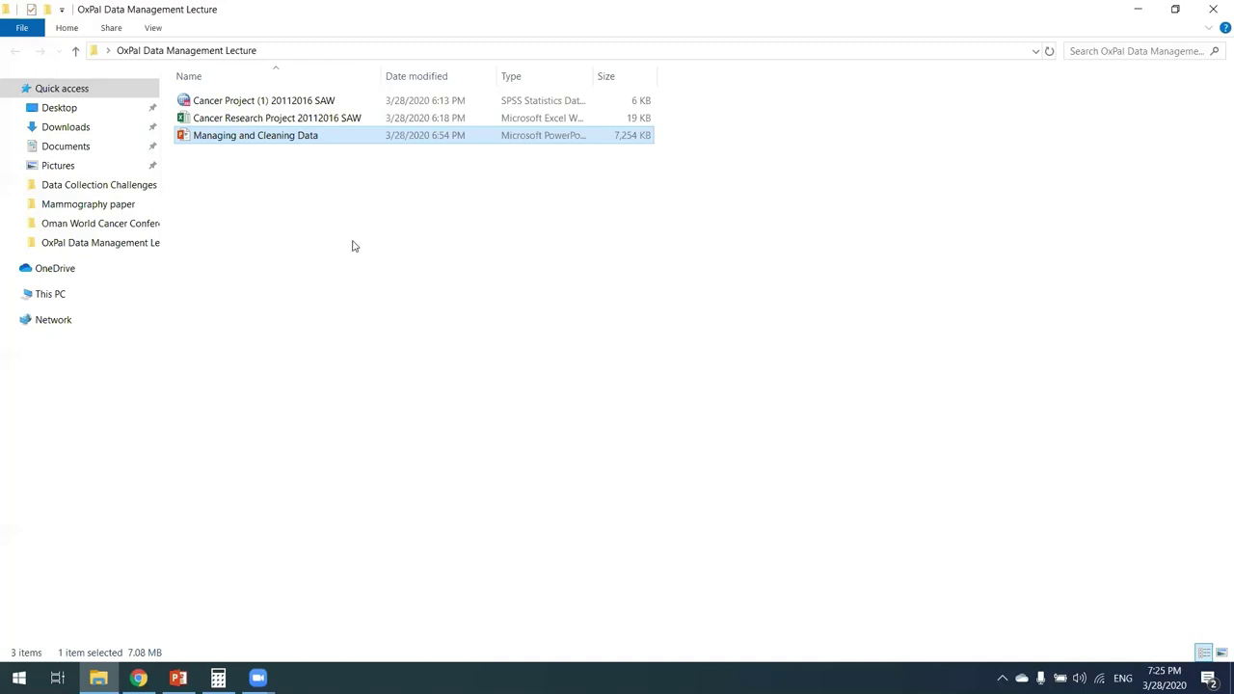
{"action": "left_click", "coordinate": [347, 119], "text": "ctrl"}
{"action": "right_click", "coordinate": [347, 125]}
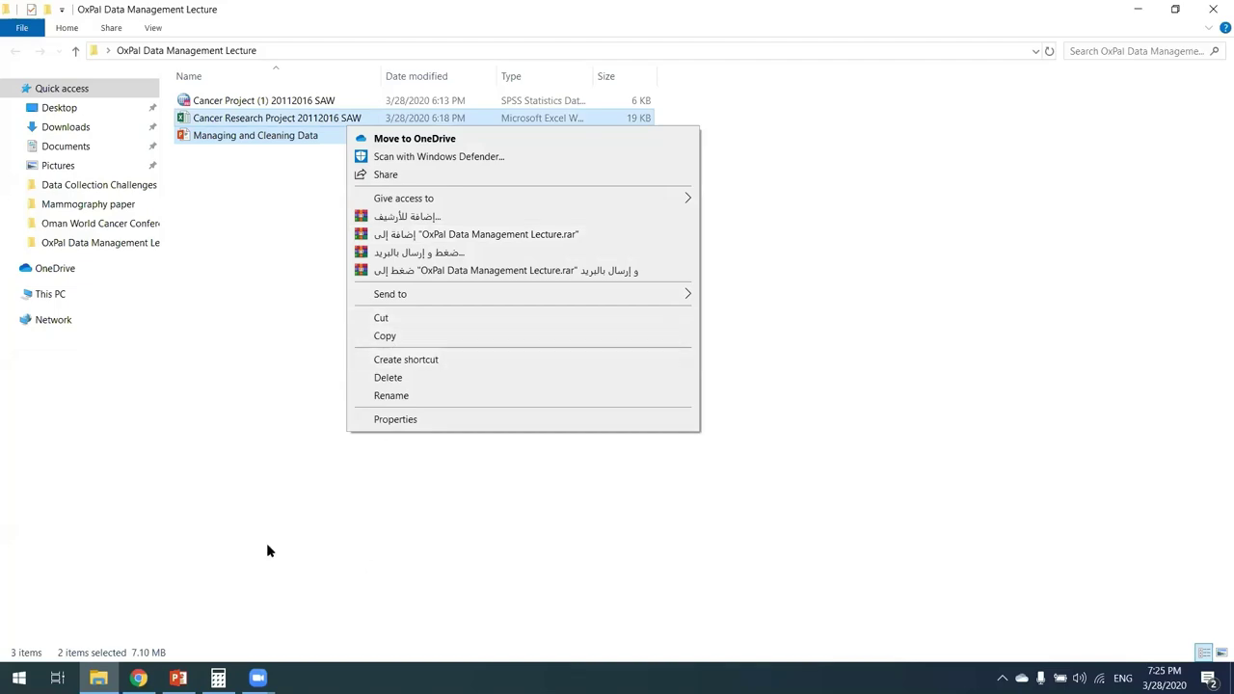
{"action": "key", "text": "Escape"}
{"action": "key", "text": "super+d"}
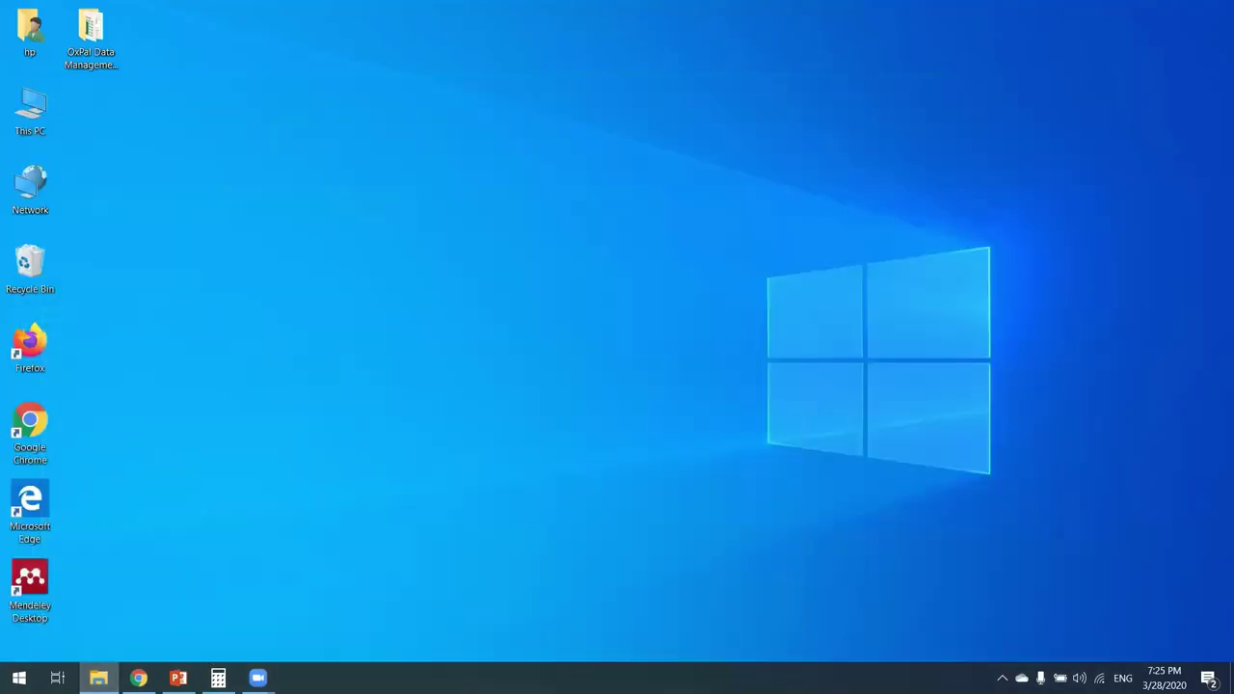
Switch to Chrome and open the Gmail inbox in a new browser tab.
{"action": "key", "text": "alt+Tab"}
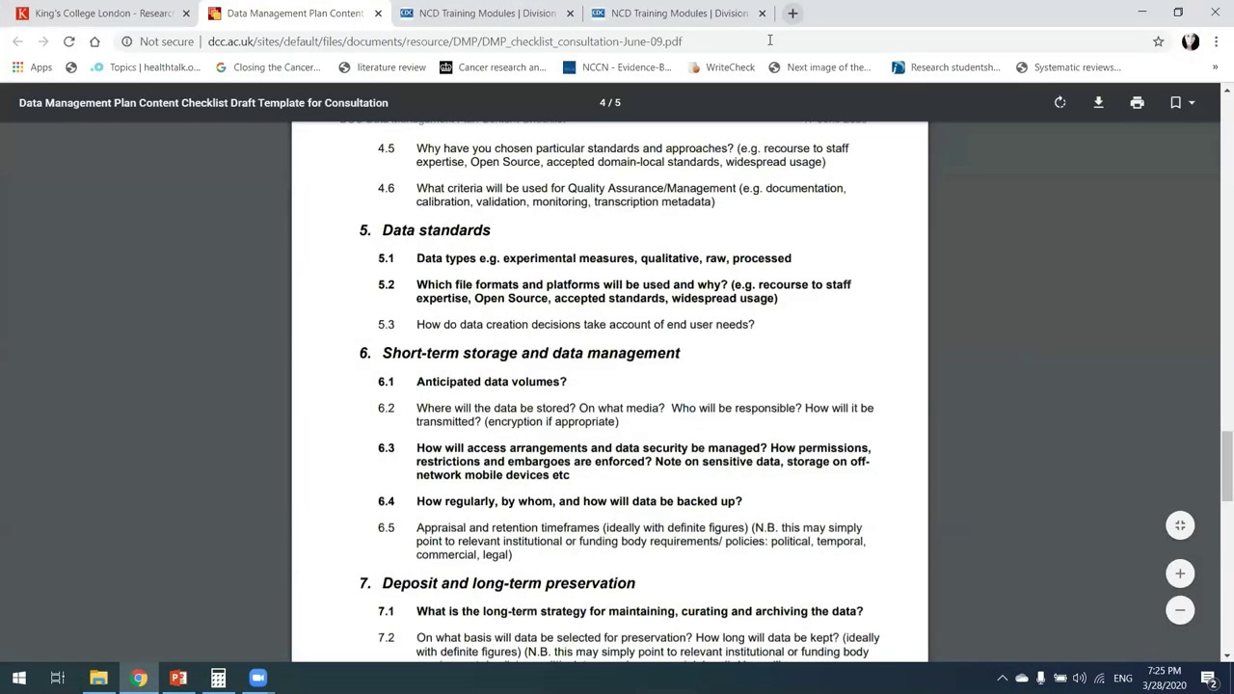
{"action": "key", "text": "ctrl+t"}
{"action": "type", "text": "dr"}
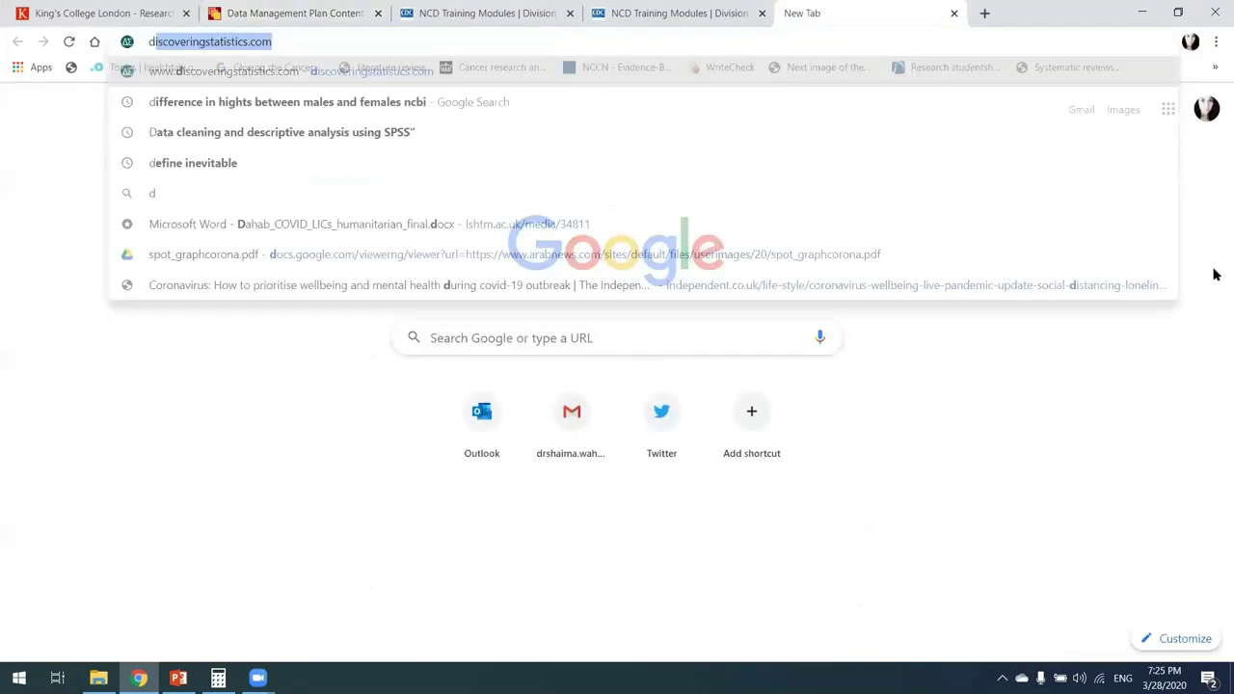
{"action": "left_click", "coordinate": [1207, 114]}
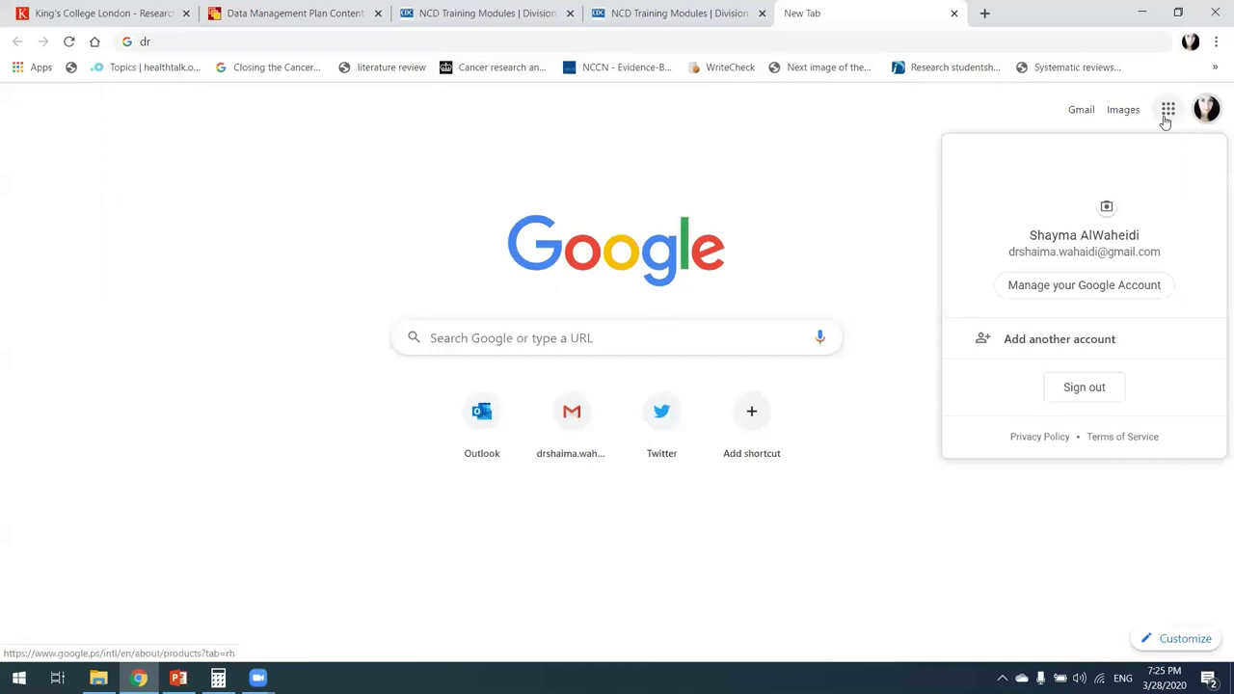
{"action": "left_click", "coordinate": [1168, 111]}
{"action": "left_click", "coordinate": [1090, 261]}
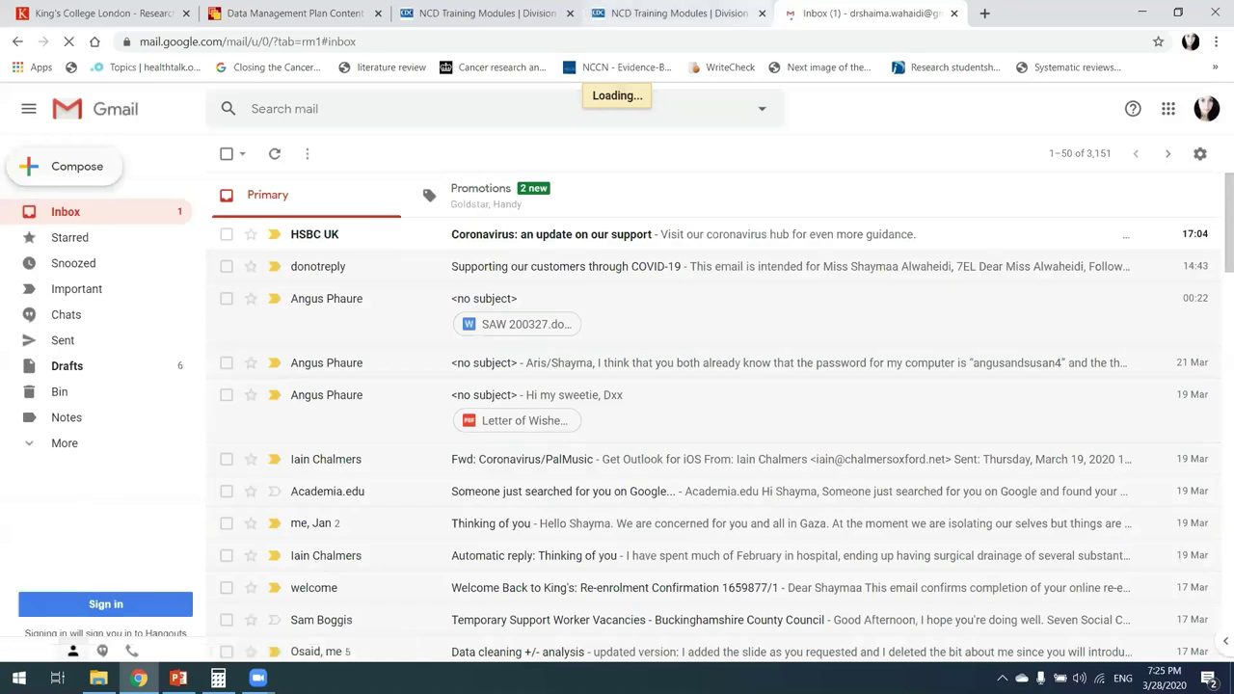
Start a new Gmail message and enter the colleague's address as the recipient.
{"action": "type", "text": "c"}
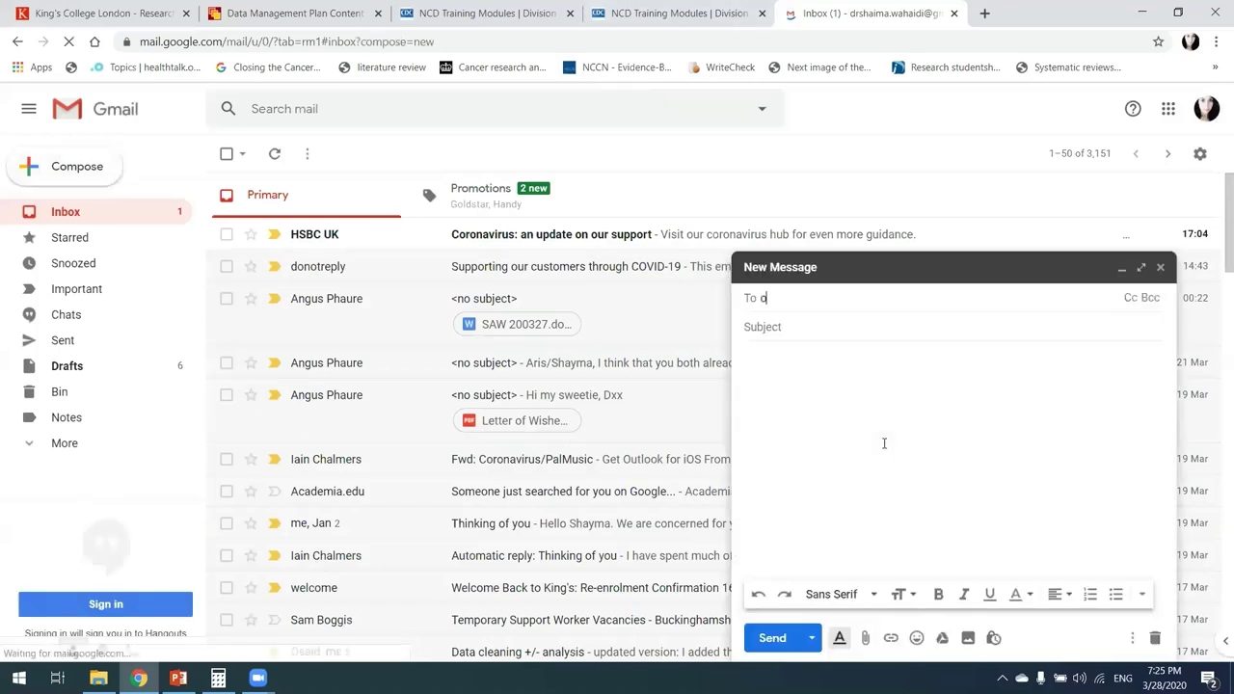
{"action": "type", "text": "os"}
{"action": "key", "text": "Return"}
Attach only the Excel file Cancer Research Project 20112016 SAW from the OxPal Data Management Lecture folder to the message.
{"action": "left_click", "coordinate": [867, 640]}
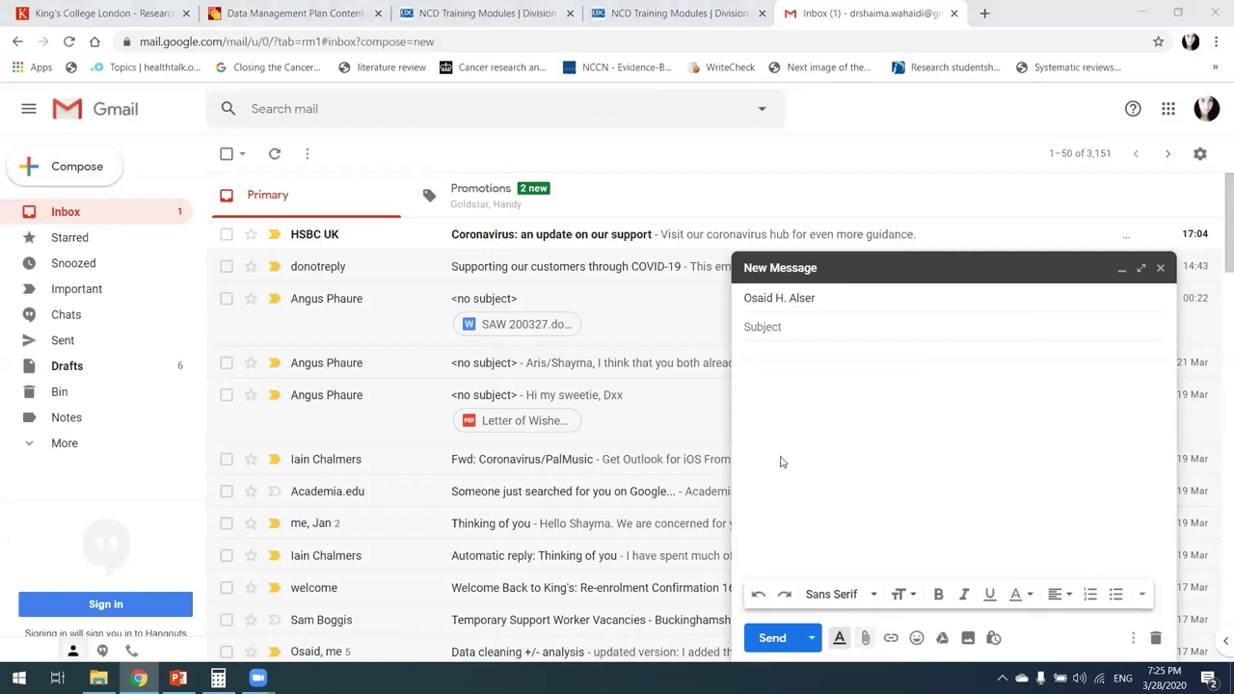
{"action": "left_click", "coordinate": [83, 255]}
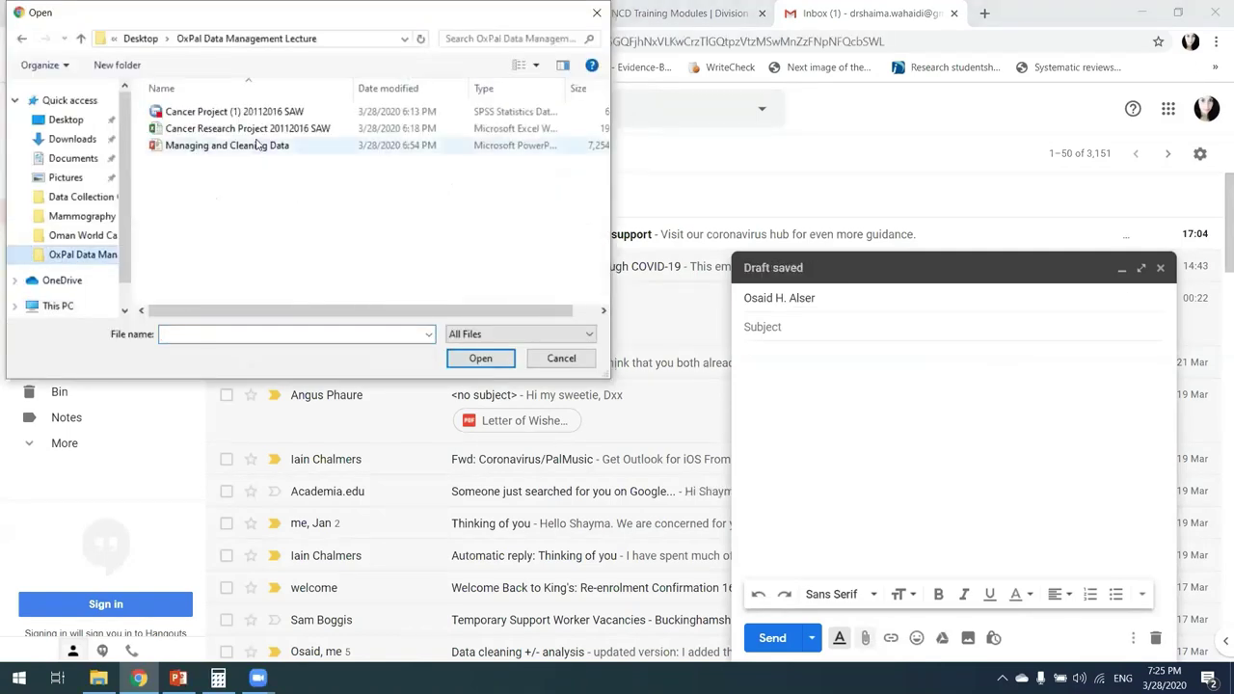
{"action": "left_click", "coordinate": [316, 128]}
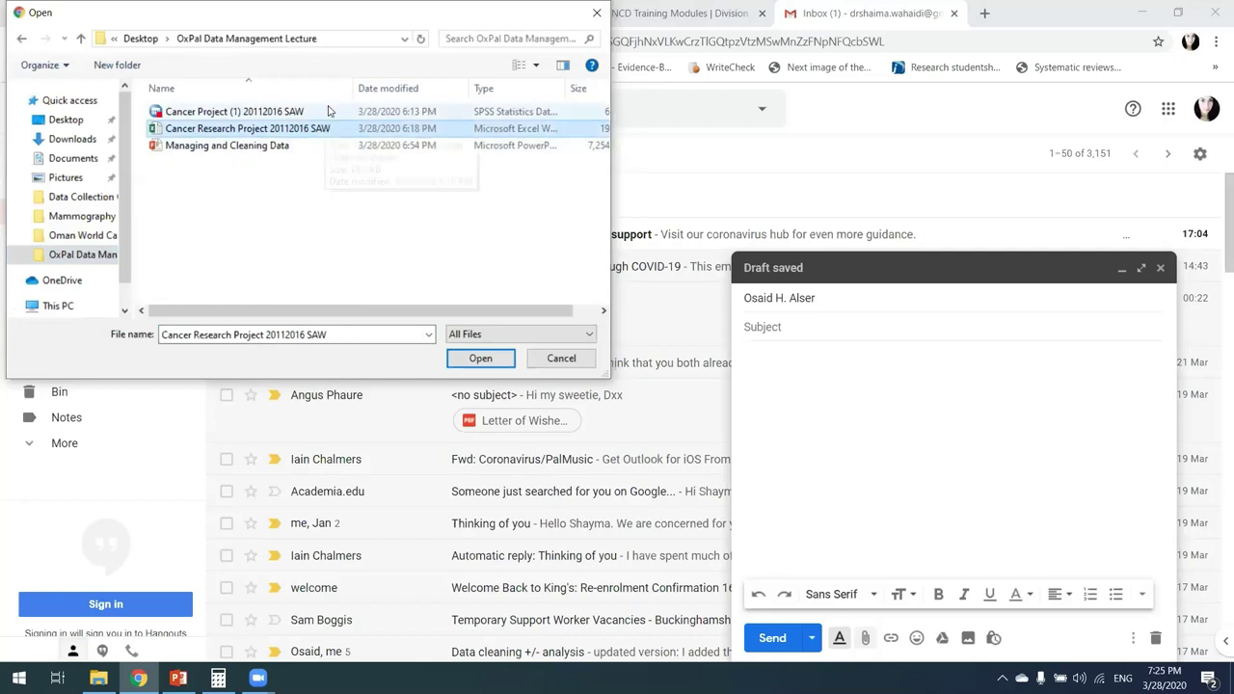
{"action": "left_click_drag", "start_coordinate": [330, 107], "coordinate": [308, 127]}
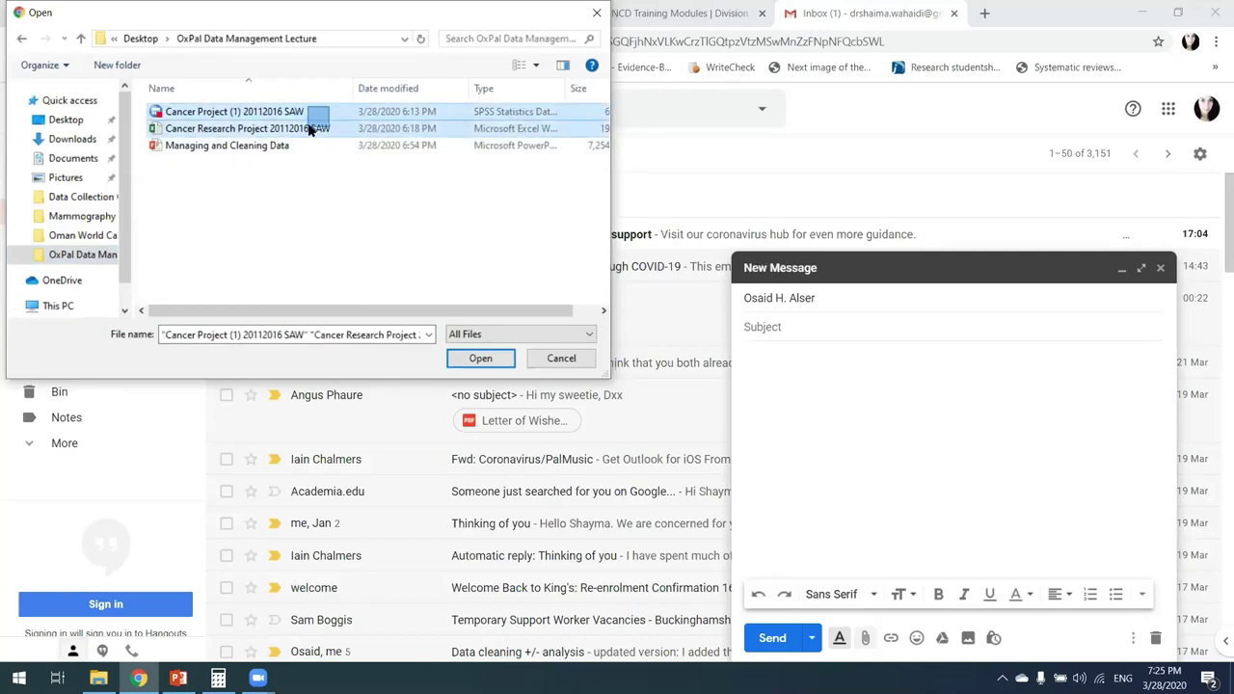
{"action": "left_click", "coordinate": [308, 128]}
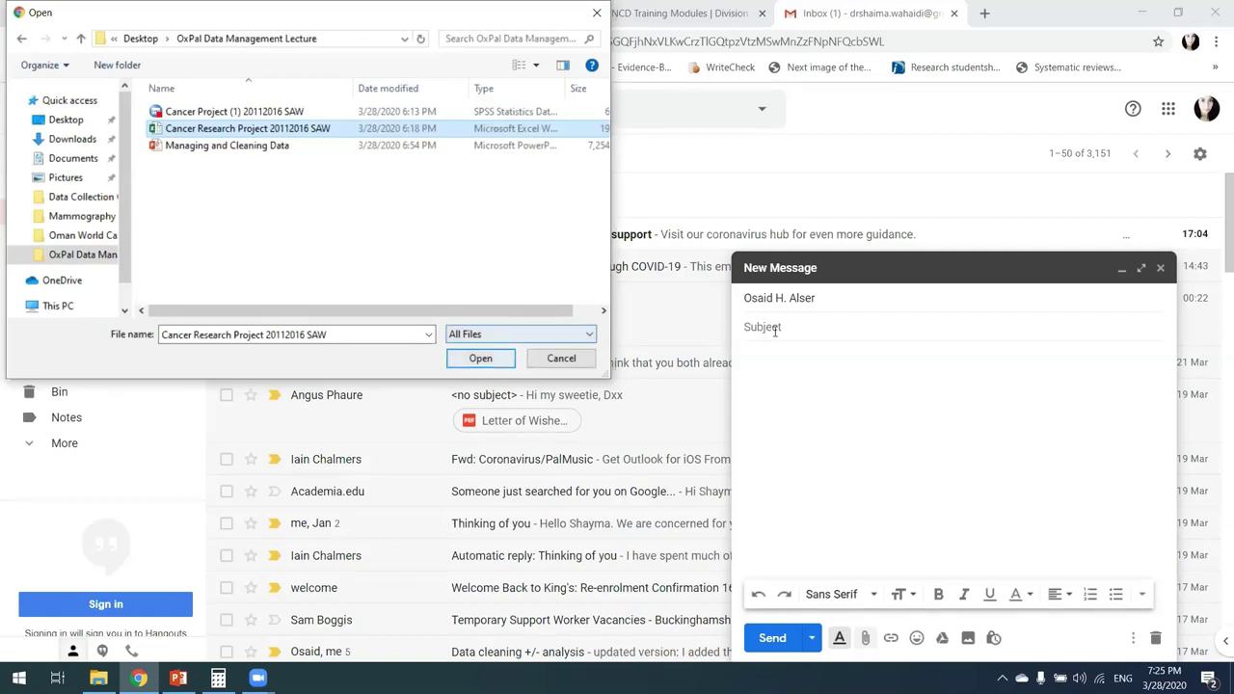
{"action": "key", "text": "Return"}
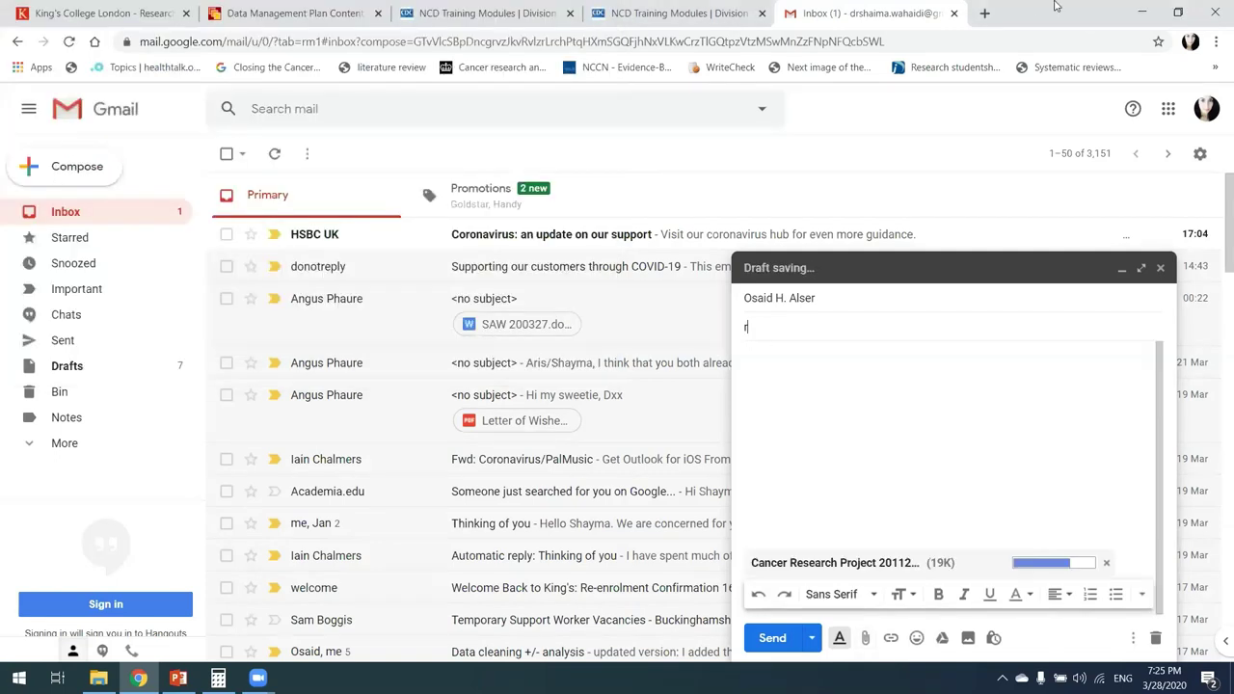
Set the message subject to "raw data" and send it, leaving only the desktop showing.
{"action": "type", "text": "raw data"}
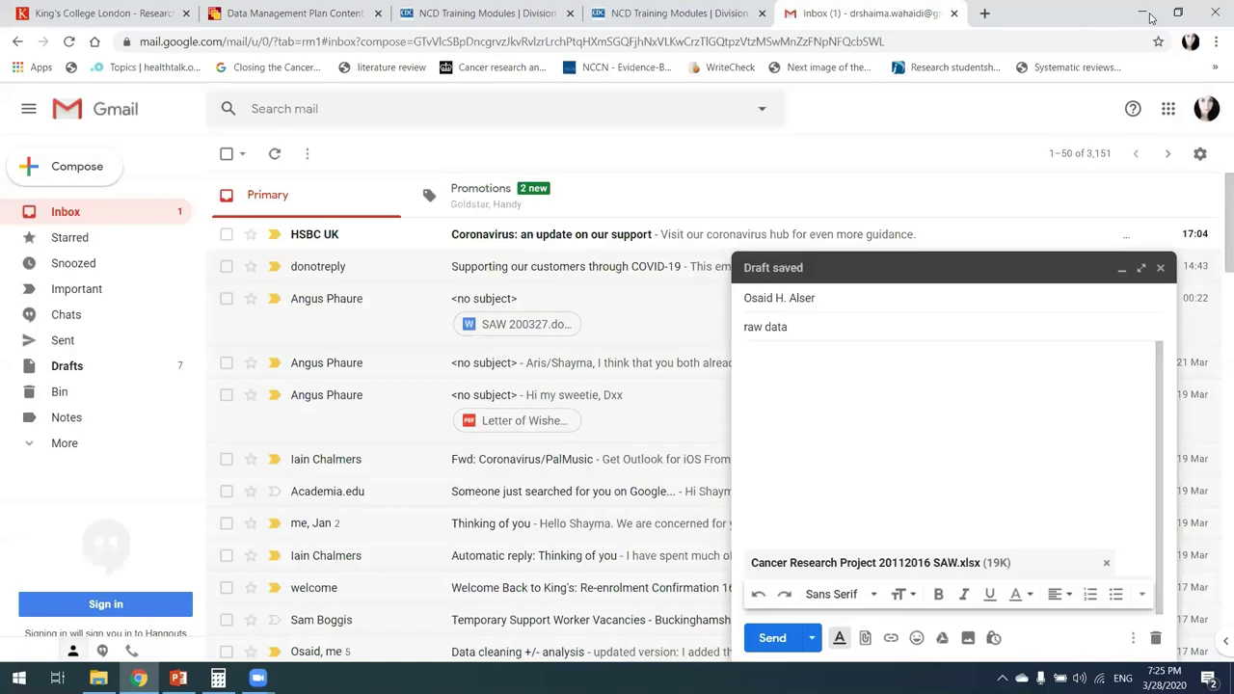
{"action": "key", "text": "ctrl+Return"}
{"action": "key", "text": "super+d"}
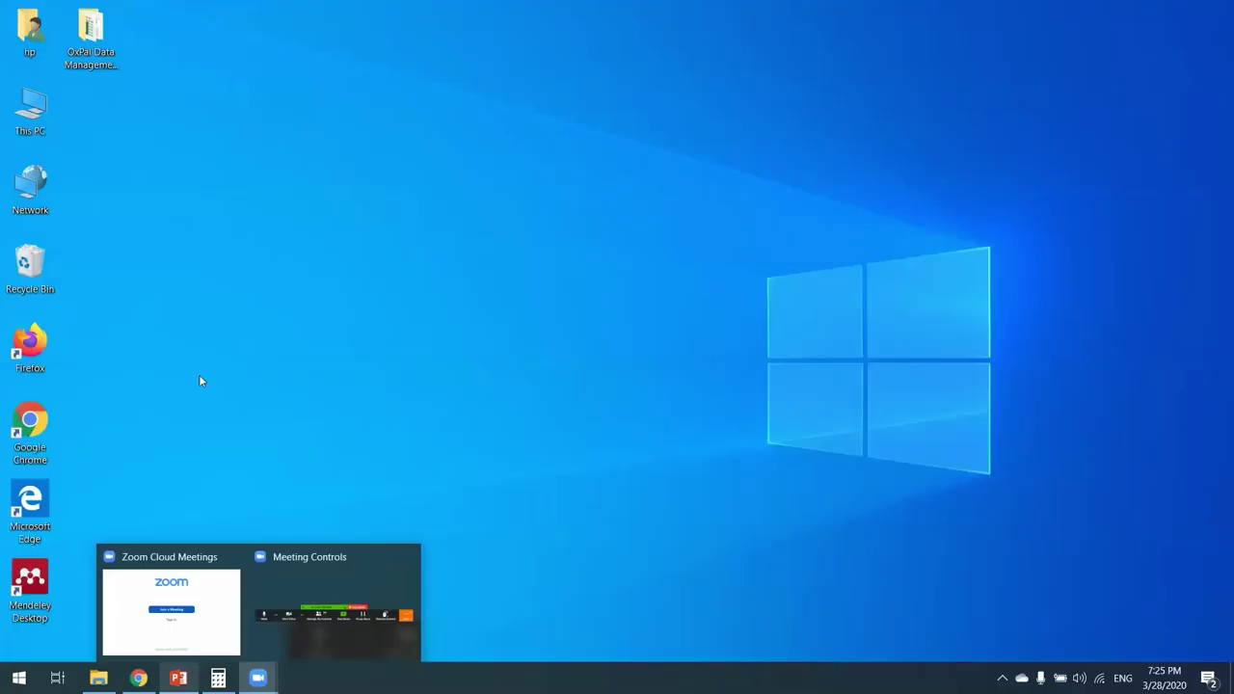
Open the Cancer Research Project 20112016 SAW workbook in Excel from the OxPal Data Management Lecture folder.
{"action": "left_click", "coordinate": [178, 678]}
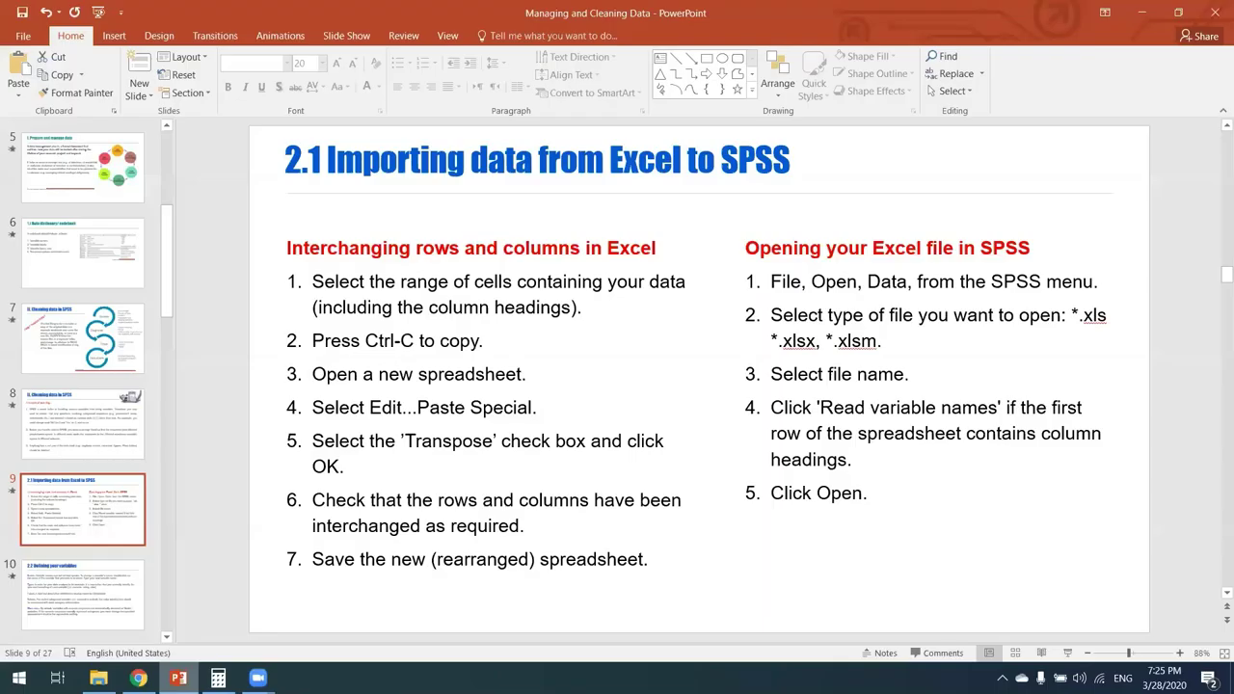
{"action": "left_click", "coordinate": [106, 669]}
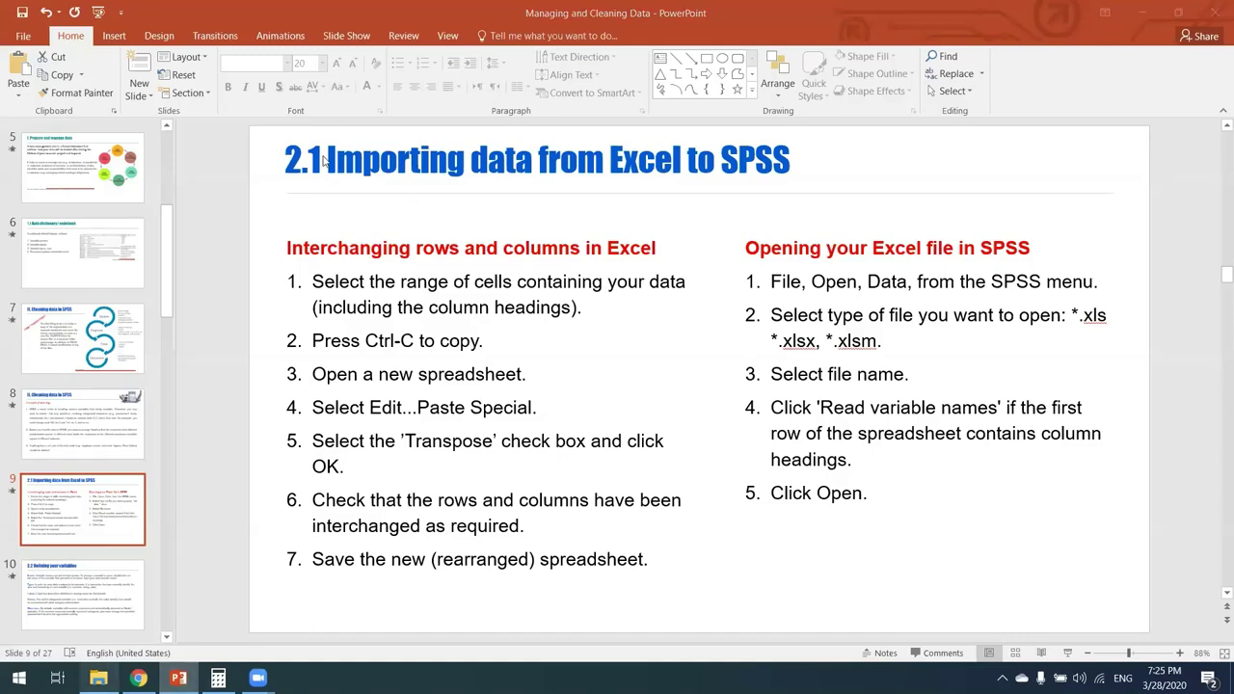
{"action": "double_click", "coordinate": [327, 118]}
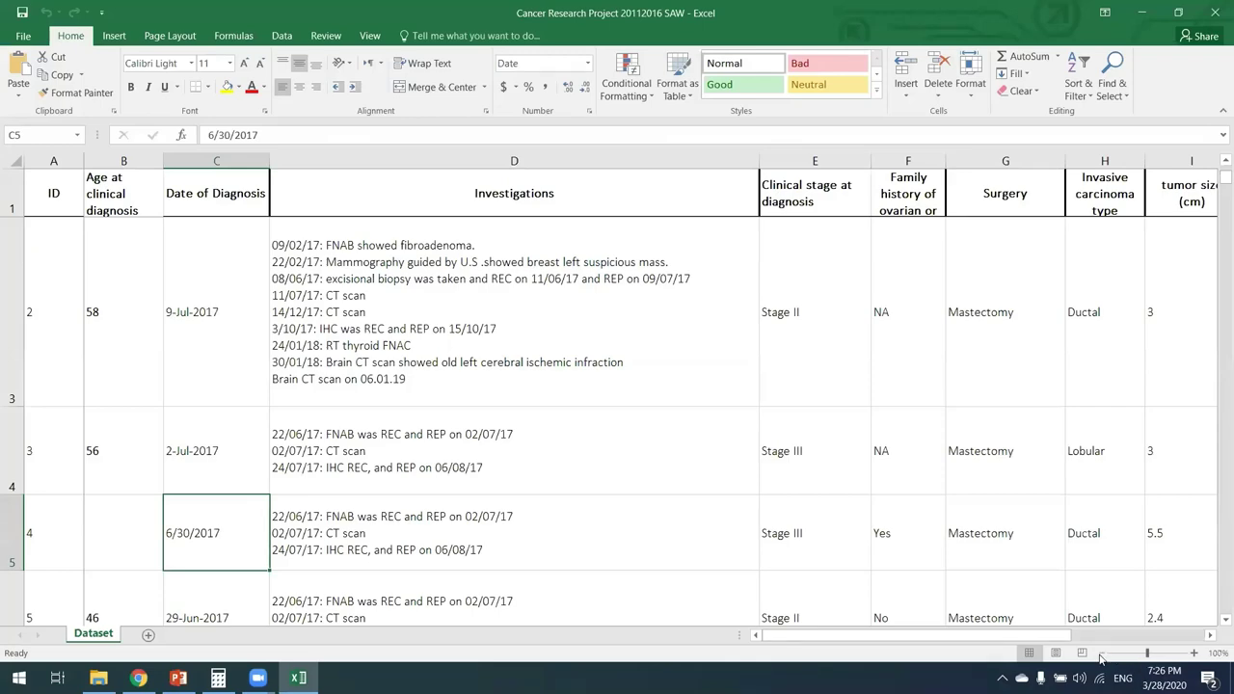
Examine the ID and age headings and the Investigations entries of the first two patients in the Dataset sheet.
{"action": "left_click", "coordinate": [1101, 652]}
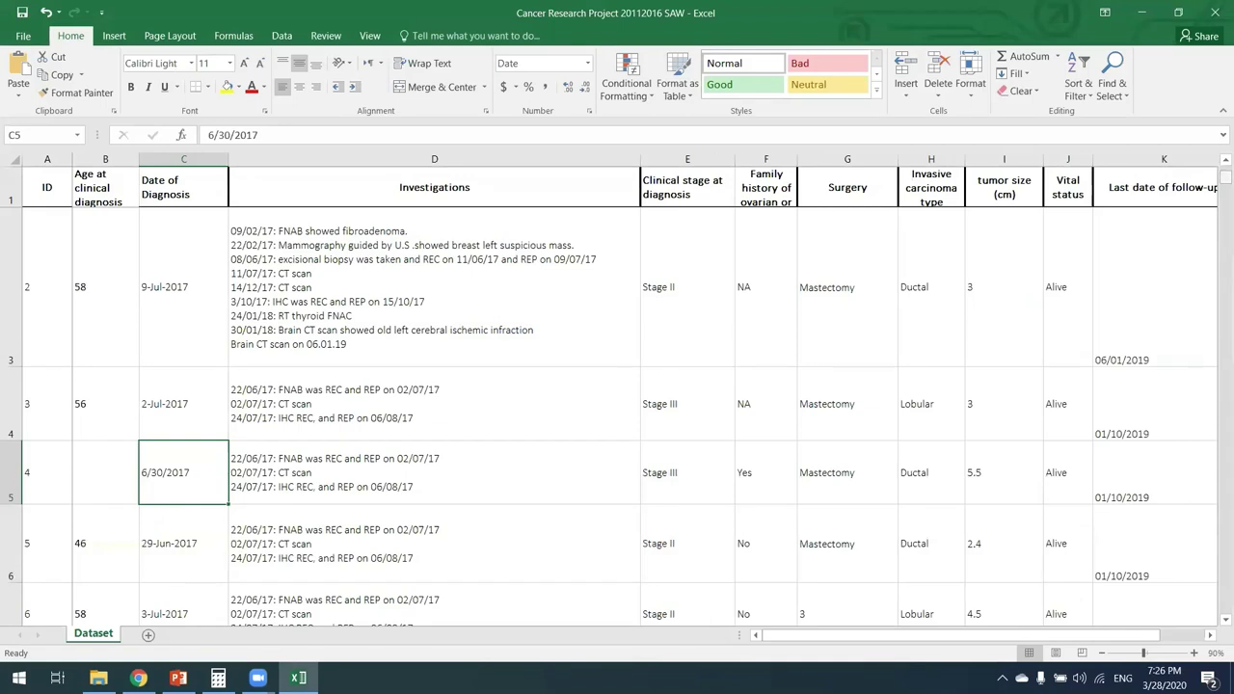
{"action": "scroll", "coordinate": [97, 241], "scroll_direction": "up", "scroll_amount": 1}
{"action": "left_click", "coordinate": [100, 196]}
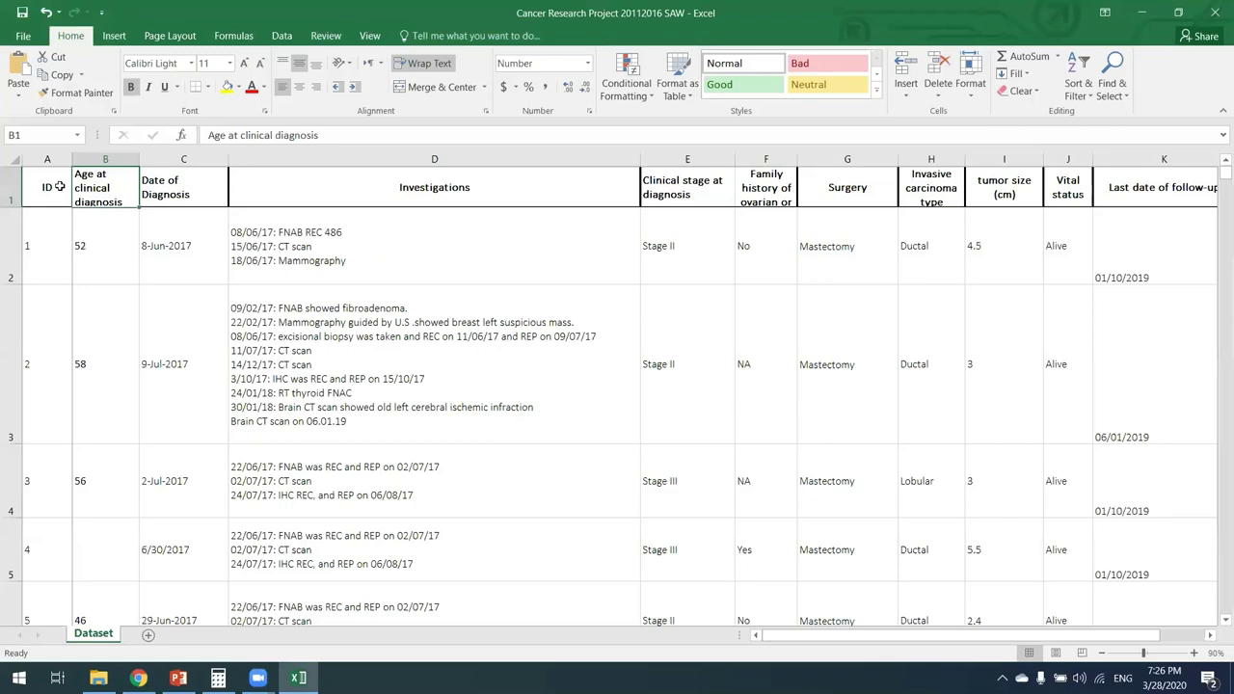
{"action": "left_click", "coordinate": [59, 186]}
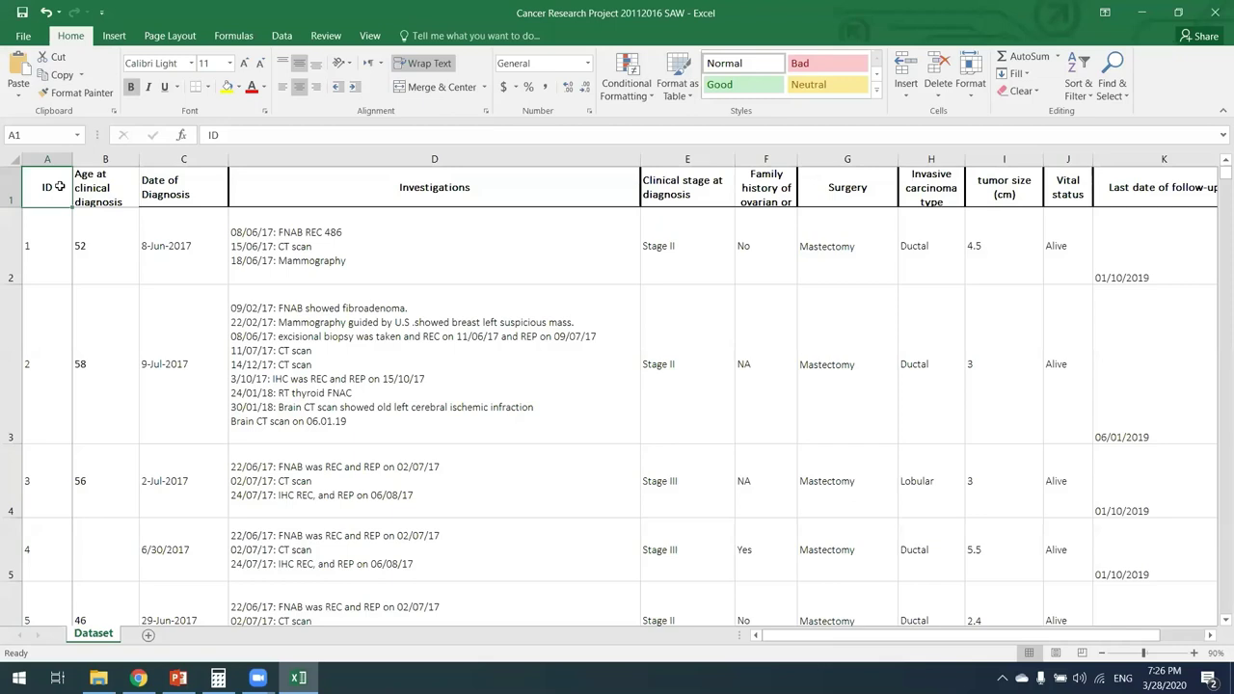
{"action": "left_click", "coordinate": [59, 234]}
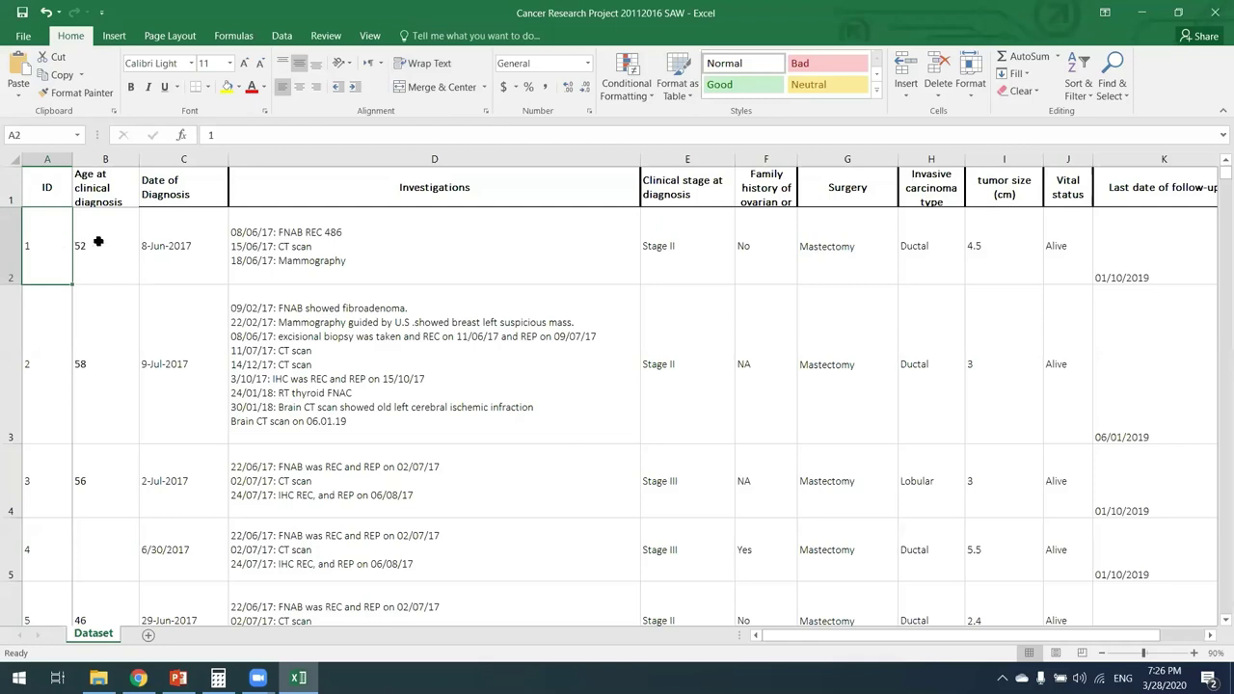
{"action": "left_click", "coordinate": [335, 236]}
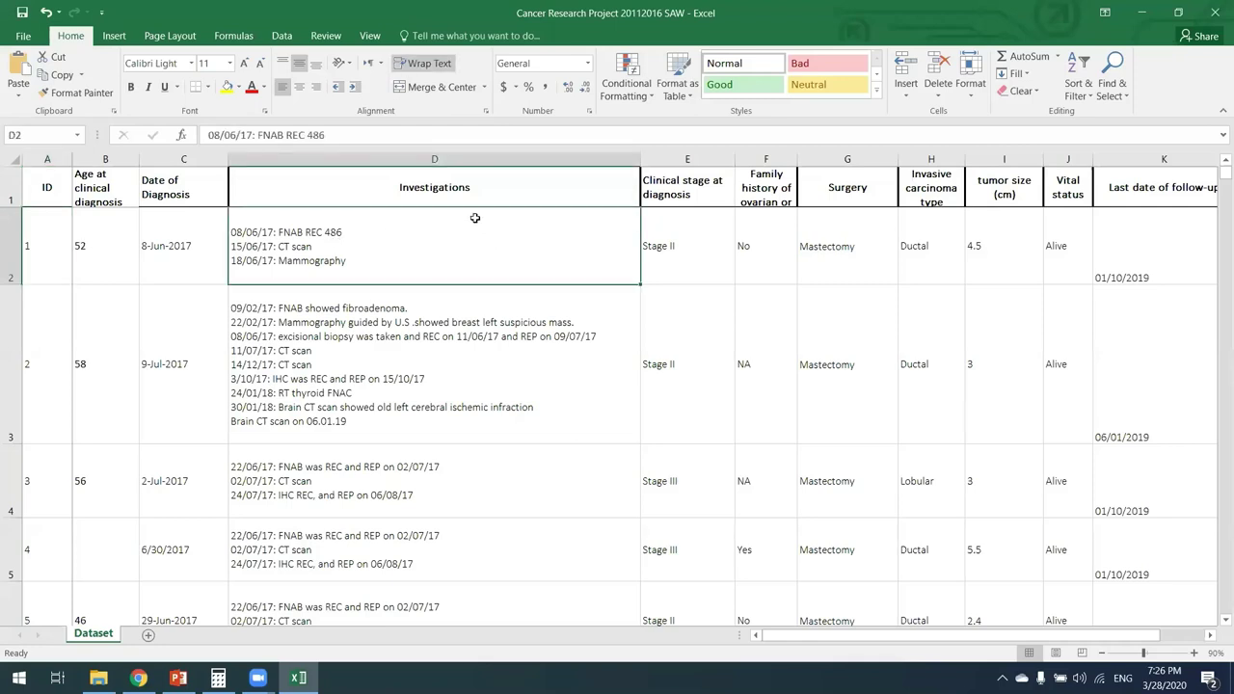
{"action": "left_click", "coordinate": [542, 334]}
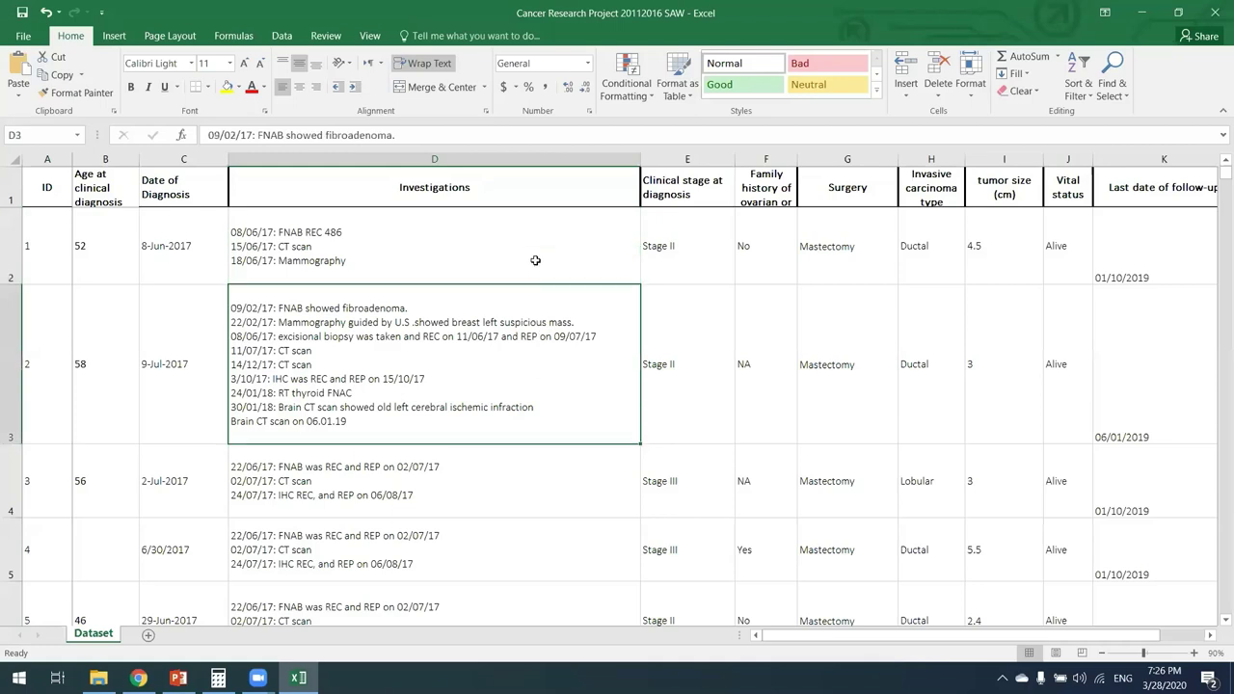
{"action": "left_click", "coordinate": [552, 255]}
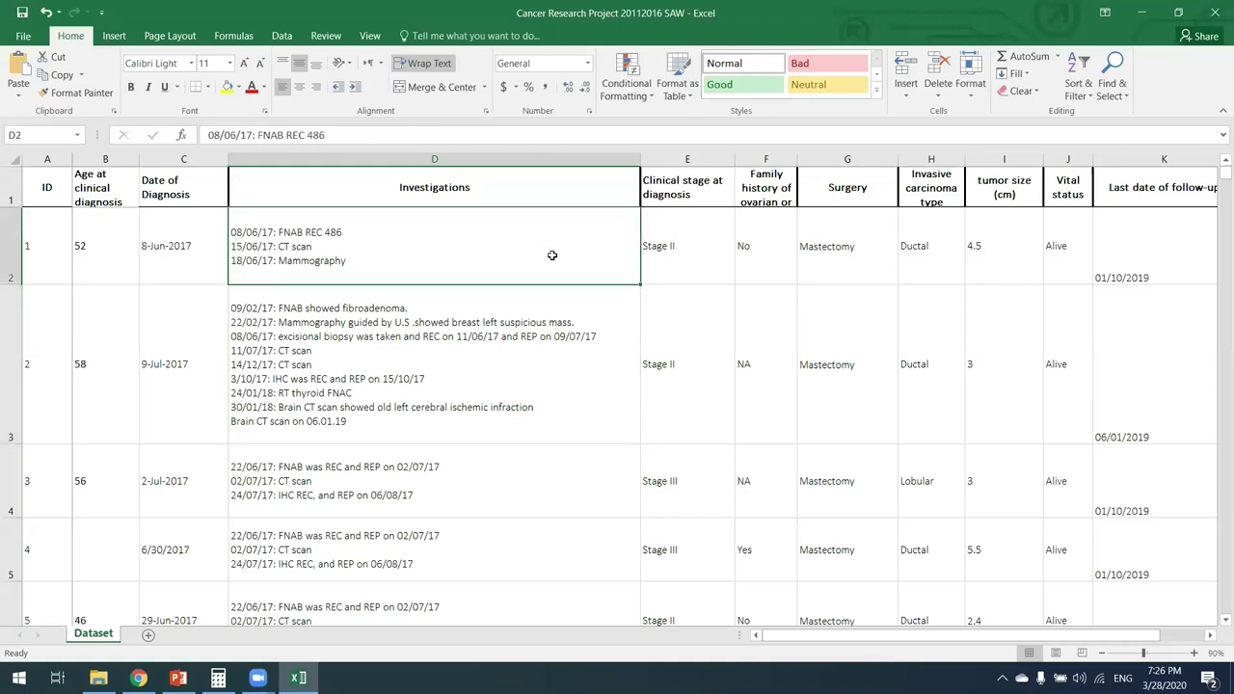
Examine the variable headings across row 1, from ID past Last date of follow-up, and return to the ID heading.
{"action": "left_click", "coordinate": [48, 190]}
{"action": "key", "text": "Right"}
{"action": "key", "text": "Right"}
{"action": "key", "text": "Right"}
{"action": "key", "text": "Right"}
{"action": "key", "text": "Right"}
{"action": "key", "text": "Right"}
{"action": "key", "text": "Right"}
{"action": "key", "text": "Right"}
{"action": "key", "text": "Right"}
{"action": "key", "text": "Right"}
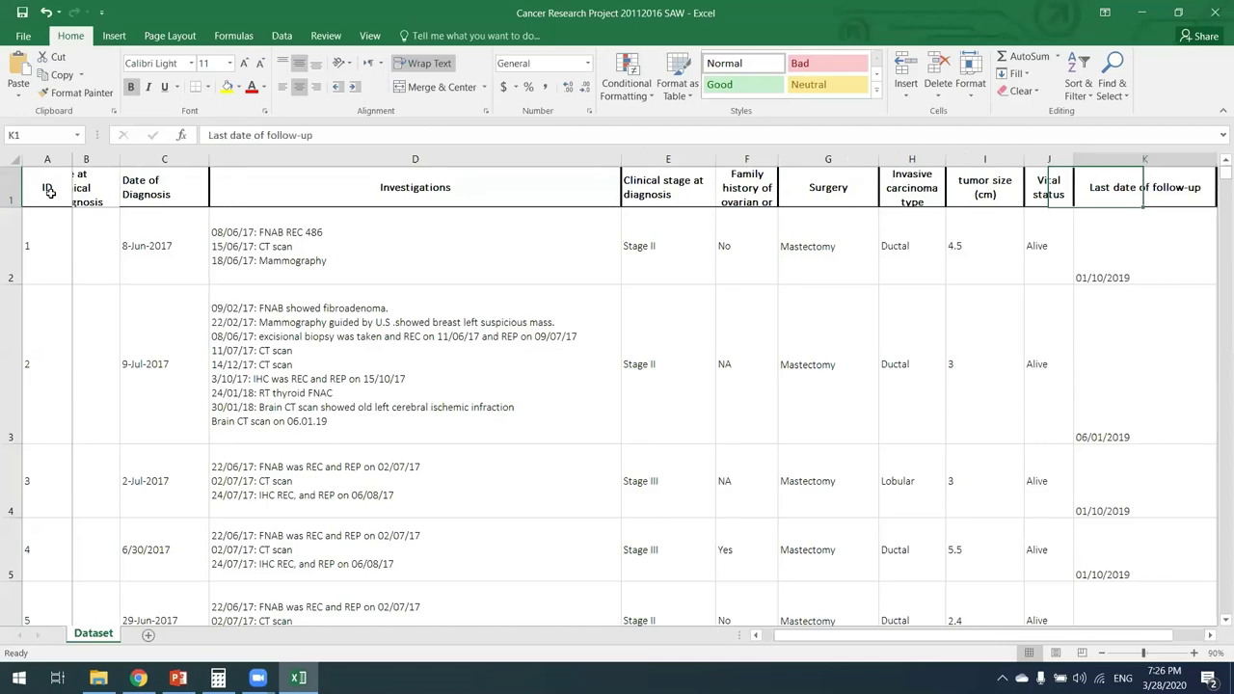
{"action": "key", "text": "Right"}
{"action": "key", "text": "ctrl+Home"}
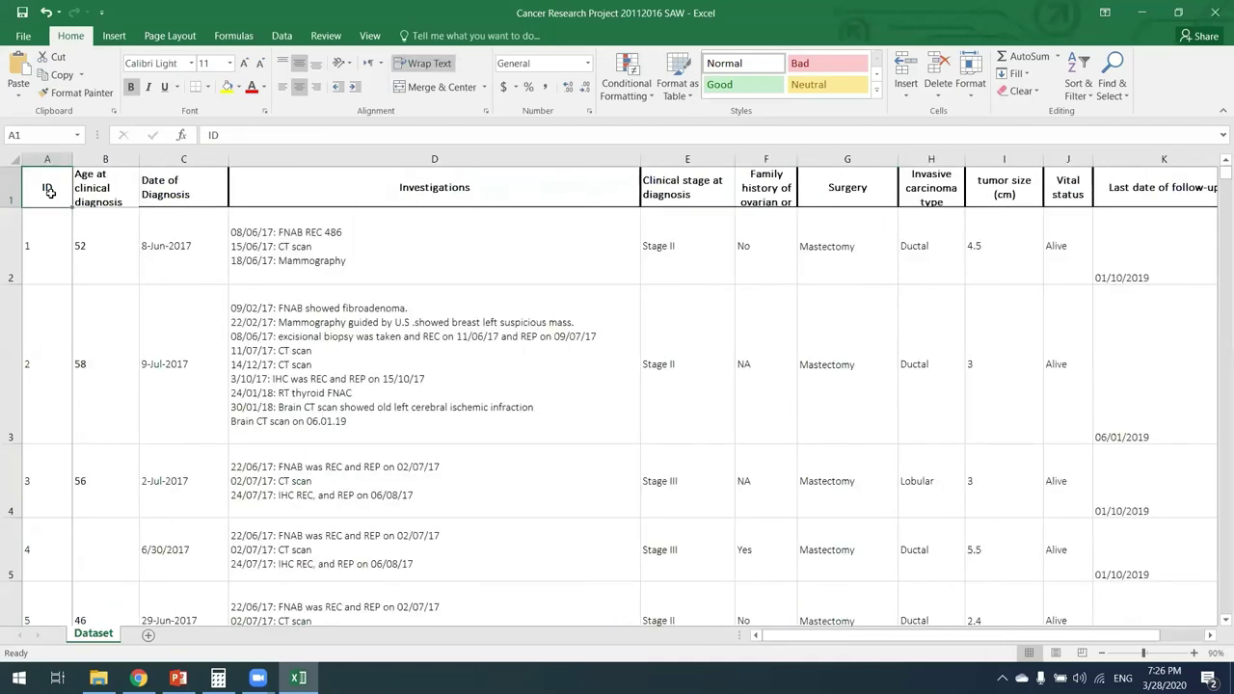
Examine the ID heading and the IDs of the first three patients in column A.
{"action": "key", "text": "shift+Down"}
{"action": "key", "text": "shift+Down"}
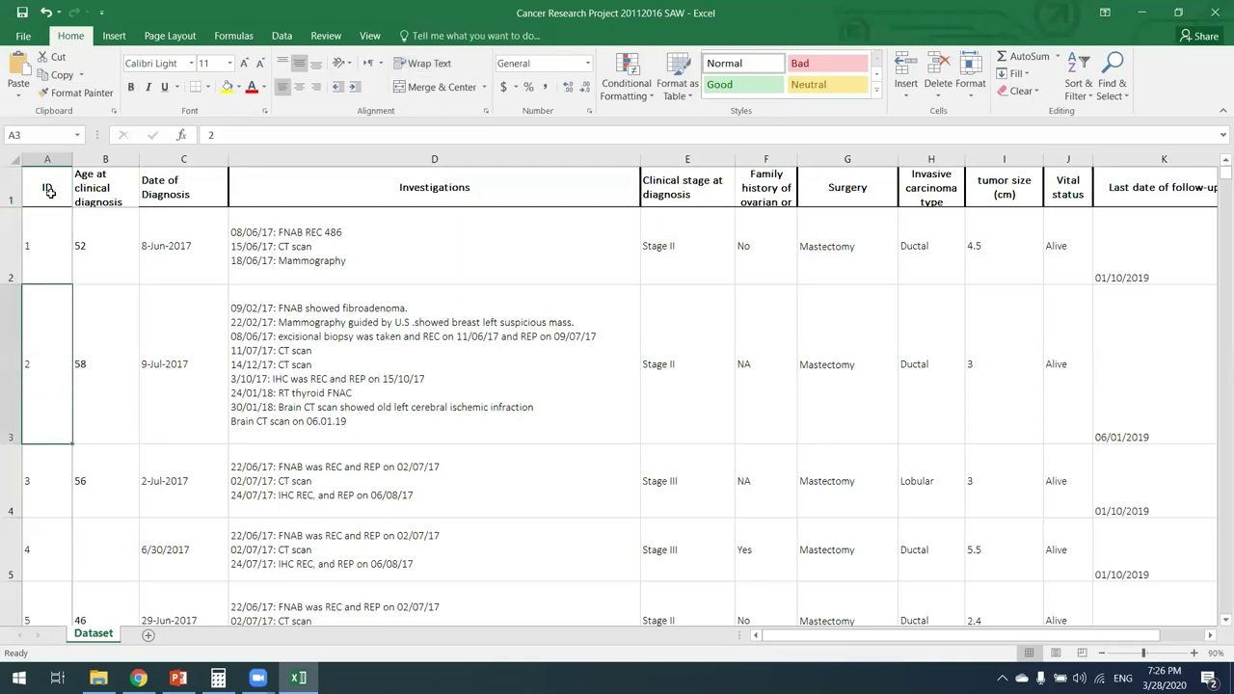
{"action": "key", "text": "shift+Up"}
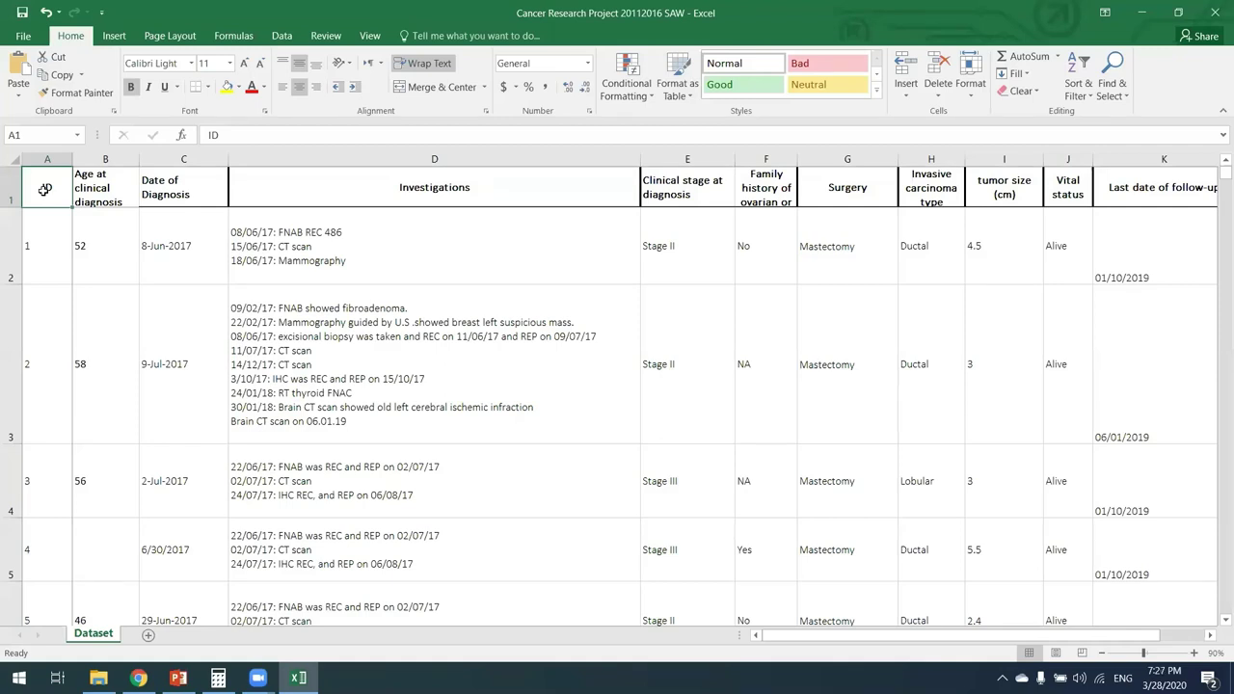
{"action": "key", "text": "Down"}
{"action": "key", "text": "Down"}
{"action": "key", "text": "Down"}
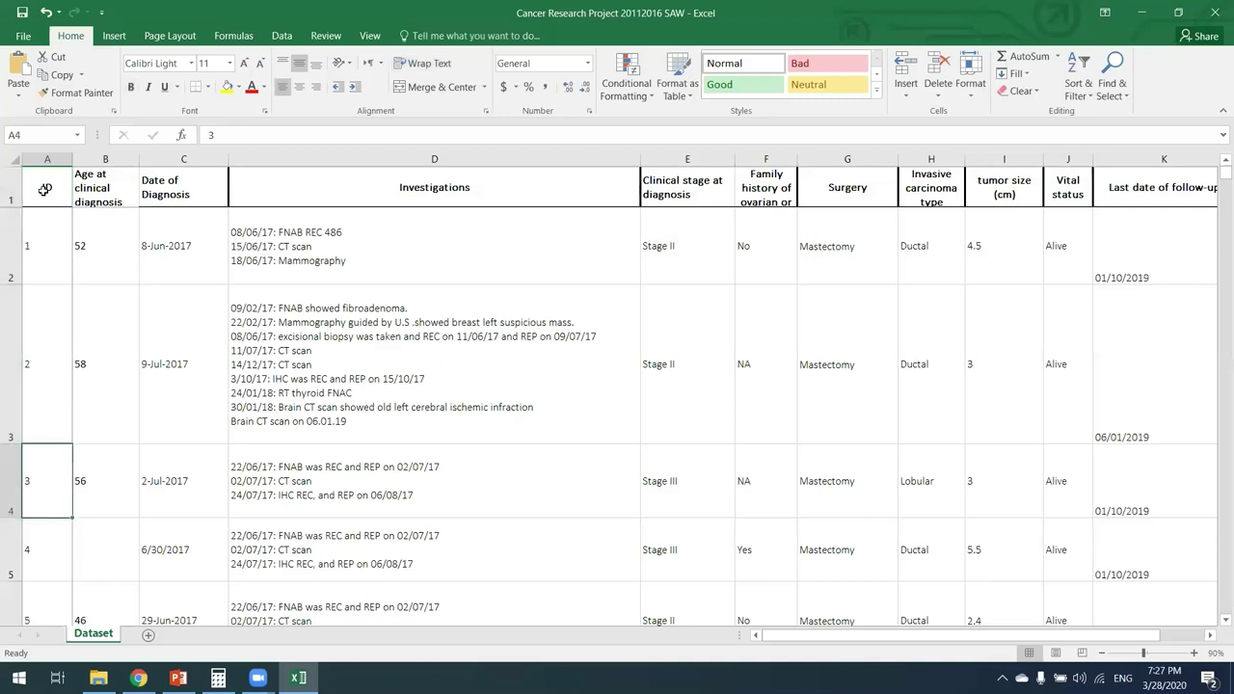
{"action": "key", "text": "Up"}
{"action": "key", "text": "Up"}
{"action": "key", "text": "Up"}
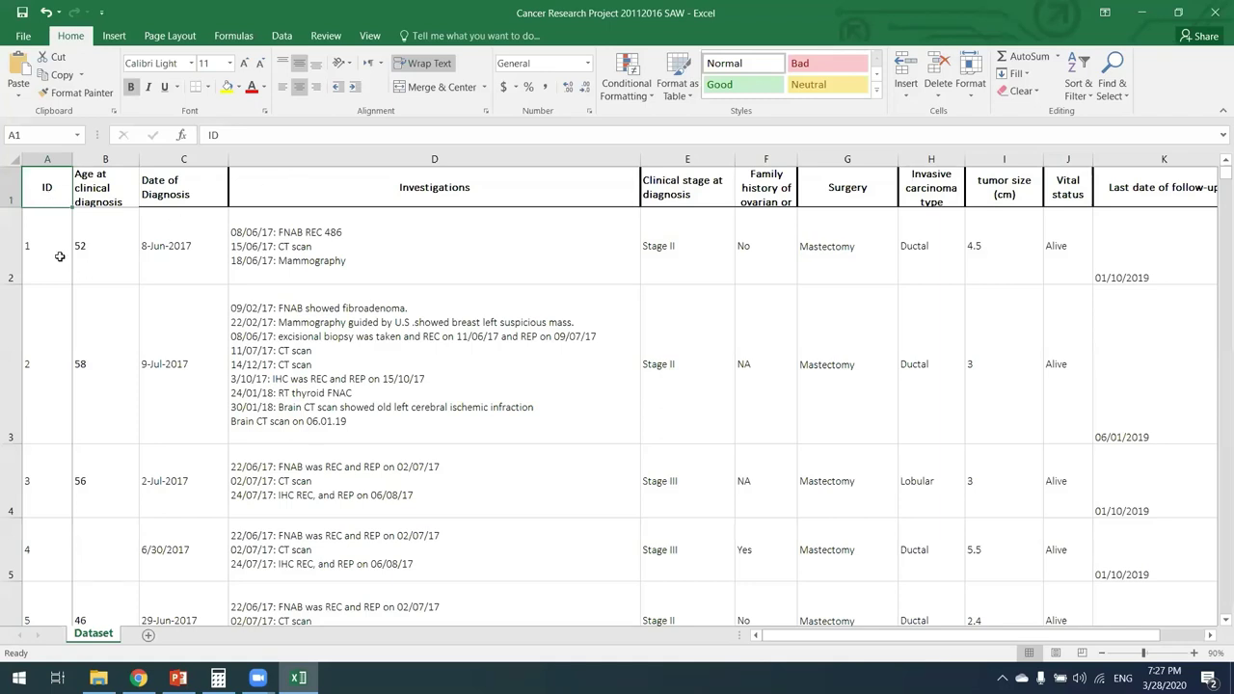
Examine the ID column from the first patient down to the last patient in row 101, and return to the start of the sheet.
{"action": "left_click", "coordinate": [56, 249]}
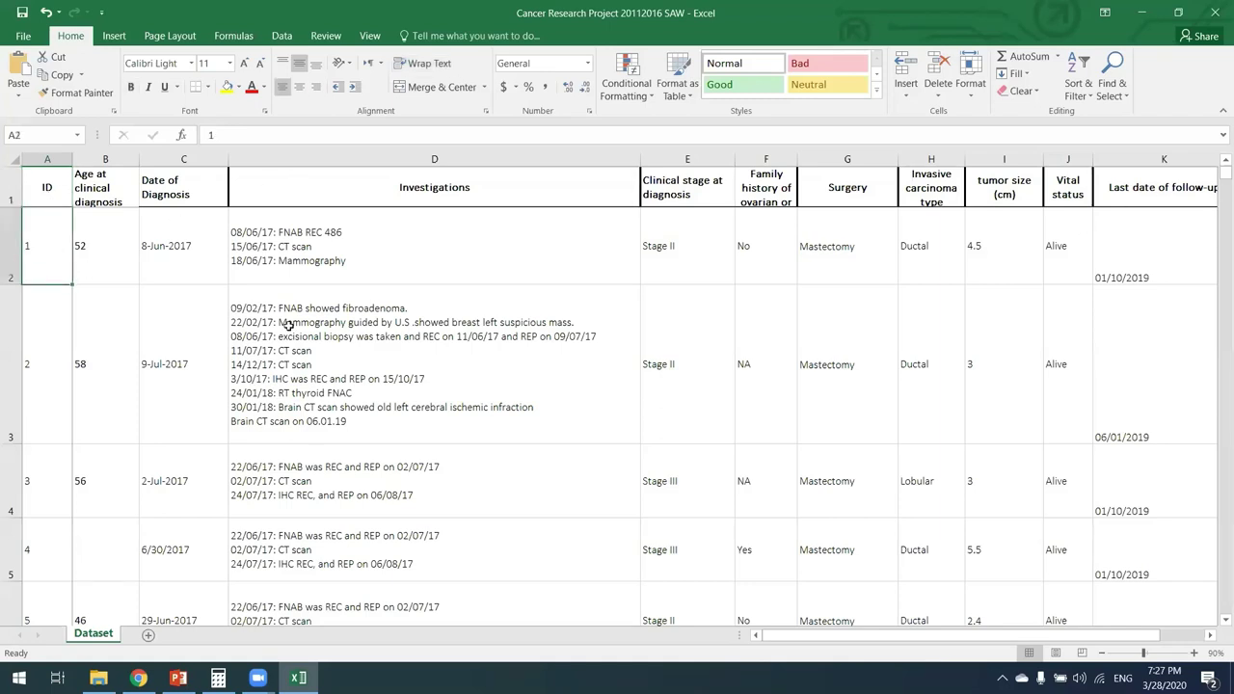
{"action": "key", "text": "Down"}
{"action": "key", "text": "Down"}
{"action": "key", "text": "Down"}
{"action": "key", "text": "Down"}
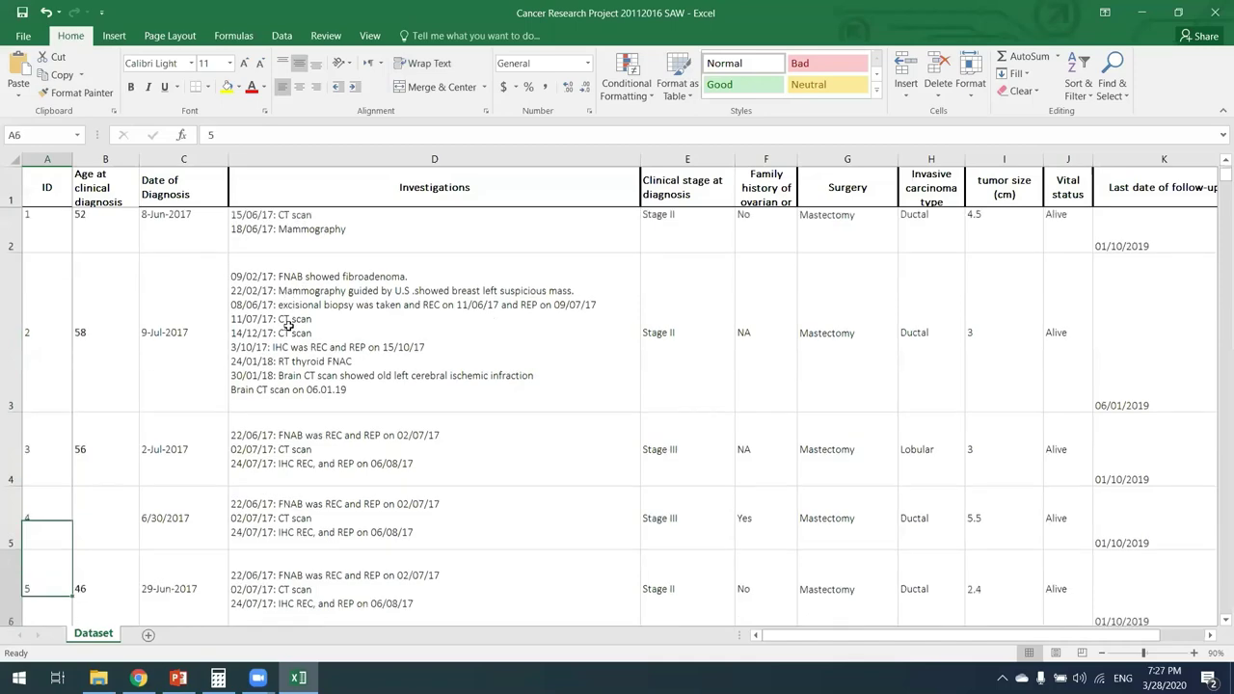
{"action": "key", "text": "Down"}
{"action": "key", "text": "Down"}
{"action": "key", "text": "Down"}
{"action": "key", "text": "Down"}
{"action": "key", "text": "Down"}
{"action": "key", "text": "Down"}
{"action": "key", "text": "Down"}
{"action": "key", "text": "Down"}
{"action": "key", "text": "Down"}
{"action": "key", "text": "Down"}
{"action": "key", "text": "Down"}
{"action": "key", "text": "Down"}
{"action": "key", "text": "Down"}
{"action": "key", "text": "Down"}
{"action": "key", "text": "Down"}
{"action": "key", "text": "Down"}
{"action": "key", "text": "Down"}
{"action": "key", "text": "Down"}
{"action": "key", "text": "Down"}
{"action": "key", "text": "Down"}
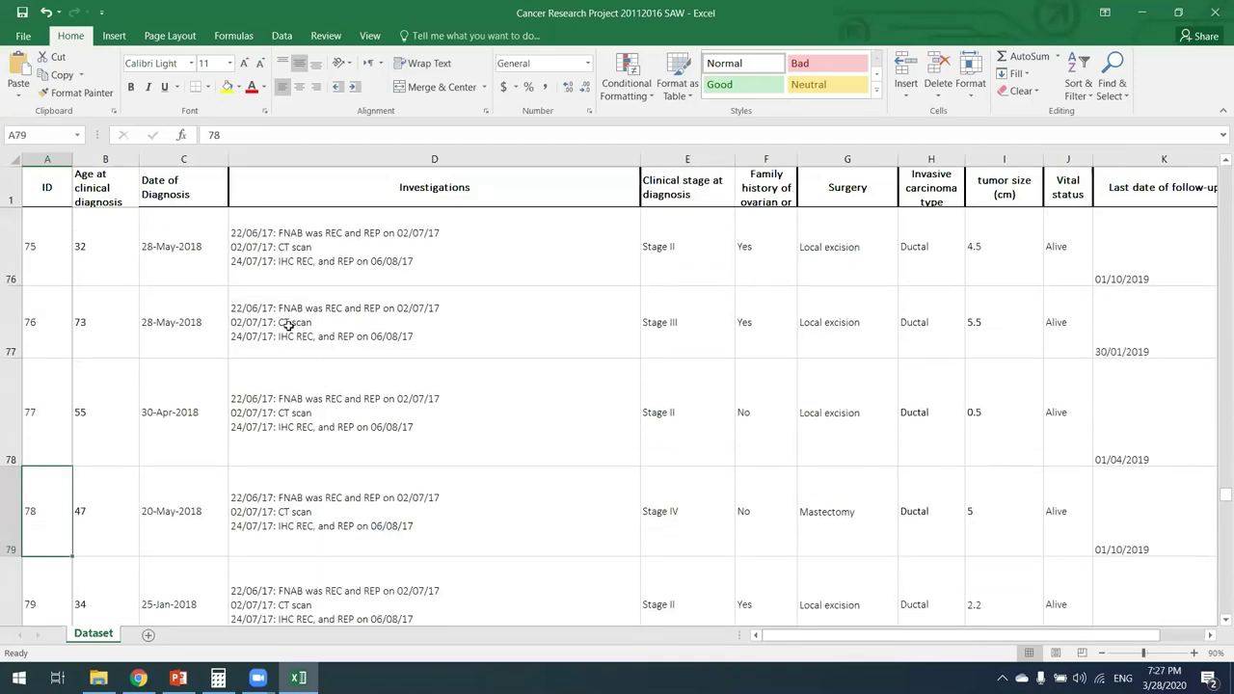
{"action": "key", "text": "Down"}
{"action": "key", "text": "Down"}
{"action": "key", "text": "Down"}
{"action": "key", "text": "Down"}
{"action": "key", "text": "Down"}
{"action": "key", "text": "Down"}
{"action": "key", "text": "Down"}
{"action": "key", "text": "Down"}
{"action": "key", "text": "Down"}
{"action": "key", "text": "Down"}
{"action": "key", "text": "Down"}
{"action": "key", "text": "Down"}
{"action": "key", "text": "Down"}
{"action": "key", "text": "Down"}
{"action": "key", "text": "Down"}
{"action": "key", "text": "Down"}
{"action": "key", "text": "Down"}
{"action": "key", "text": "Down"}
{"action": "key", "text": "Down"}
{"action": "key", "text": "Down"}
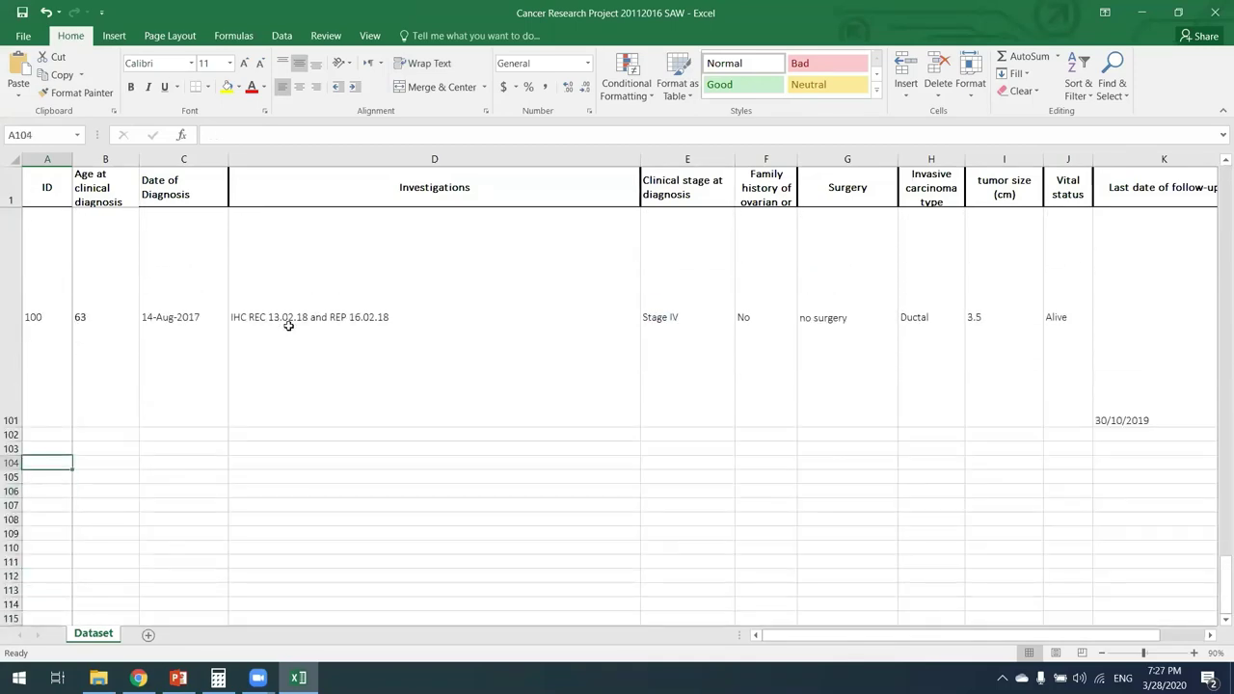
{"action": "key", "text": "Up"}
{"action": "key", "text": "Up"}
{"action": "key", "text": "Up"}
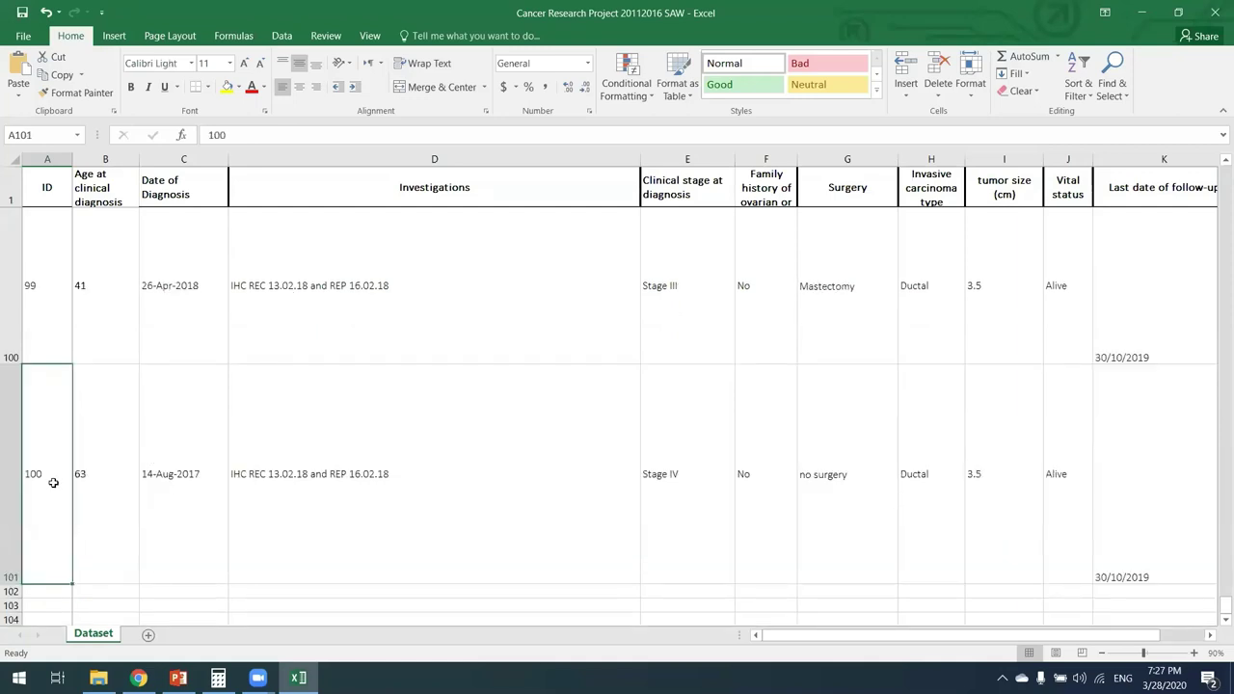
{"action": "left_click", "coordinate": [15, 474]}
{"action": "left_click", "coordinate": [33, 474]}
{"action": "left_click_drag", "start_coordinate": [1216, 607], "coordinate": [1216, 131]}
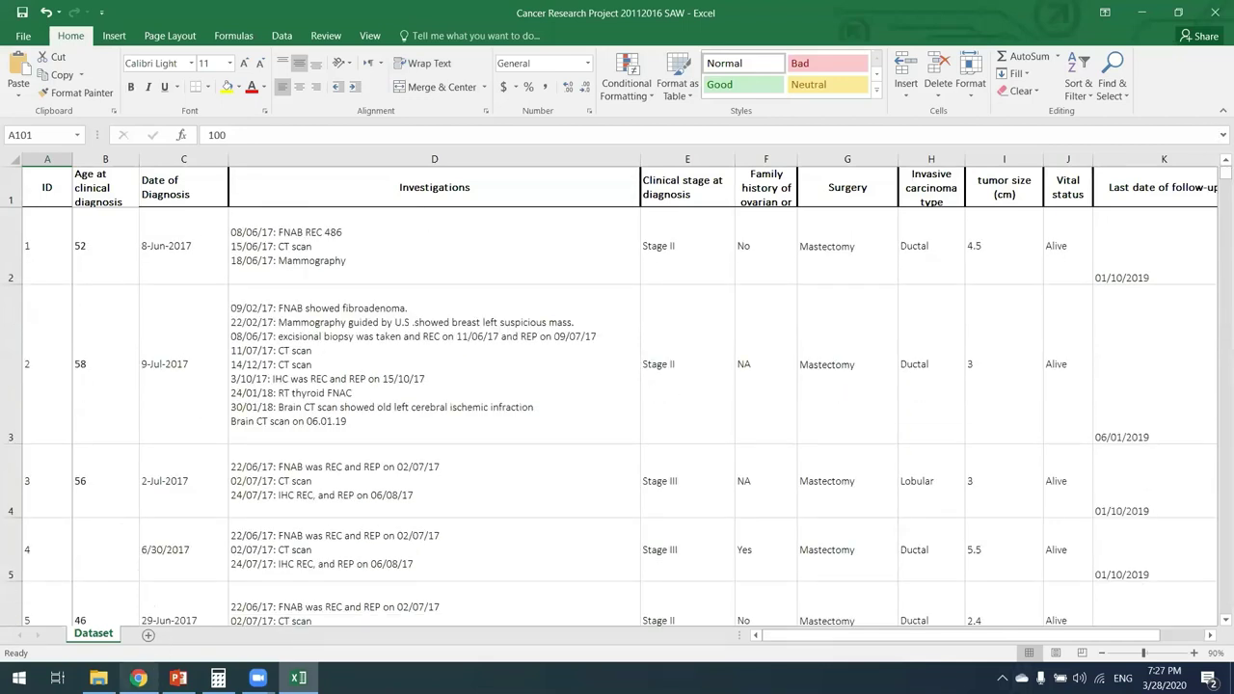
Select the ID heading and collapse the ribbon so more rows of the dataset are visible.
{"action": "mouse_move", "coordinate": [139, 677]}
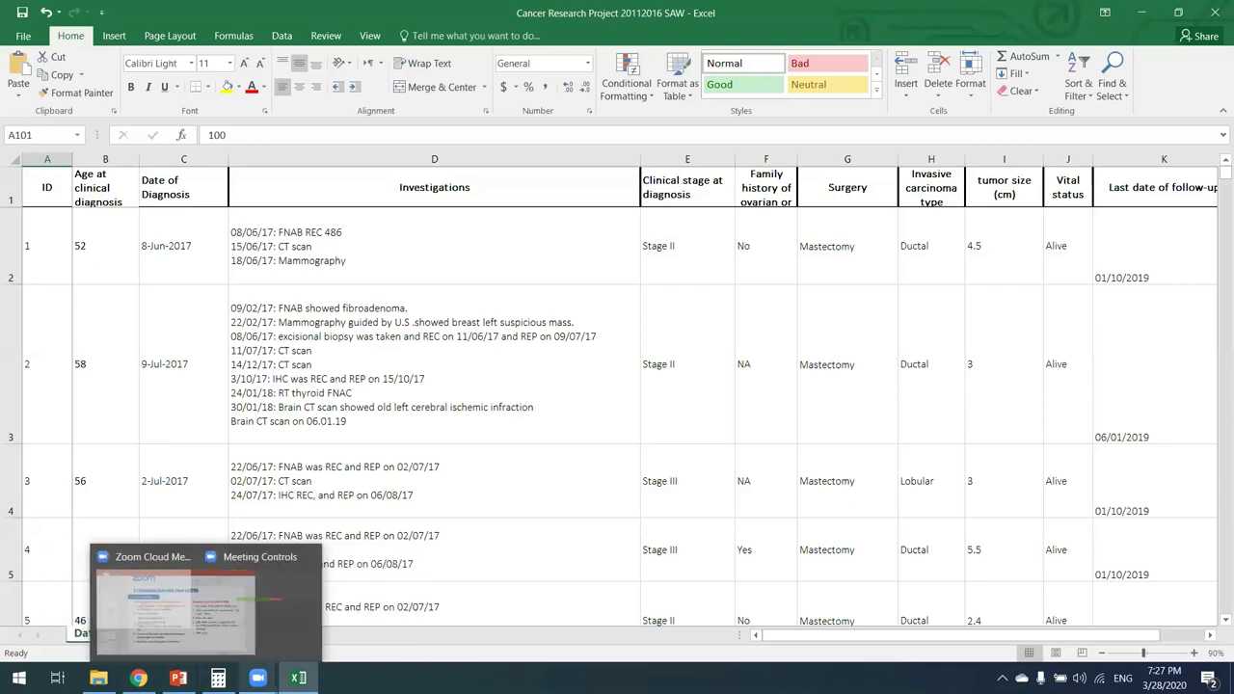
{"action": "left_click", "coordinate": [66, 236]}
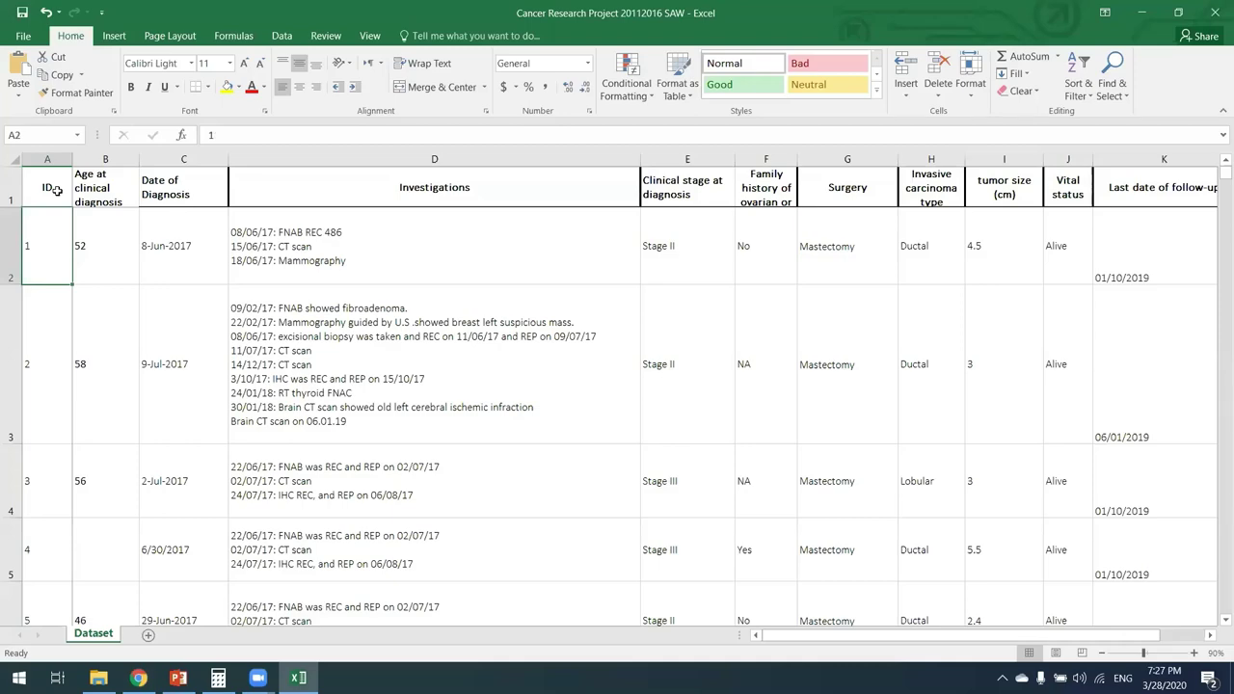
{"action": "left_click", "coordinate": [53, 190]}
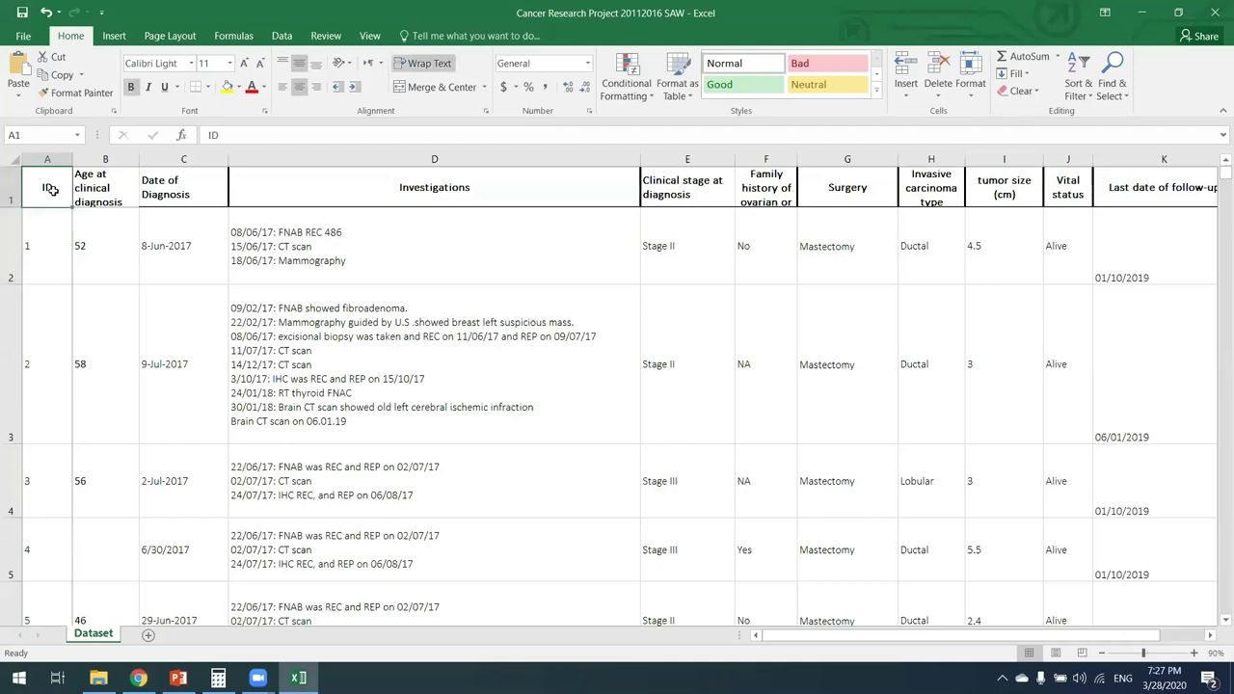
{"action": "left_click", "coordinate": [1221, 110]}
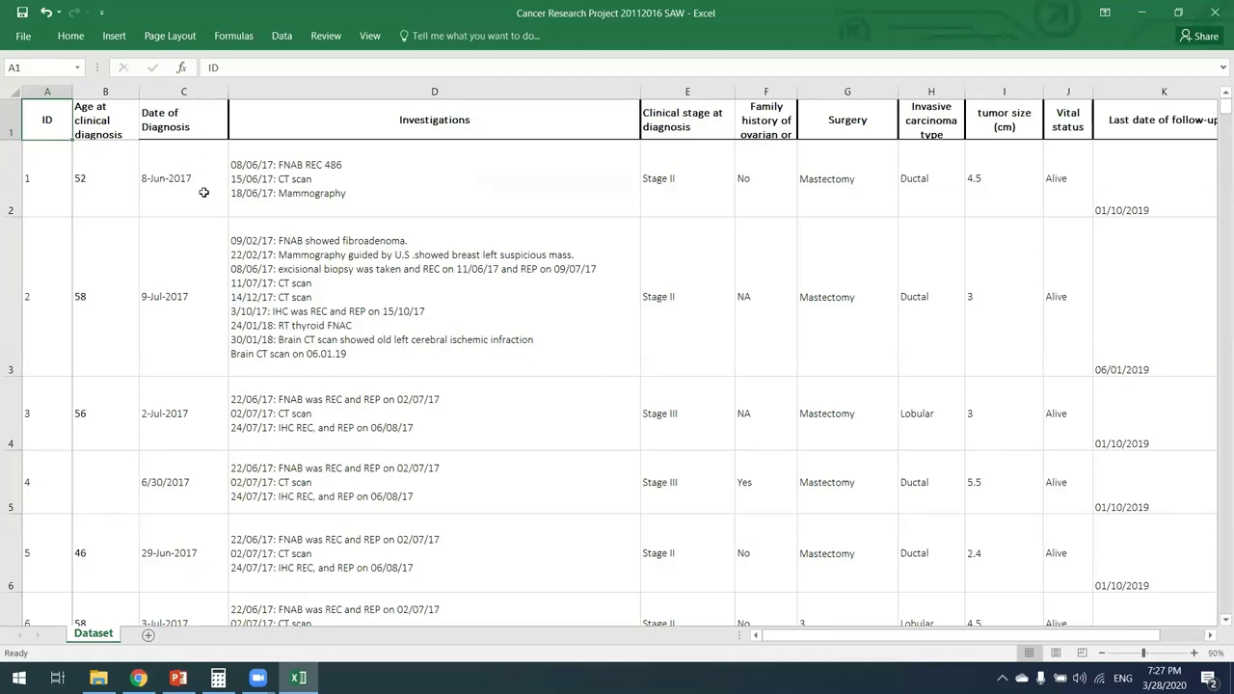
Examine the first patient's ID together with the ID and Age at clinical diagnosis headings.
{"action": "left_click", "coordinate": [43, 180]}
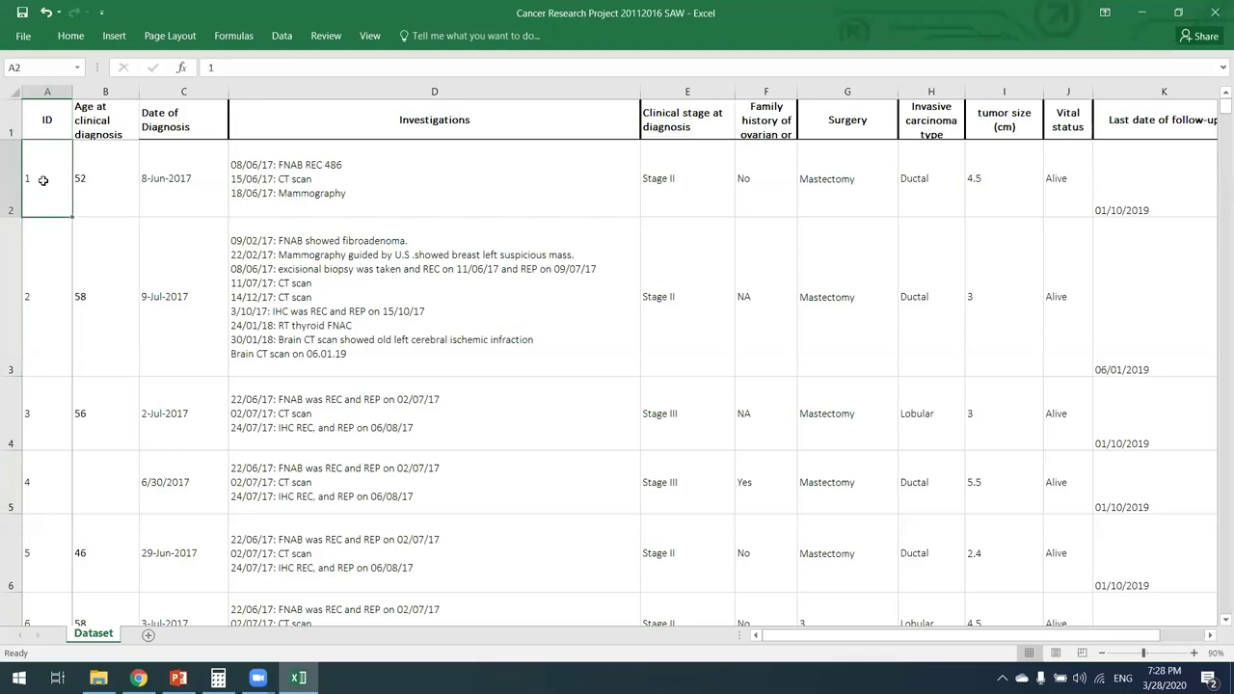
{"action": "left_click", "coordinate": [52, 126]}
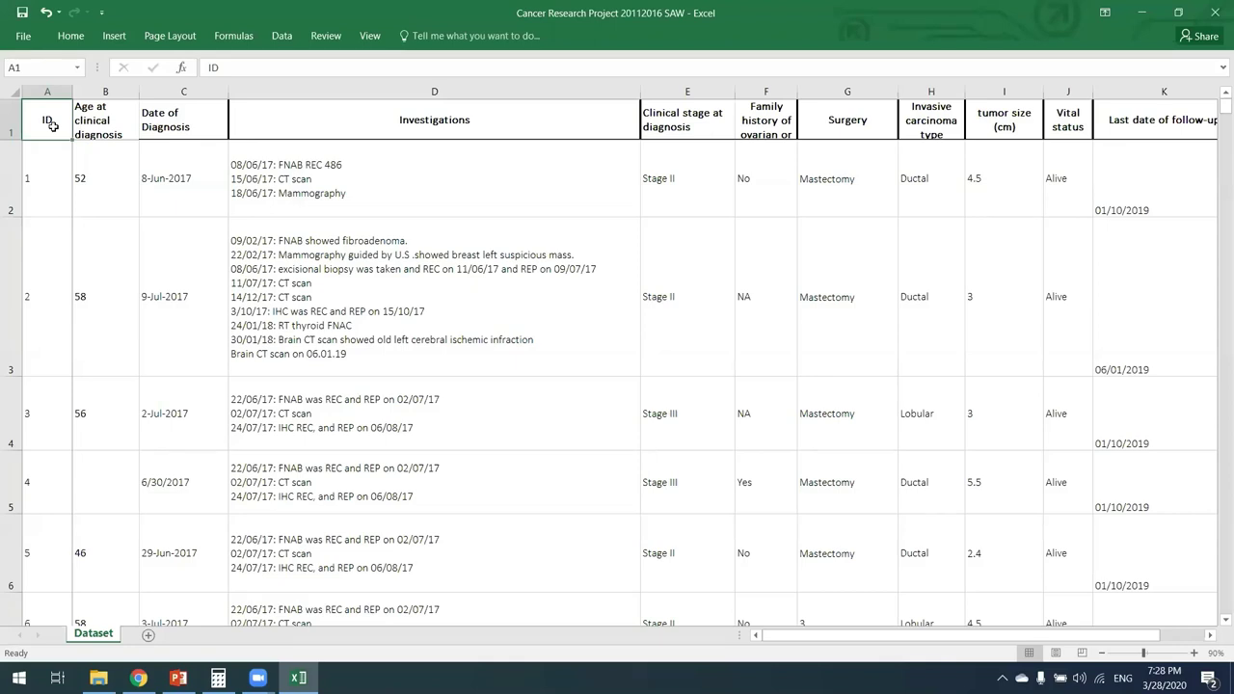
{"action": "key", "text": "Right"}
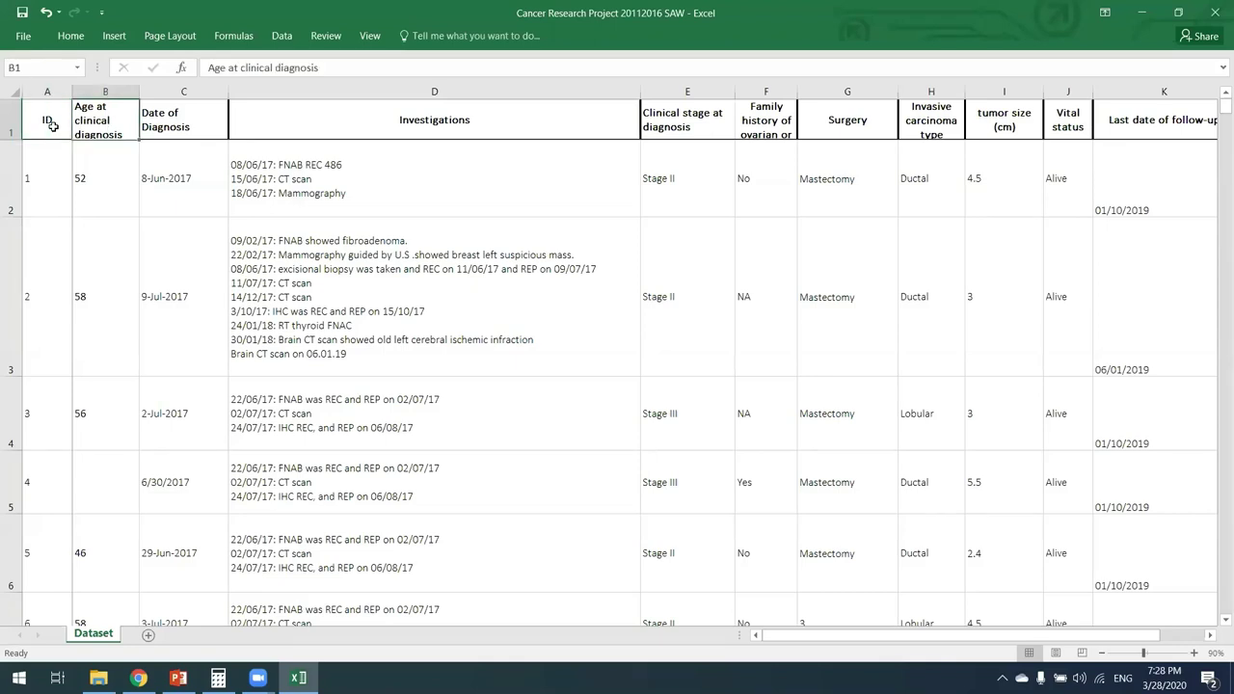
{"action": "left_click", "coordinate": [52, 126]}
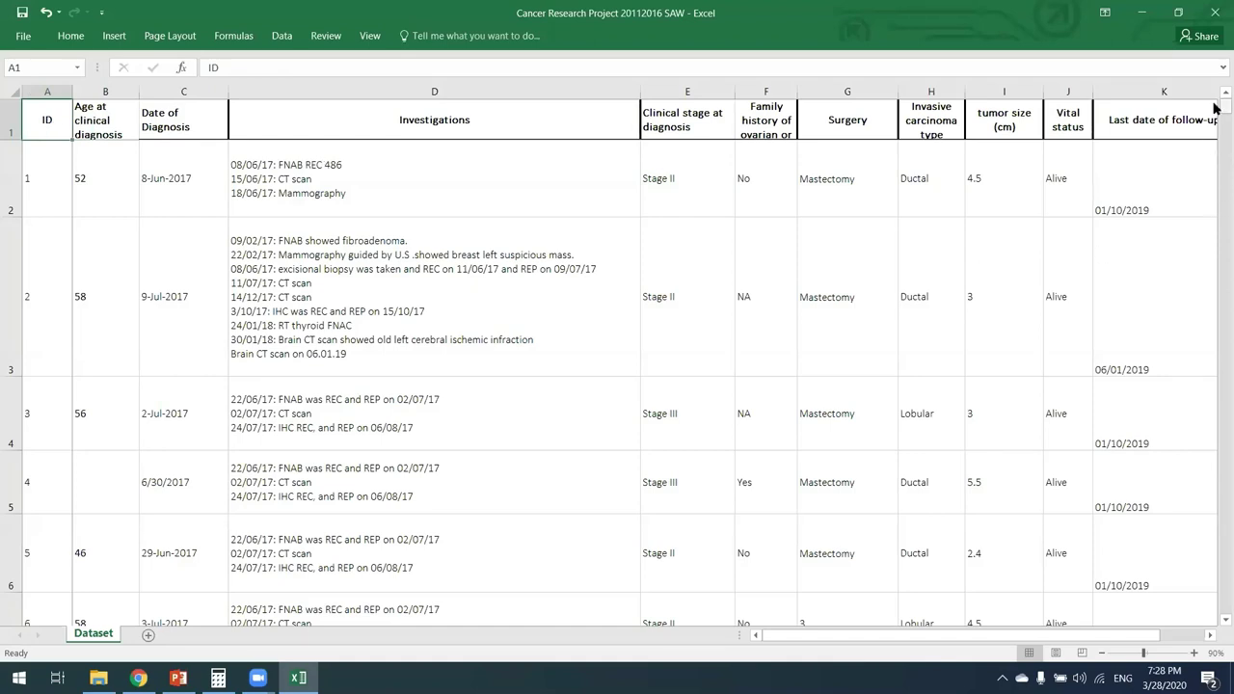
Examine the first patient's row, the IDs of the first patients, and the ID, age and date headings to compare rows with variables.
{"action": "left_click", "coordinate": [12, 179]}
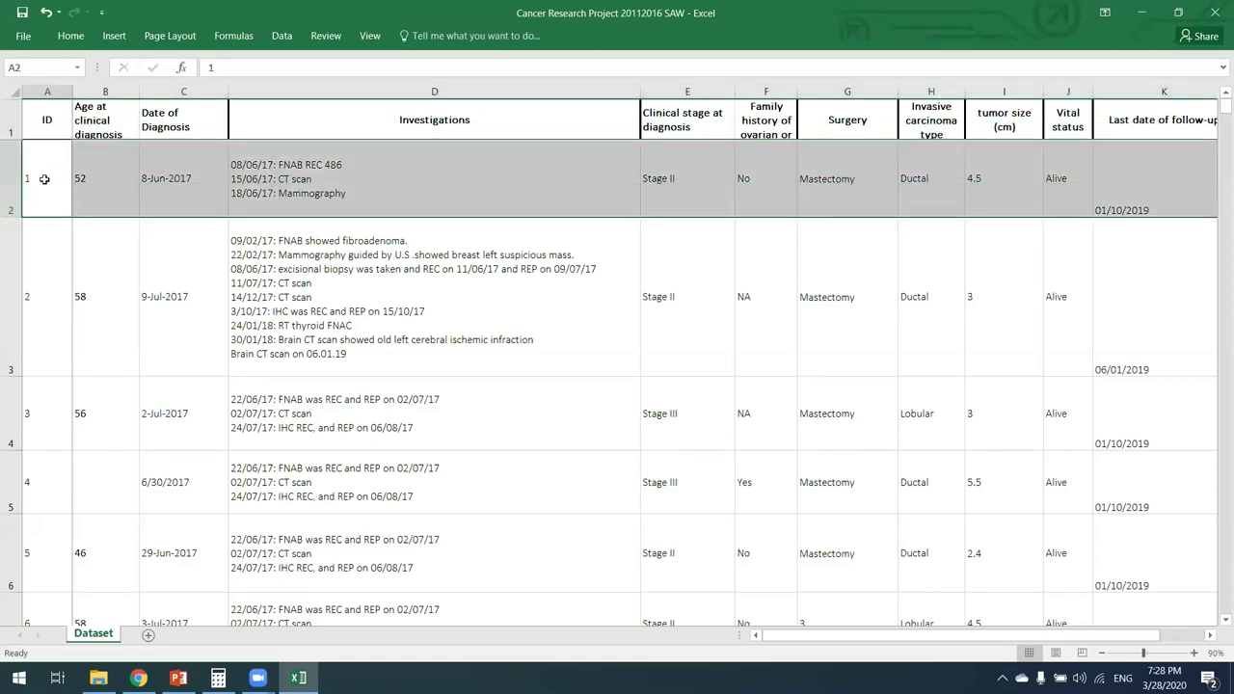
{"action": "left_click_drag", "start_coordinate": [46, 164], "coordinate": [44, 378]}
{"action": "left_click", "coordinate": [44, 412]}
{"action": "left_click", "coordinate": [37, 511]}
{"action": "left_click", "coordinate": [38, 399]}
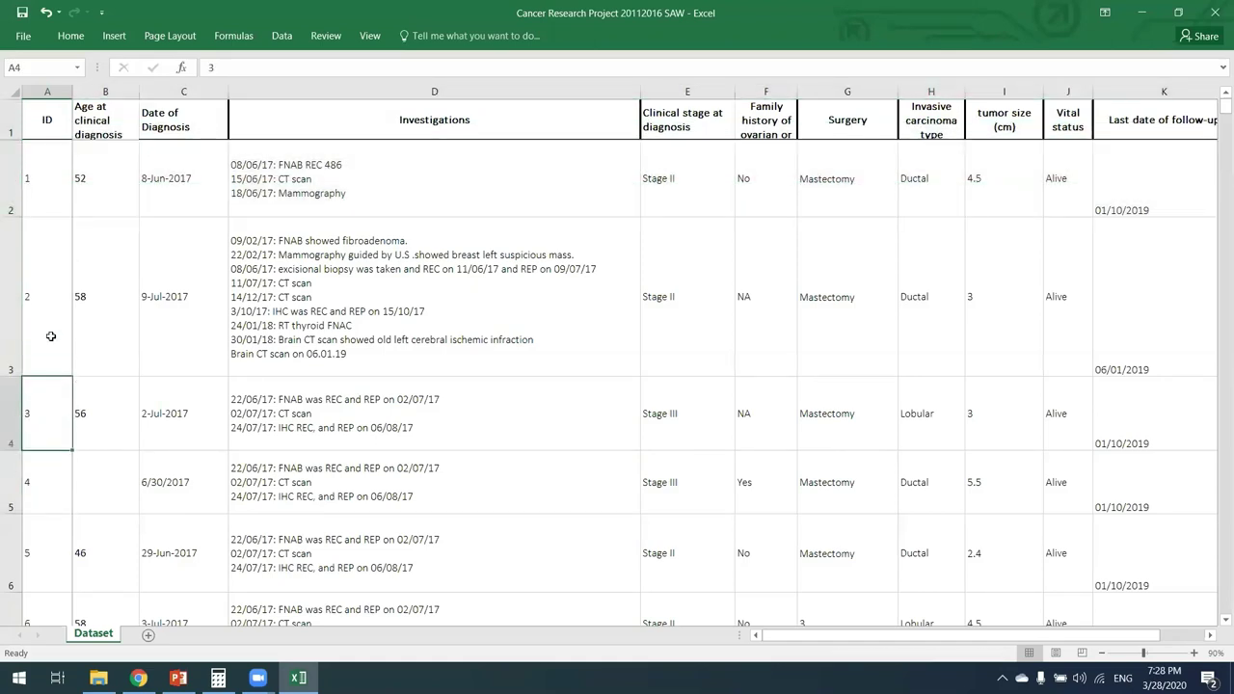
{"action": "left_click", "coordinate": [45, 336]}
{"action": "left_click", "coordinate": [61, 116]}
{"action": "left_click", "coordinate": [125, 118]}
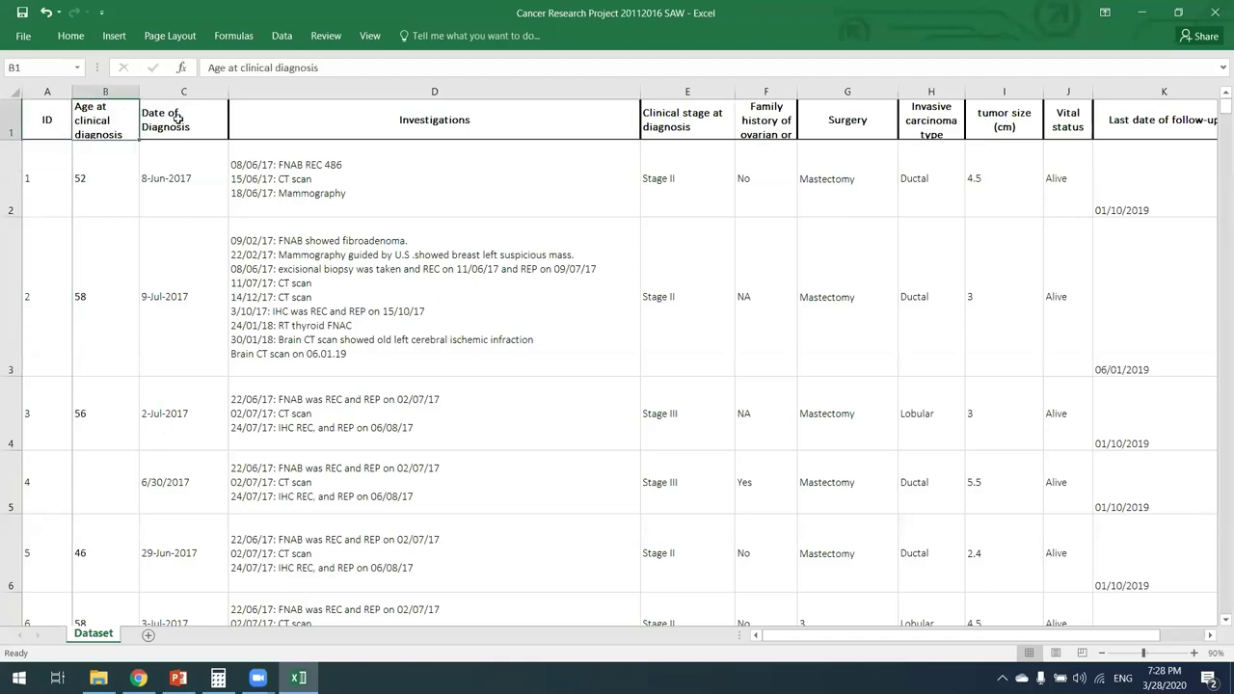
{"action": "left_click", "coordinate": [144, 117]}
{"action": "left_click", "coordinate": [67, 182]}
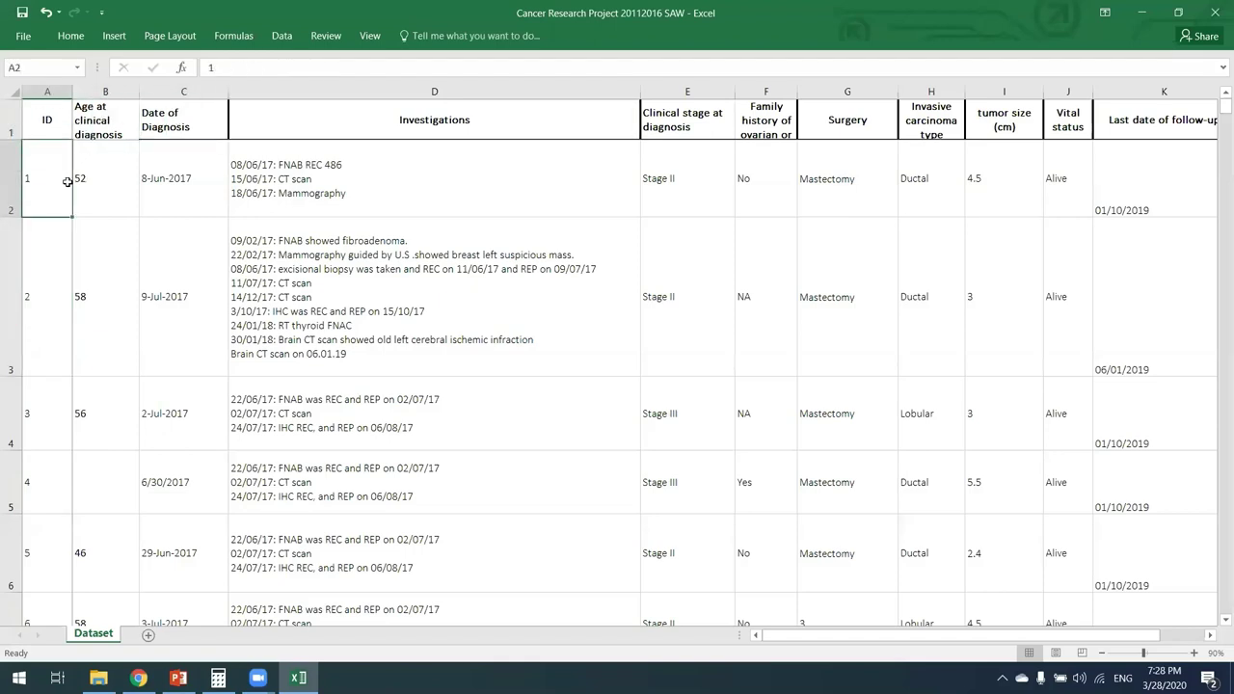
{"action": "left_click", "coordinate": [55, 279]}
{"action": "left_click", "coordinate": [61, 409]}
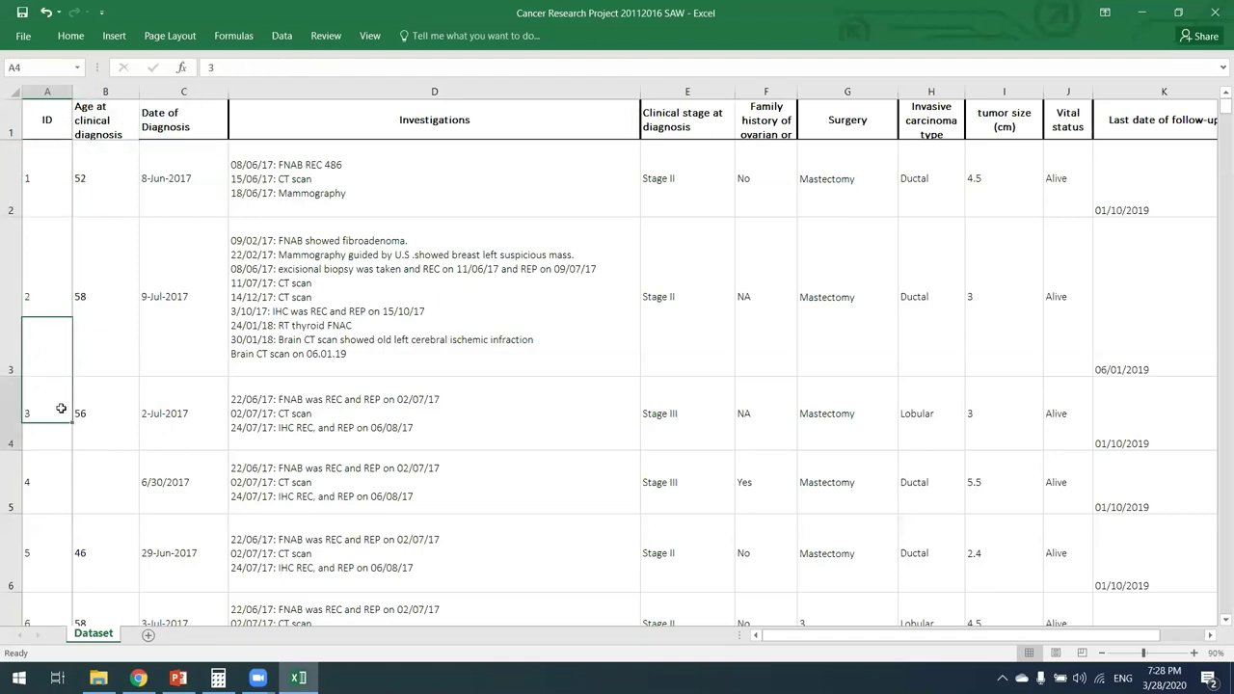
Examine the Age at clinical diagnosis and Date of Diagnosis headings with the first patient's values.
{"action": "left_click", "coordinate": [98, 129]}
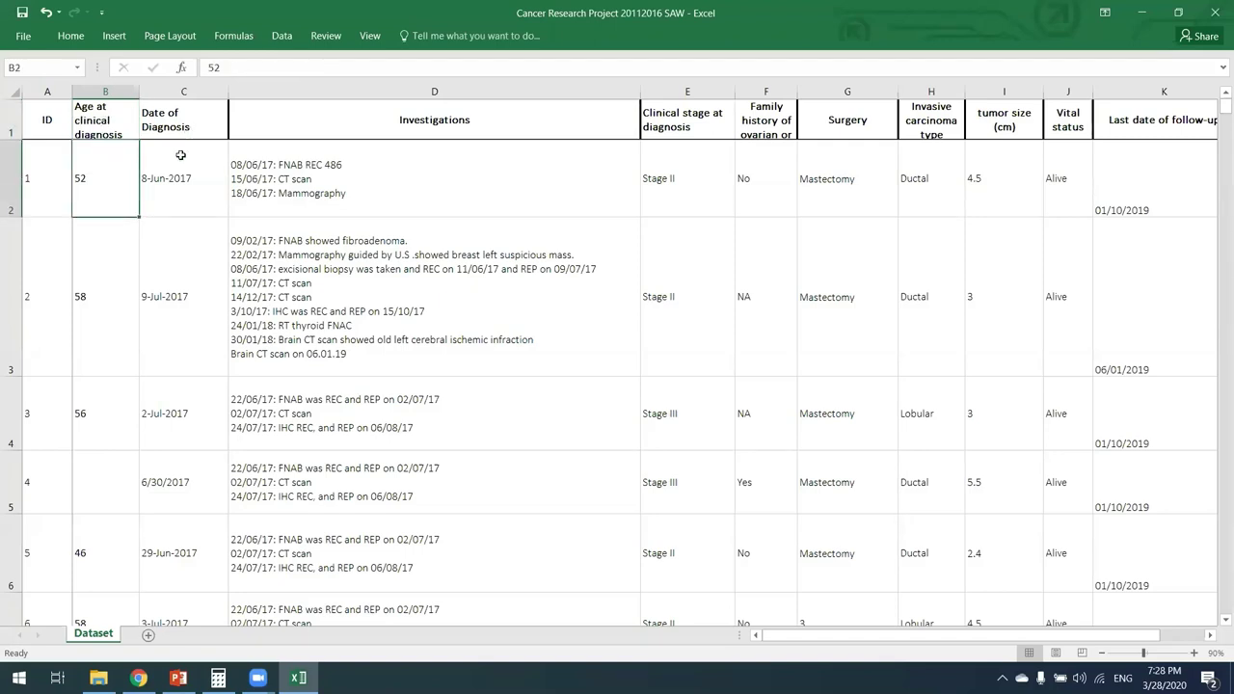
{"action": "left_click", "coordinate": [193, 127]}
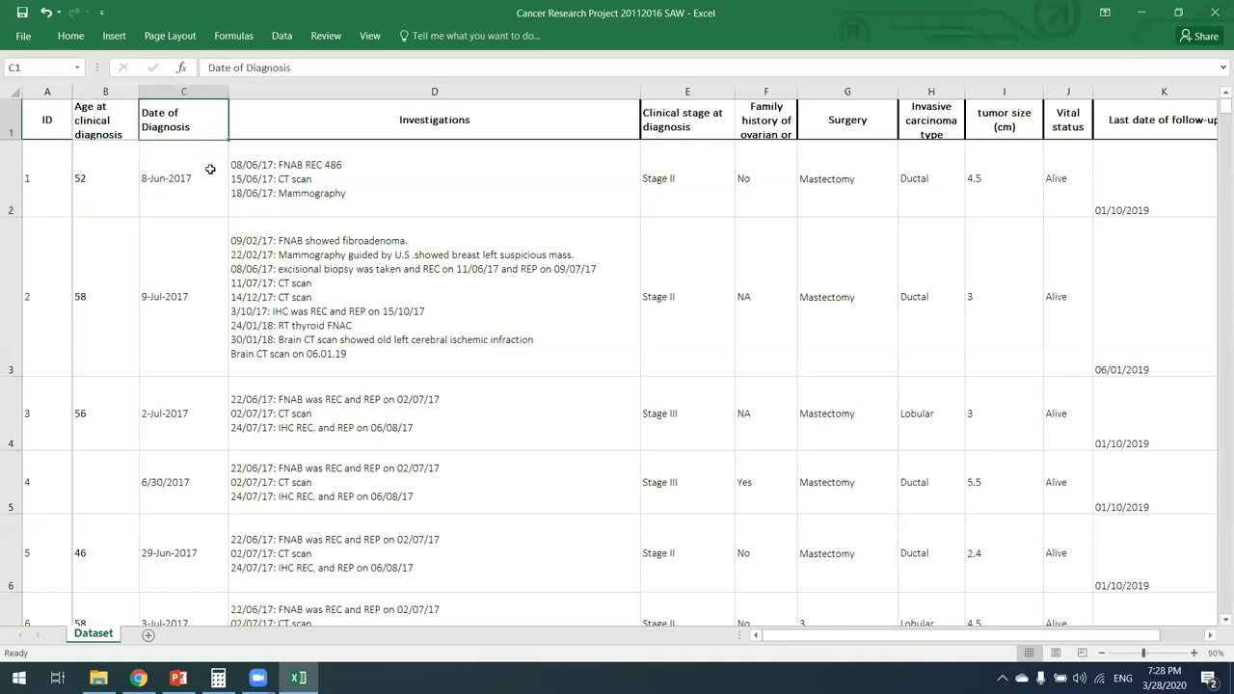
{"action": "left_click", "coordinate": [210, 162]}
Examine the Investigations entries in column D down to row 17 and return to the column heading.
{"action": "left_click", "coordinate": [304, 132]}
{"action": "left_click_drag", "start_coordinate": [359, 164], "coordinate": [365, 179]}
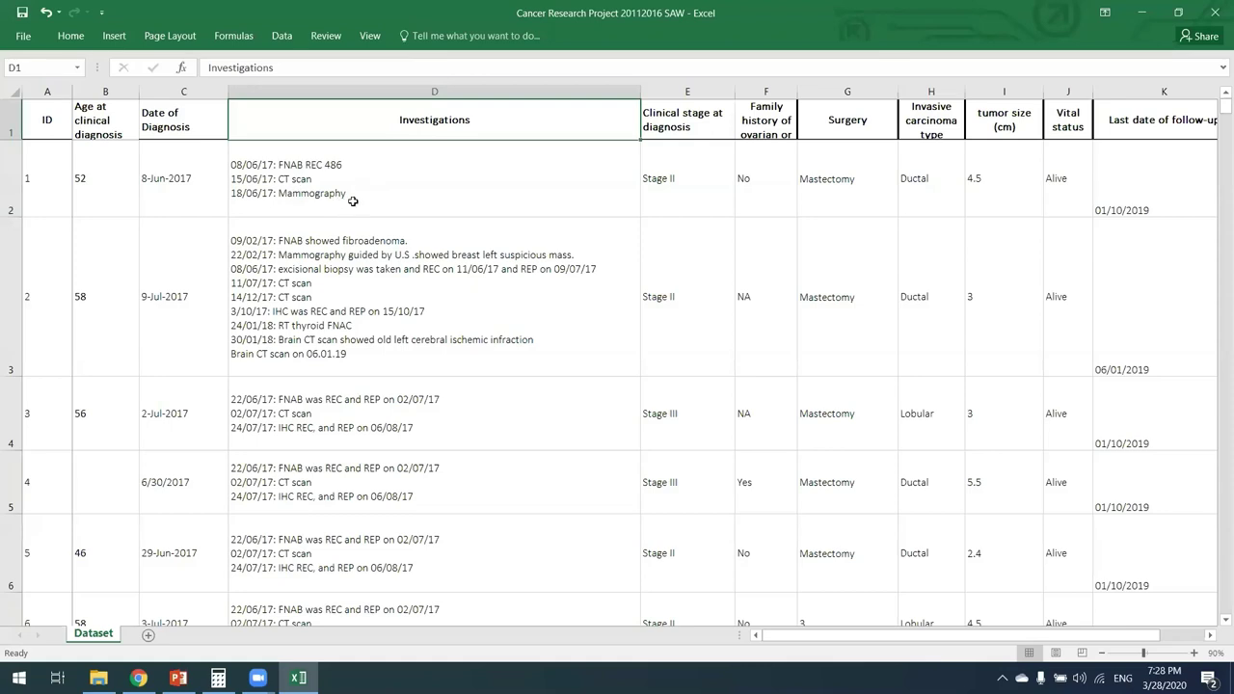
{"action": "left_click", "coordinate": [353, 203]}
{"action": "left_click", "coordinate": [320, 420]}
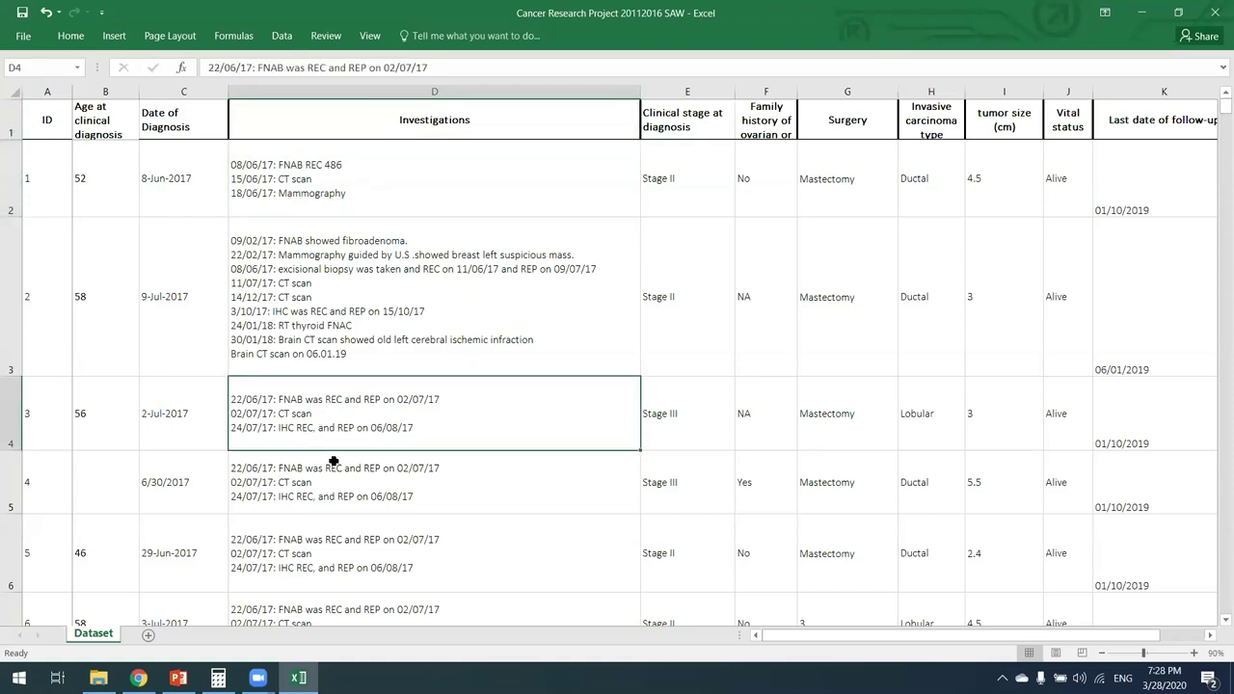
{"action": "key", "text": "Down"}
{"action": "key", "text": "Down"}
{"action": "key", "text": "Down"}
{"action": "key", "text": "Down"}
{"action": "key", "text": "Down"}
{"action": "key", "text": "Down"}
{"action": "key", "text": "Down"}
{"action": "key", "text": "Down"}
{"action": "key", "text": "Down"}
{"action": "key", "text": "Down"}
{"action": "key", "text": "Down"}
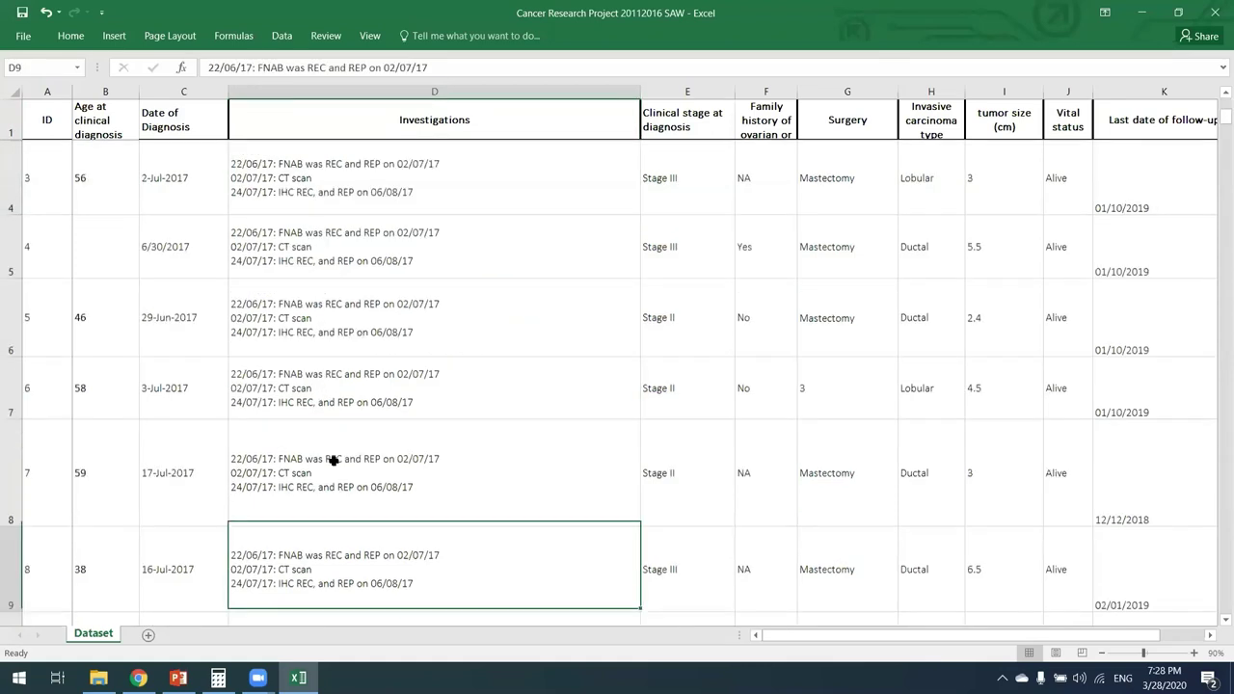
{"action": "key", "text": "Down"}
{"action": "key", "text": "Down"}
{"action": "key", "text": "Down"}
{"action": "key", "text": "Down"}
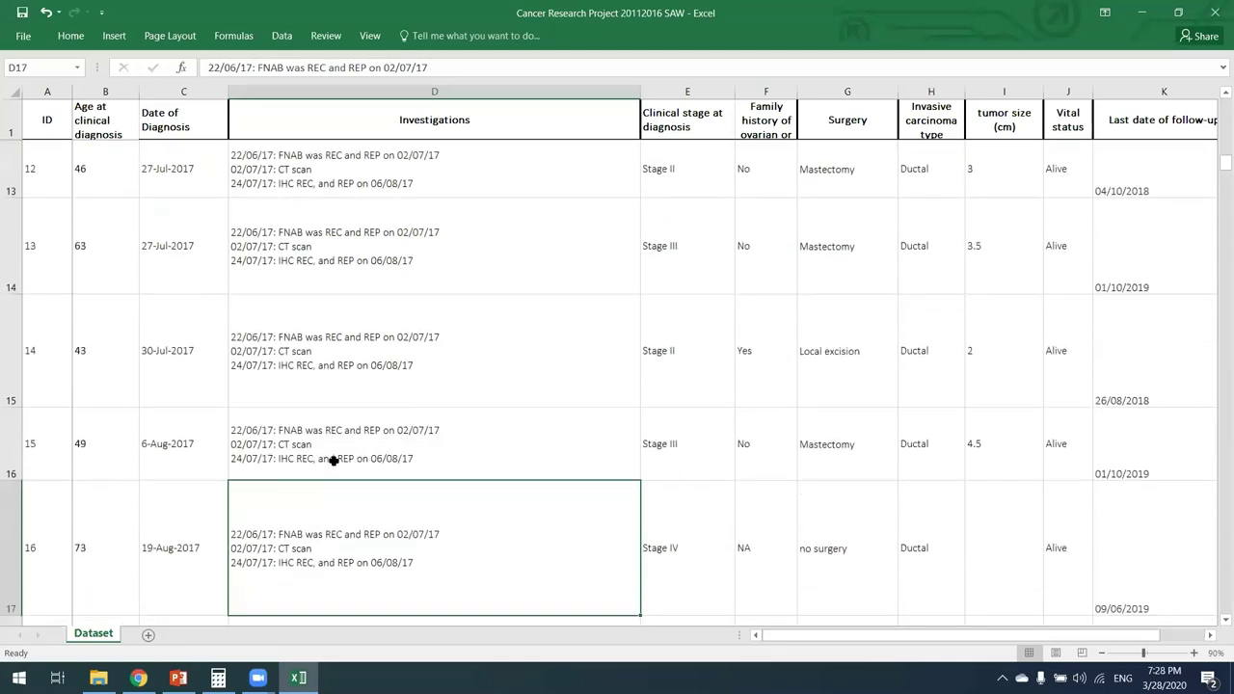
{"action": "key", "text": "Up"}
{"action": "key", "text": "Up"}
{"action": "key", "text": "Up"}
{"action": "key", "text": "Up"}
{"action": "key", "text": "Up"}
{"action": "key", "text": "Up"}
{"action": "key", "text": "Up"}
{"action": "key", "text": "Up"}
{"action": "key", "text": "Up"}
{"action": "key", "text": "Up"}
{"action": "key", "text": "Up"}
{"action": "key", "text": "Up"}
{"action": "key", "text": "Up"}
{"action": "key", "text": "Up"}
{"action": "key", "text": "Up"}
{"action": "key", "text": "Up"}
{"action": "key", "text": "Up"}
{"action": "key", "text": "Up"}
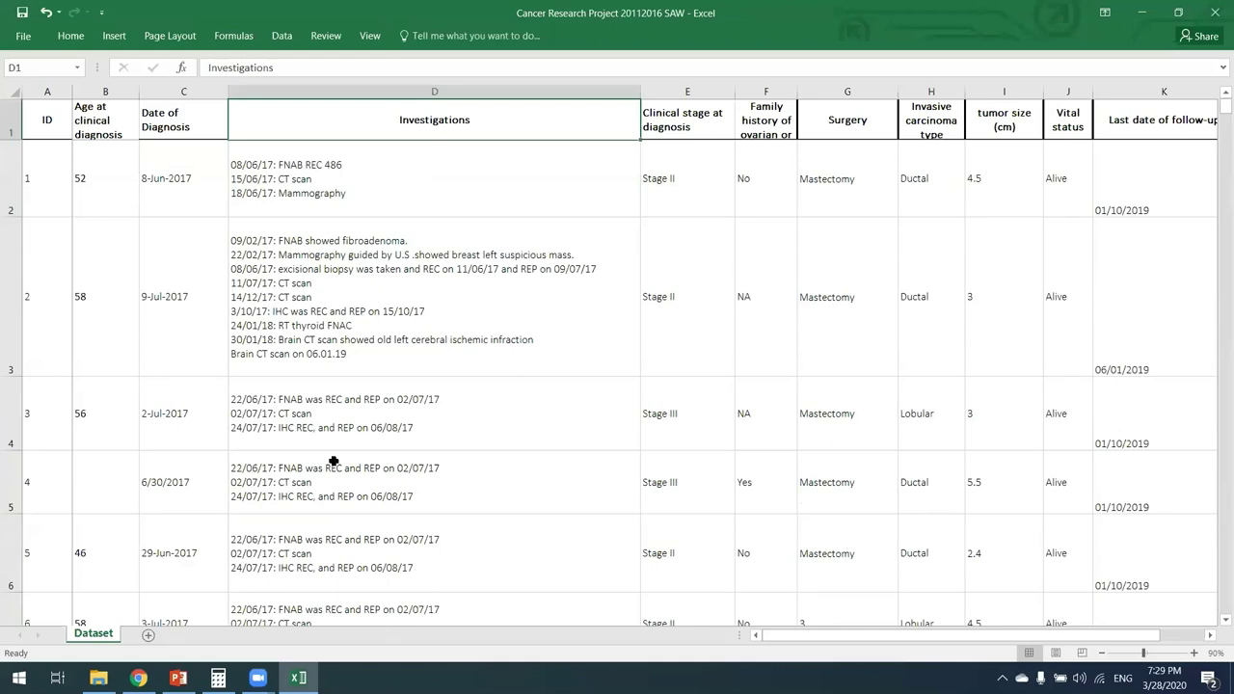
Examine the remaining variable headings in row 1, from Clinical stage at diagnosis through Last date of follow-up.
{"action": "key", "text": "Right"}
{"action": "key", "text": "Right"}
{"action": "key", "text": "Right"}
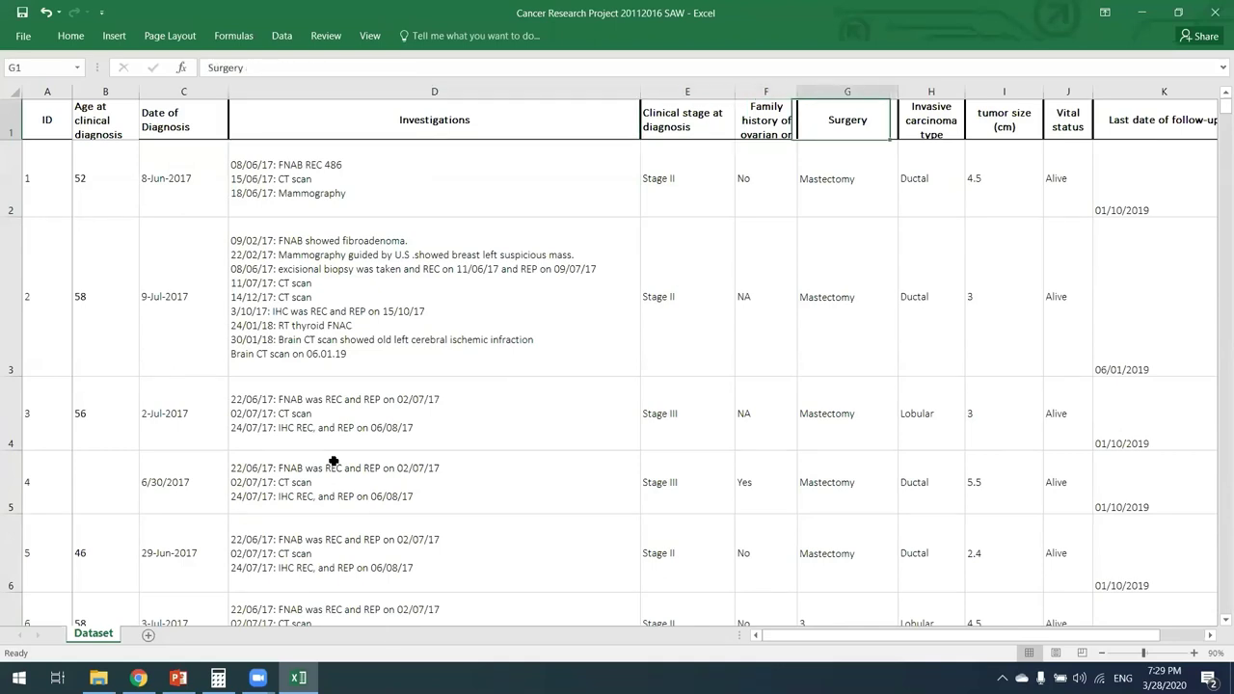
{"action": "key", "text": "Right"}
{"action": "key", "text": "Right"}
{"action": "key", "text": "Right"}
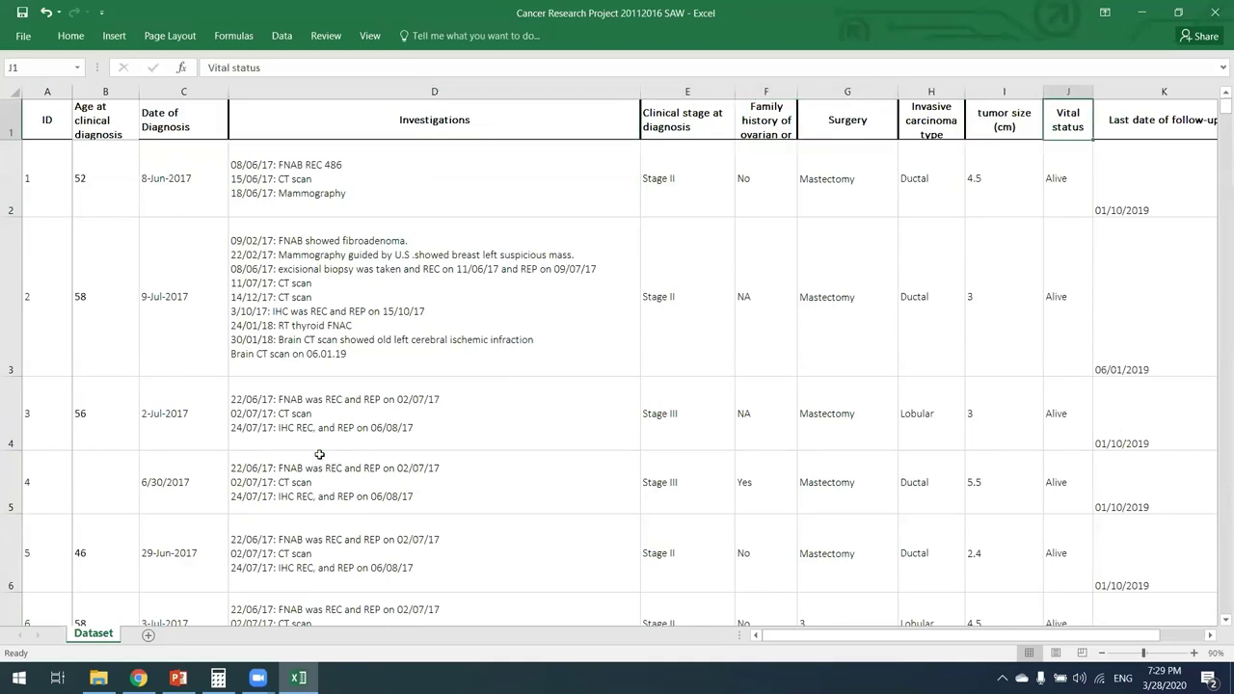
{"action": "left_click", "coordinate": [750, 126]}
{"action": "key", "text": "Right"}
{"action": "key", "text": "Right"}
{"action": "key", "text": "Right"}
{"action": "key", "text": "Right"}
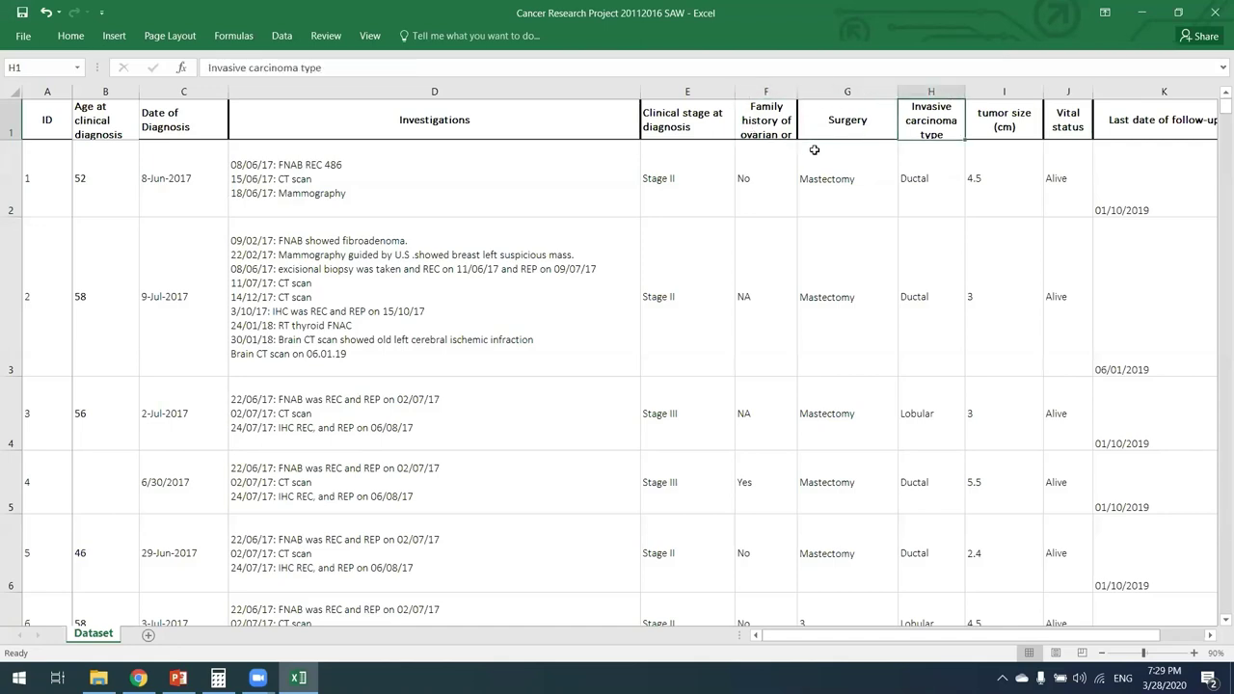
{"action": "key", "text": "Right"}
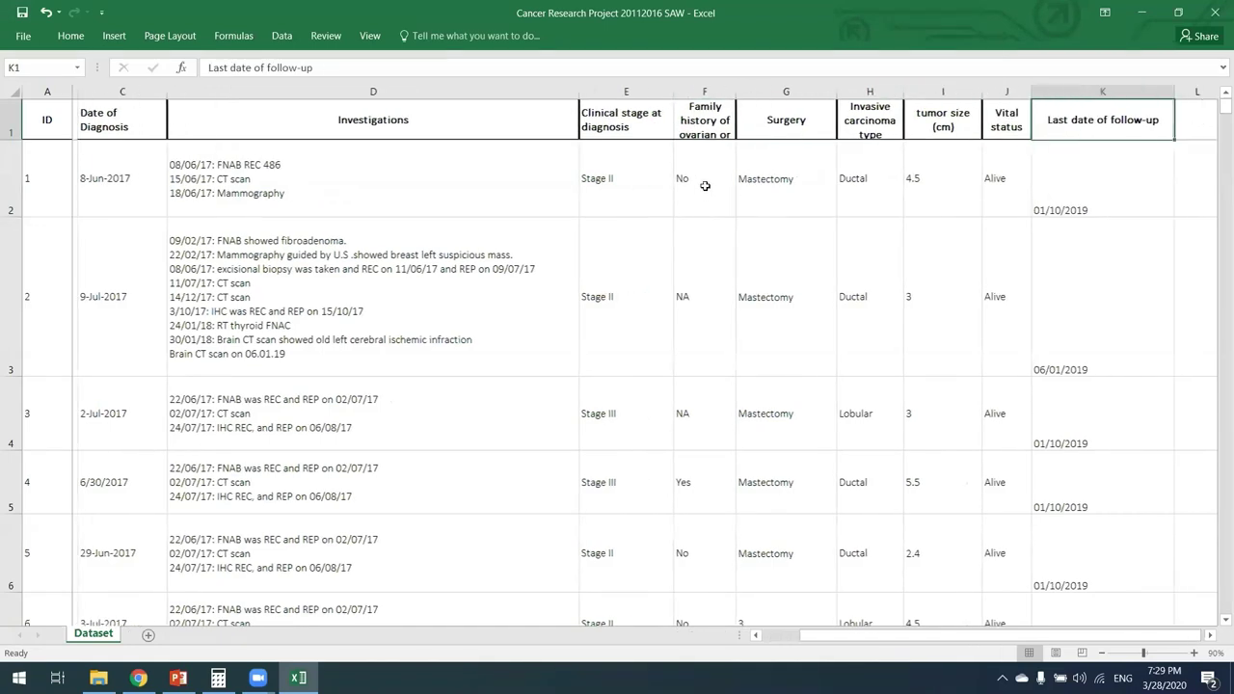
{"action": "key", "text": "Right"}
{"action": "key", "text": "Right"}
Examine the first patient's Surgery options, carcinoma type, tumor size, vital status and last follow-up date, returning to the ID.
{"action": "left_click", "coordinate": [748, 214]}
{"action": "left_click", "coordinate": [748, 210]}
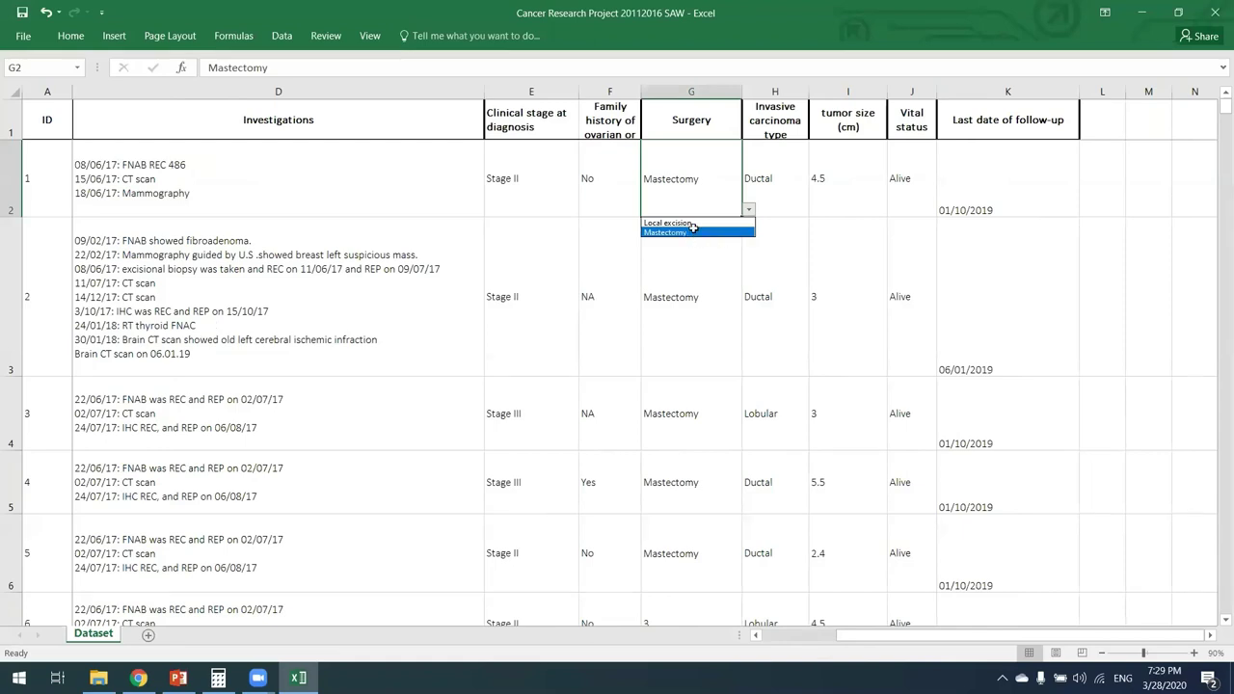
{"action": "left_click", "coordinate": [762, 193]}
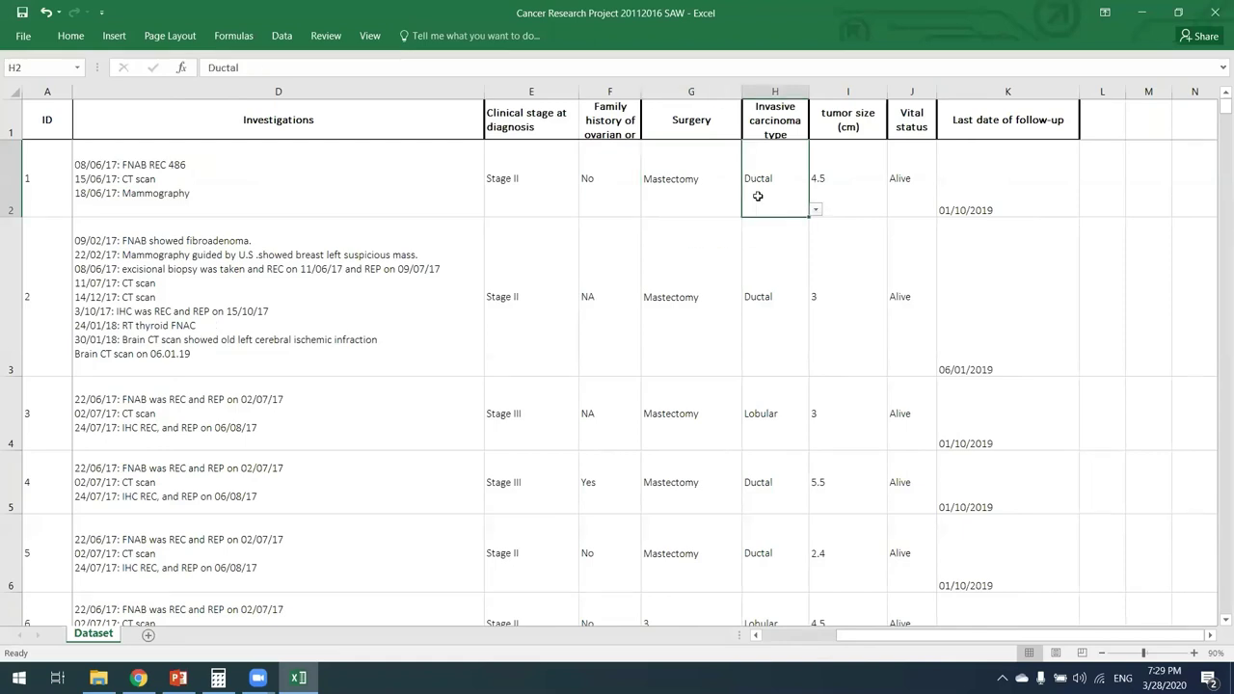
{"action": "left_click", "coordinate": [840, 185]}
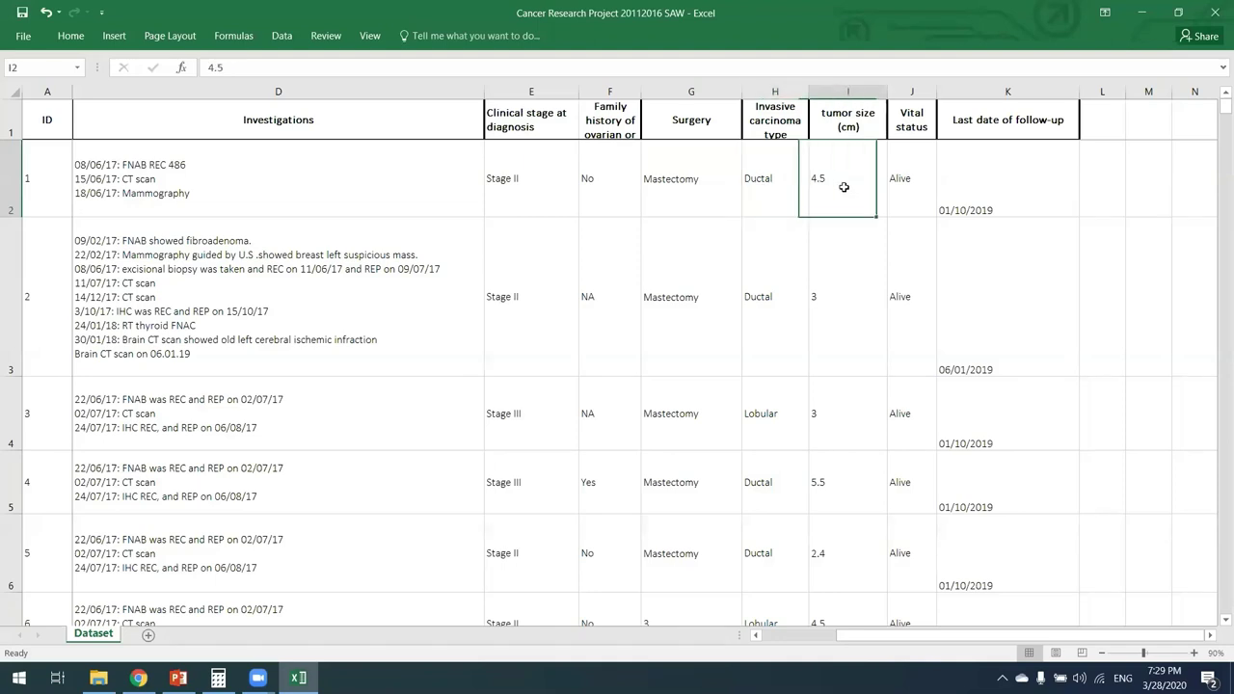
{"action": "key", "text": "Right"}
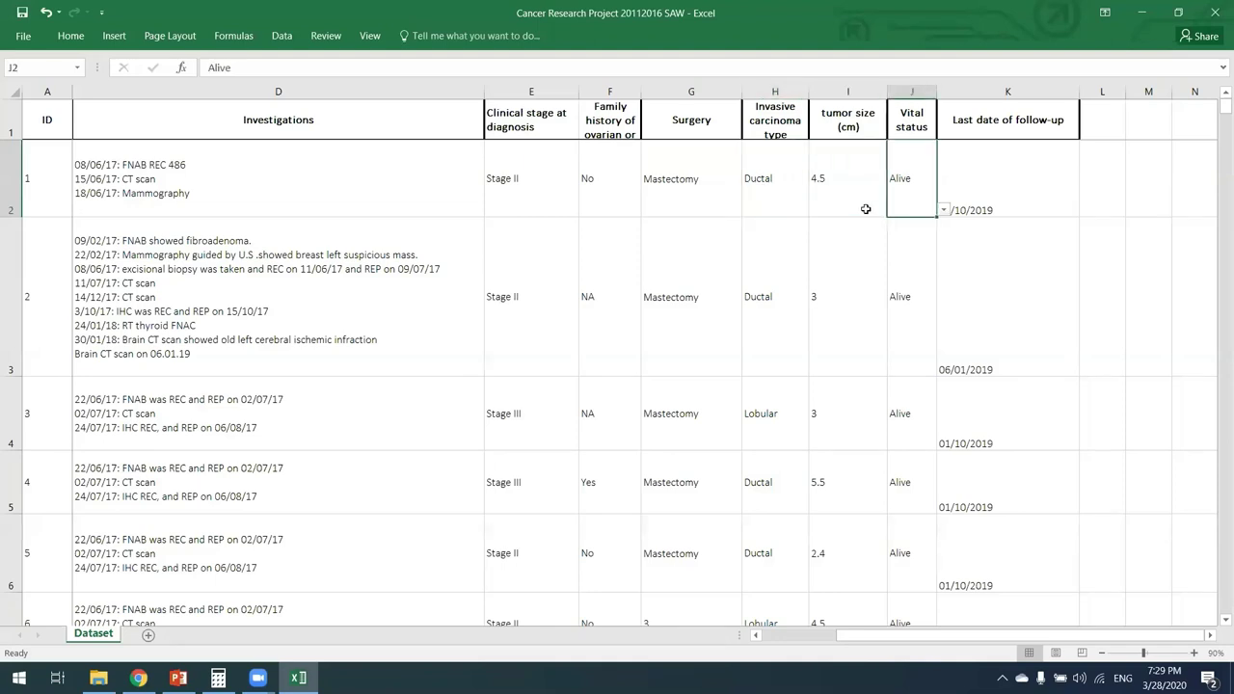
{"action": "key", "text": "Right"}
{"action": "left_click", "coordinate": [897, 179]}
{"action": "left_click", "coordinate": [975, 198]}
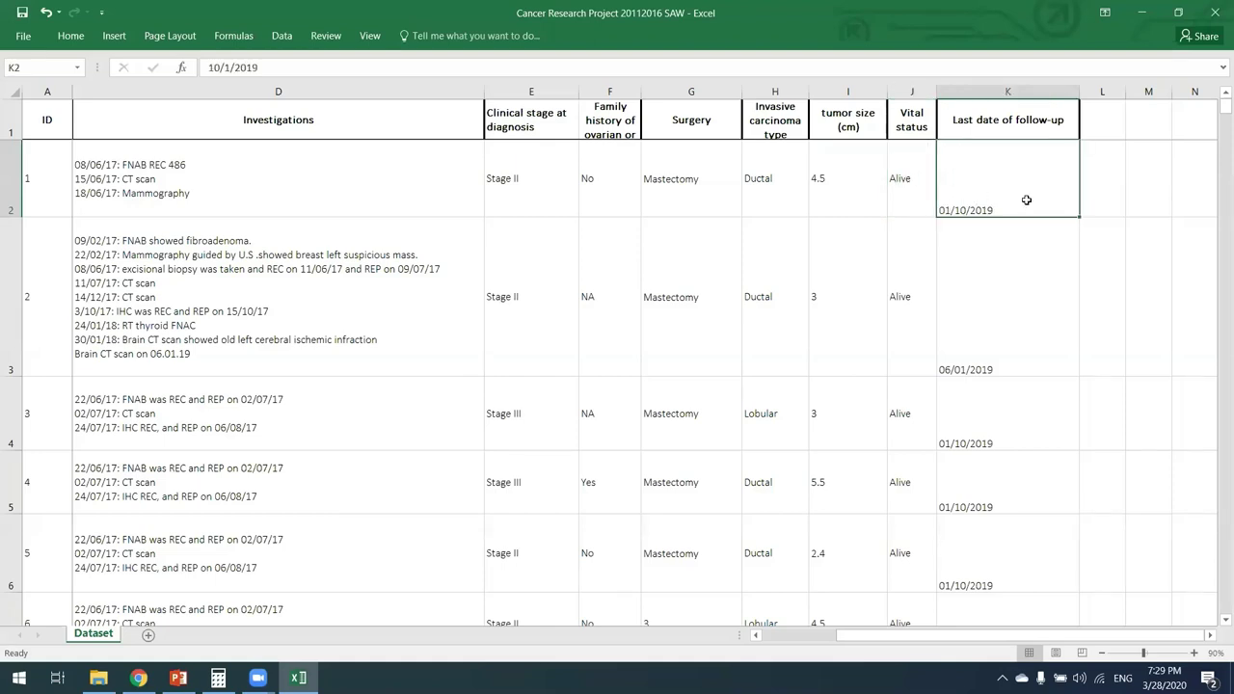
{"action": "key", "text": "Right"}
{"action": "key", "text": "Left"}
{"action": "key", "text": "Left"}
{"action": "key", "text": "Left"}
{"action": "key", "text": "Left"}
{"action": "key", "text": "Left"}
{"action": "key", "text": "Left"}
{"action": "key", "text": "Left"}
{"action": "key", "text": "Left"}
{"action": "key", "text": "Left"}
{"action": "key", "text": "Left"}
{"action": "key", "text": "Left"}
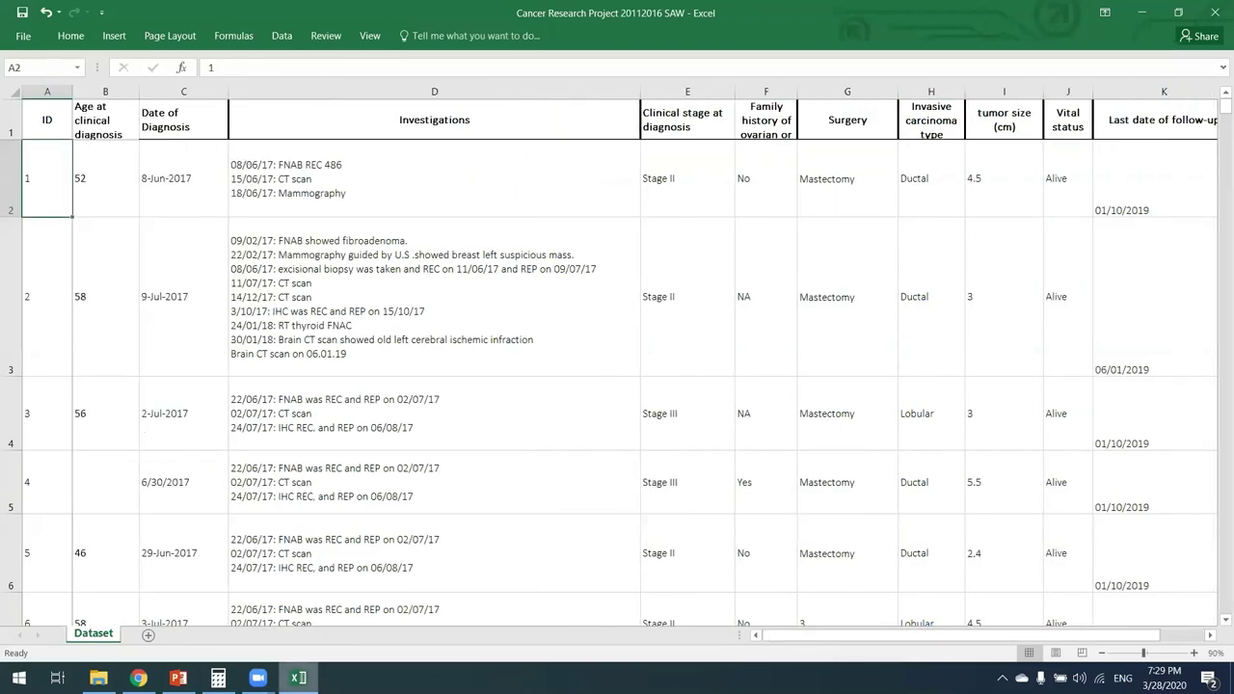
Find SPSS among the installed programs and launch IBM SPSS Statistics.
{"action": "mouse_move", "coordinate": [298, 678]}
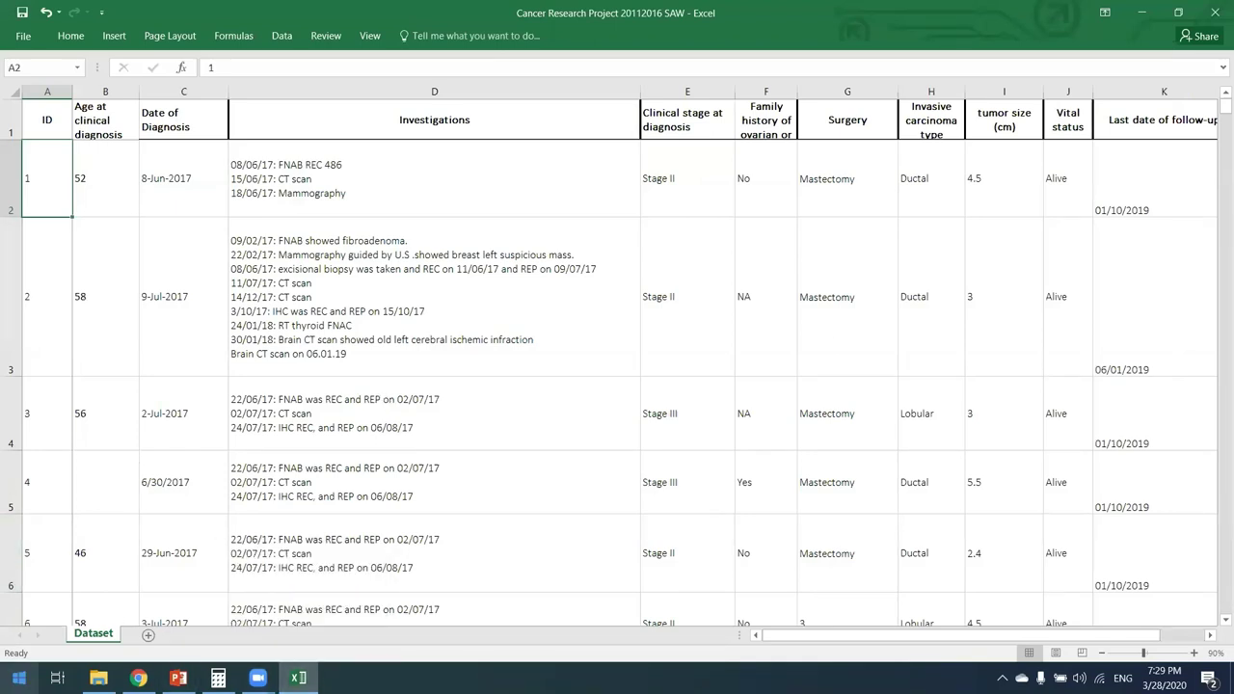
{"action": "left_click", "coordinate": [19, 677]}
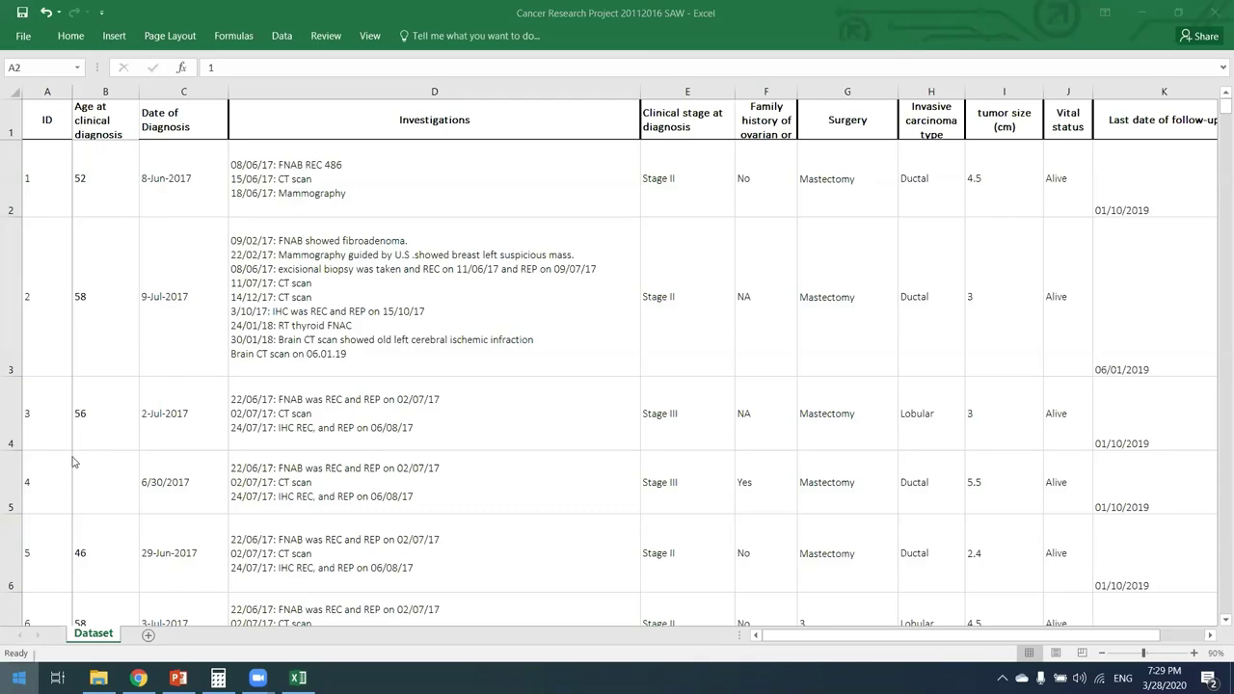
{"action": "key", "text": "super"}
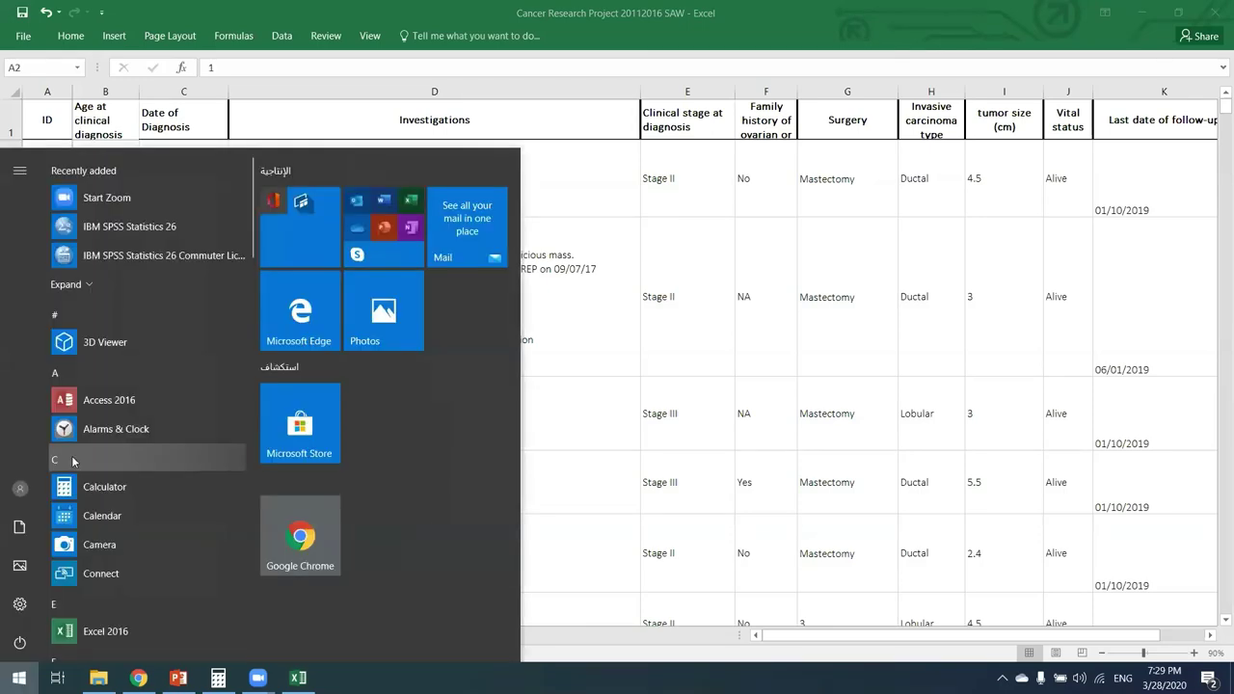
{"action": "type", "text": "spss"}
{"action": "left_click", "coordinate": [119, 242]}
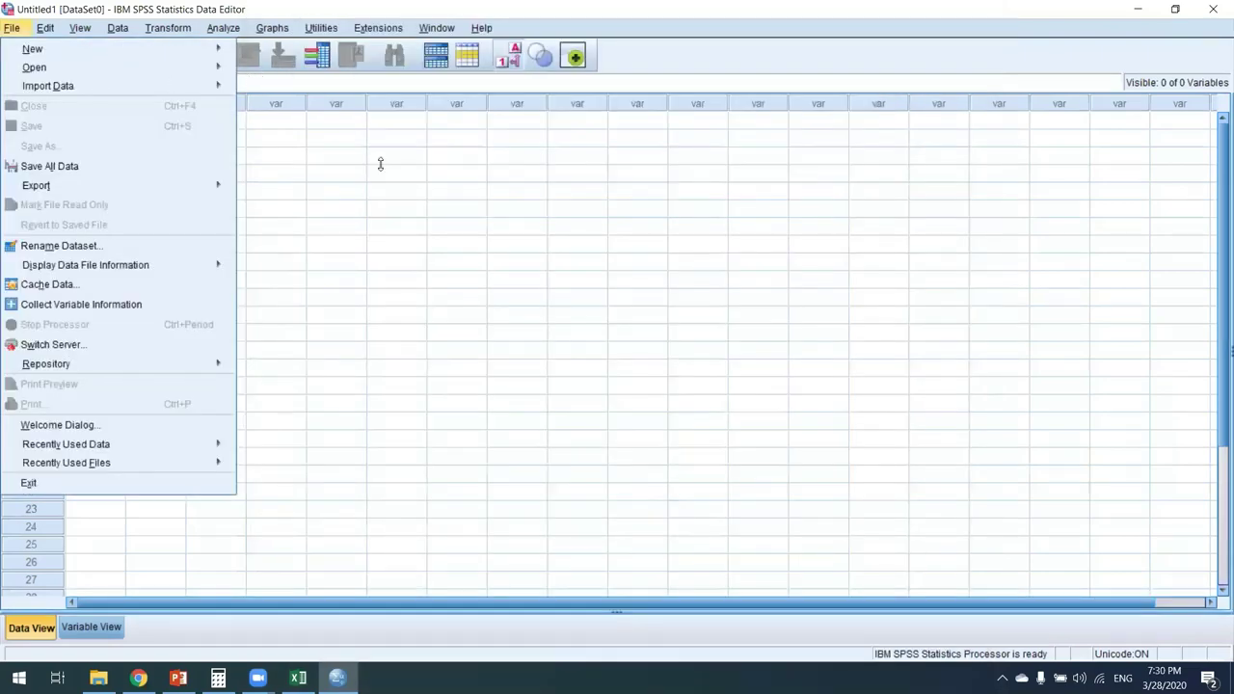
Open the data file Cancer Research Project 20112016 SAW.xlsx in SPSS, using the Excel file type.
{"action": "key", "text": "o"}
{"action": "key", "text": "Return"}
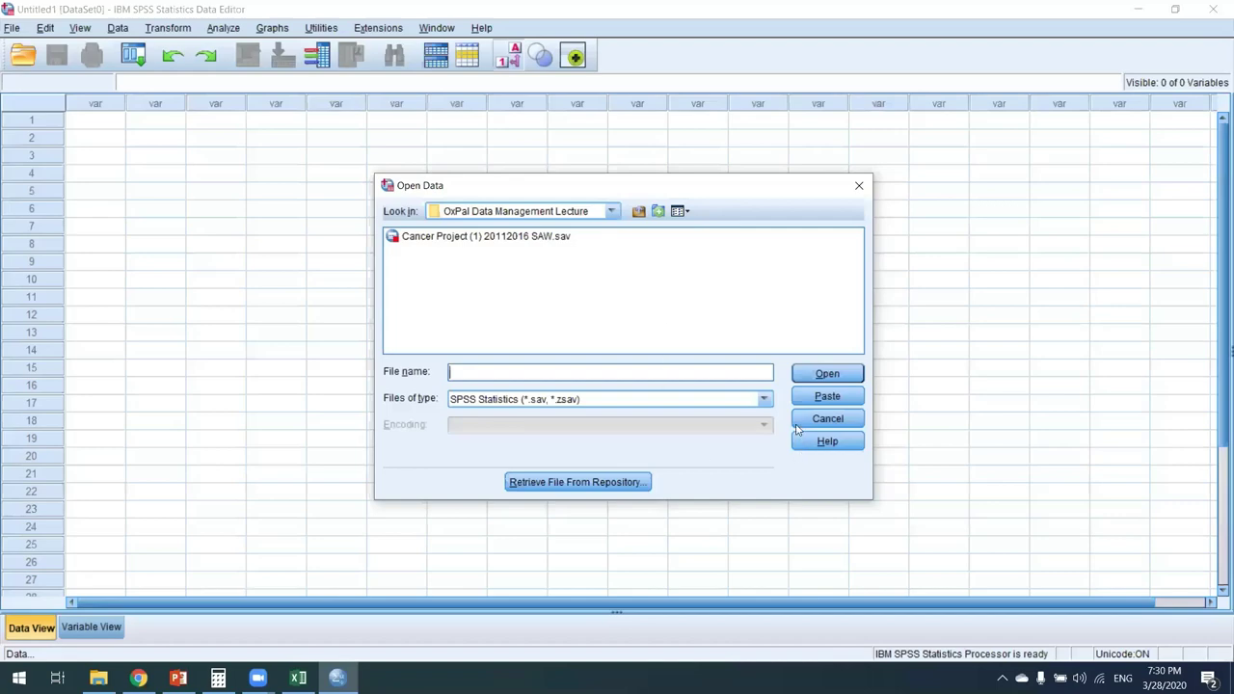
{"action": "left_click", "coordinate": [764, 399]}
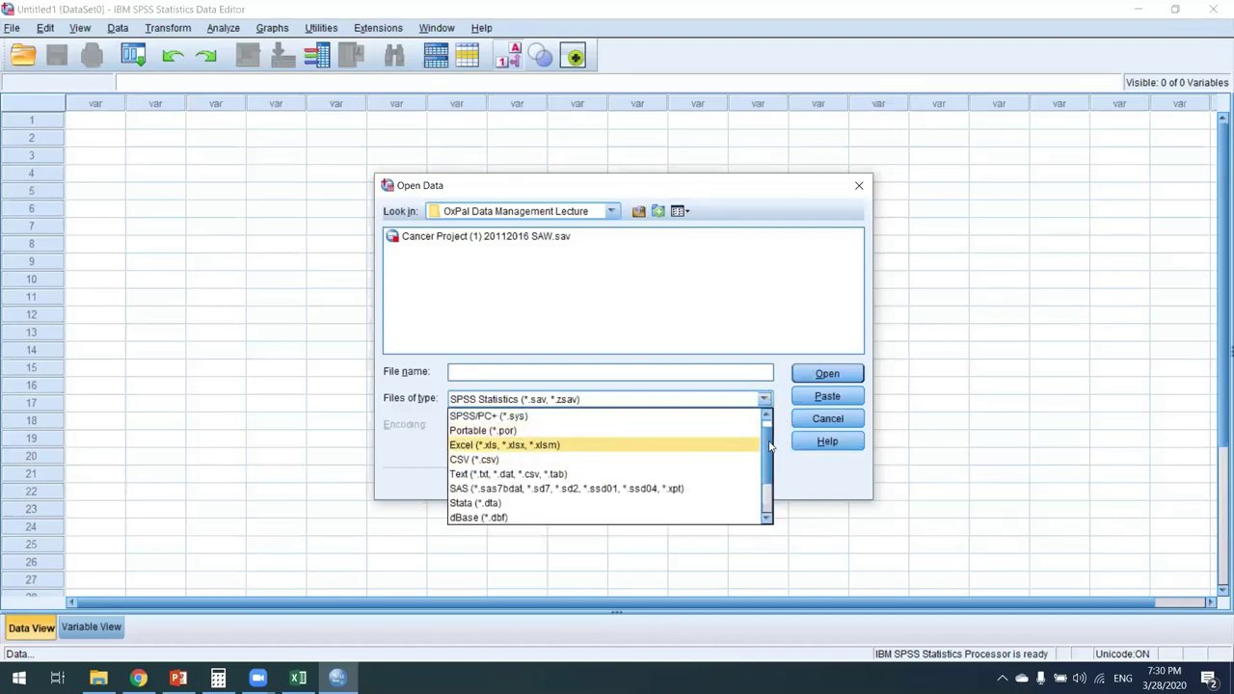
{"action": "left_click_drag", "start_coordinate": [771, 446], "coordinate": [768, 464]}
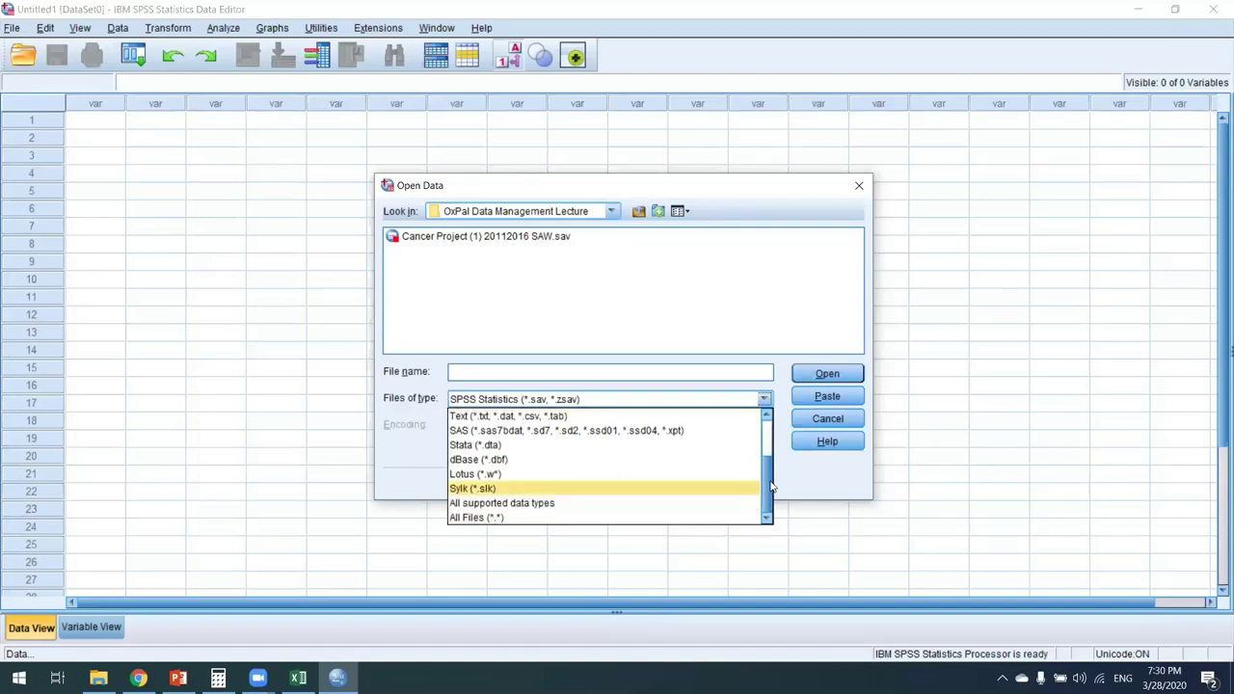
{"action": "scroll", "coordinate": [473, 461], "scroll_direction": "up", "scroll_amount": 2}
{"action": "left_click", "coordinate": [474, 460]}
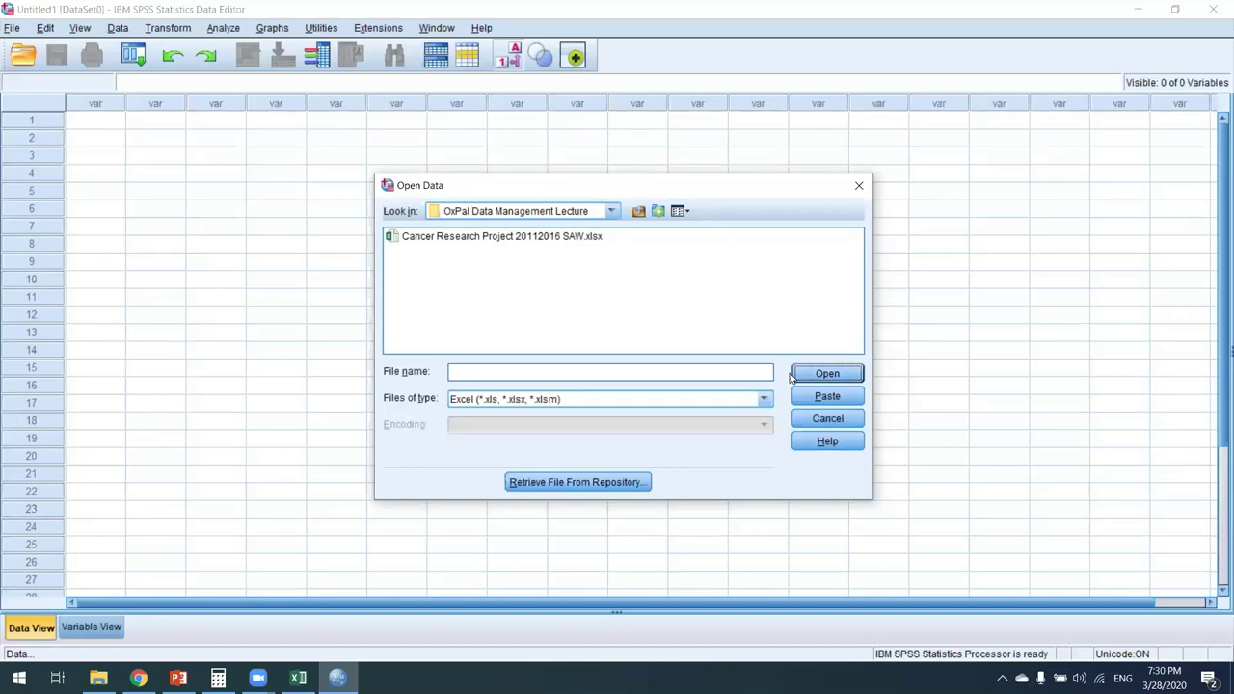
{"action": "left_click", "coordinate": [863, 373]}
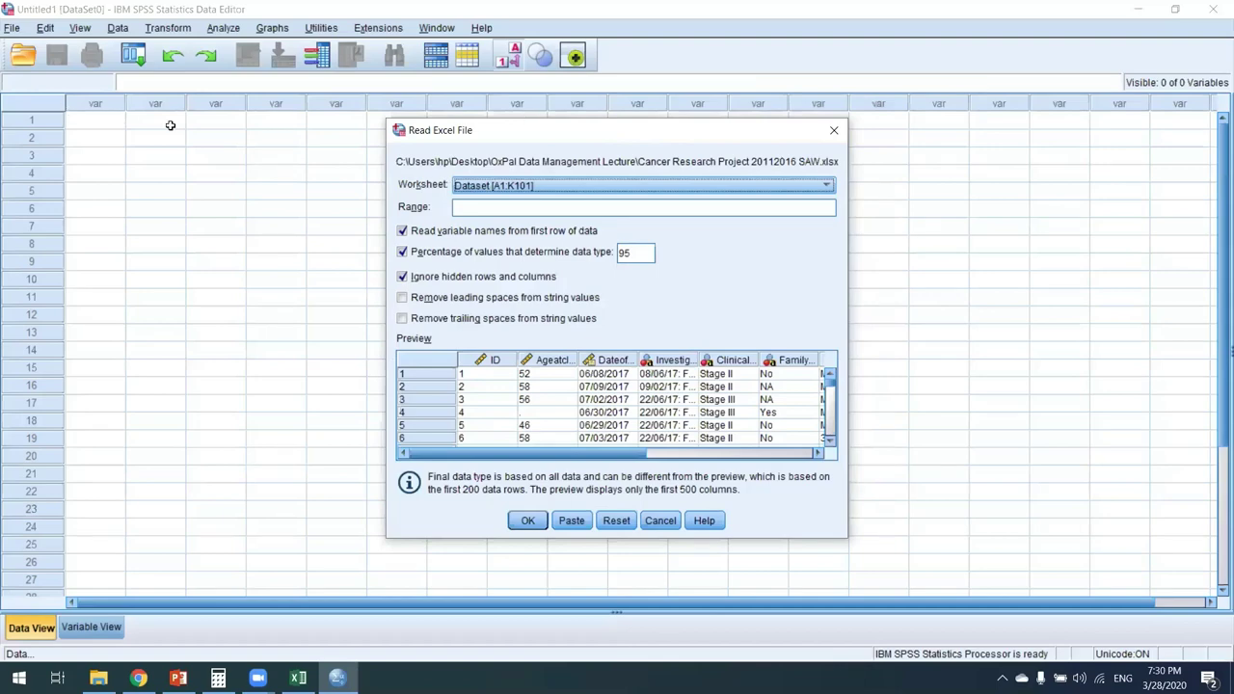
Check the row 1 headings in Excel and import the Dataset worksheet into SPSS with variable names read from the first row.
{"action": "key", "text": "alt+Tab"}
{"action": "key", "text": "Right"}
{"action": "key", "text": "Right"}
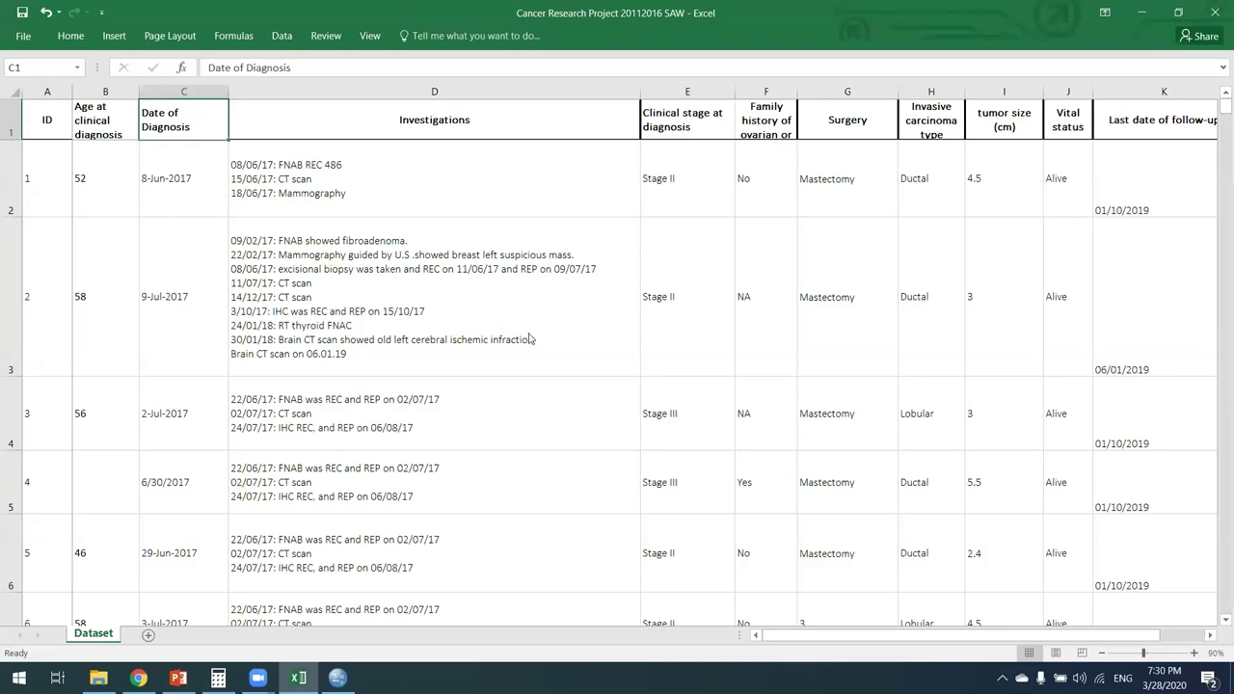
{"action": "key", "text": "Right"}
{"action": "key", "text": "Right"}
{"action": "key", "text": "Right"}
{"action": "key", "text": "alt+Tab"}
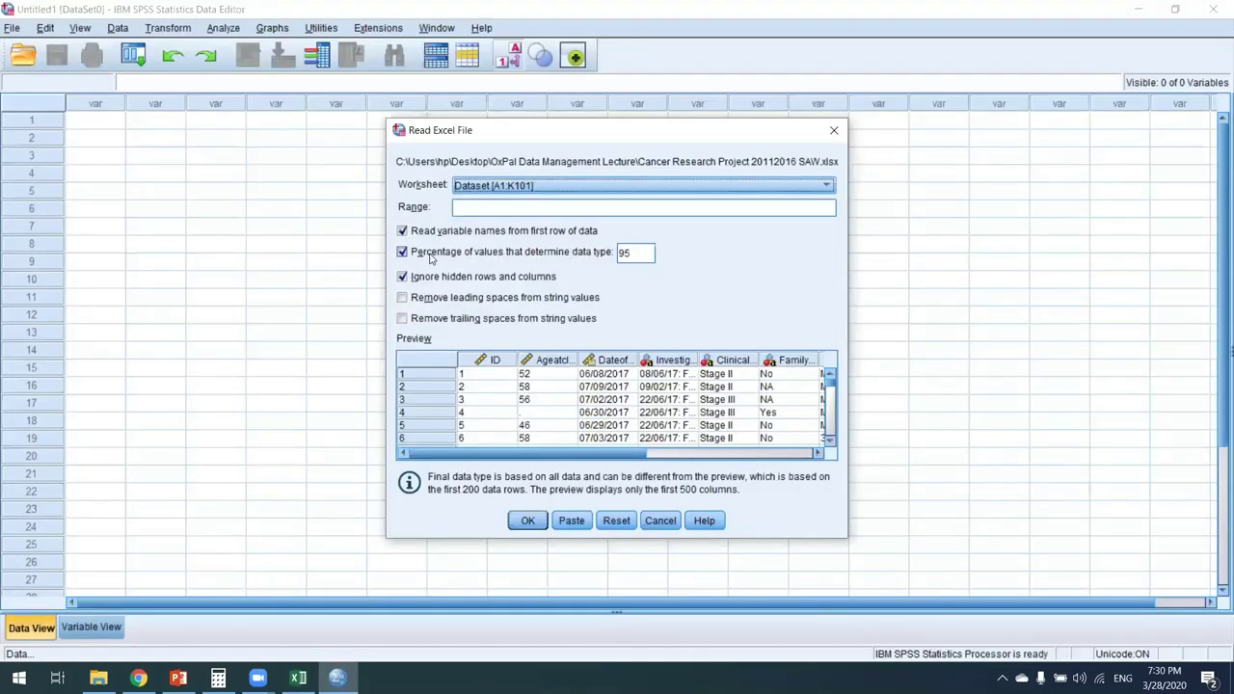
{"action": "left_click", "coordinate": [531, 521]}
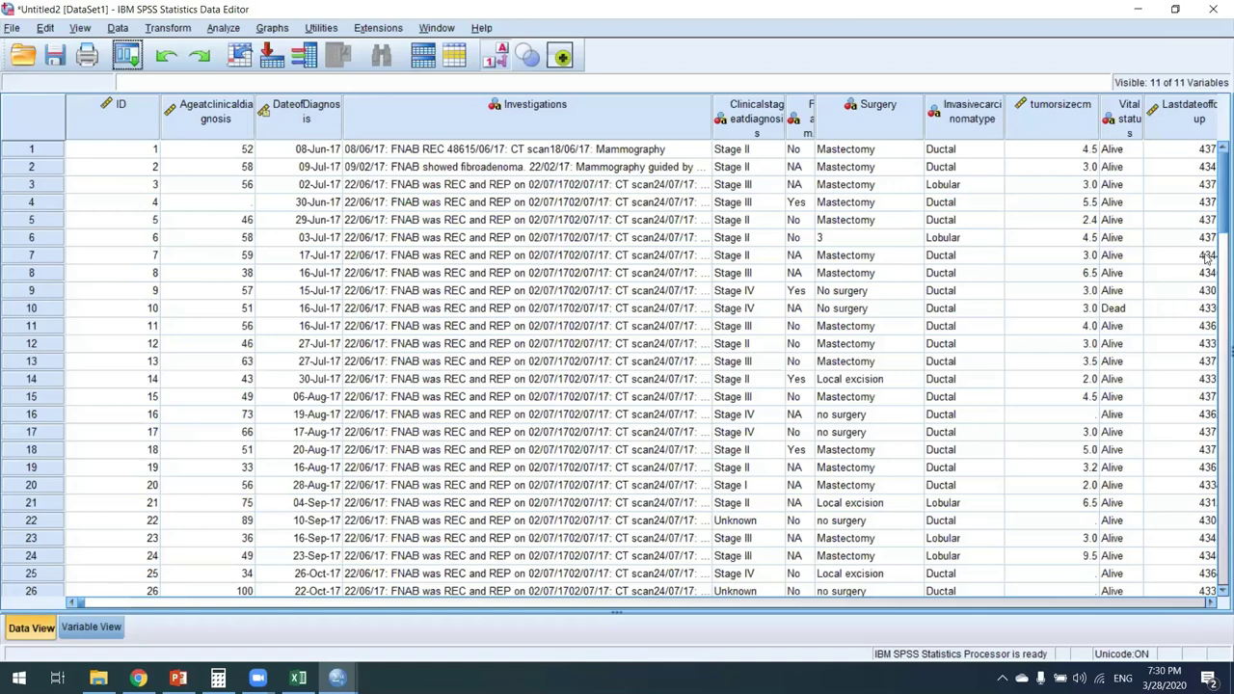
Examine the imported patient cases and the list of variable definitions, returning to the data.
{"action": "key", "text": "alt+Tab"}
{"action": "scroll", "coordinate": [81, 636], "scroll_direction": "down", "scroll_amount": 10}
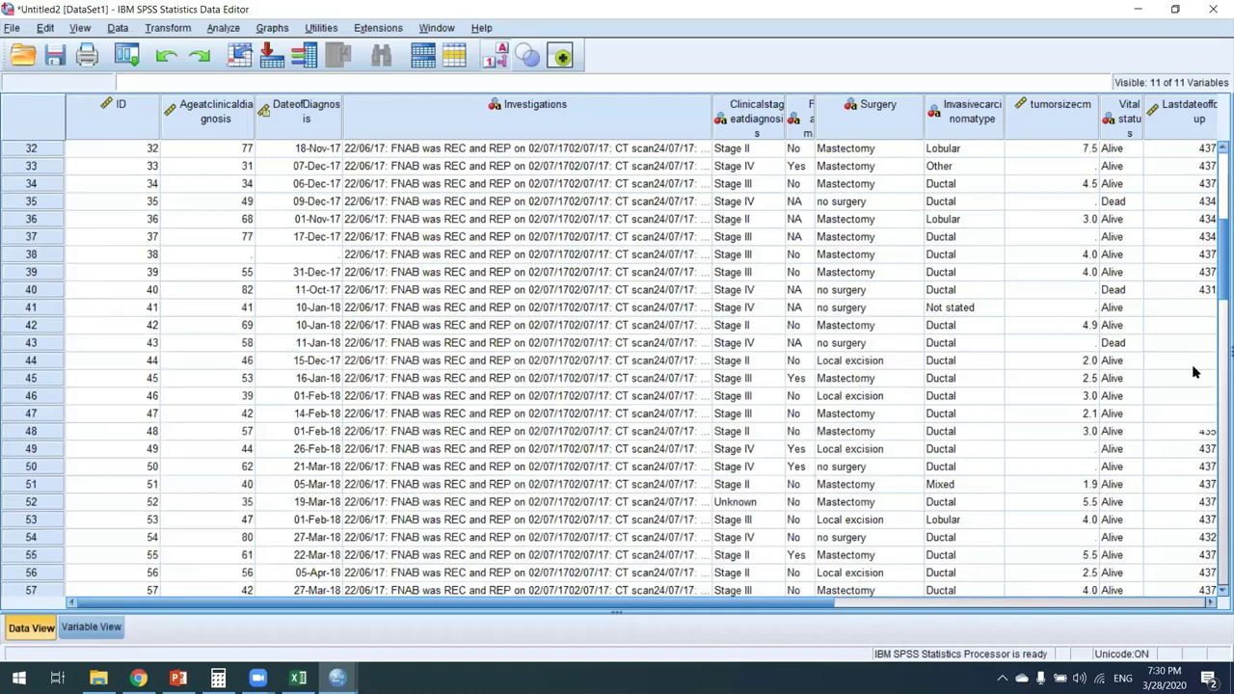
{"action": "scroll", "coordinate": [1192, 367], "scroll_direction": "up", "scroll_amount": 10}
{"action": "key", "text": "ctrl+t"}
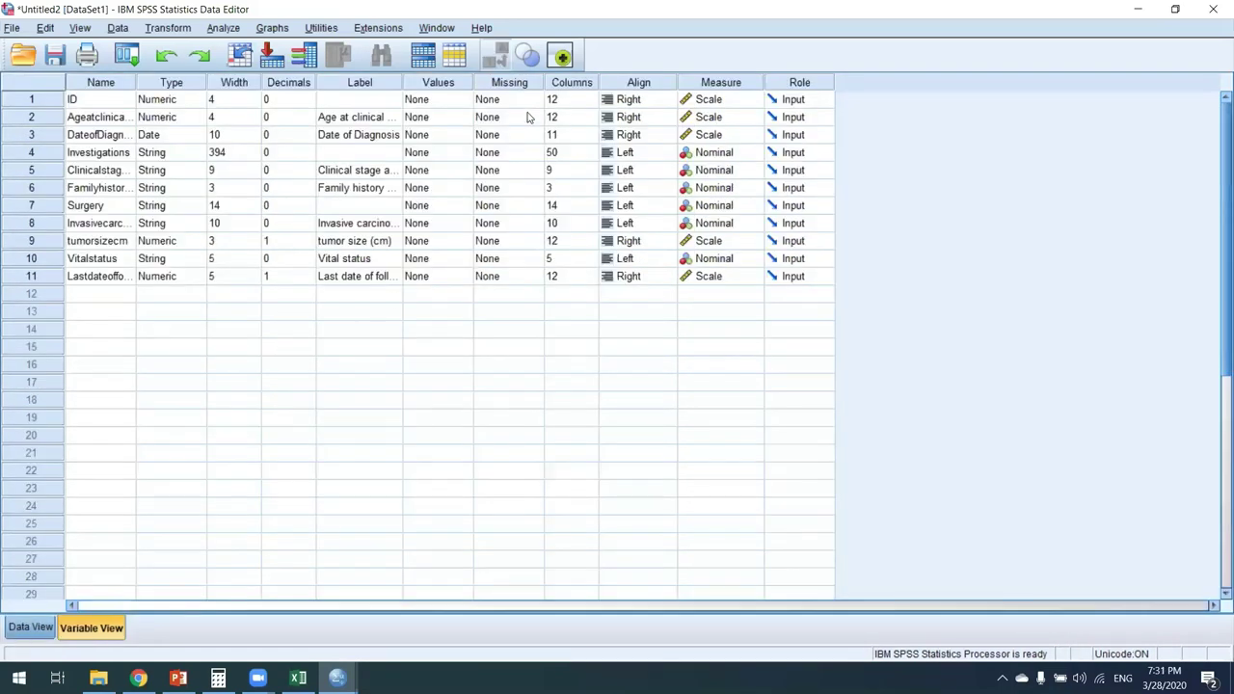
{"action": "key", "text": "ctrl+t"}
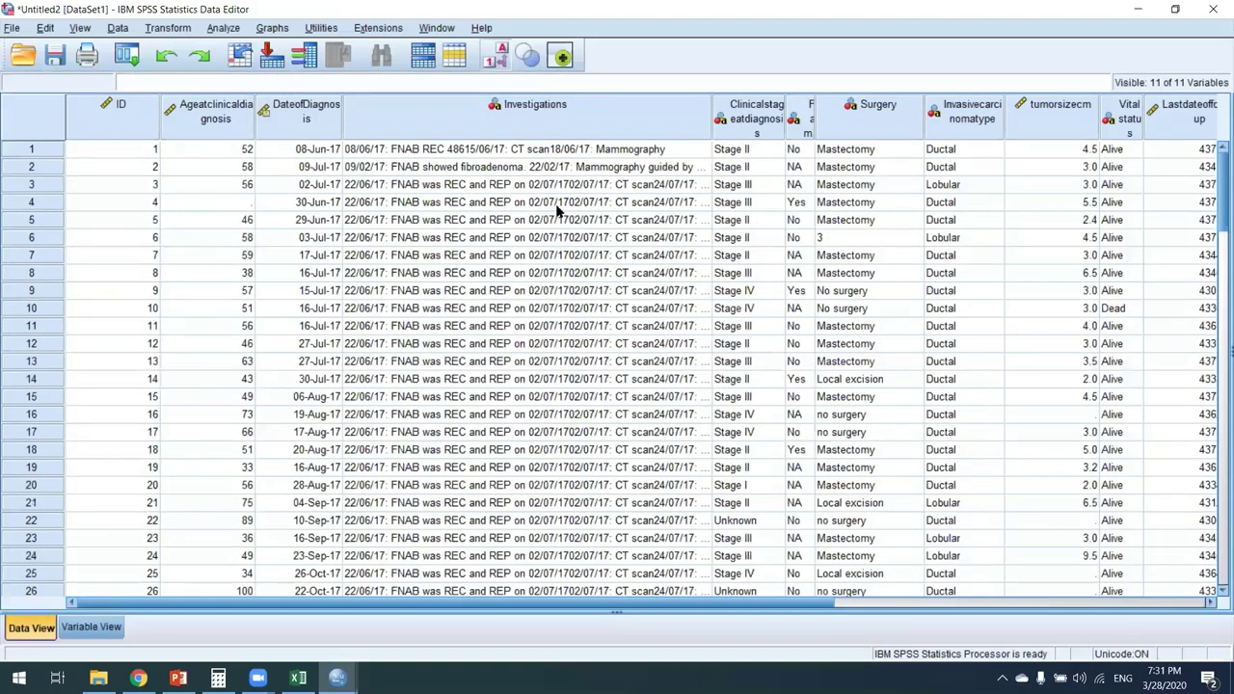
Remove the Investigations variable and widen the family history, Surgery and Vitalstatus columns.
{"action": "right_click", "coordinate": [548, 108]}
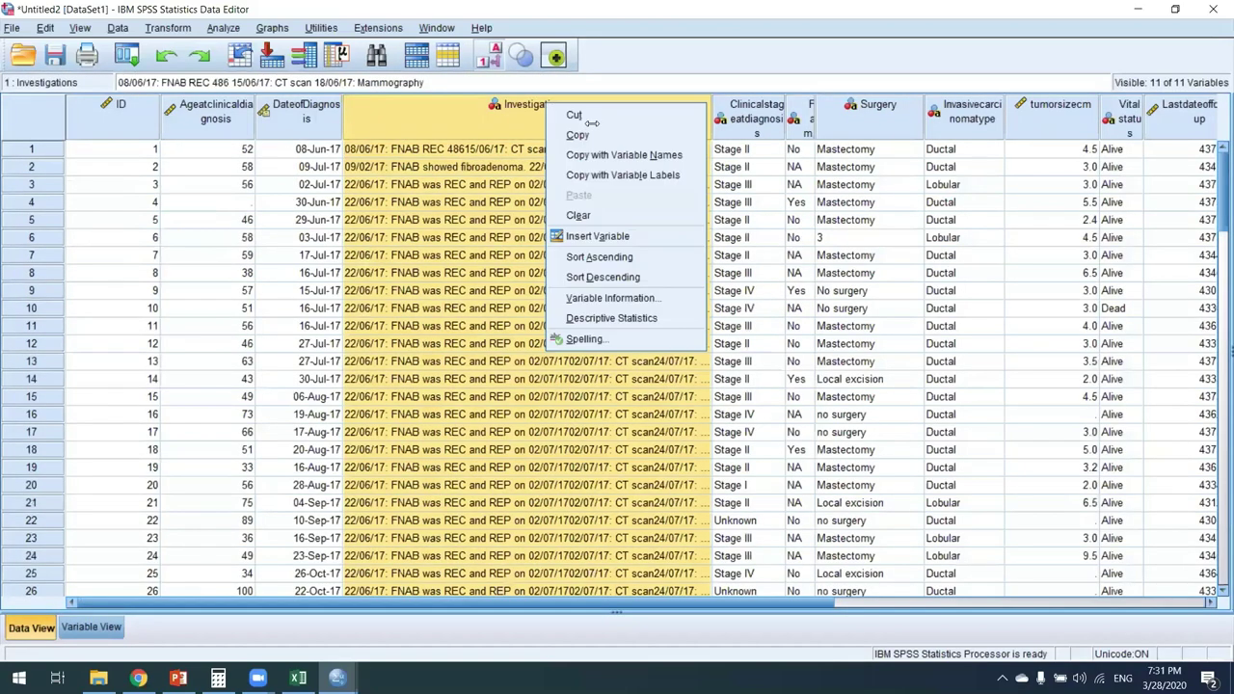
{"action": "left_click", "coordinate": [686, 115]}
{"action": "left_click_drag", "start_coordinate": [721, 114], "coordinate": [721, 113]}
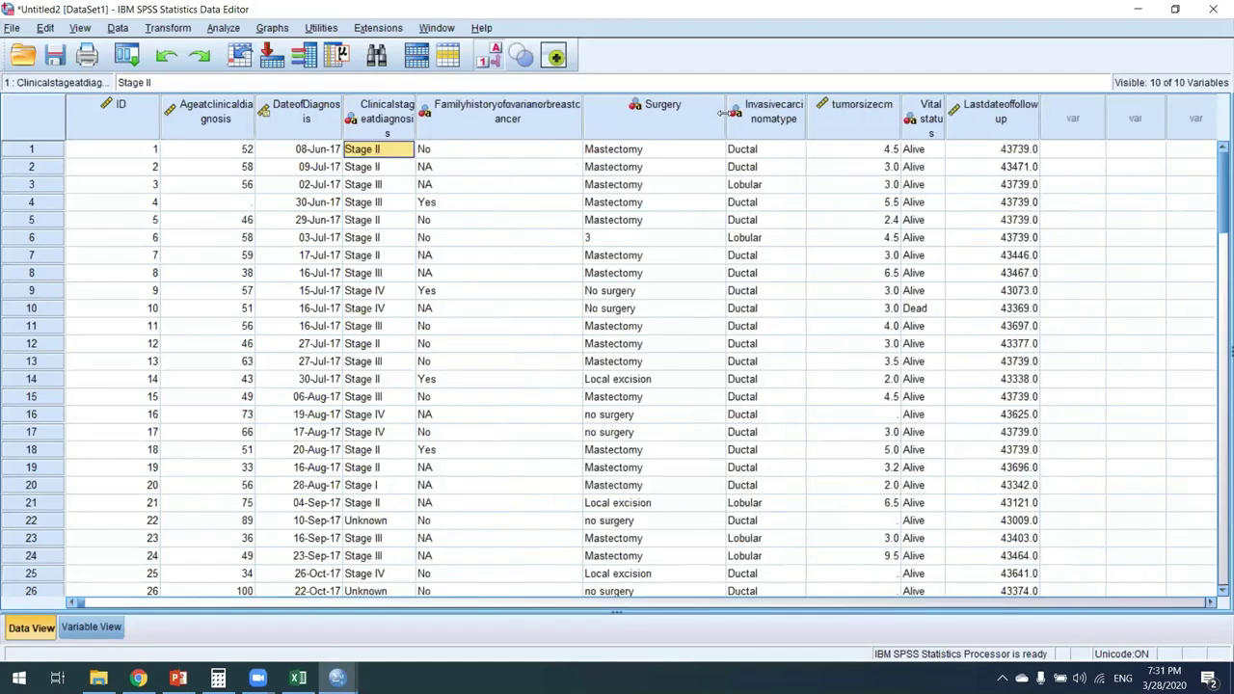
{"action": "left_click", "coordinate": [937, 116]}
{"action": "left_click", "coordinate": [951, 115]}
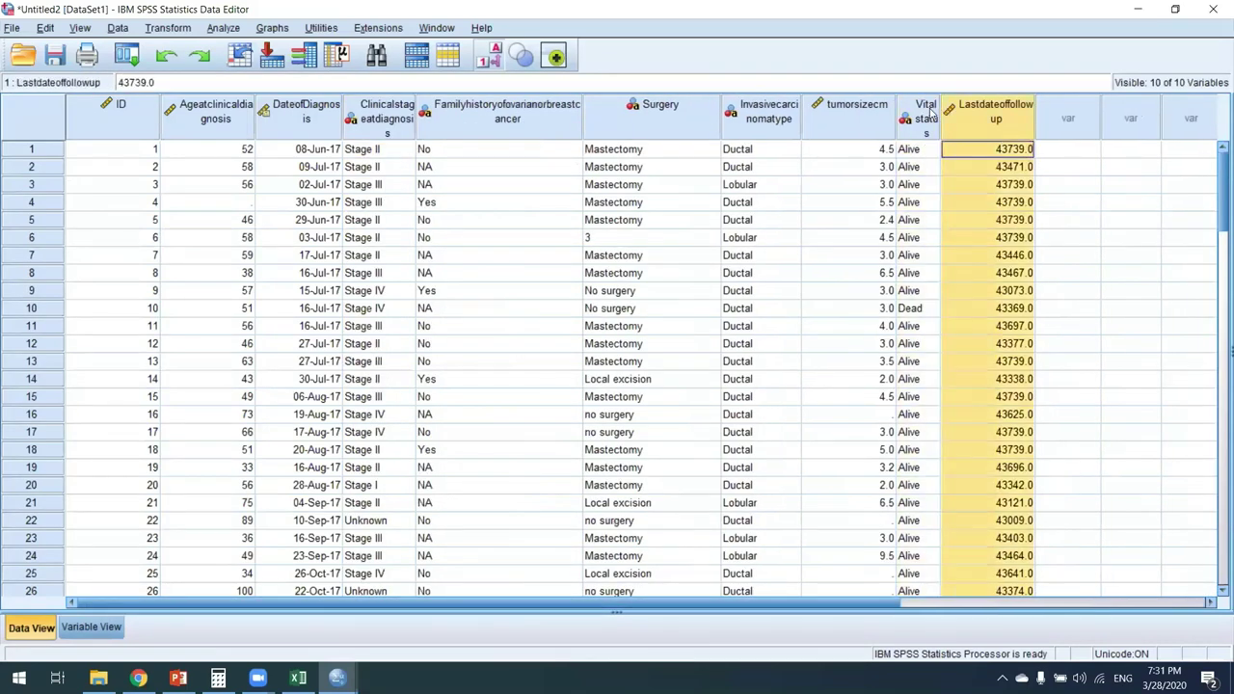
{"action": "left_click", "coordinate": [933, 114]}
{"action": "left_click_drag", "start_coordinate": [939, 114], "coordinate": [965, 113]}
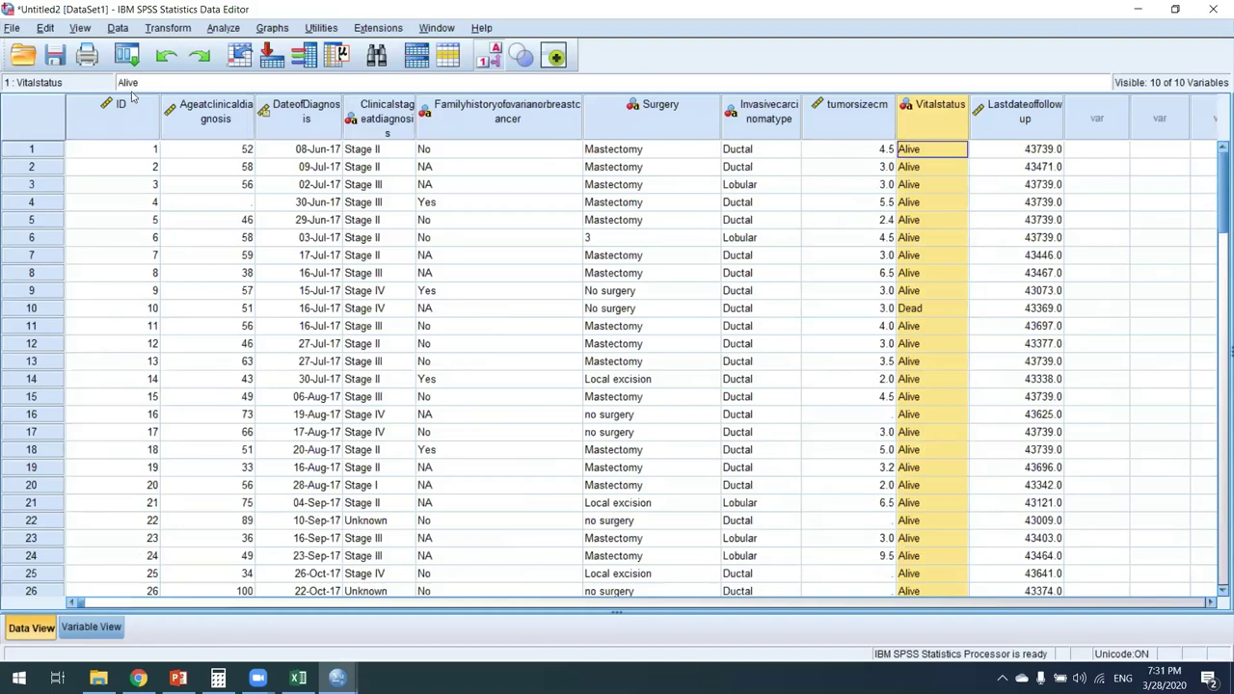
Show the variable definitions, select Surgery, and consult the 2.2 Defining your variables slide in PowerPoint before returning to SPSS.
{"action": "key", "text": "ctrl+t"}
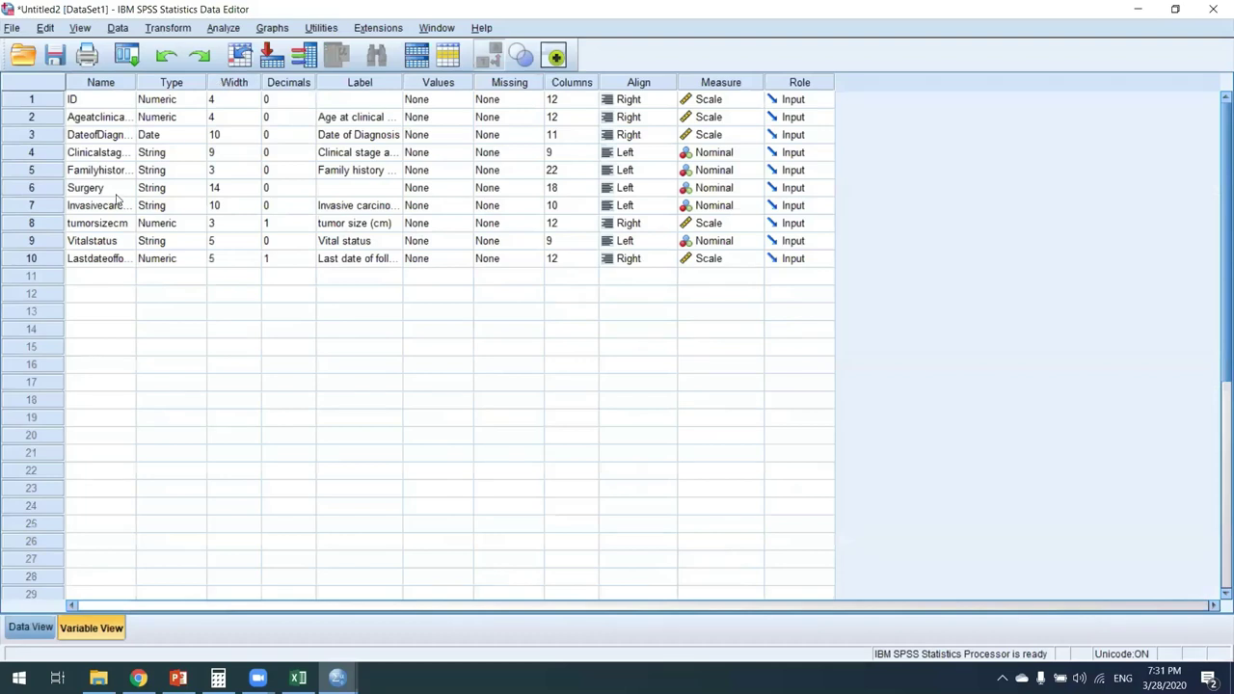
{"action": "left_click", "coordinate": [52, 196]}
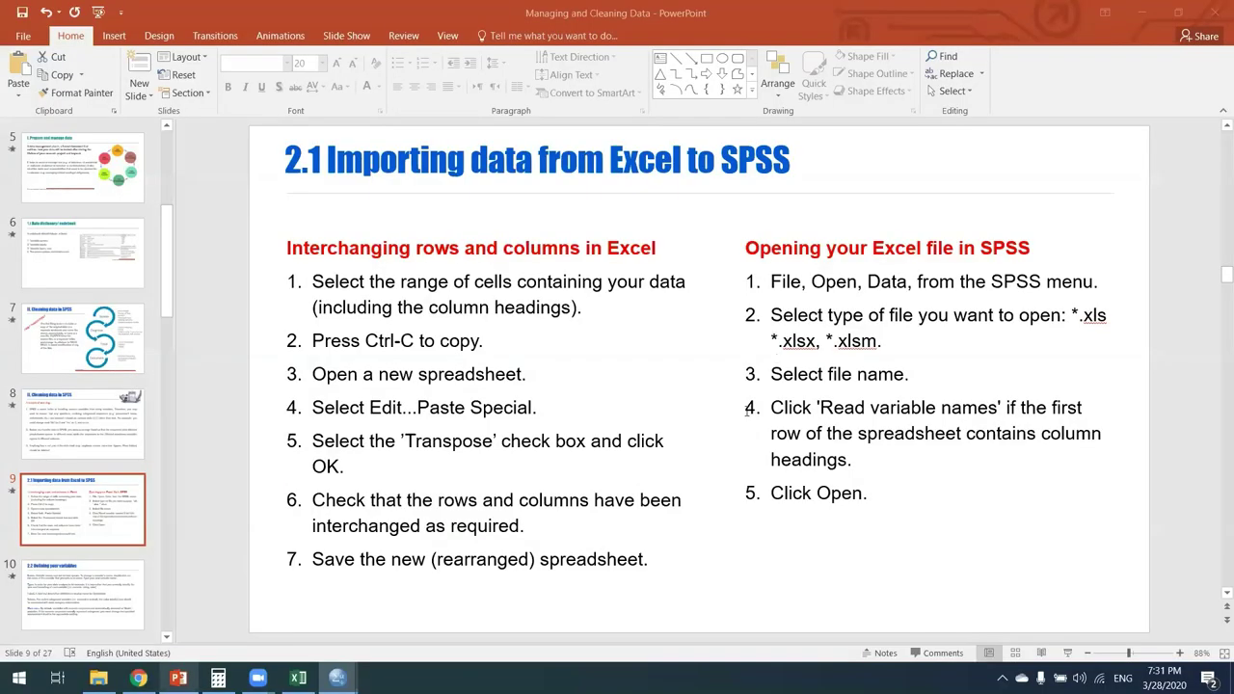
{"action": "scroll", "coordinate": [746, 409], "scroll_direction": "down", "scroll_amount": 2}
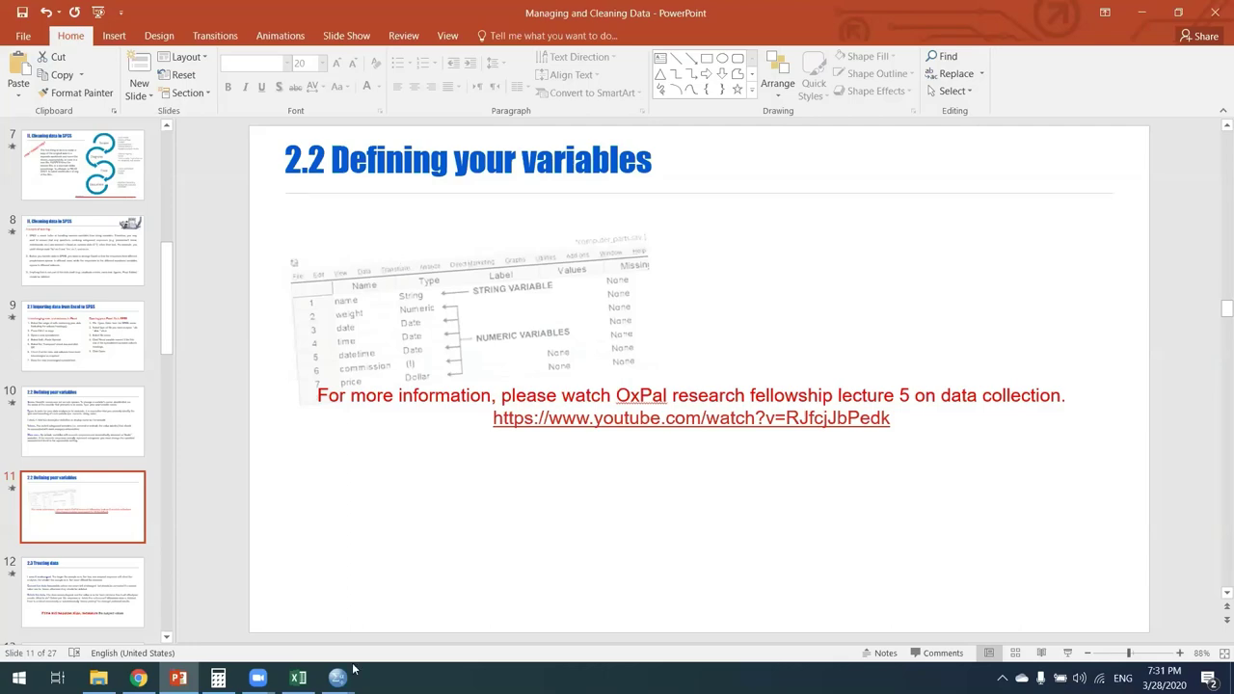
{"action": "key", "text": "alt+Tab"}
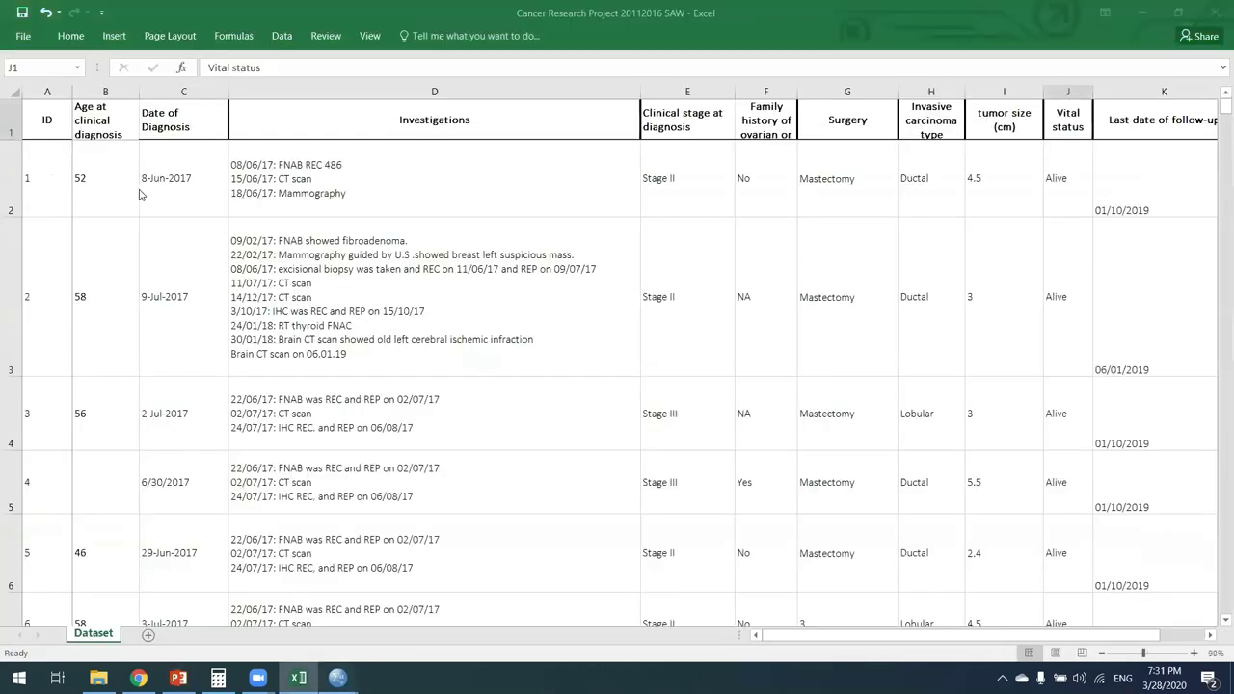
{"action": "key", "text": "alt+Tab"}
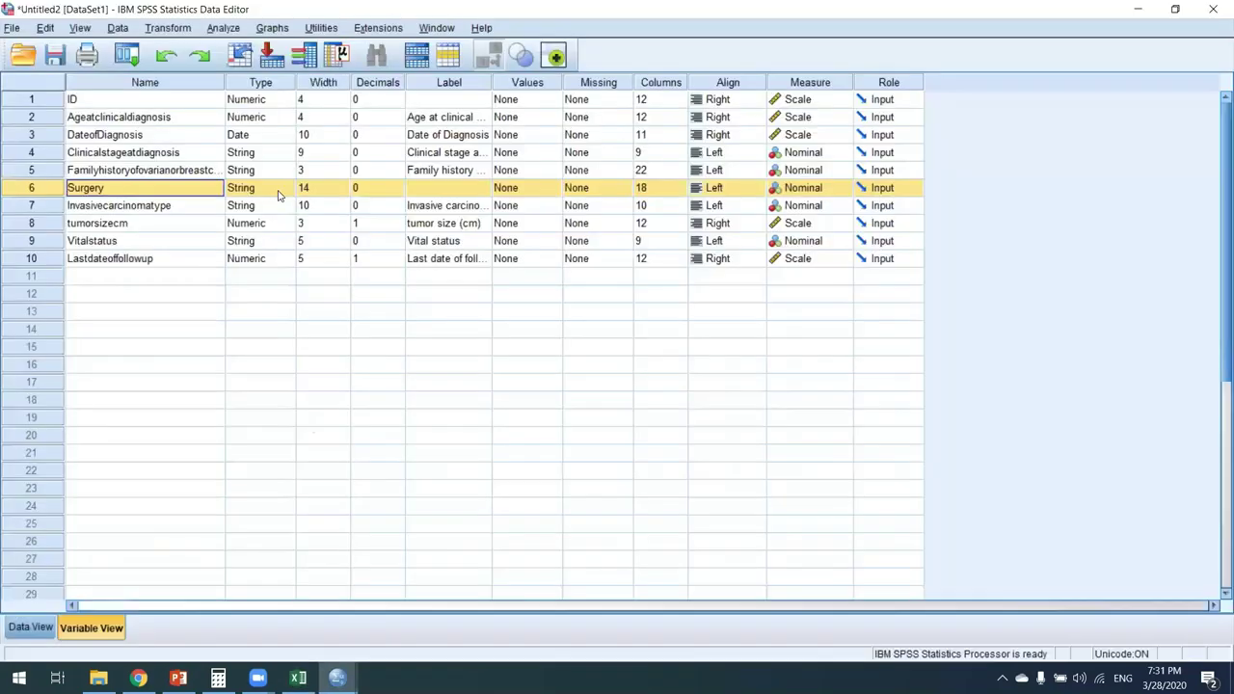
Open the type settings of the Surgery variable for inspection and leave them without changes.
{"action": "left_click", "coordinate": [280, 185]}
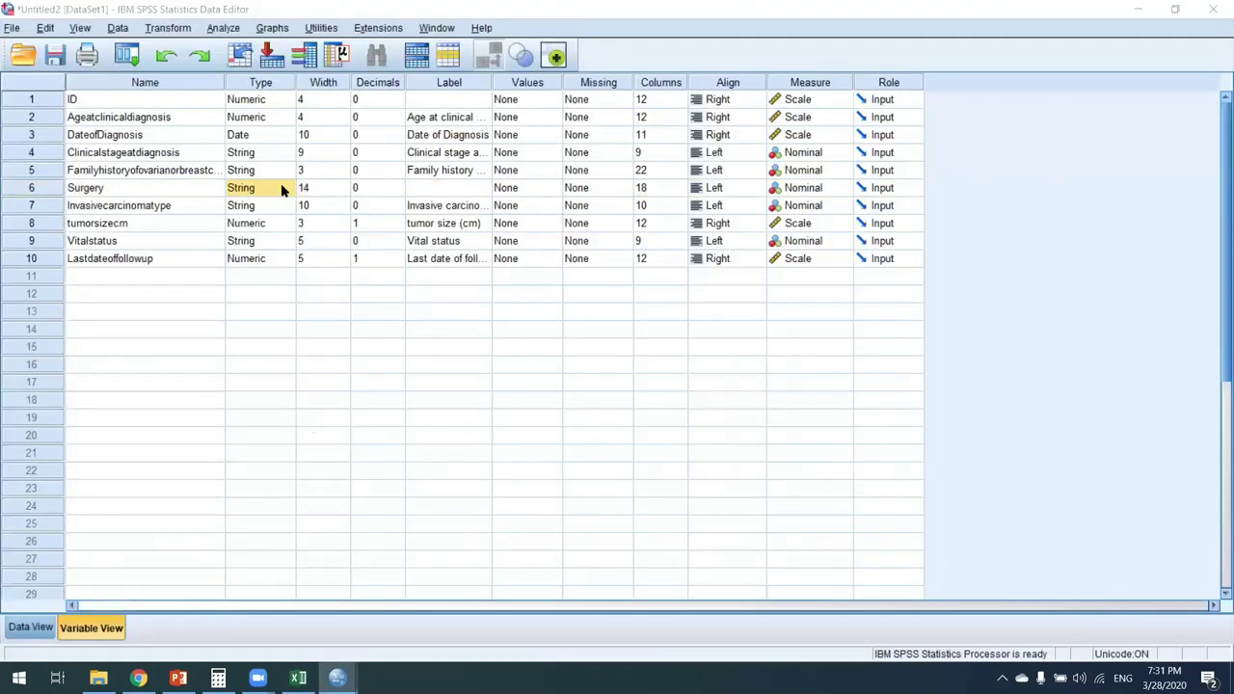
{"action": "left_click", "coordinate": [287, 187]}
{"action": "key", "text": "Escape"}
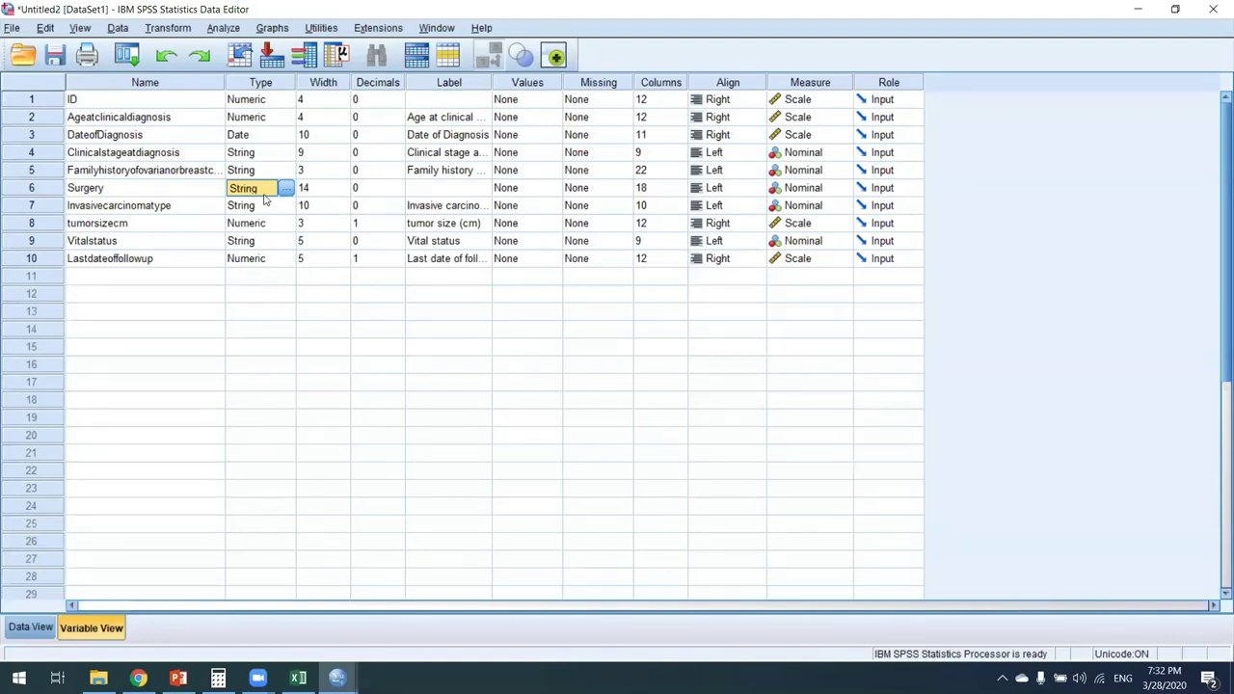
Examine the data types of the family history, Surgery and Invasivecarcinomatype variables.
{"action": "left_click", "coordinate": [169, 186]}
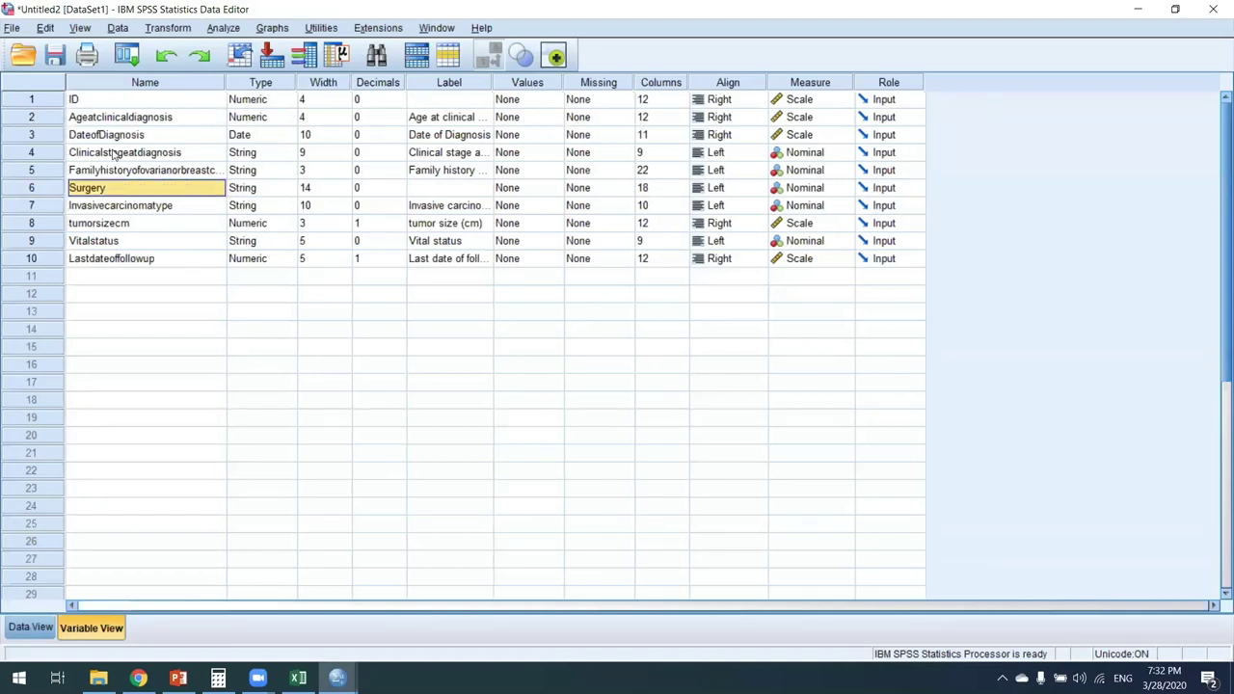
{"action": "left_click", "coordinate": [262, 171]}
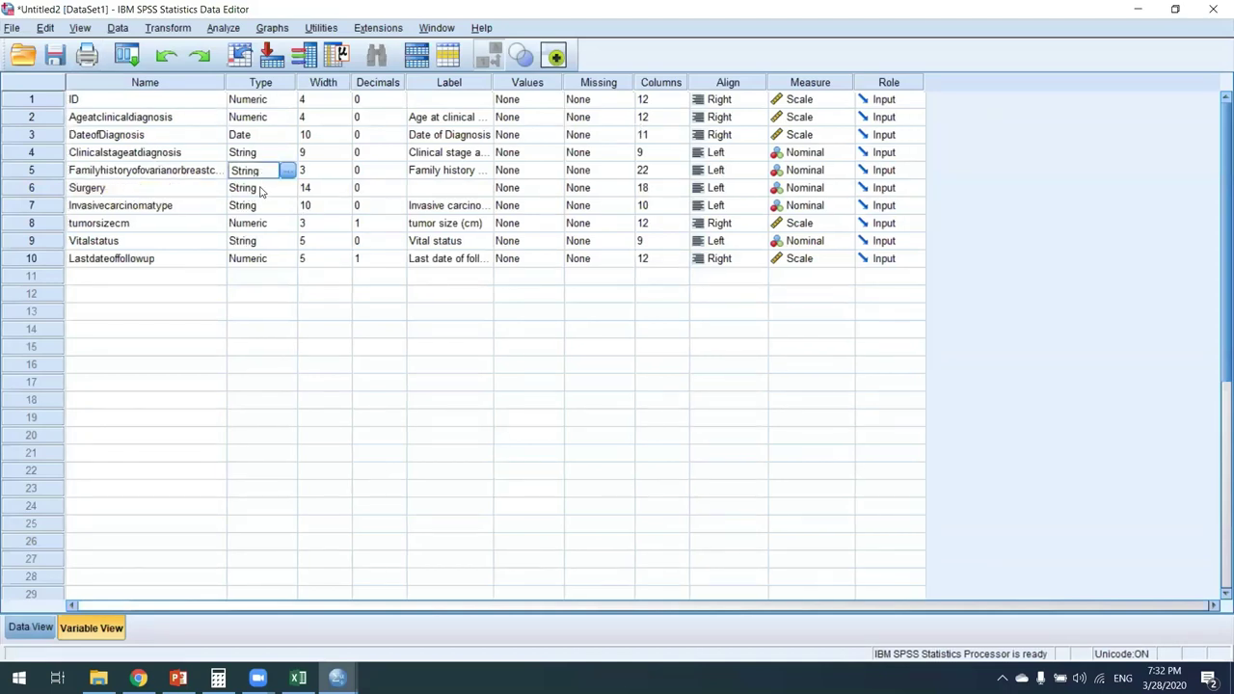
{"action": "left_click", "coordinate": [262, 189]}
{"action": "left_click", "coordinate": [262, 207]}
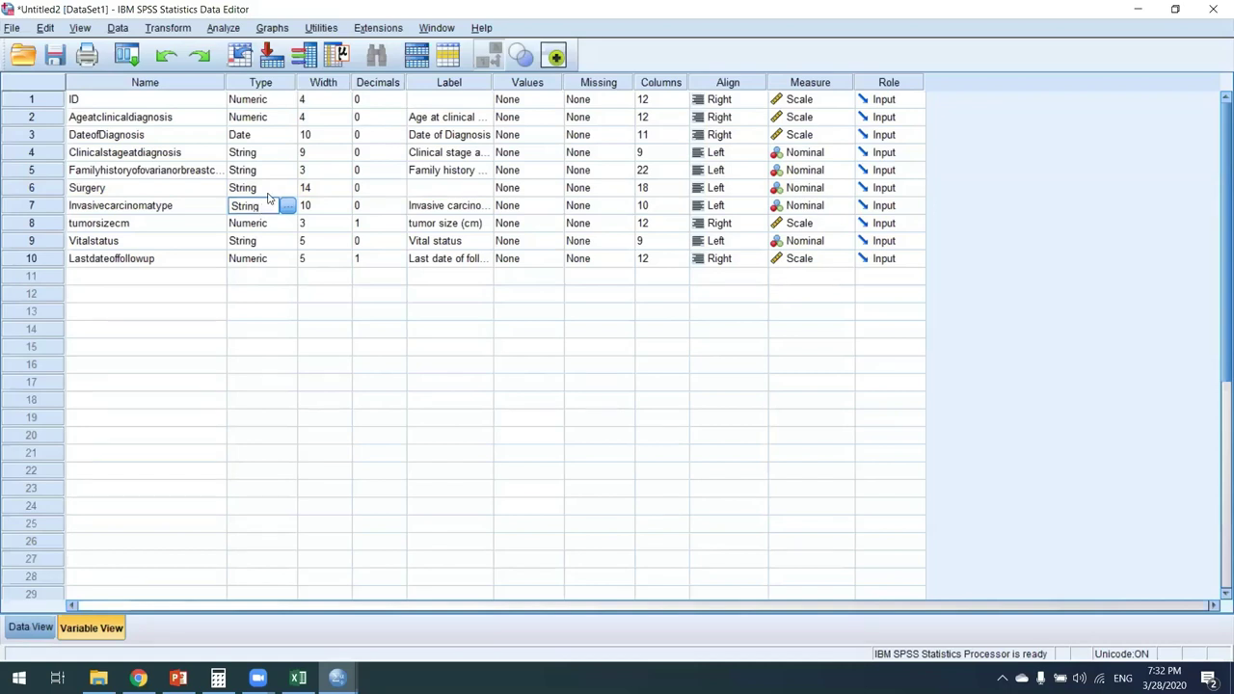
Set up Recode into Same Variables with the family history of ovarian or breast cancer variable as its target.
{"action": "key", "text": "Up"}
{"action": "left_click", "coordinate": [166, 174]}
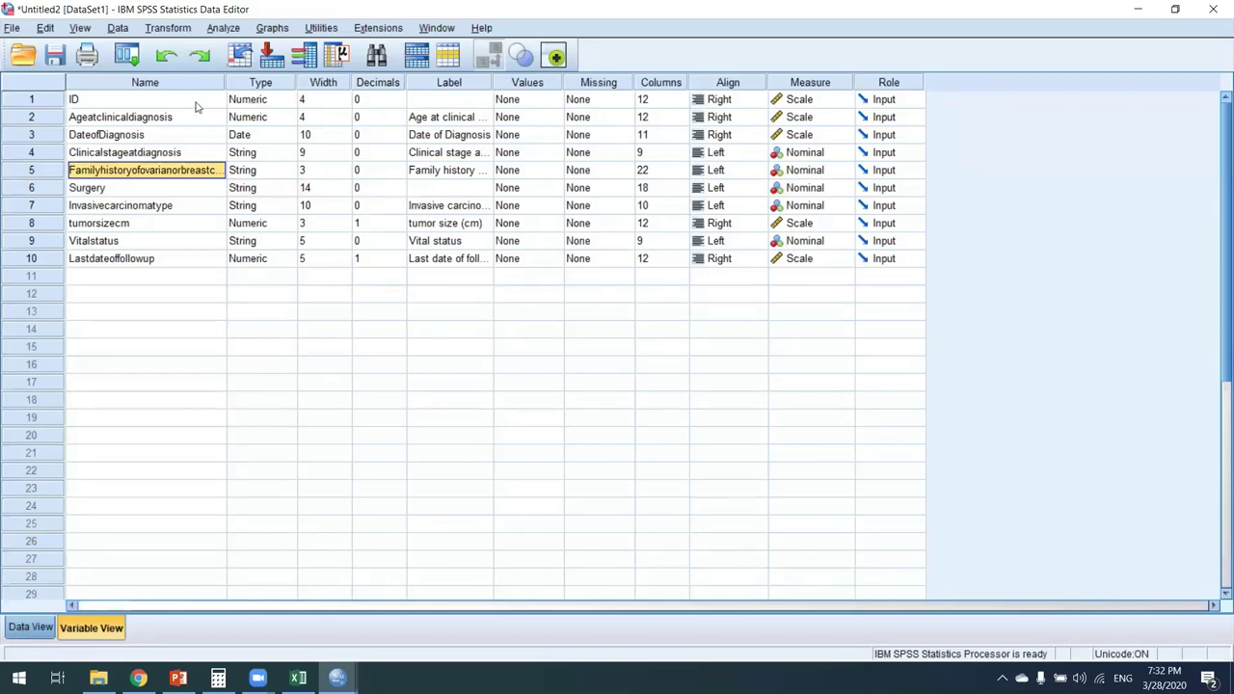
{"action": "key", "text": "ctrl+t"}
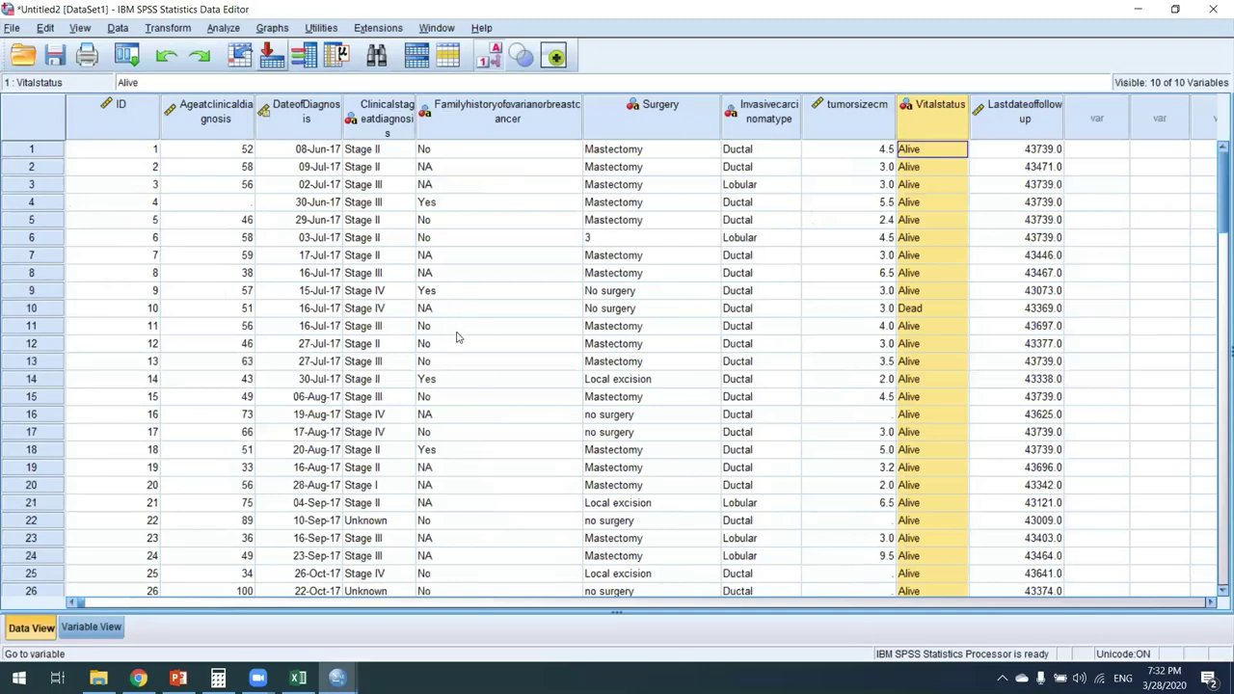
{"action": "key", "text": "alt+t"}
{"action": "key", "text": "Return"}
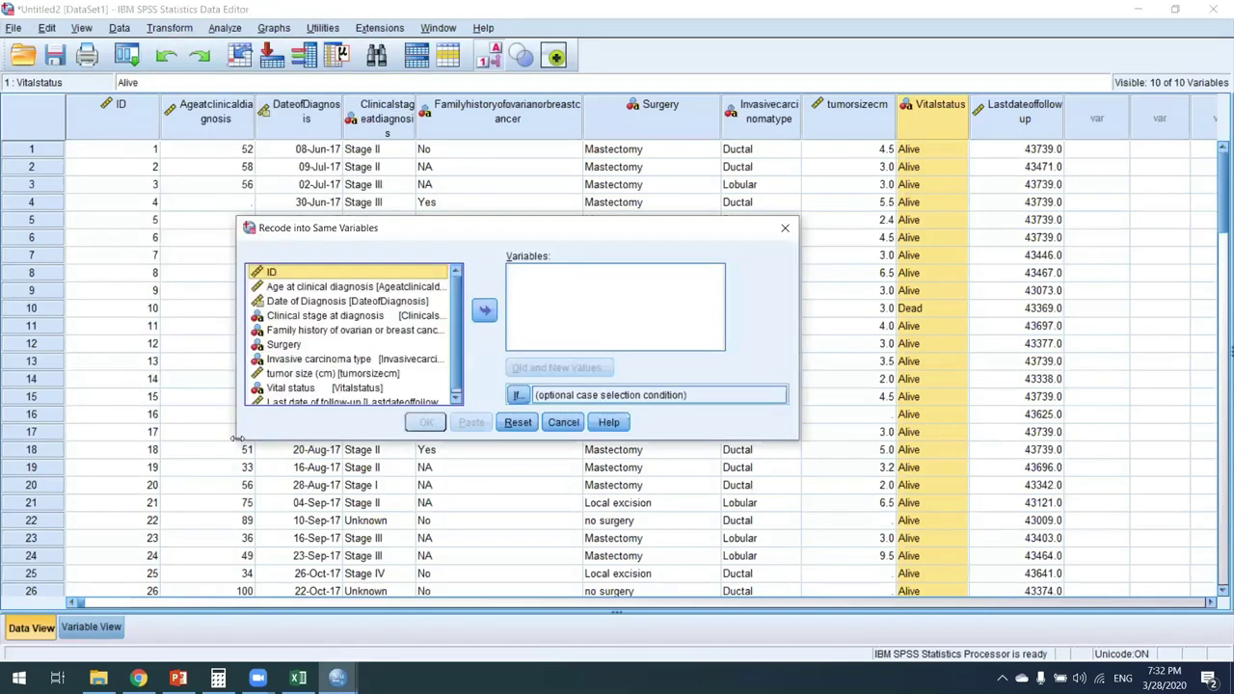
{"action": "key", "text": "f"}
{"action": "left_click", "coordinate": [472, 310]}
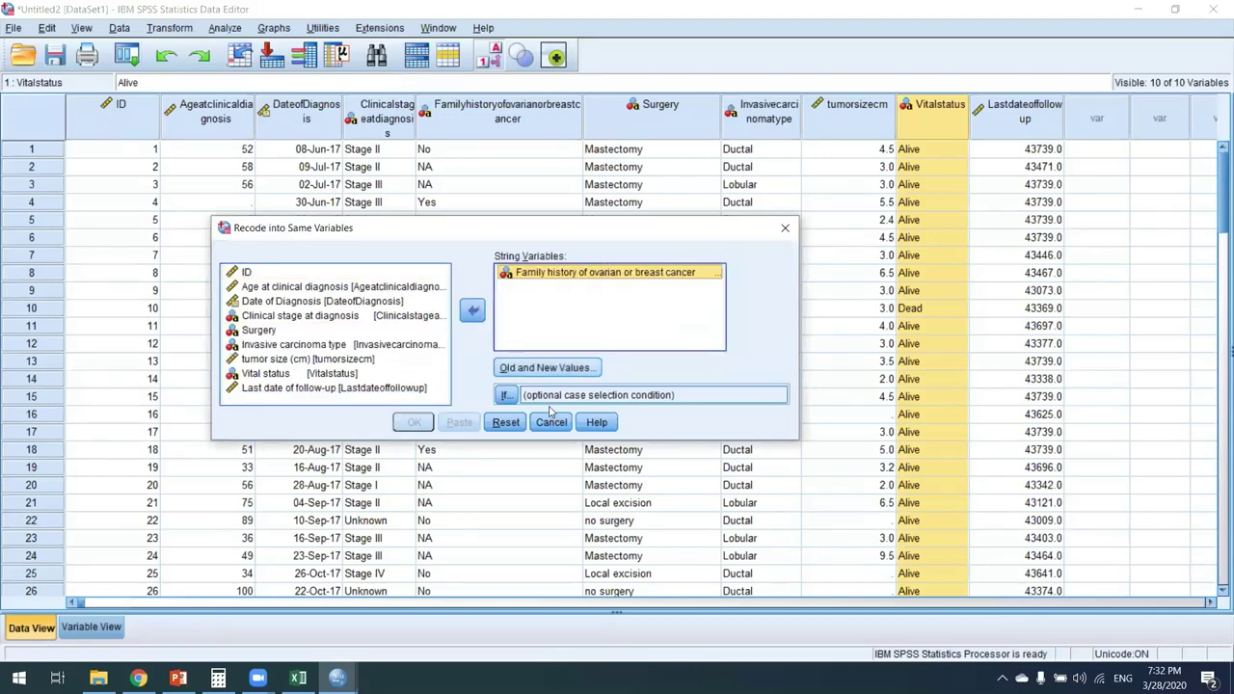
Recode the family history values Yes to 1, No to 0 and NA to 99, and run the recode.
{"action": "key", "text": "alt+o"}
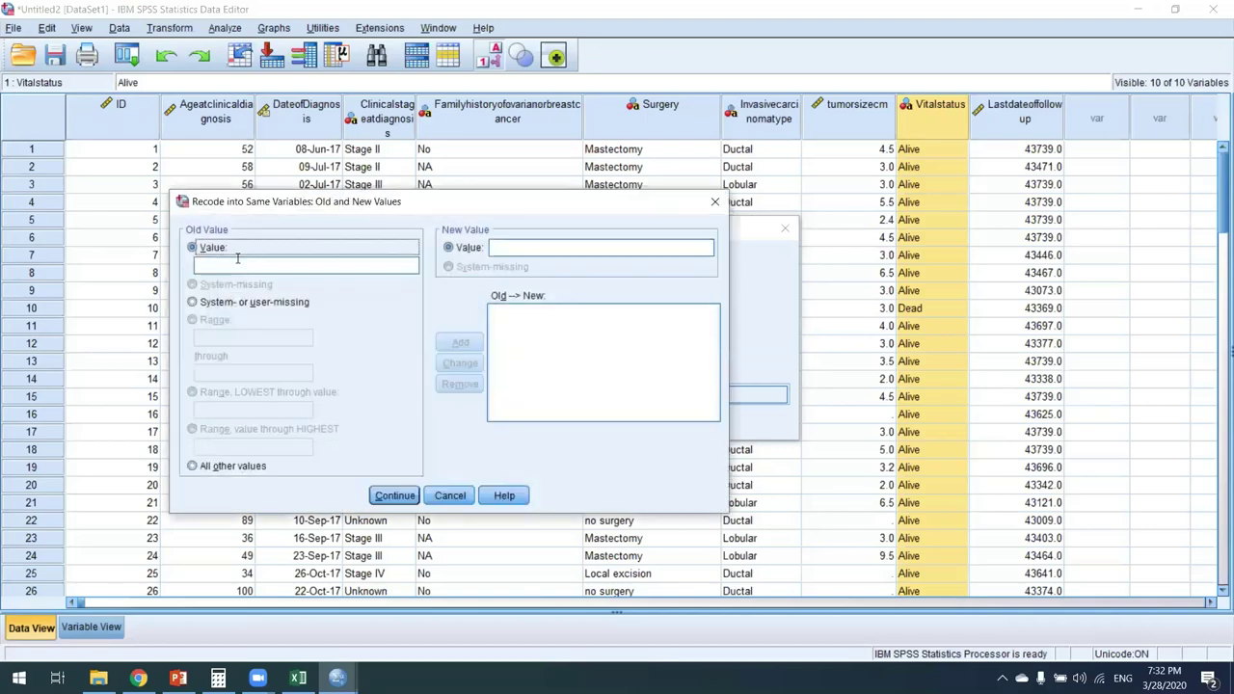
{"action": "left_click", "coordinate": [236, 267]}
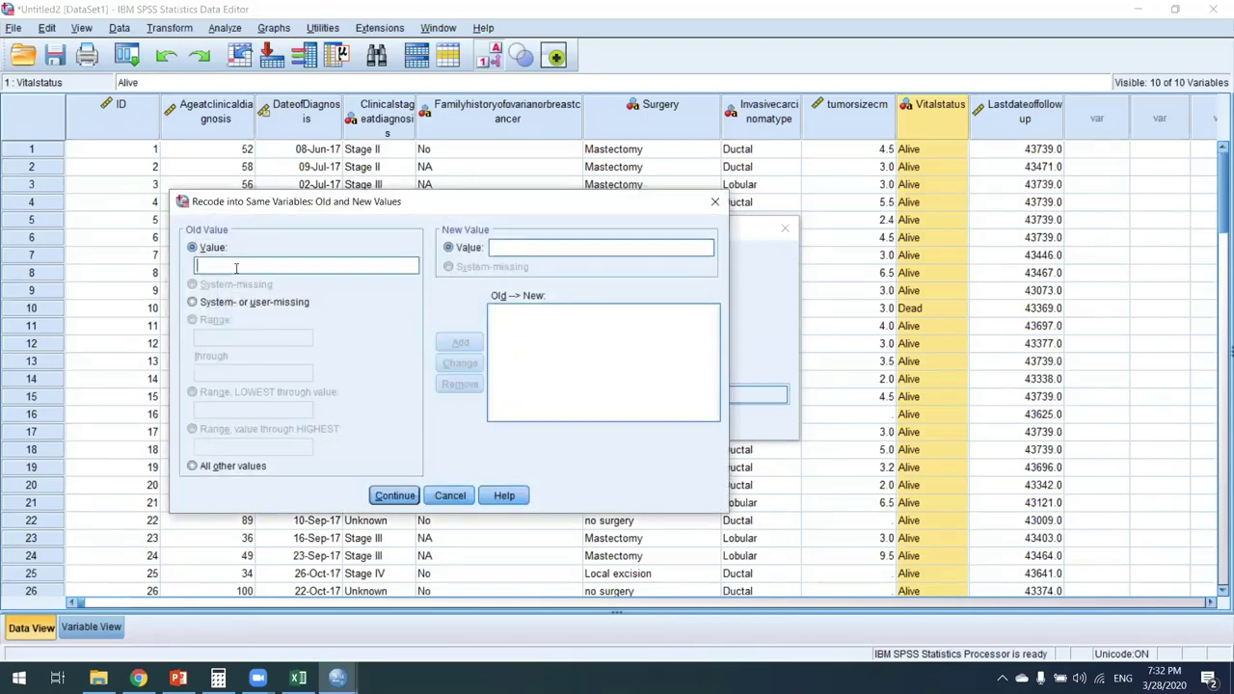
{"action": "type", "text": "Yes1"}
{"action": "left_click", "coordinate": [461, 343]}
{"action": "type", "text": "No"}
{"action": "type", "text": "1"}
{"action": "key", "text": "BackSpace"}
{"action": "type", "text": "0"}
{"action": "left_click", "coordinate": [460, 342]}
{"action": "type", "text": "NA"}
{"action": "left_click", "coordinate": [523, 247]}
{"action": "type", "text": "99"}
{"action": "left_click", "coordinate": [460, 343]}
{"action": "left_click", "coordinate": [395, 496]}
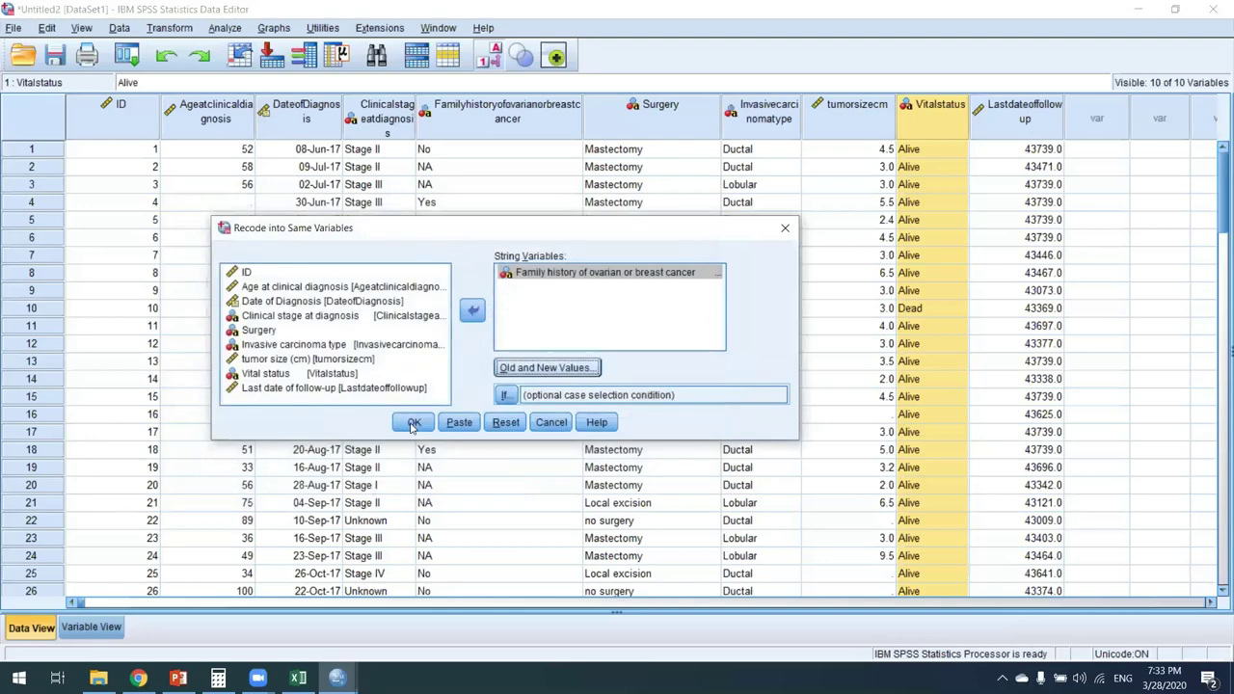
{"action": "left_click", "coordinate": [412, 424]}
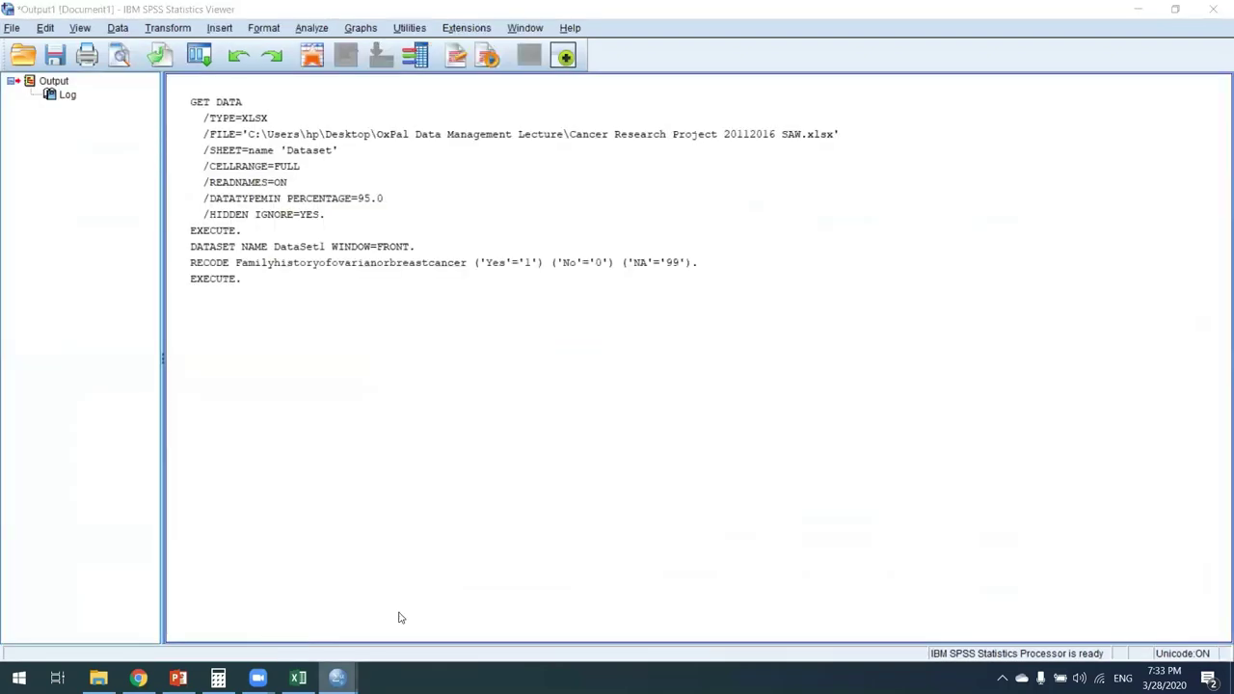
Return to the dataset and check the recoded values in the family history column.
{"action": "key", "text": "alt+Tab"}
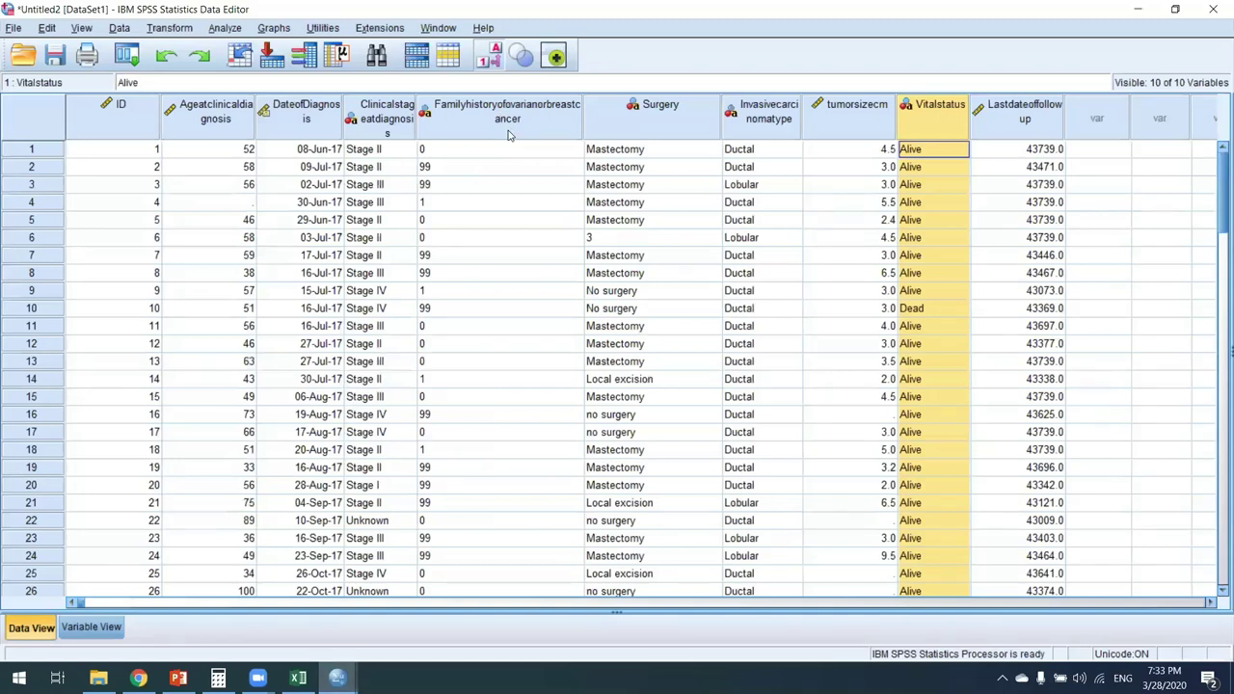
{"action": "mouse_move", "coordinate": [511, 135]}
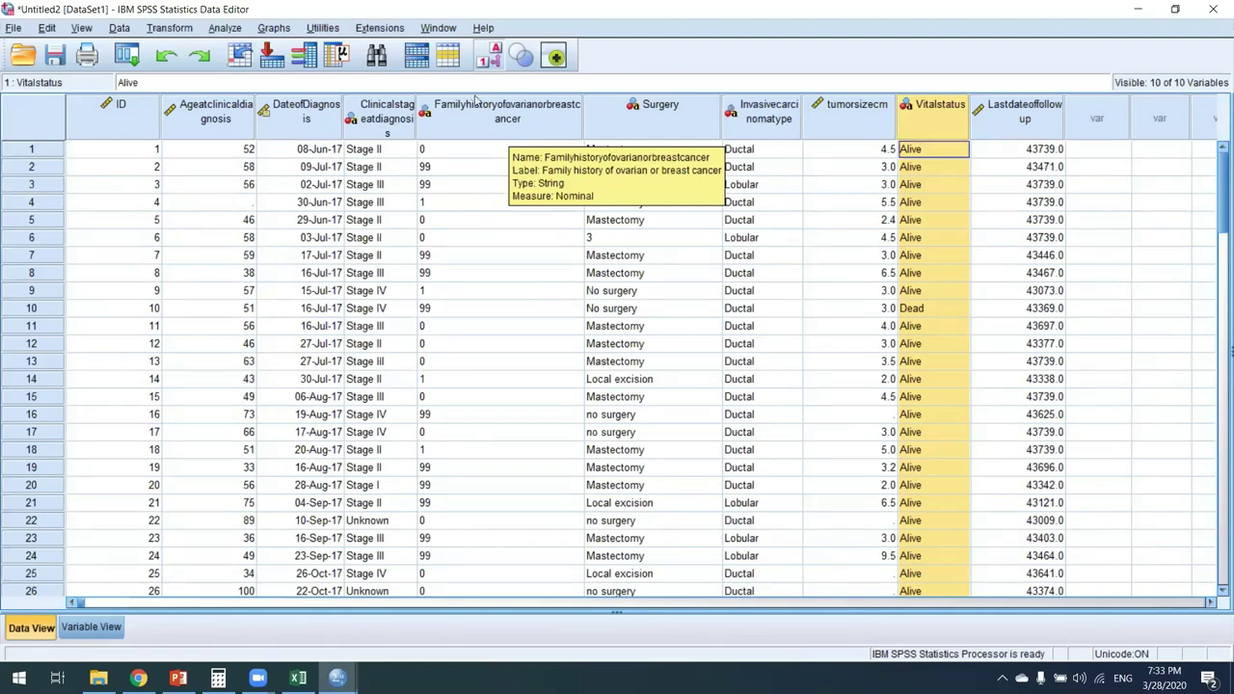
{"action": "left_click", "coordinate": [500, 432]}
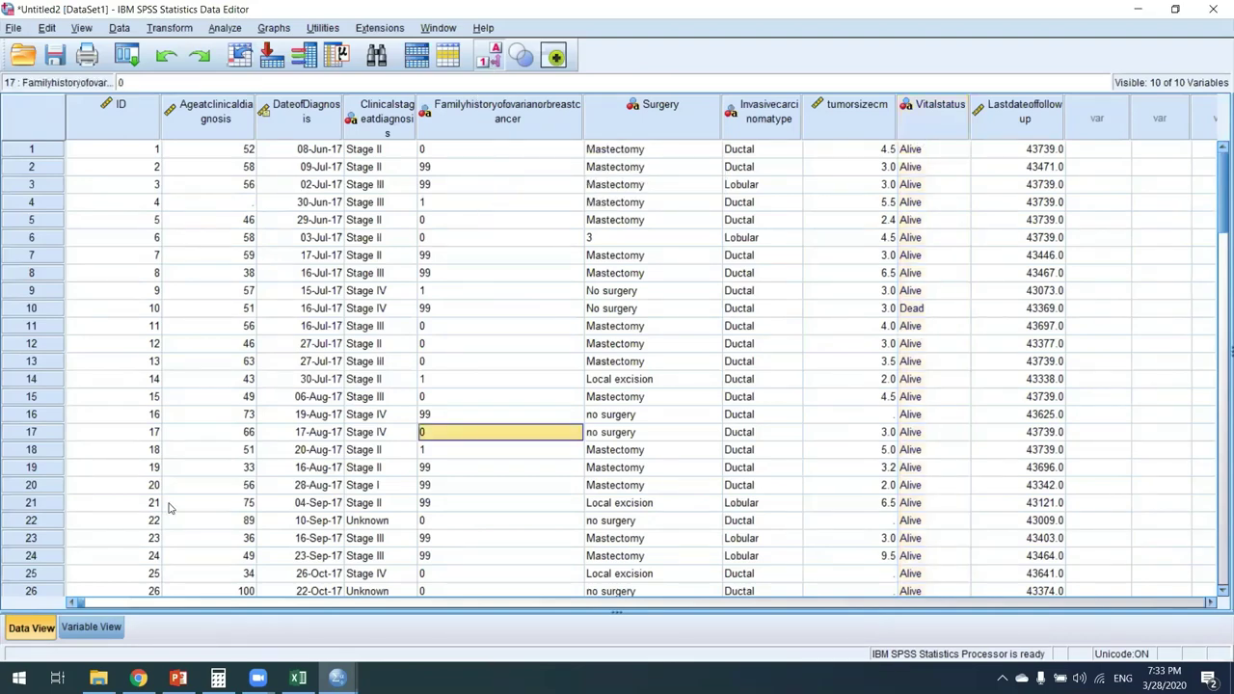
{"action": "key", "text": "Up"}
{"action": "key", "text": "Up"}
{"action": "key", "text": "Up"}
{"action": "key", "text": "Up"}
{"action": "key", "text": "Up"}
{"action": "key", "text": "Up"}
{"action": "key", "text": "Up"}
{"action": "key", "text": "Up"}
{"action": "key", "text": "Up"}
{"action": "key", "text": "Up"}
{"action": "key", "text": "Up"}
{"action": "key", "text": "Up"}
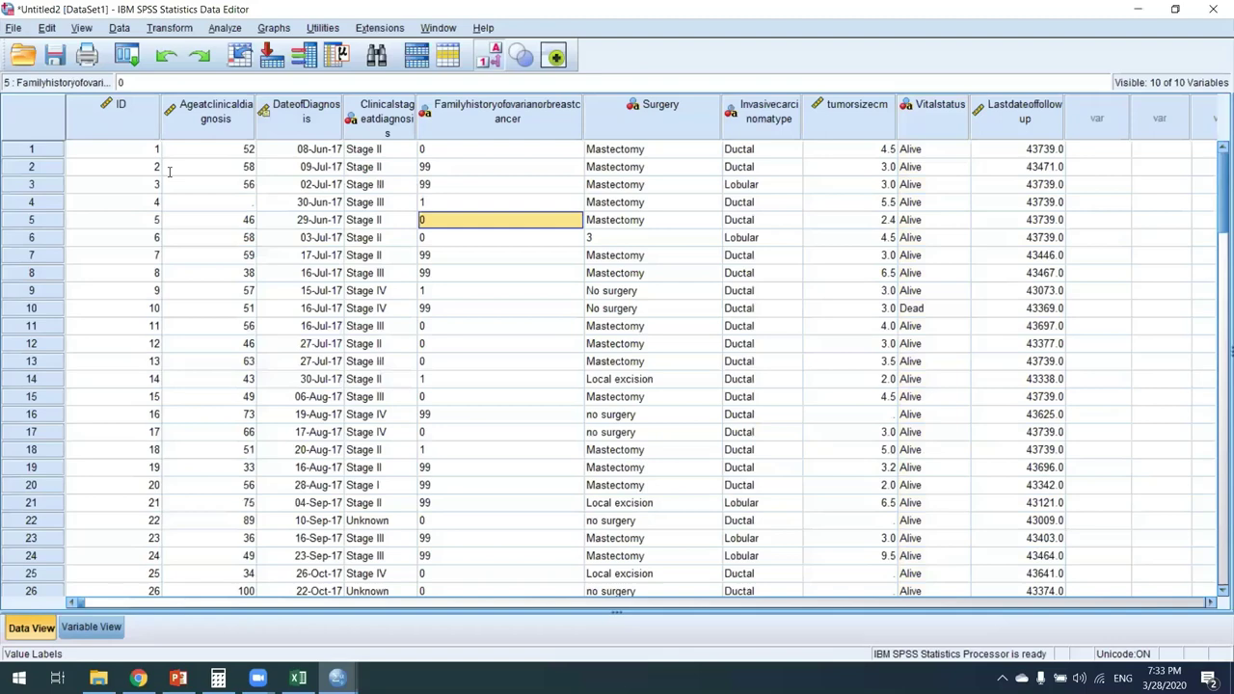
Rename the family history variable as FamilyHistory and change its type to Numeric.
{"action": "key", "text": "ctrl+t"}
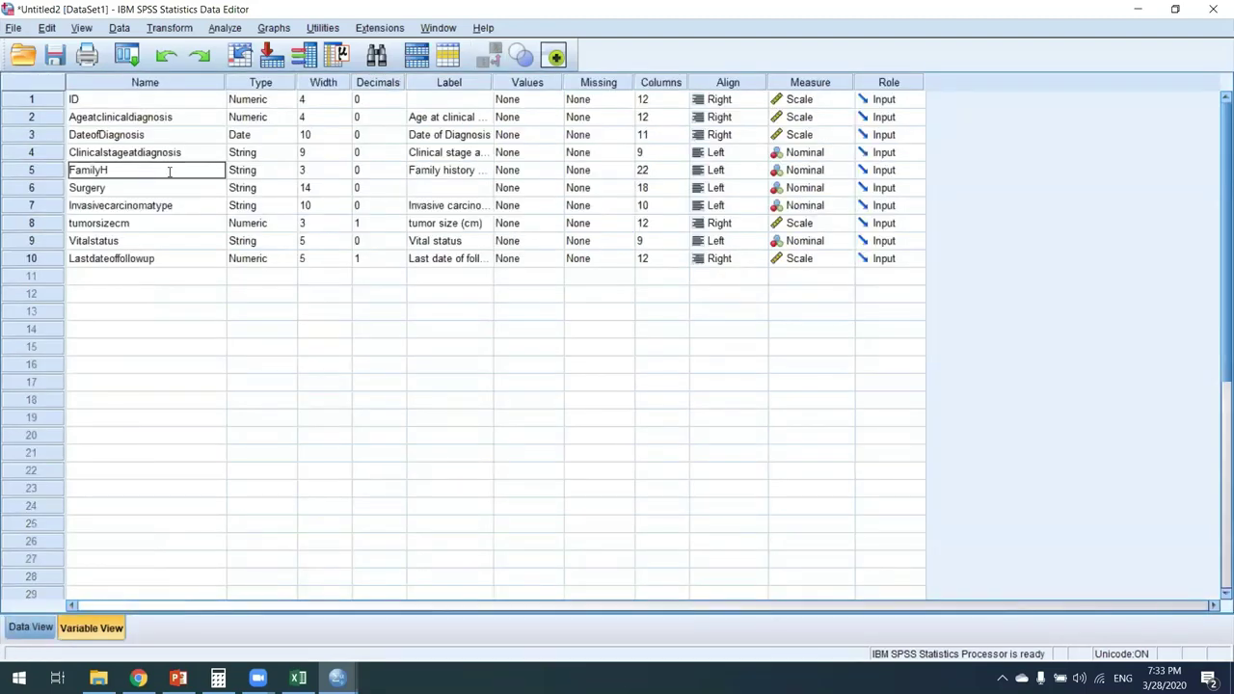
{"action": "type", "text": "FamilyHistory"}
{"action": "left_click", "coordinate": [281, 171]}
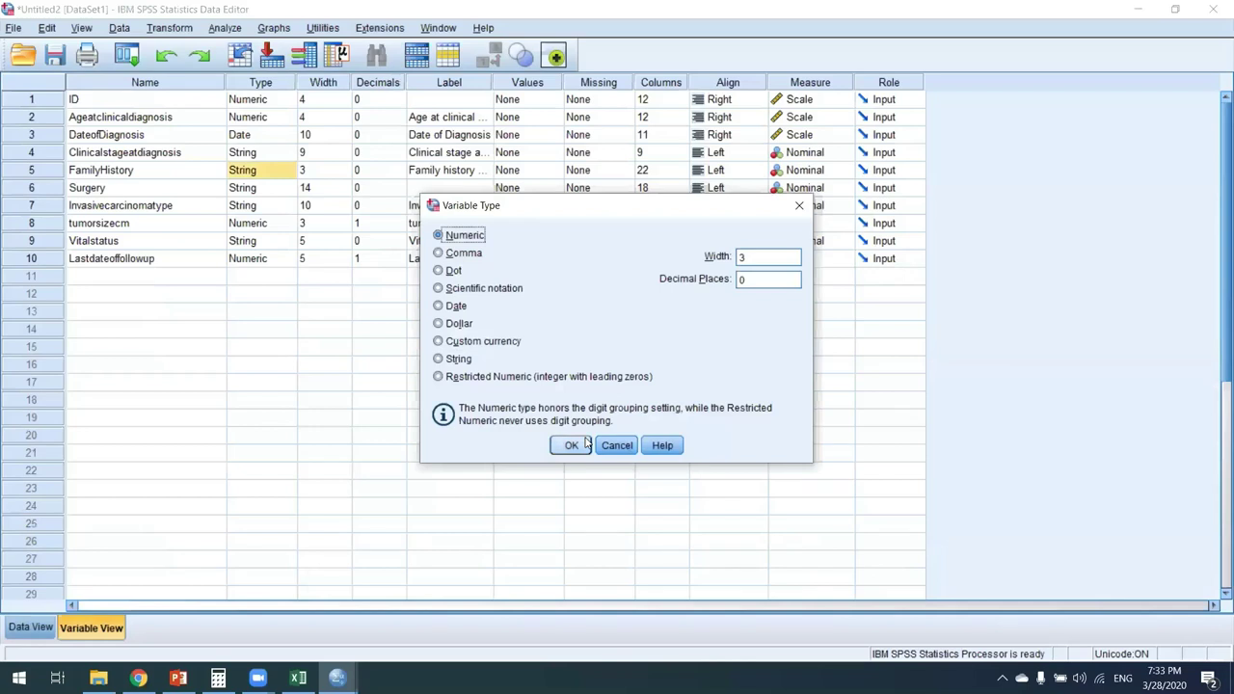
{"action": "left_click", "coordinate": [571, 444]}
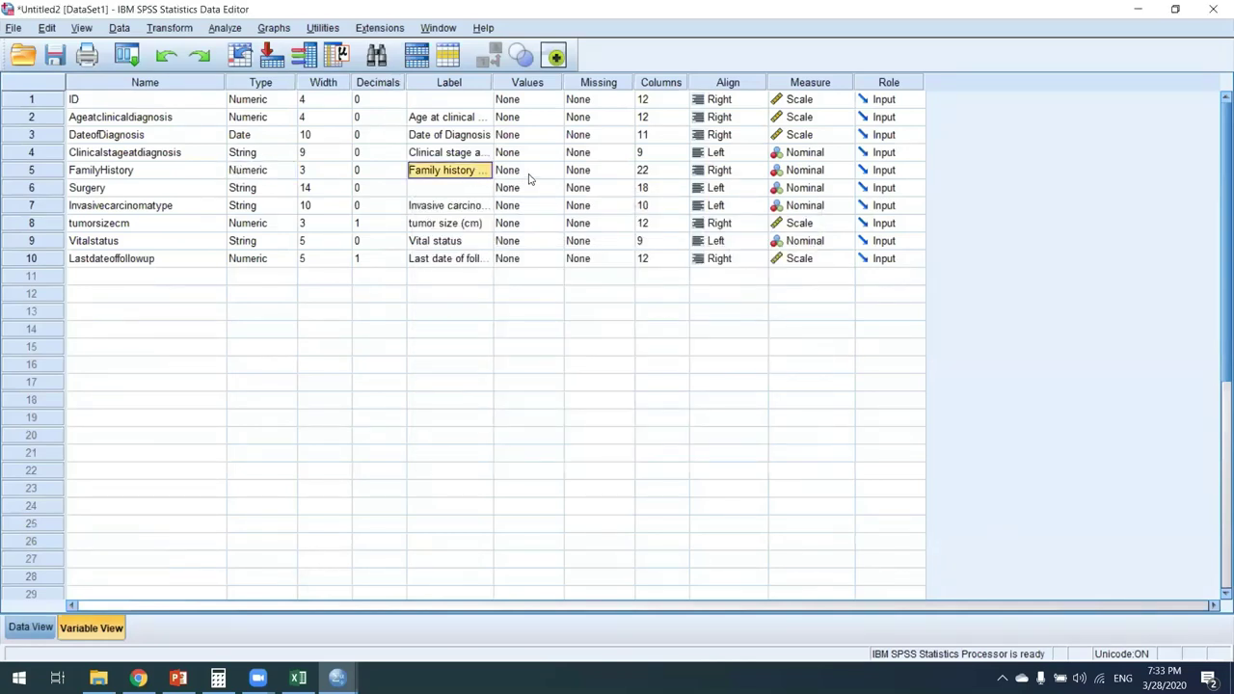
Define value labels for FamilyHistory: 0 as No, 1 as Yes and 99 as NA.
{"action": "left_click", "coordinate": [531, 175]}
{"action": "left_click", "coordinate": [554, 171]}
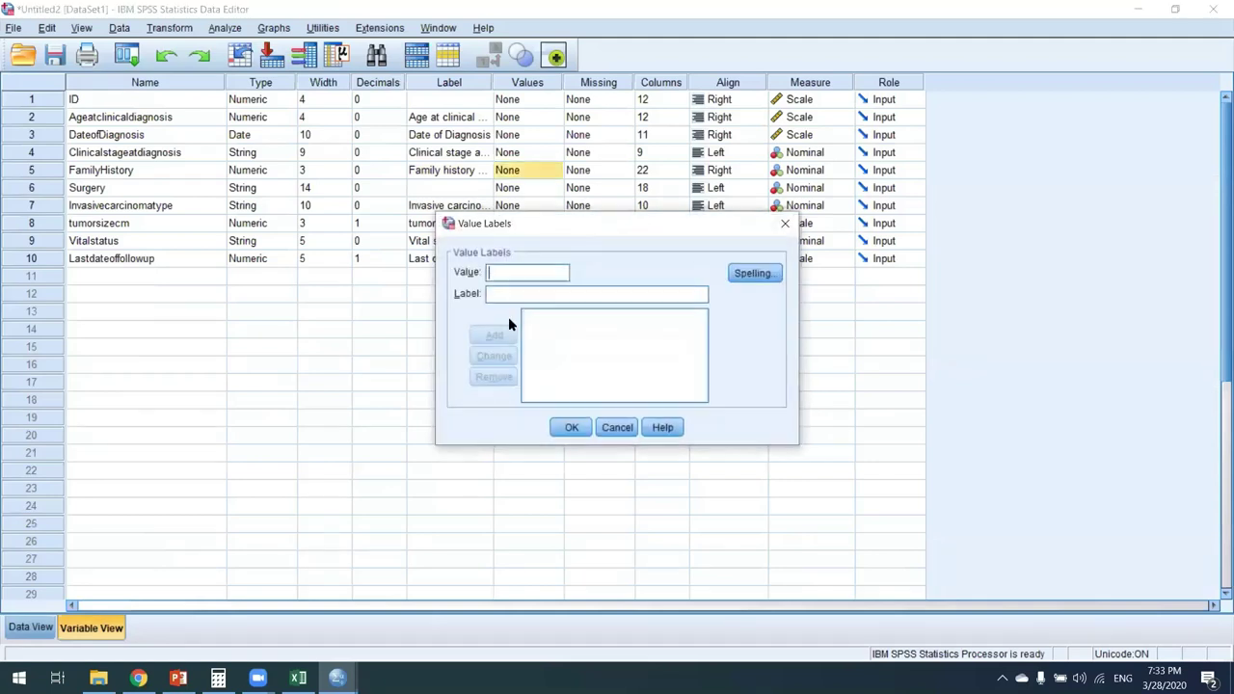
{"action": "type", "text": "0"}
{"action": "left_click", "coordinate": [508, 291]}
{"action": "type", "text": "No"}
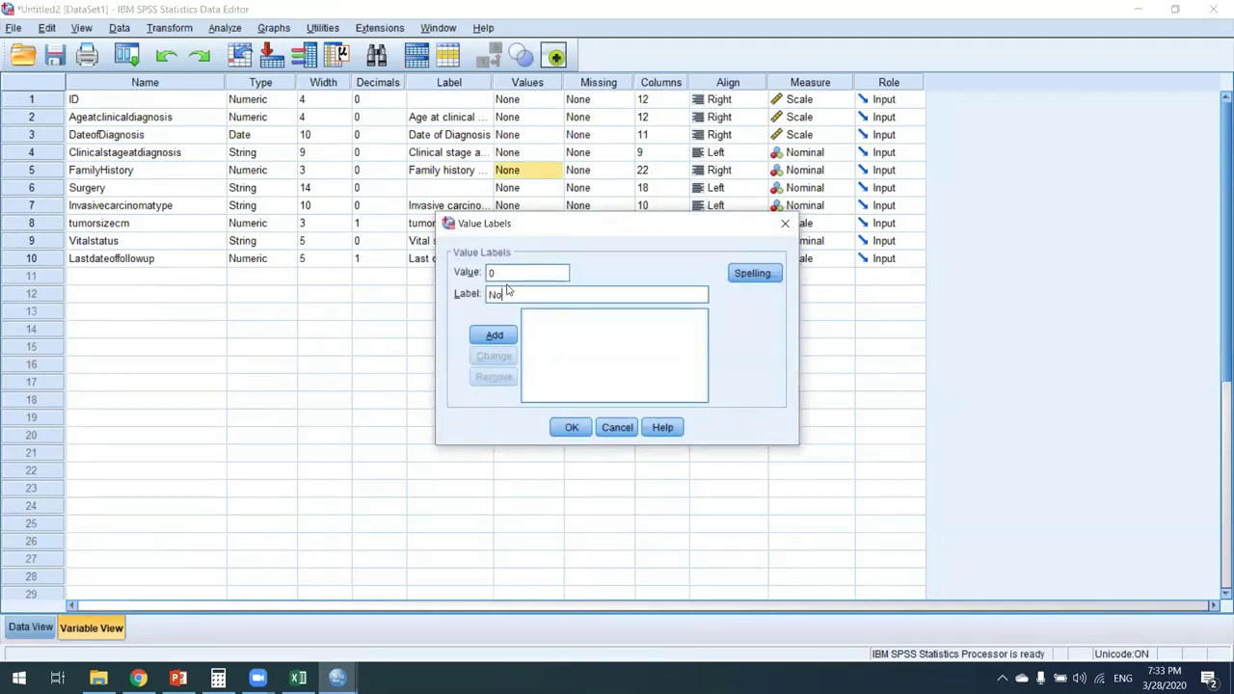
{"action": "key", "text": "Return"}
{"action": "type", "text": "Y"}
{"action": "type", "text": "es"}
{"action": "left_click", "coordinate": [488, 336]}
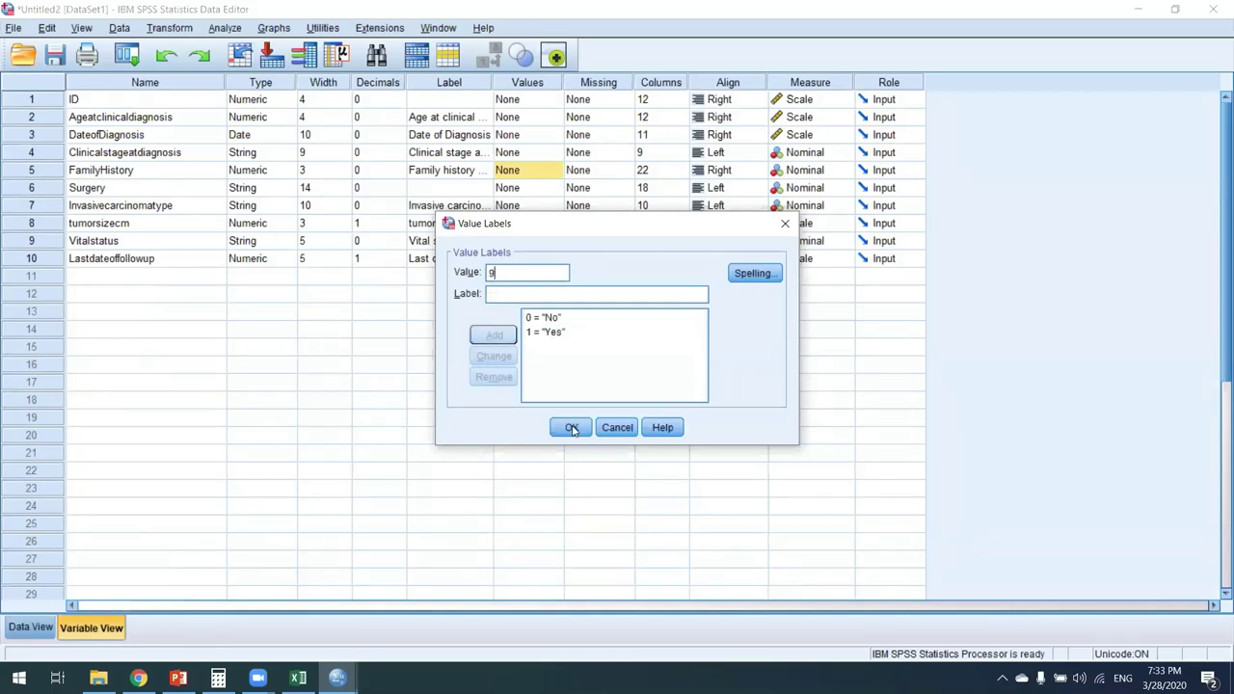
{"action": "type", "text": "99"}
{"action": "key", "text": "Tab"}
{"action": "type", "text": "NA"}
{"action": "key", "text": "Return"}
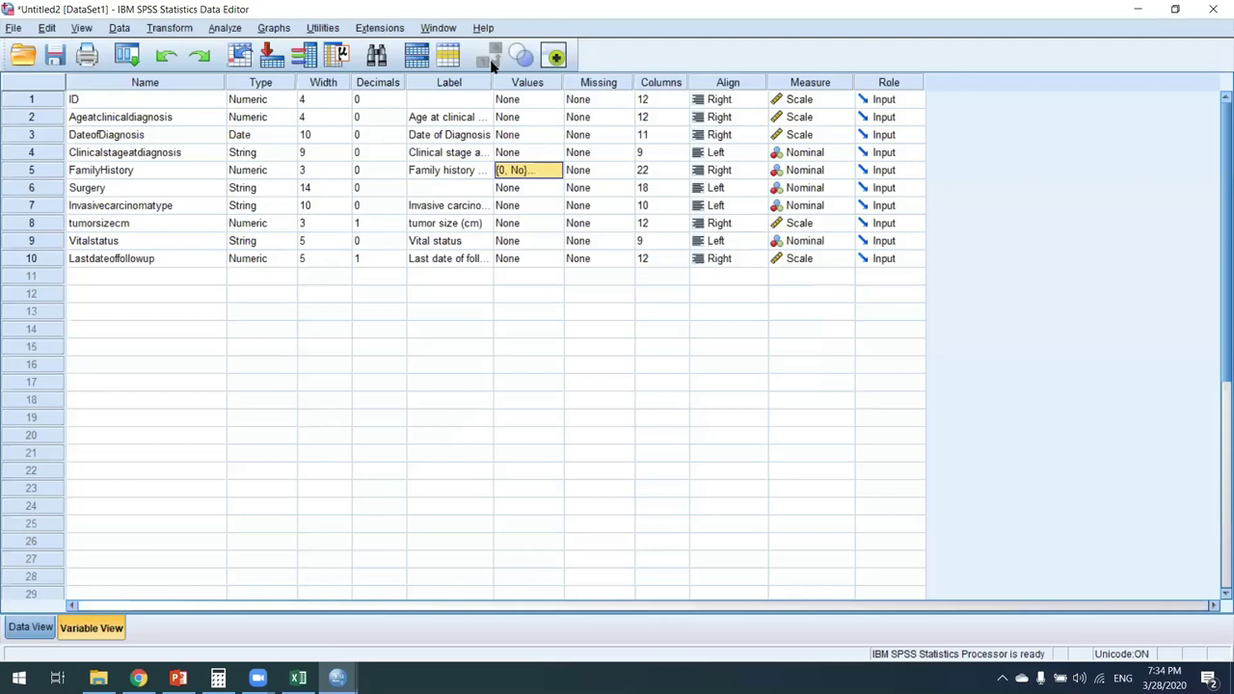
View the FamilyHistory data with value labels shown and with codes shown, and return to the variable definitions.
{"action": "key", "text": "ctrl+t"}
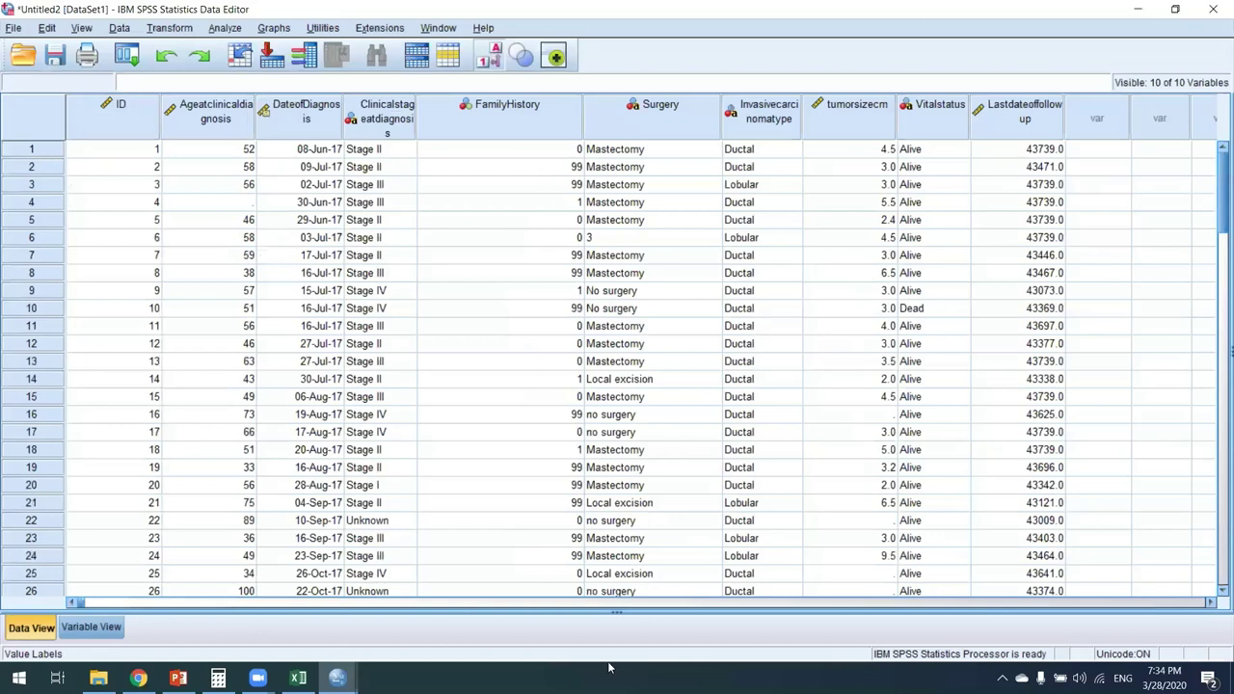
{"action": "left_click", "coordinate": [493, 56]}
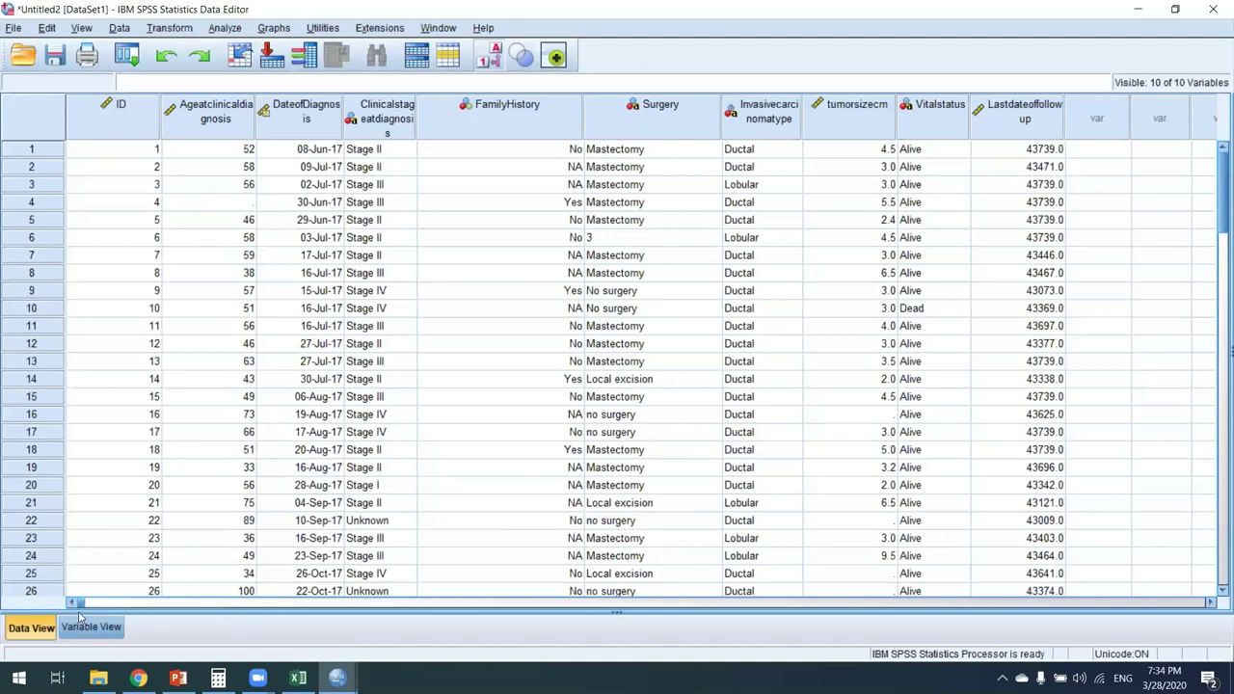
{"action": "key", "text": "alt+v"}
{"action": "key", "text": "l"}
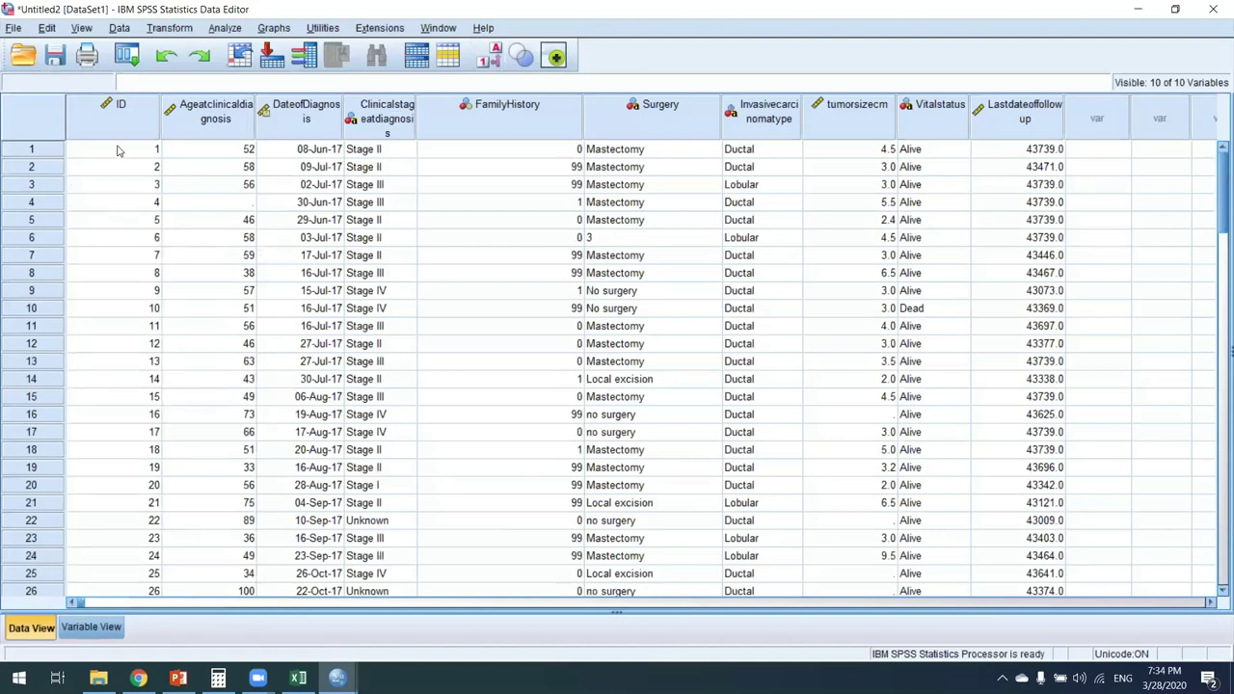
{"action": "key", "text": "ctrl+t"}
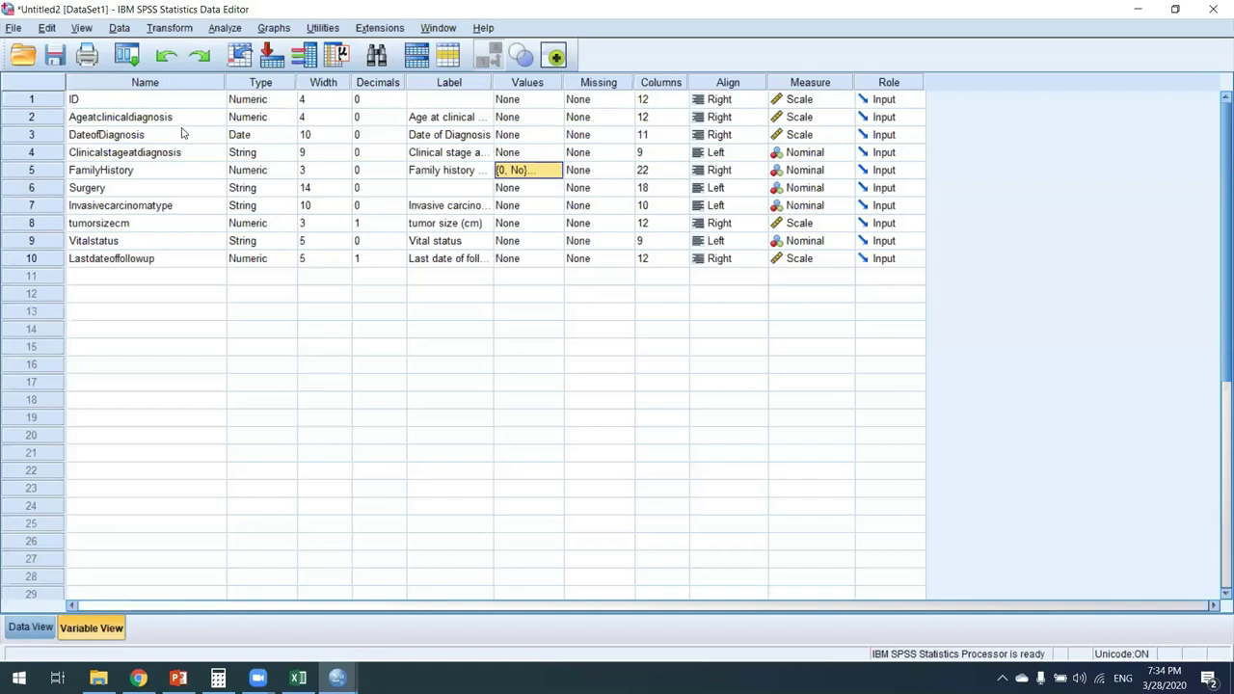
{"action": "left_click", "coordinate": [169, 28]}
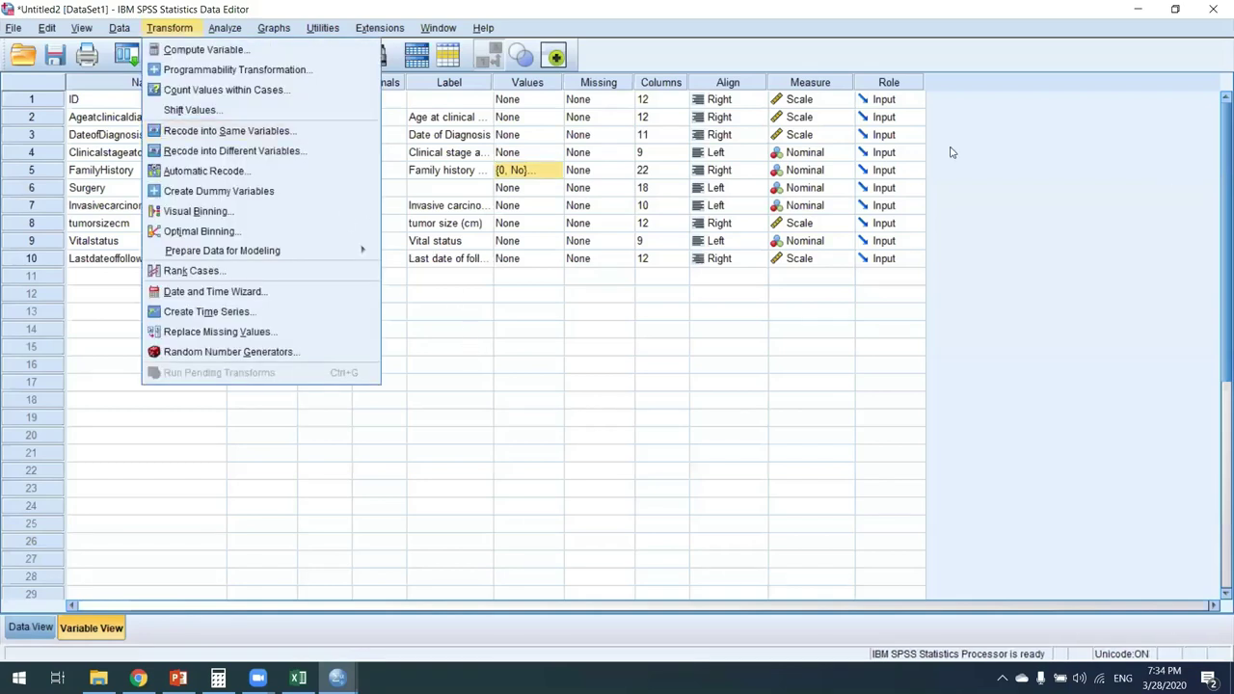
{"action": "left_click", "coordinate": [450, 347]}
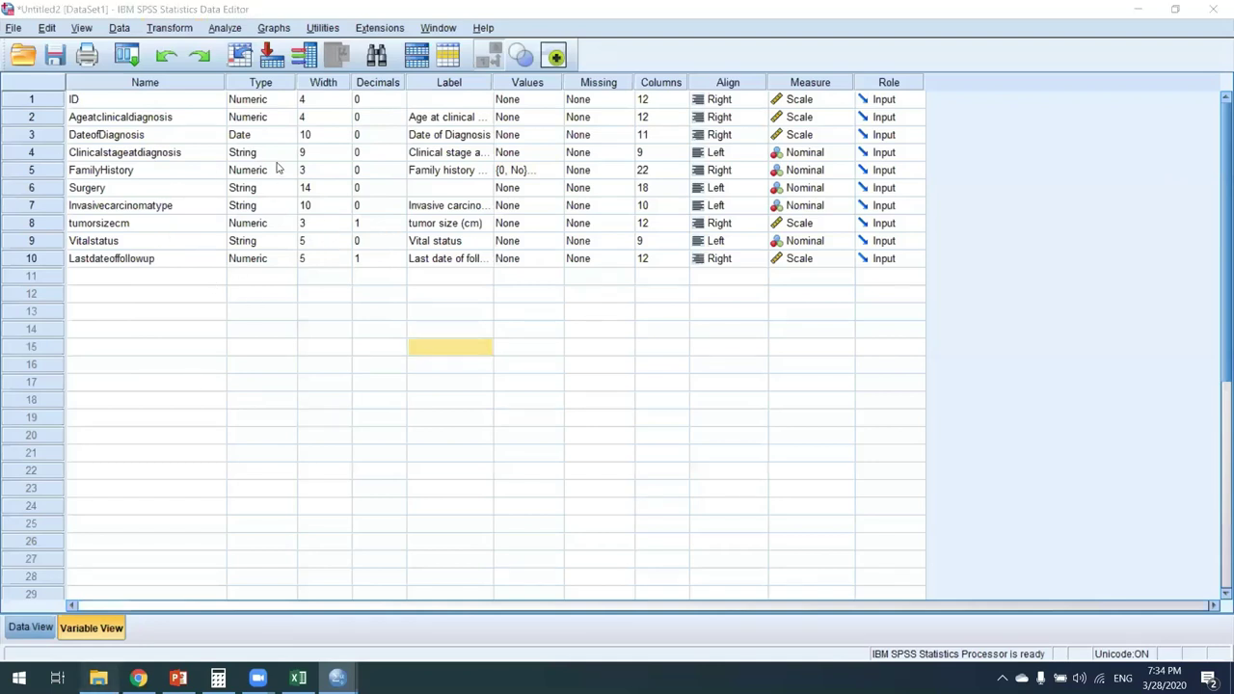
Open the SPSS file Cancer Project (1) 20112016 SAW from File Explorer and close the Untitled2 dataset without saving.
{"action": "key", "text": "alt+Tab"}
{"action": "left_click", "coordinate": [274, 103]}
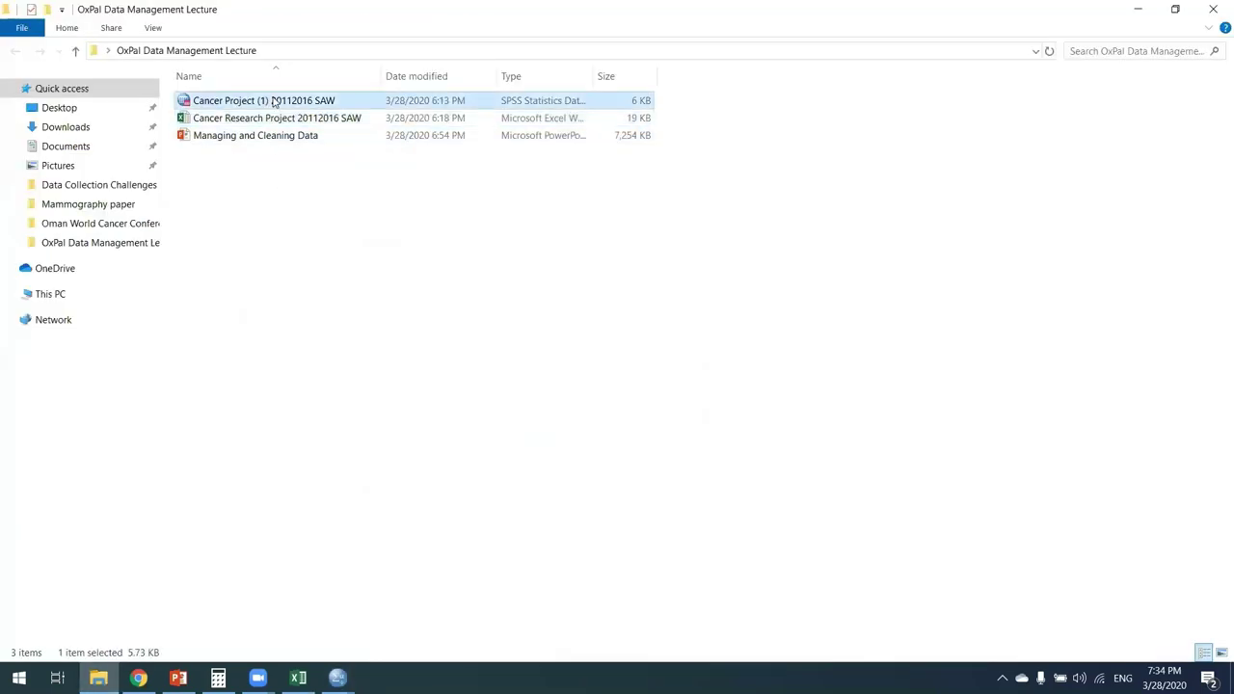
{"action": "double_click", "coordinate": [274, 102]}
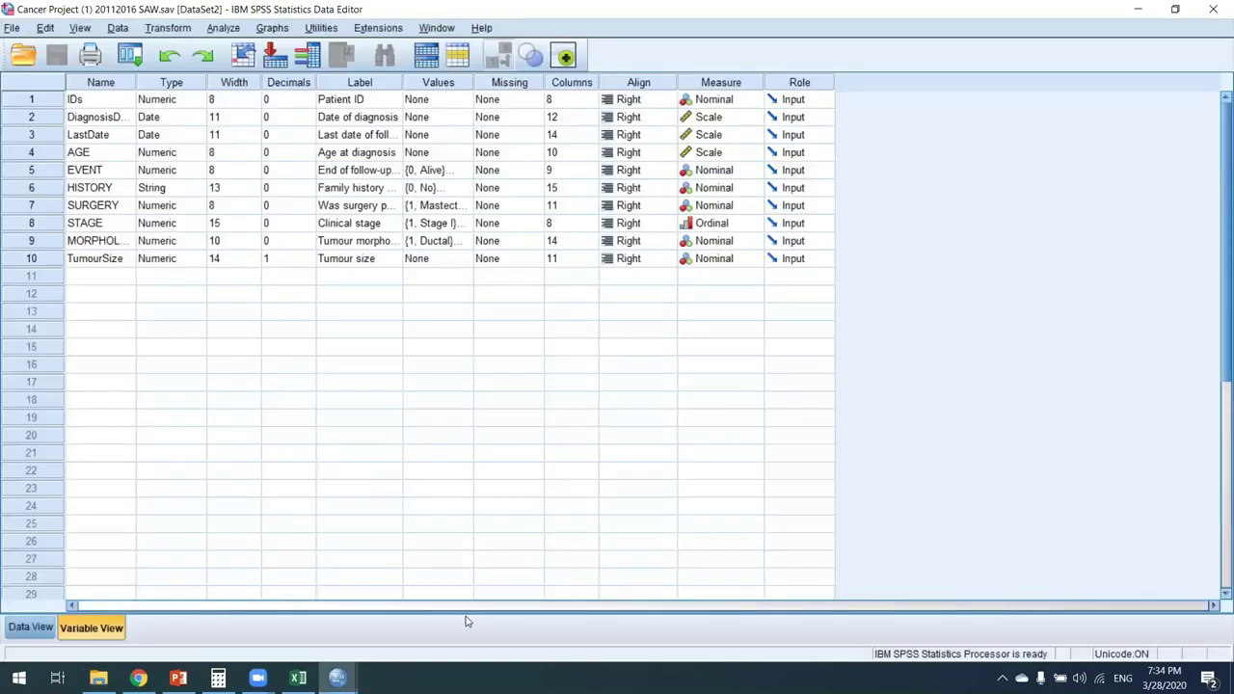
{"action": "mouse_move", "coordinate": [336, 678]}
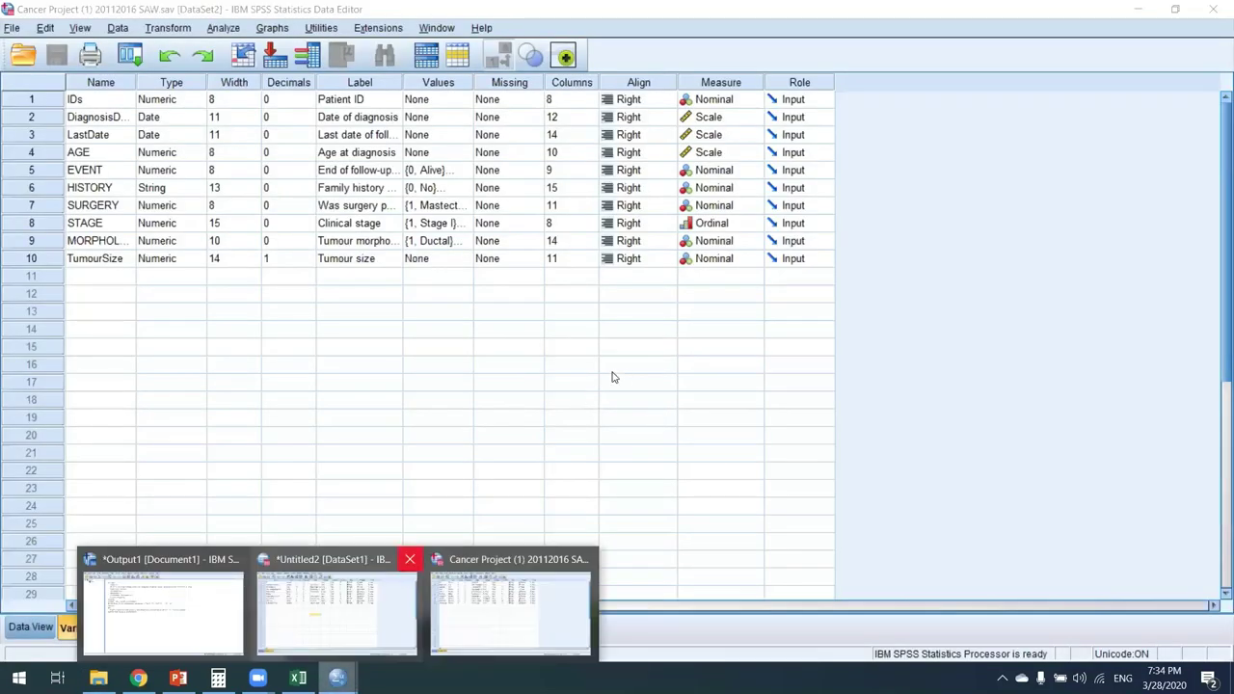
{"action": "left_click", "coordinate": [410, 559]}
{"action": "key", "text": "n"}
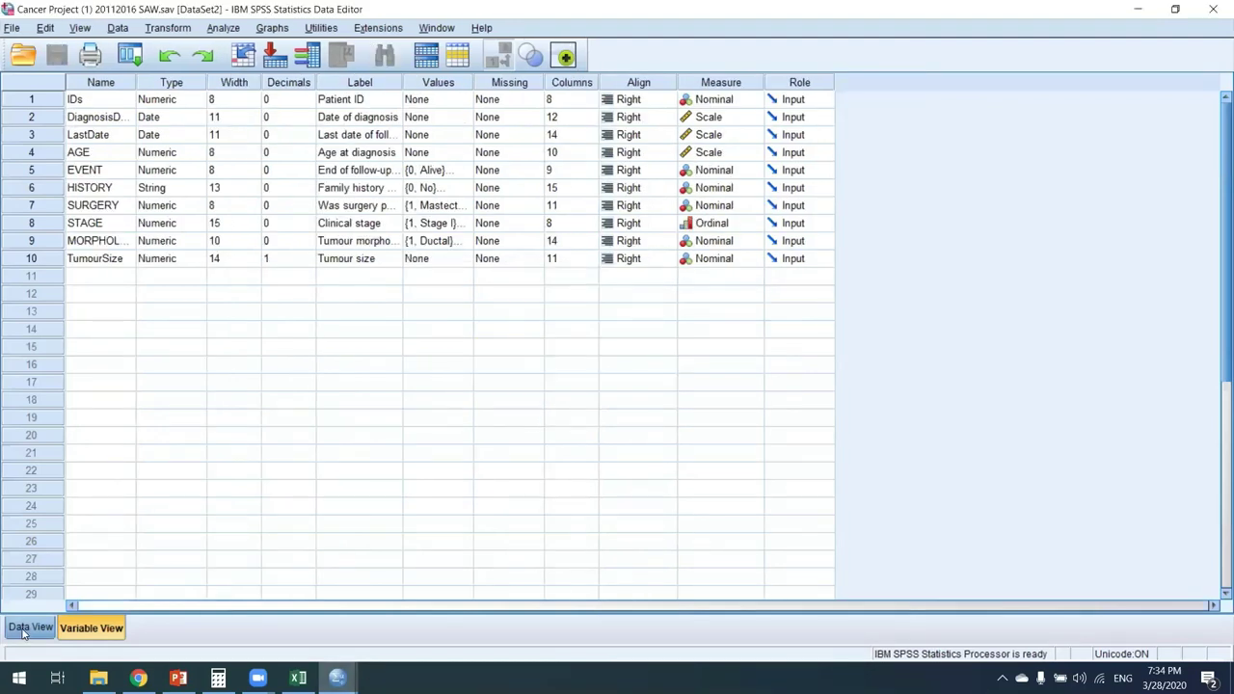
Display the dataset's numeric codes in place of value labels and return to the variable definitions.
{"action": "key", "text": "ctrl+t"}
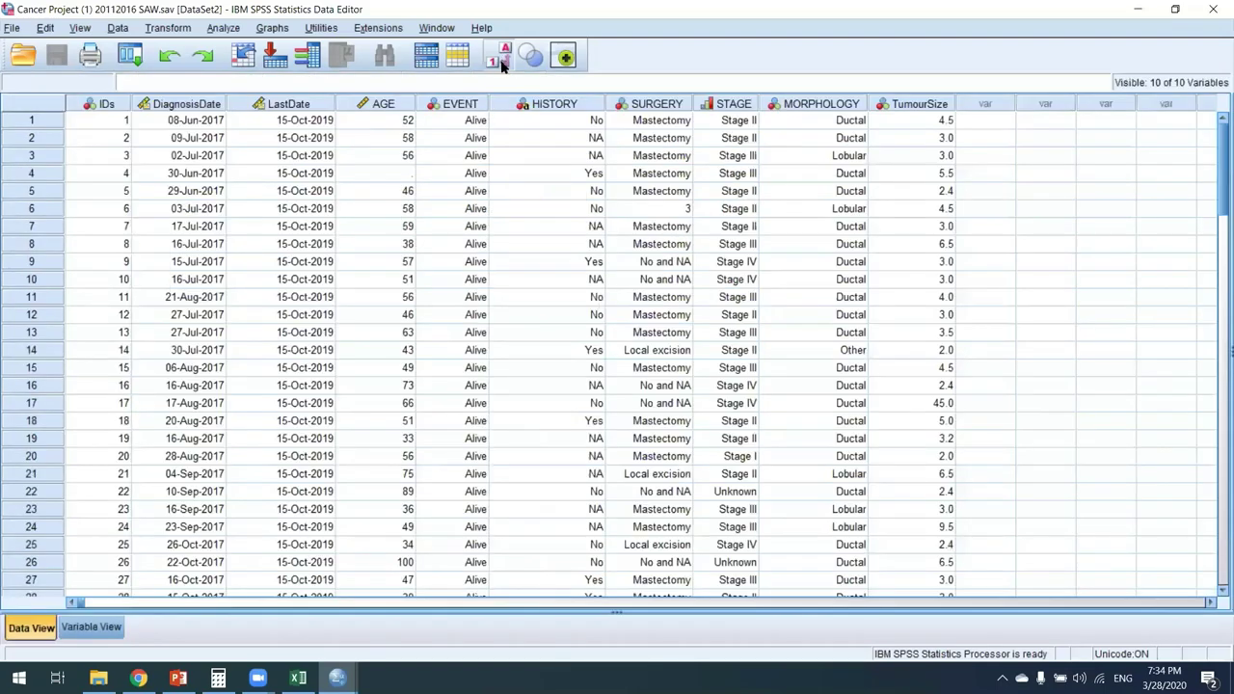
{"action": "left_click", "coordinate": [501, 59]}
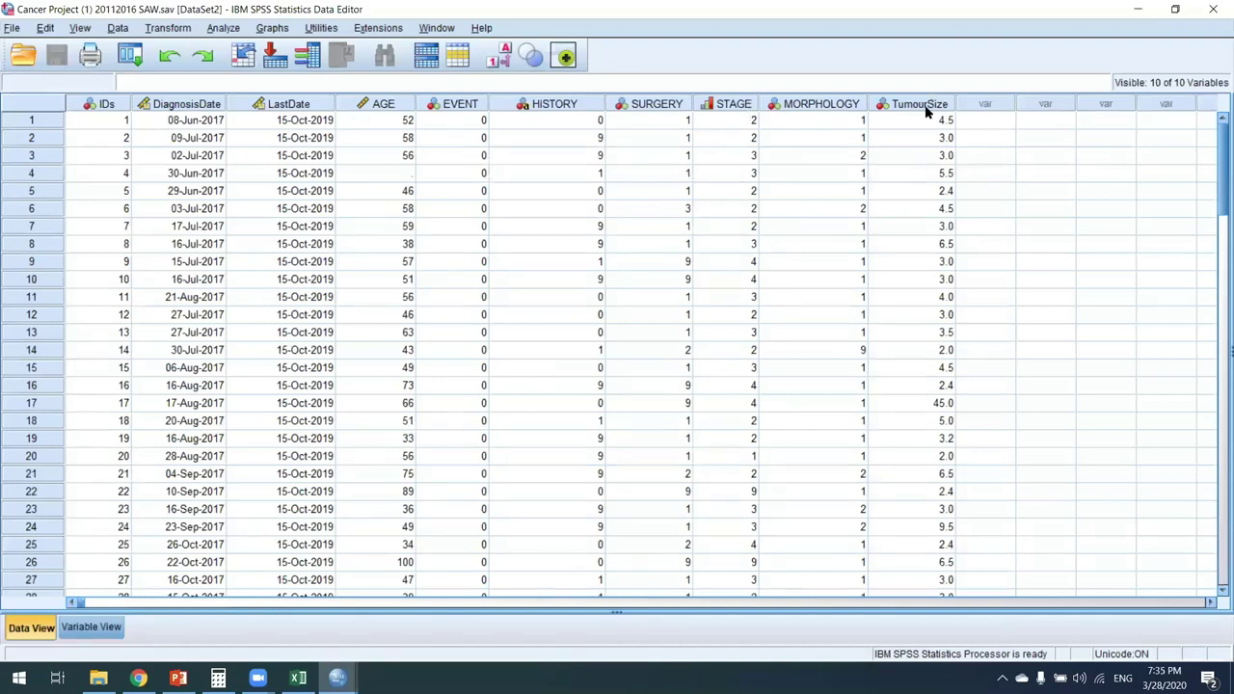
{"action": "left_click", "coordinate": [95, 629]}
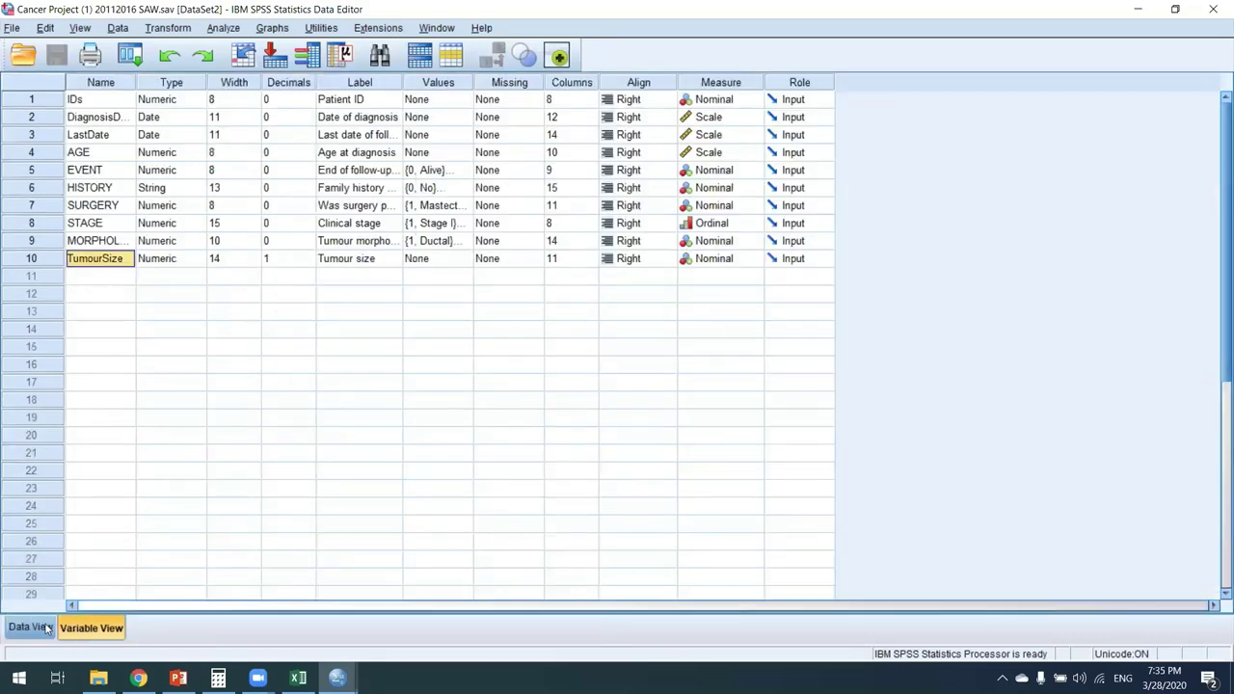
Compare the coded data with the variable definitions and switch to the Cancer Research Project 20112016 SAW workbook in Excel.
{"action": "key", "text": "ctrl+t"}
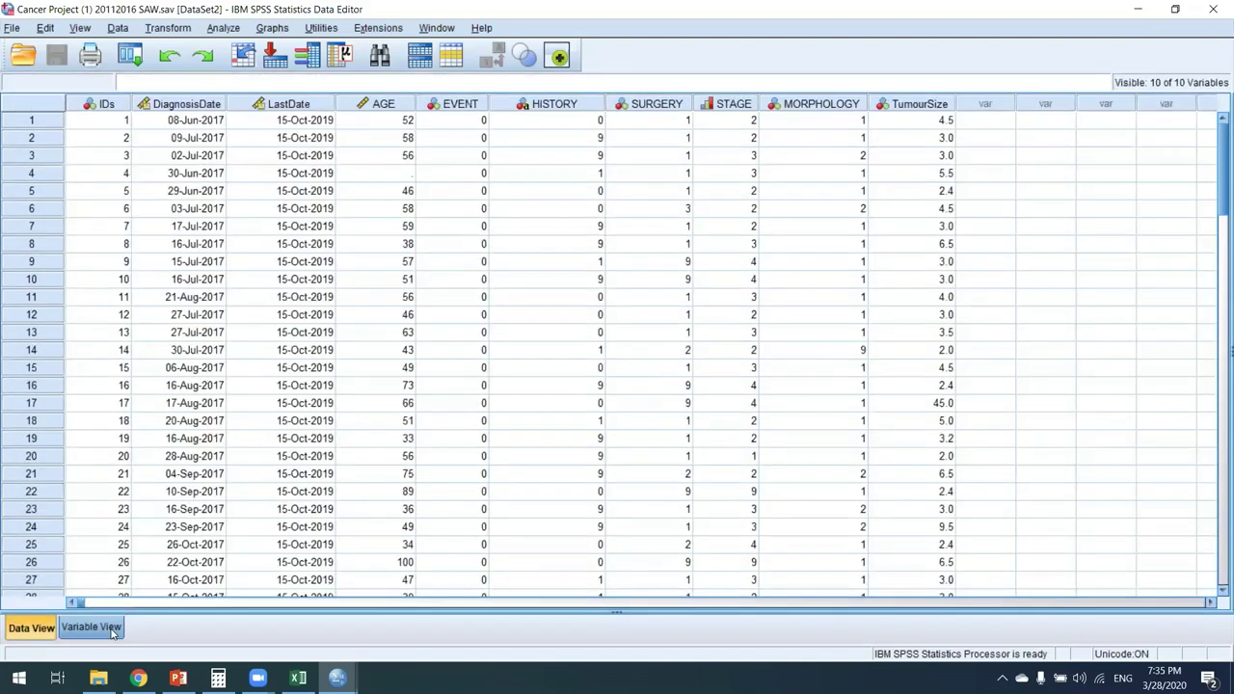
{"action": "left_click", "coordinate": [90, 628]}
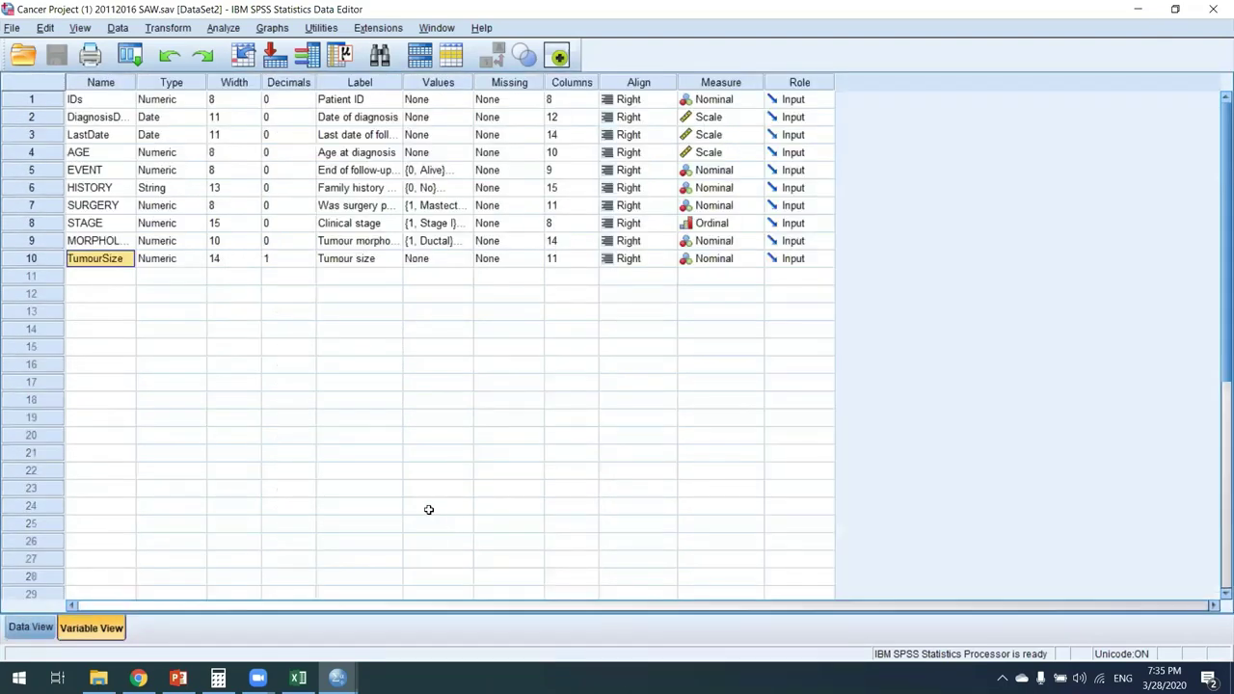
{"action": "key", "text": "alt+Tab"}
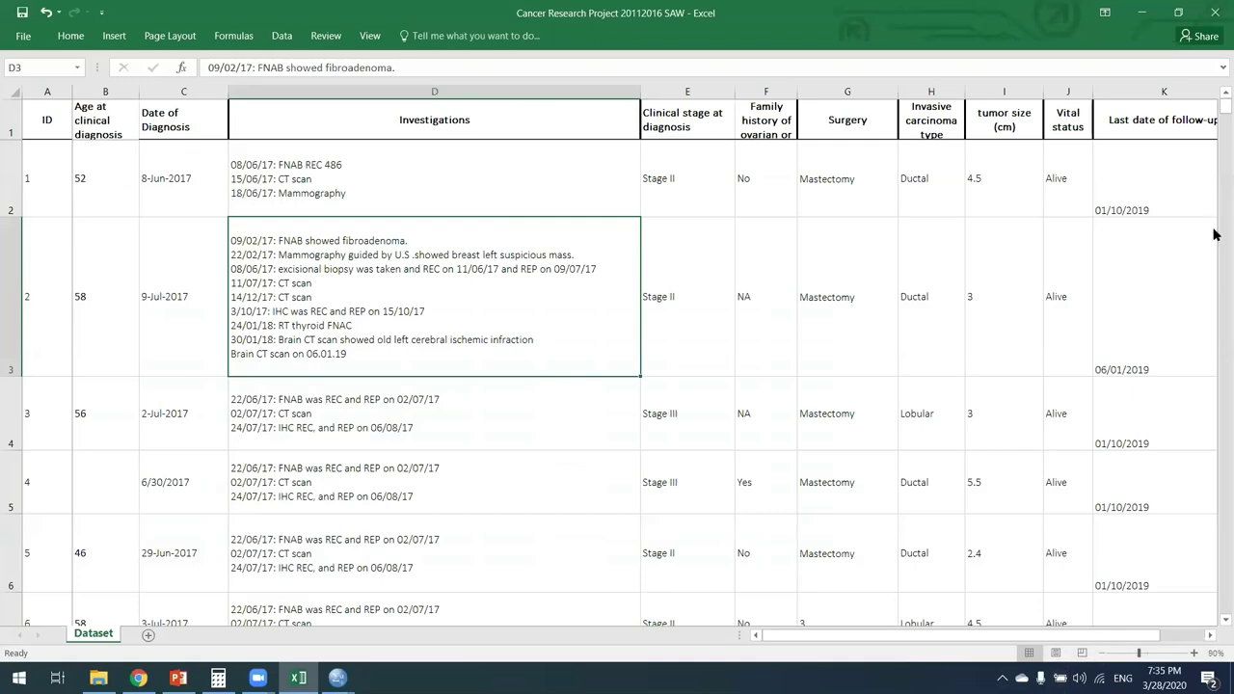
Widen the Date of Diagnosis column in the worksheet and select its first date.
{"action": "scroll", "coordinate": [230, 247], "scroll_direction": "down", "scroll_amount": 2}
{"action": "left_click", "coordinate": [142, 142]}
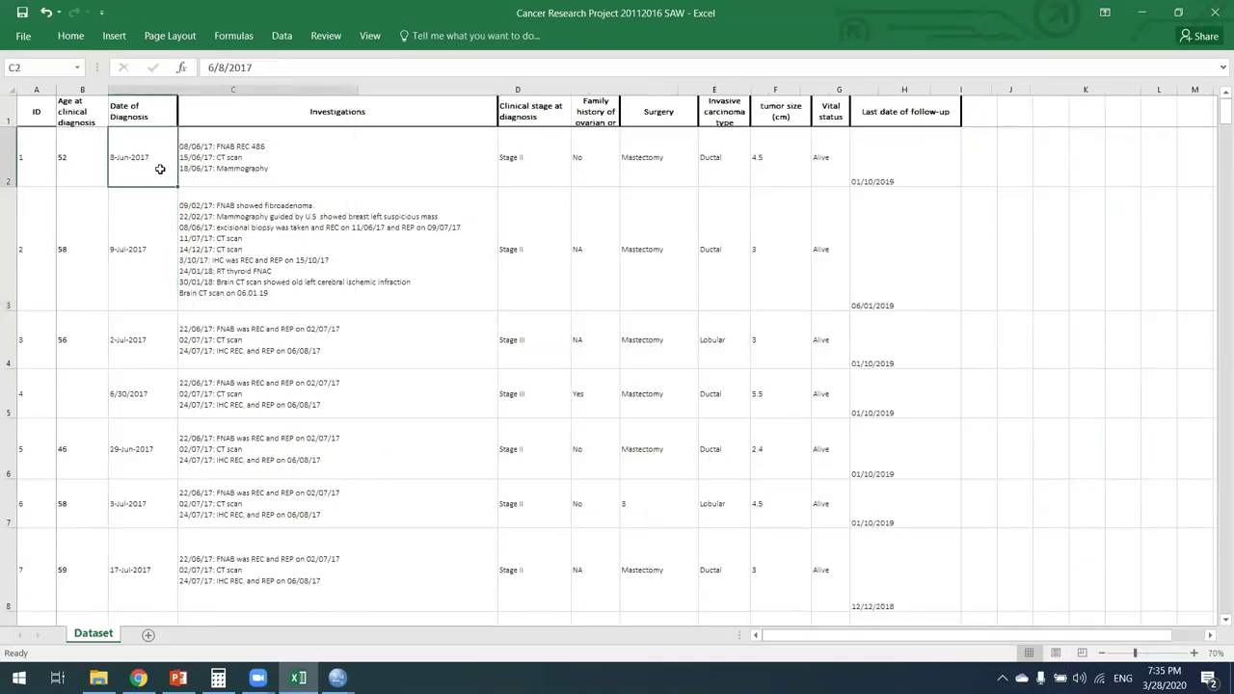
{"action": "left_click", "coordinate": [145, 267]}
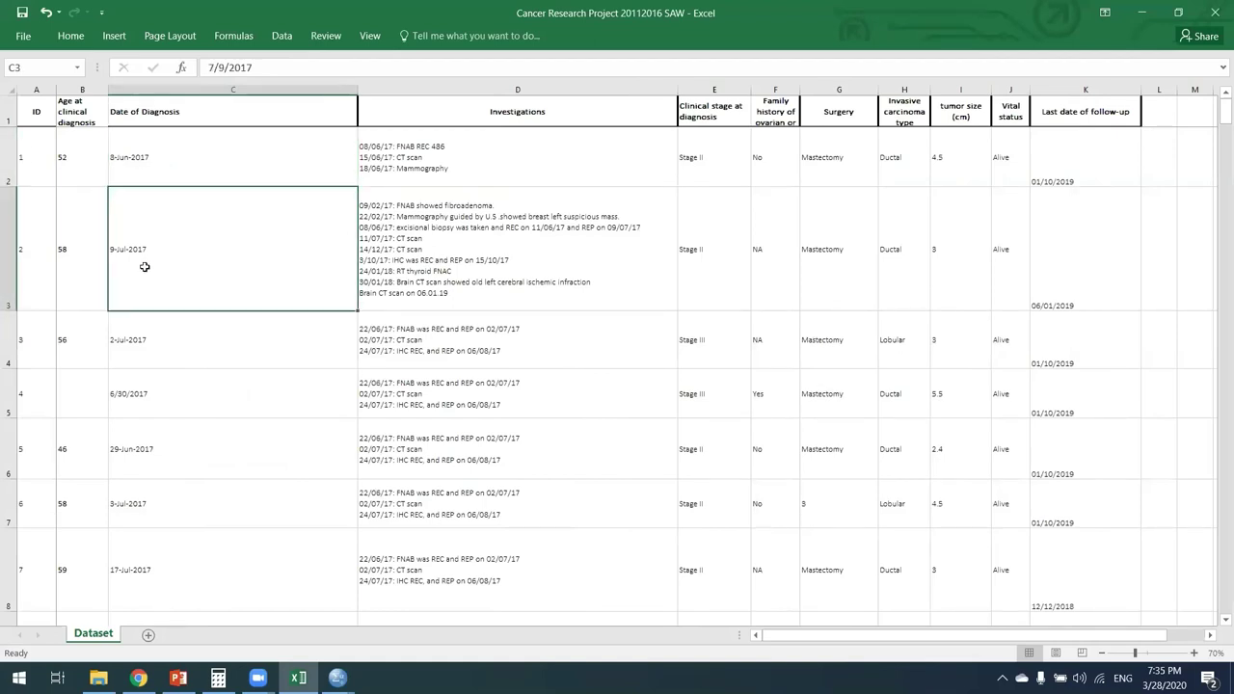
{"action": "key", "text": "Up"}
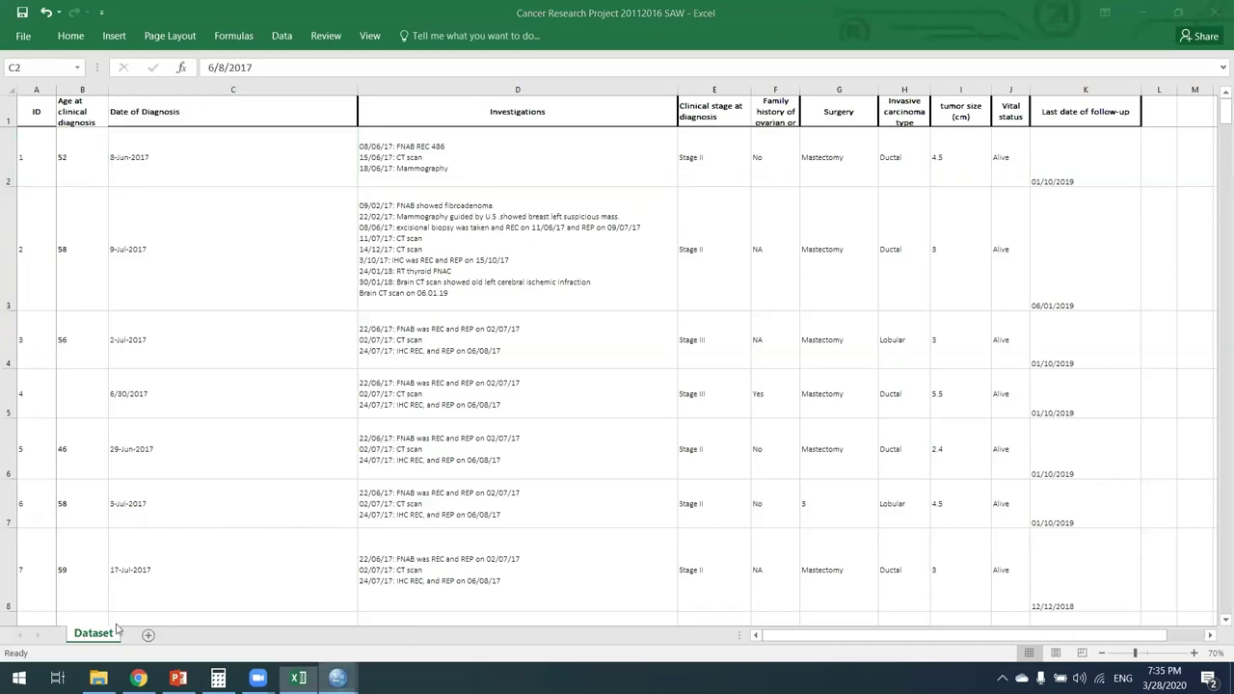
Switch to SPSS to show the coded case data of Cancer Project (1) 20112016 SAW, and return to the Excel workbook.
{"action": "key", "text": "Return"}
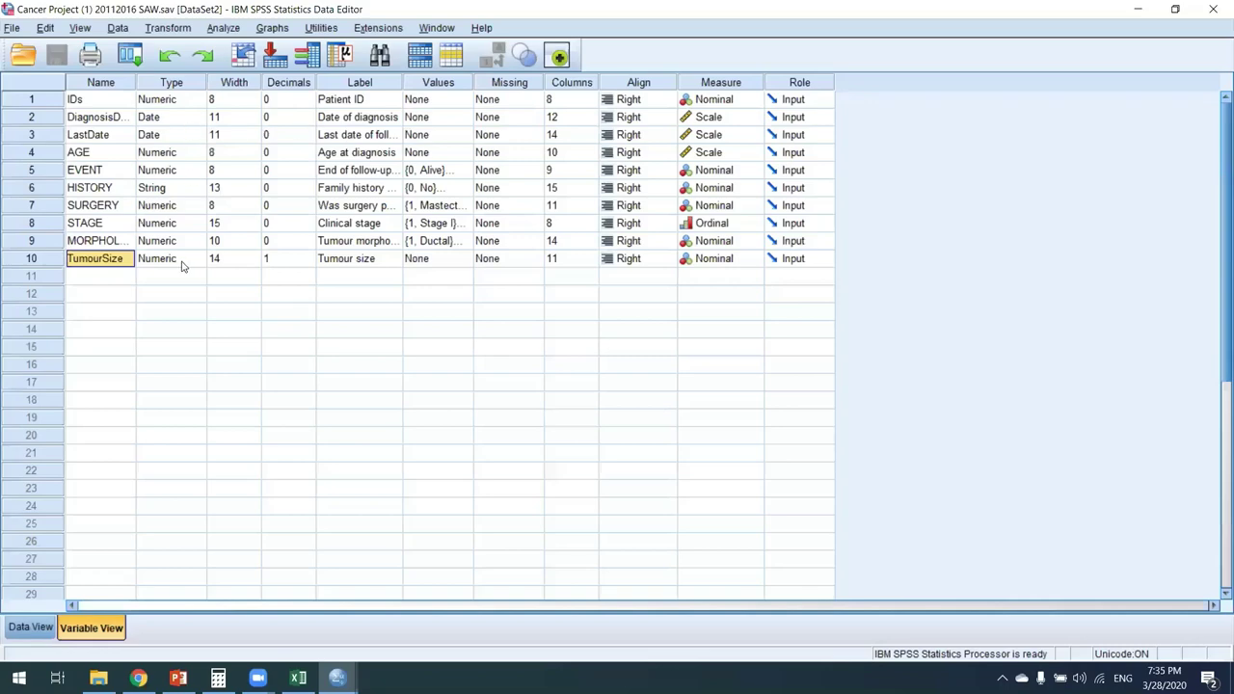
{"action": "key", "text": "ctrl+t"}
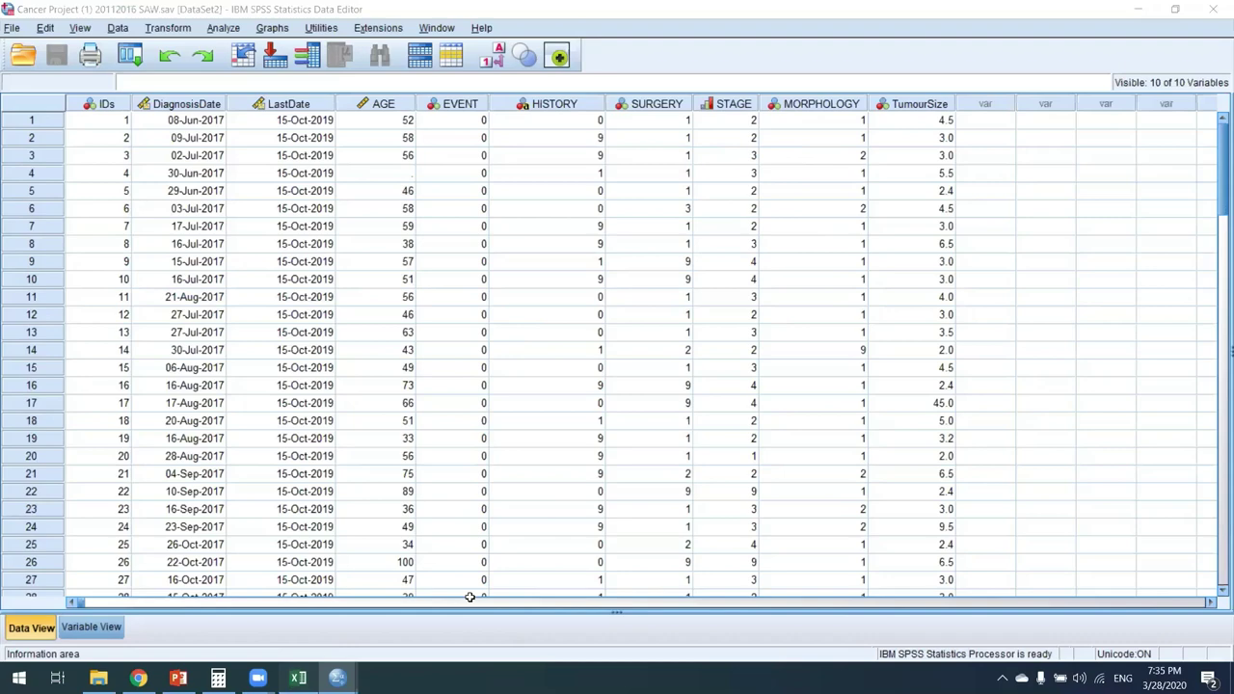
{"action": "key", "text": "alt+Tab"}
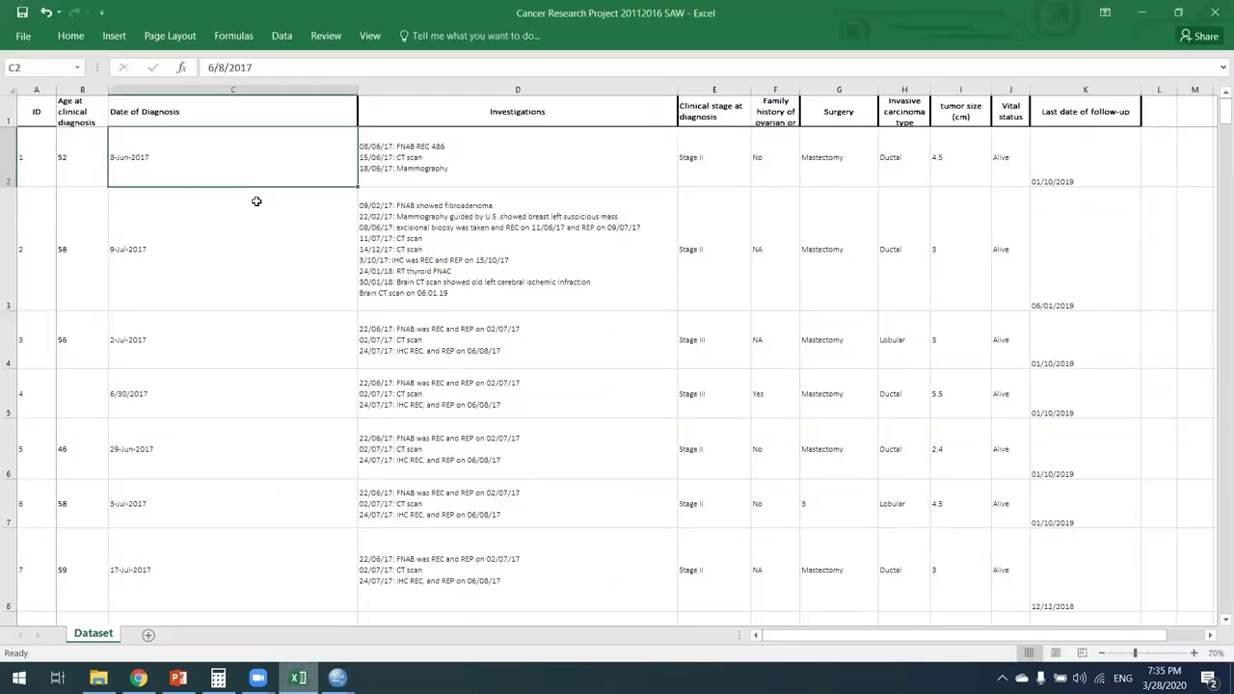
Examine the available date formats for the first Date of Diagnosis cell, and leave the cell formatting without applying a change.
{"action": "left_click", "coordinate": [256, 200]}
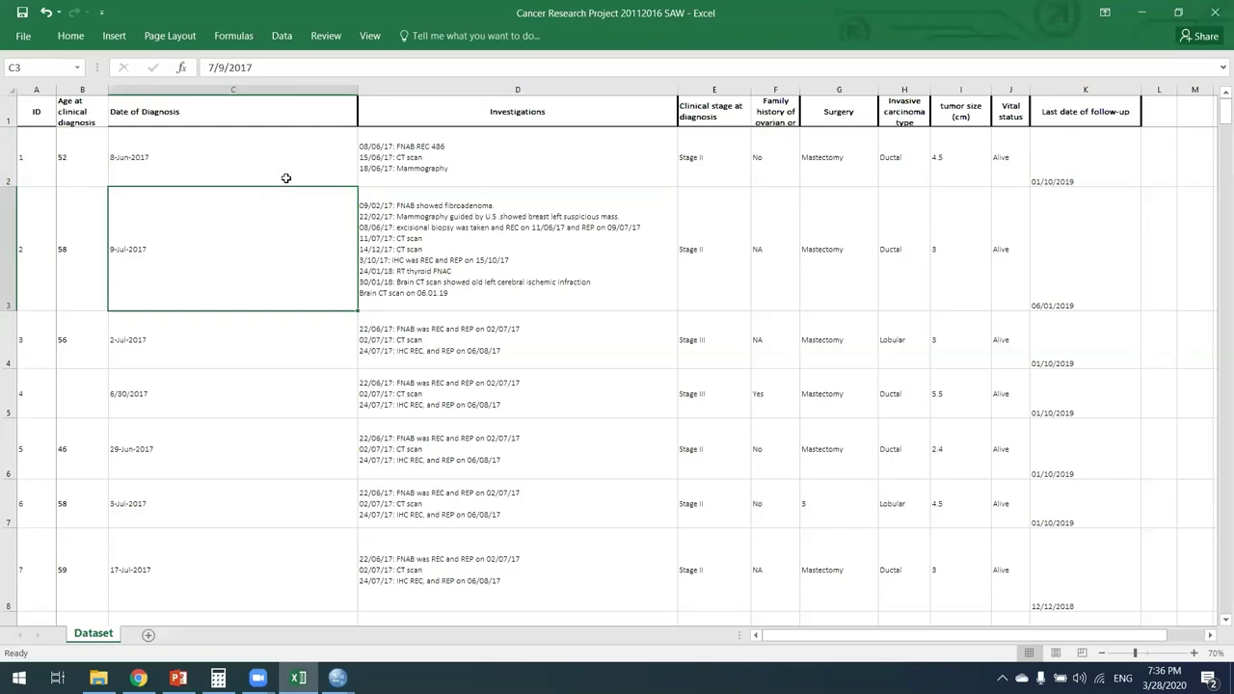
{"action": "left_click", "coordinate": [284, 175]}
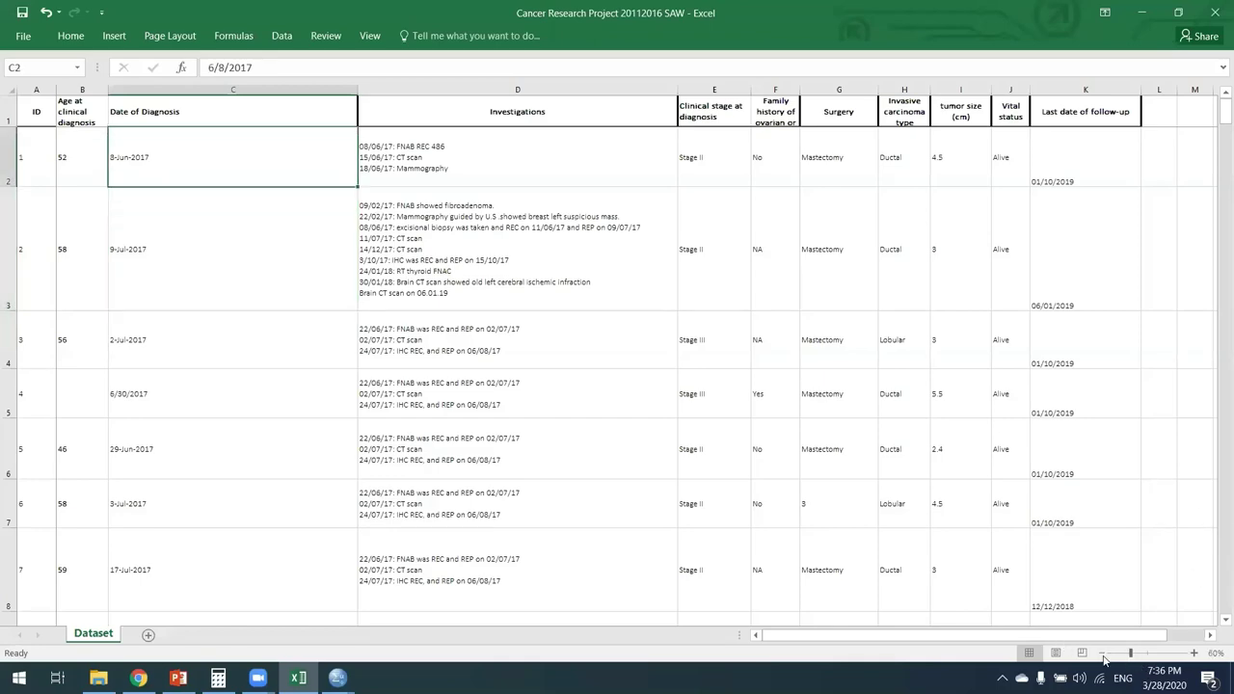
{"action": "left_click", "coordinate": [1104, 655]}
{"action": "left_click", "coordinate": [1104, 656]}
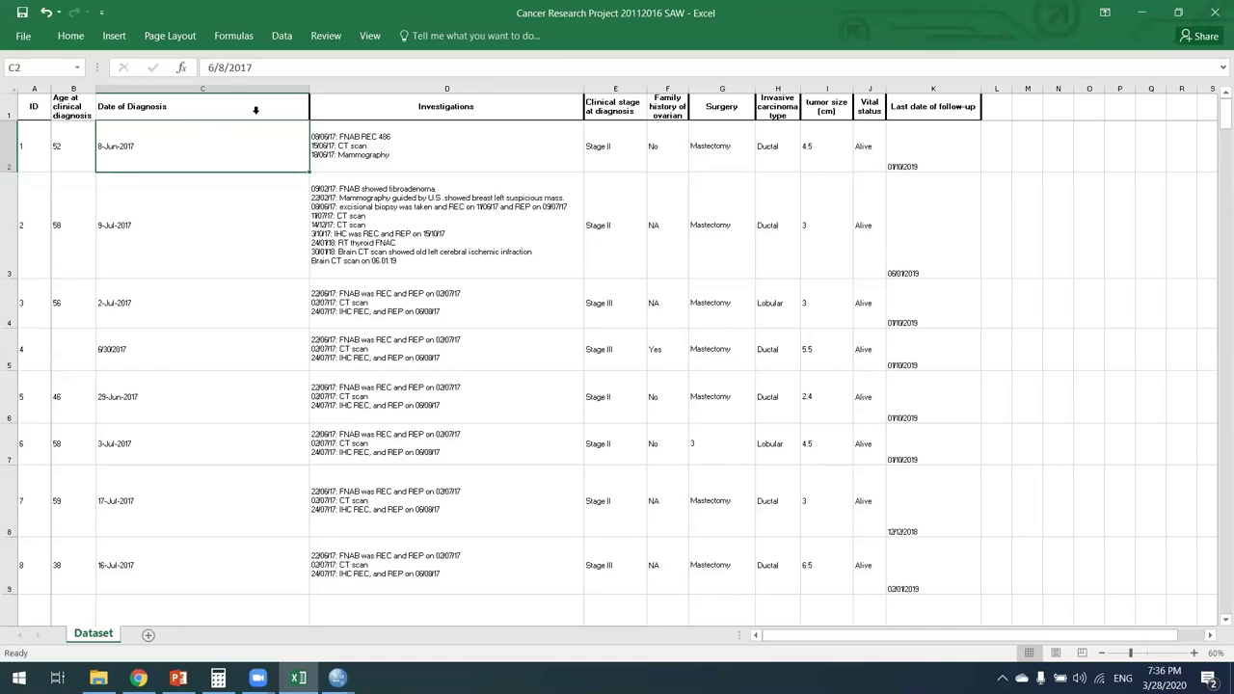
{"action": "left_click", "coordinate": [281, 36]}
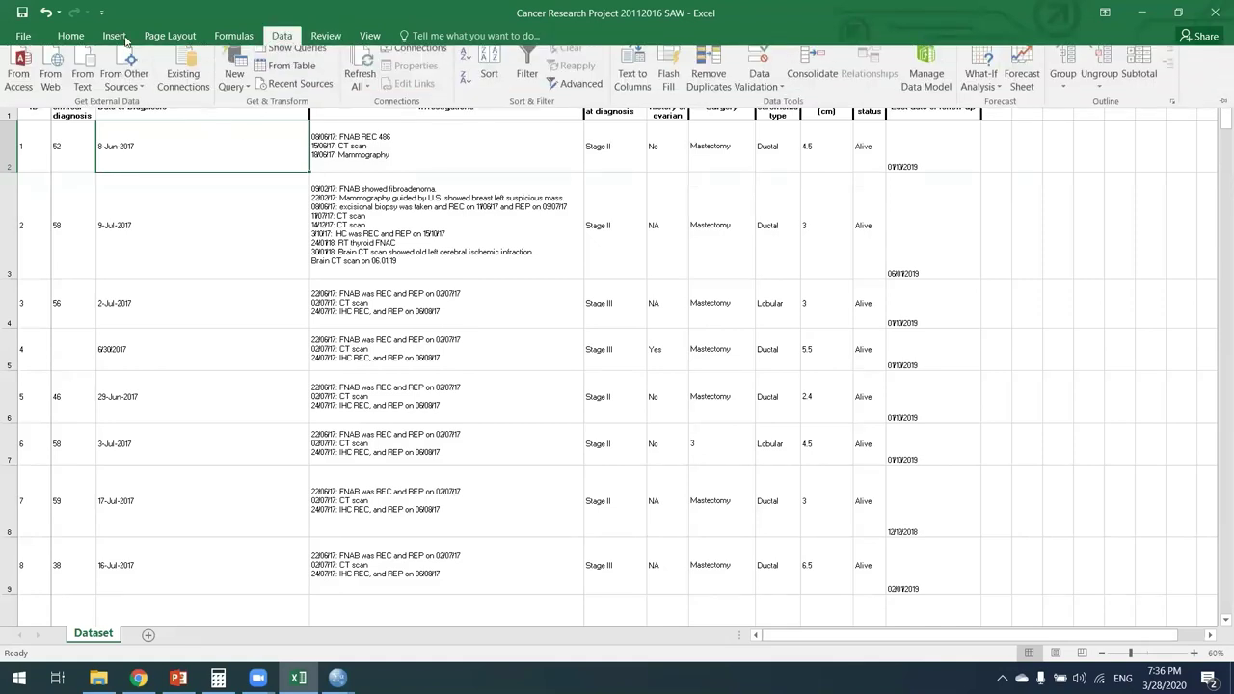
{"action": "left_click", "coordinate": [70, 35]}
{"action": "left_click", "coordinate": [587, 62]}
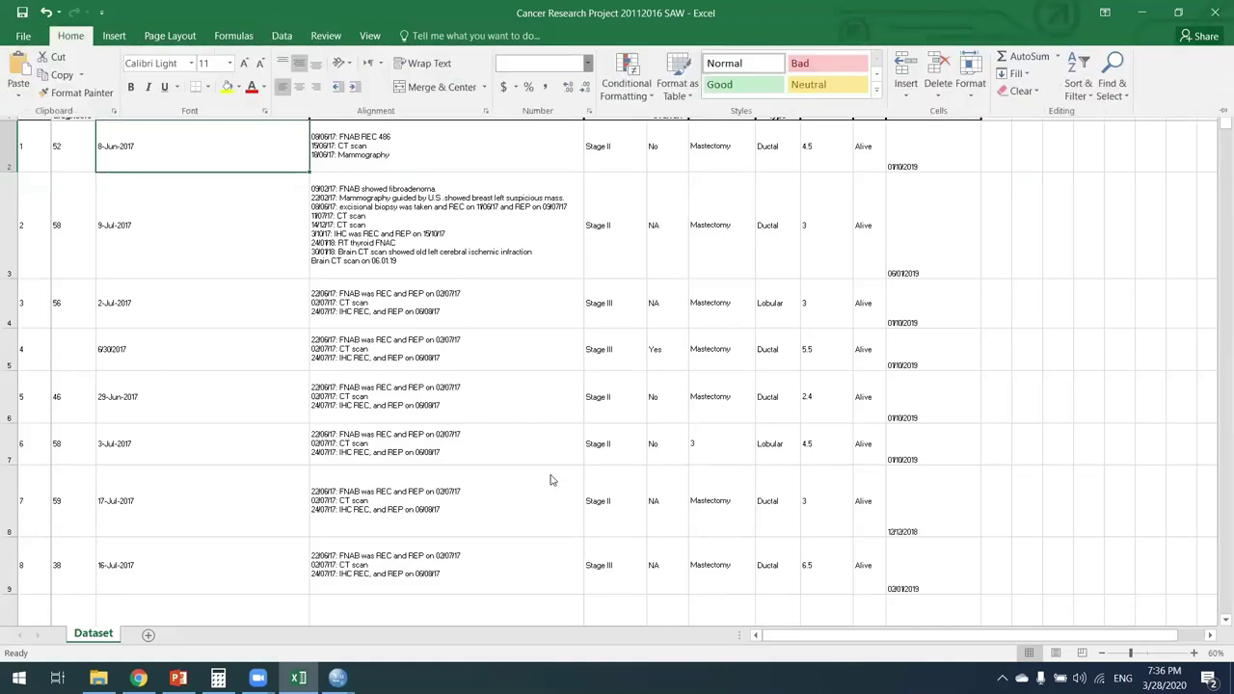
{"action": "left_click", "coordinate": [566, 452]}
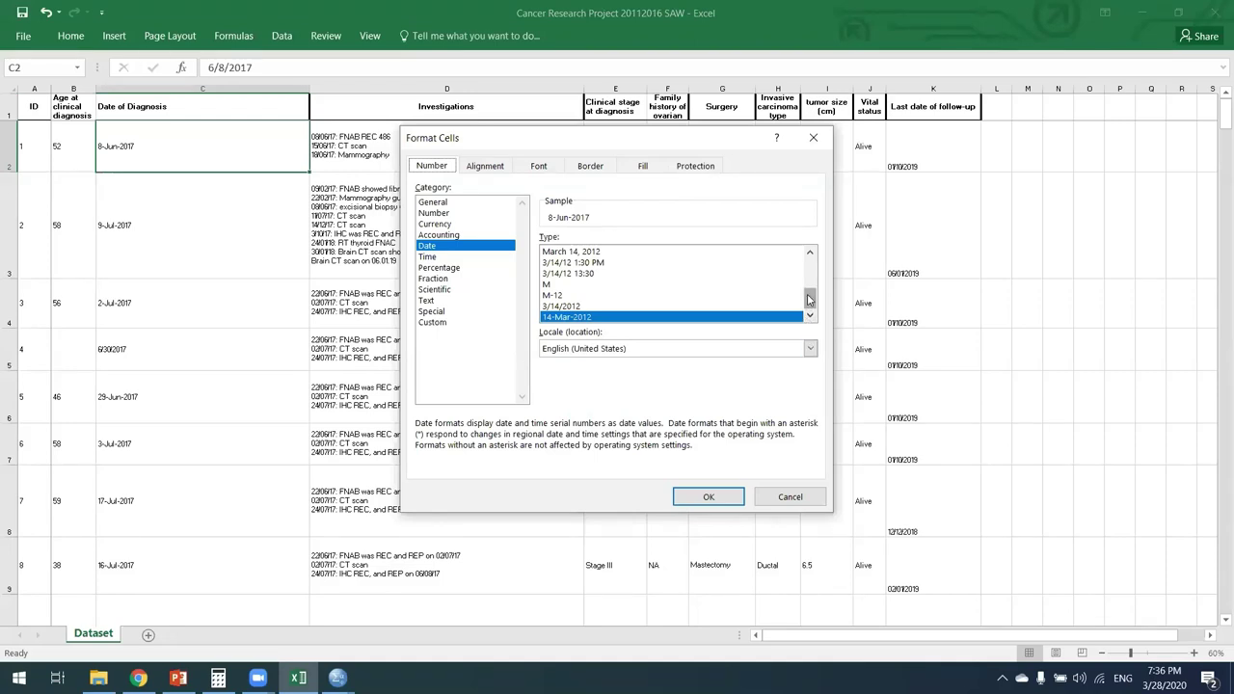
{"action": "scroll", "coordinate": [807, 300], "scroll_direction": "up", "scroll_amount": 4}
{"action": "scroll", "coordinate": [810, 296], "scroll_direction": "down", "scroll_amount": 4}
{"action": "left_click", "coordinate": [806, 496]}
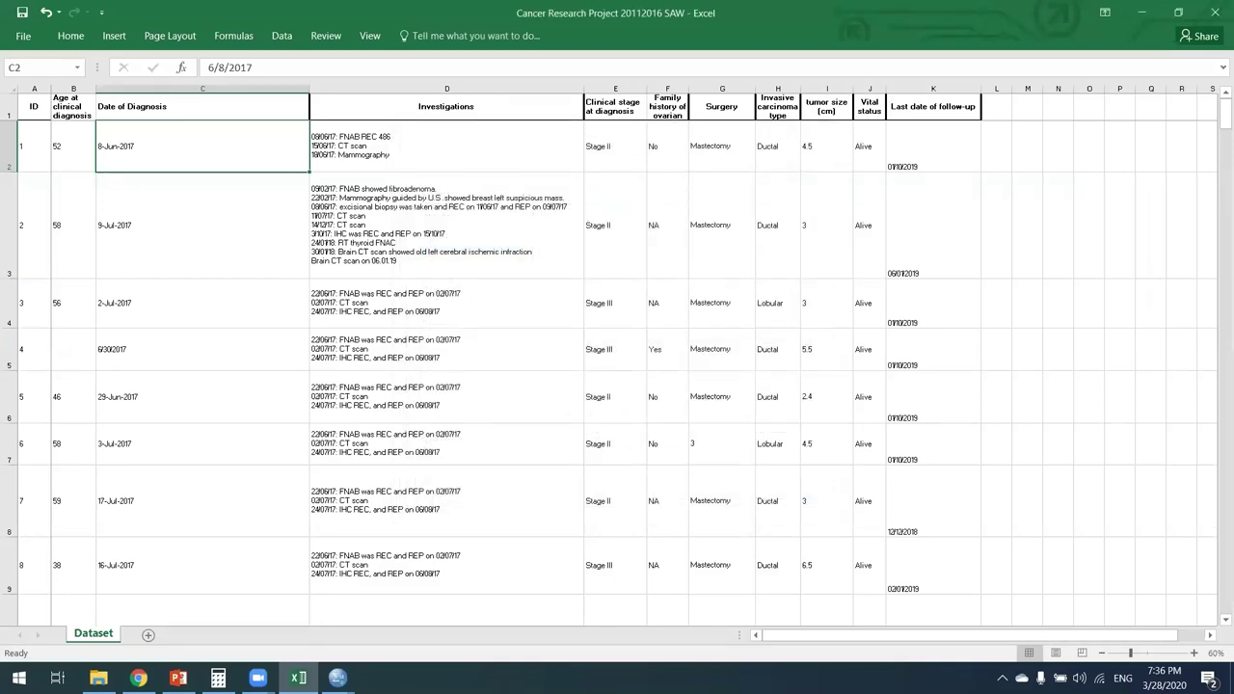
Switch to the SPSS dataset, look through the cases and select the AGE value of case 4.
{"action": "mouse_move", "coordinate": [298, 678]}
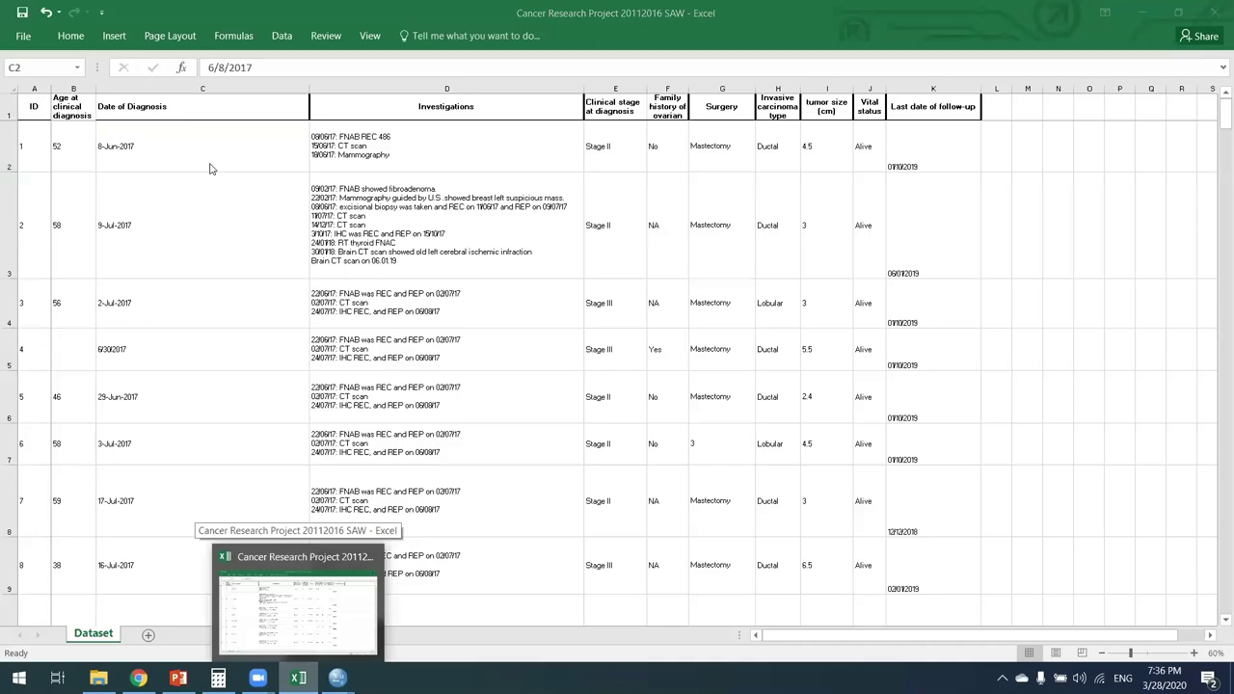
{"action": "left_click", "coordinate": [336, 677]}
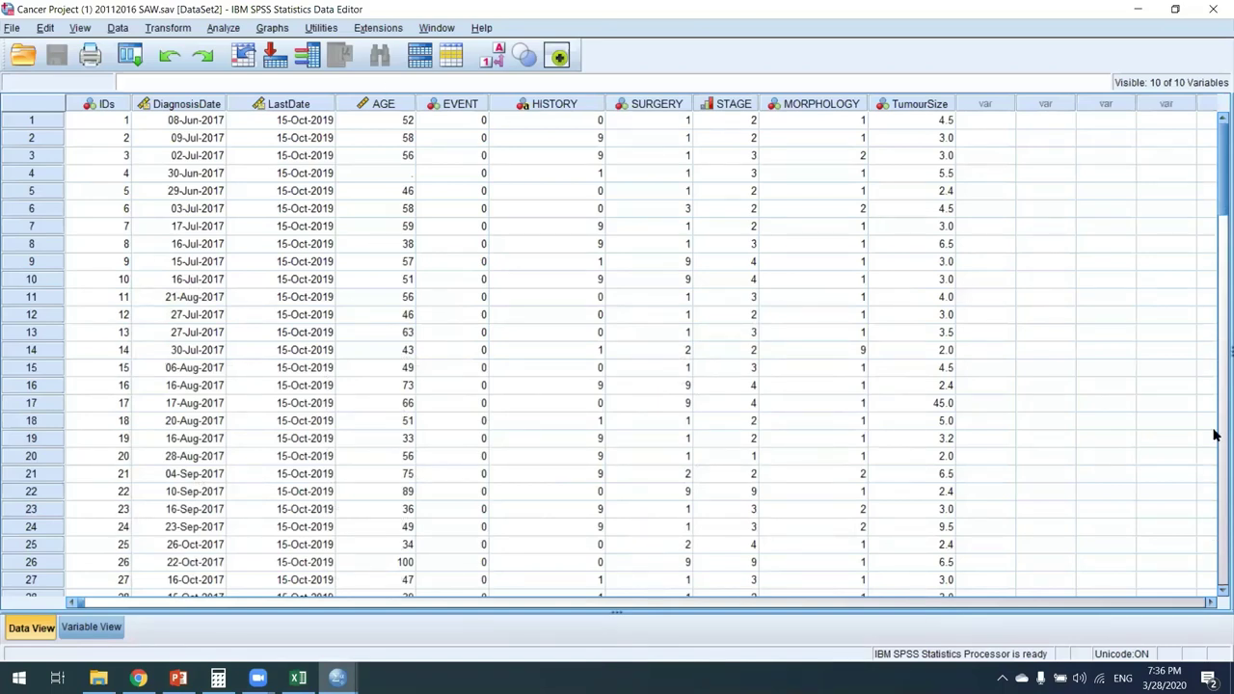
{"action": "scroll", "coordinate": [1217, 434], "scroll_direction": "down", "scroll_amount": 10}
{"action": "scroll", "coordinate": [453, 170], "scroll_direction": "down", "scroll_amount": 7}
{"action": "scroll", "coordinate": [450, 173], "scroll_direction": "up", "scroll_amount": 17}
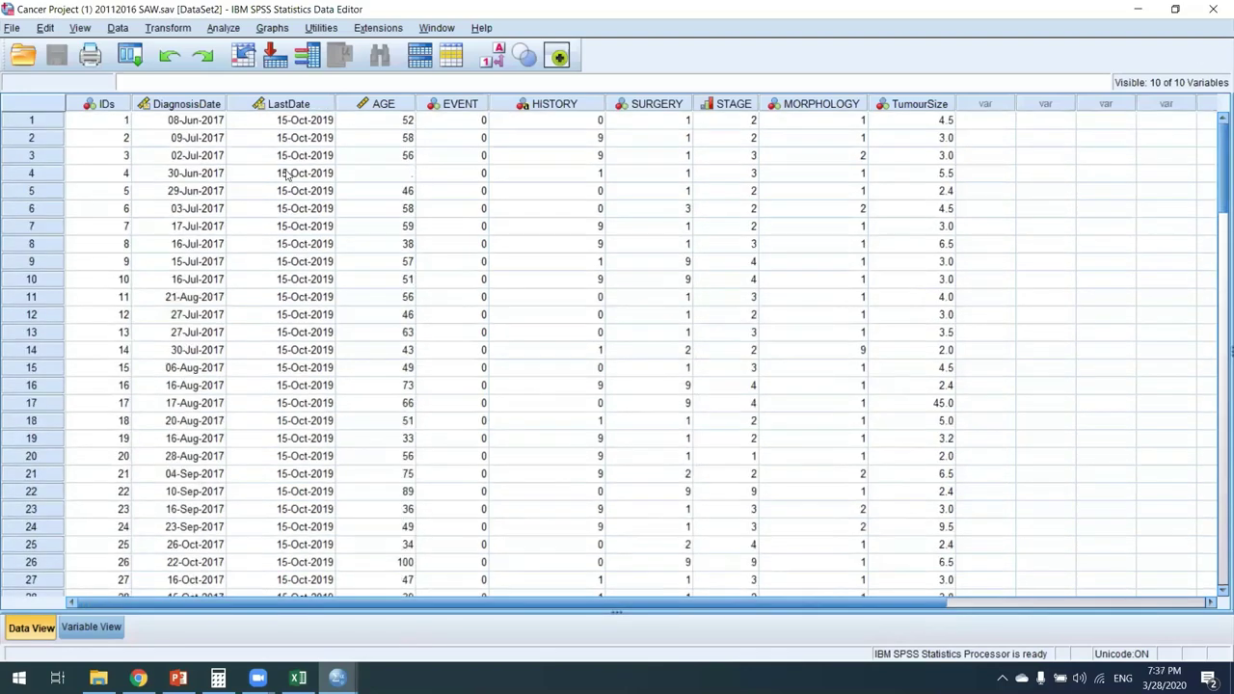
{"action": "left_click", "coordinate": [395, 175]}
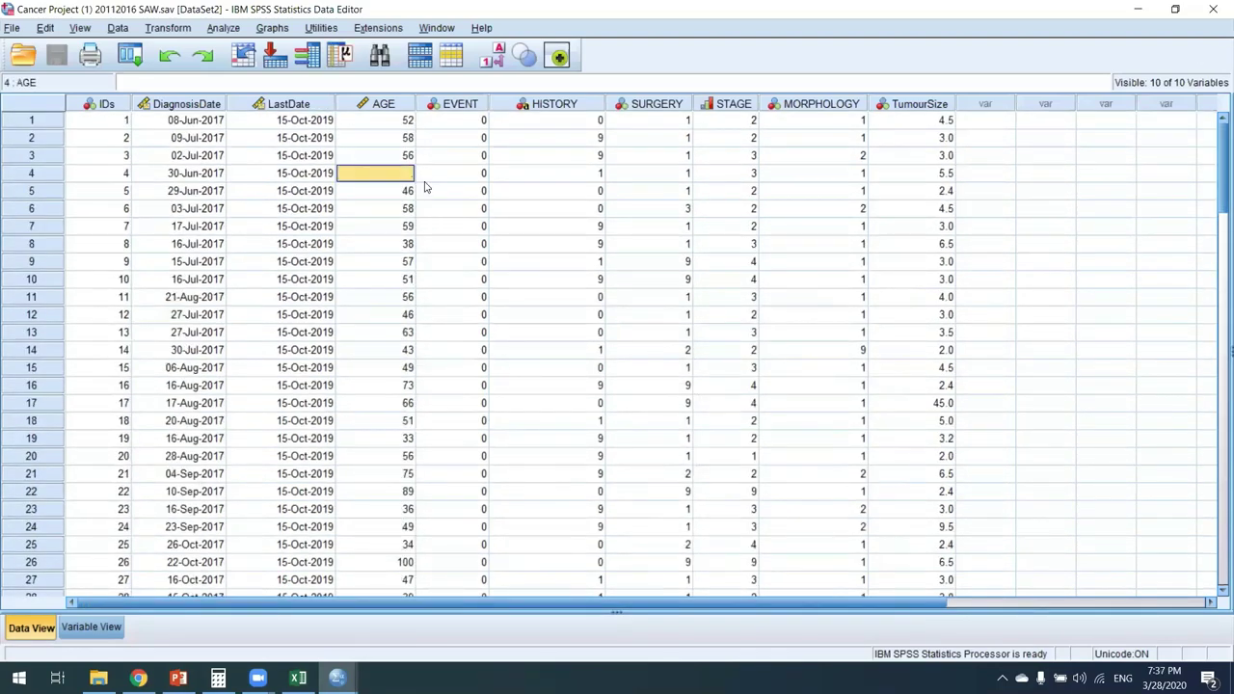
Examine all cases through case 100 for missing and suspicious values across the variables.
{"action": "scroll", "coordinate": [1215, 159], "scroll_direction": "down", "scroll_amount": 1}
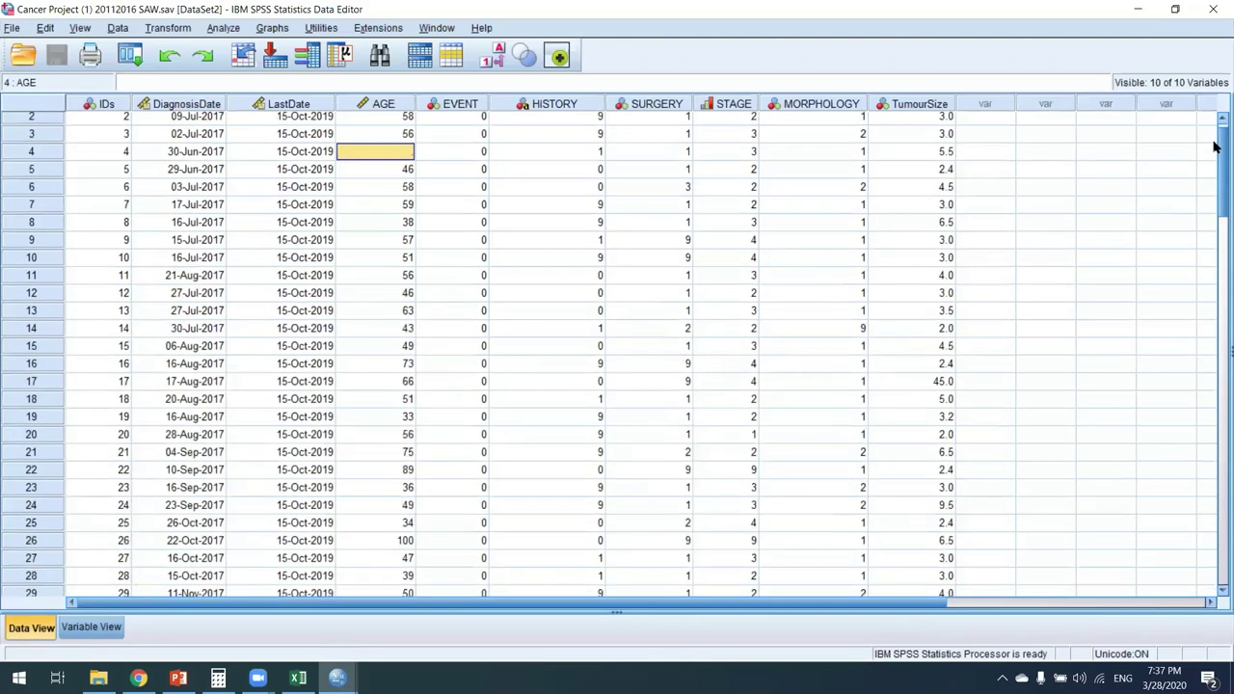
{"action": "scroll", "coordinate": [1212, 241], "scroll_direction": "down", "scroll_amount": 2}
{"action": "left_click", "coordinate": [1220, 258]}
{"action": "left_click_drag", "start_coordinate": [1220, 261], "coordinate": [1220, 347]}
{"action": "scroll", "coordinate": [1220, 347], "scroll_direction": "down", "scroll_amount": 10}
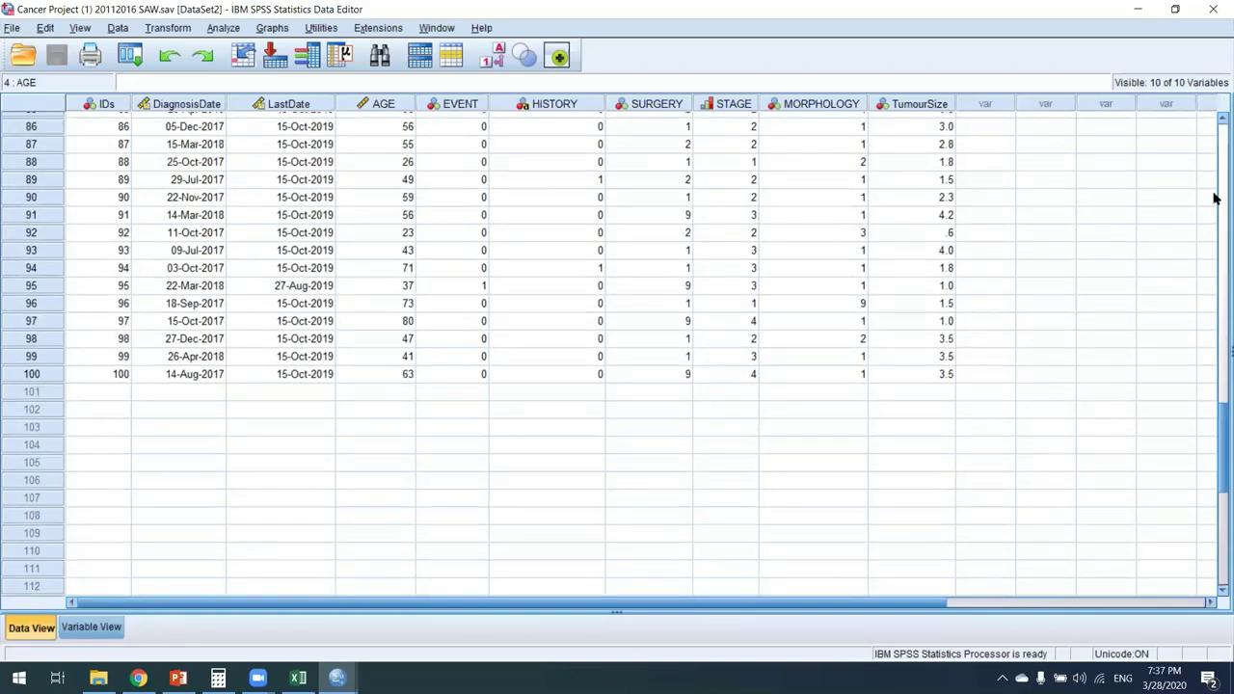
{"action": "scroll", "coordinate": [1216, 169], "scroll_direction": "up", "scroll_amount": 14}
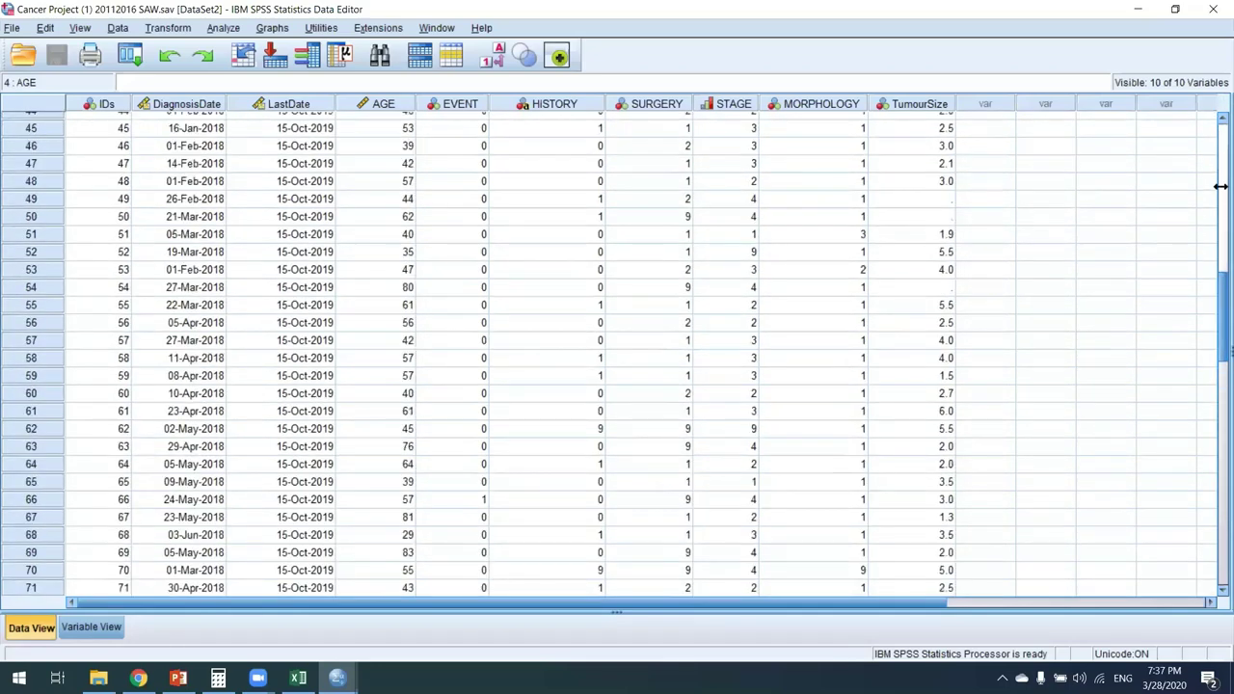
{"action": "scroll", "coordinate": [1220, 195], "scroll_direction": "up", "scroll_amount": 15}
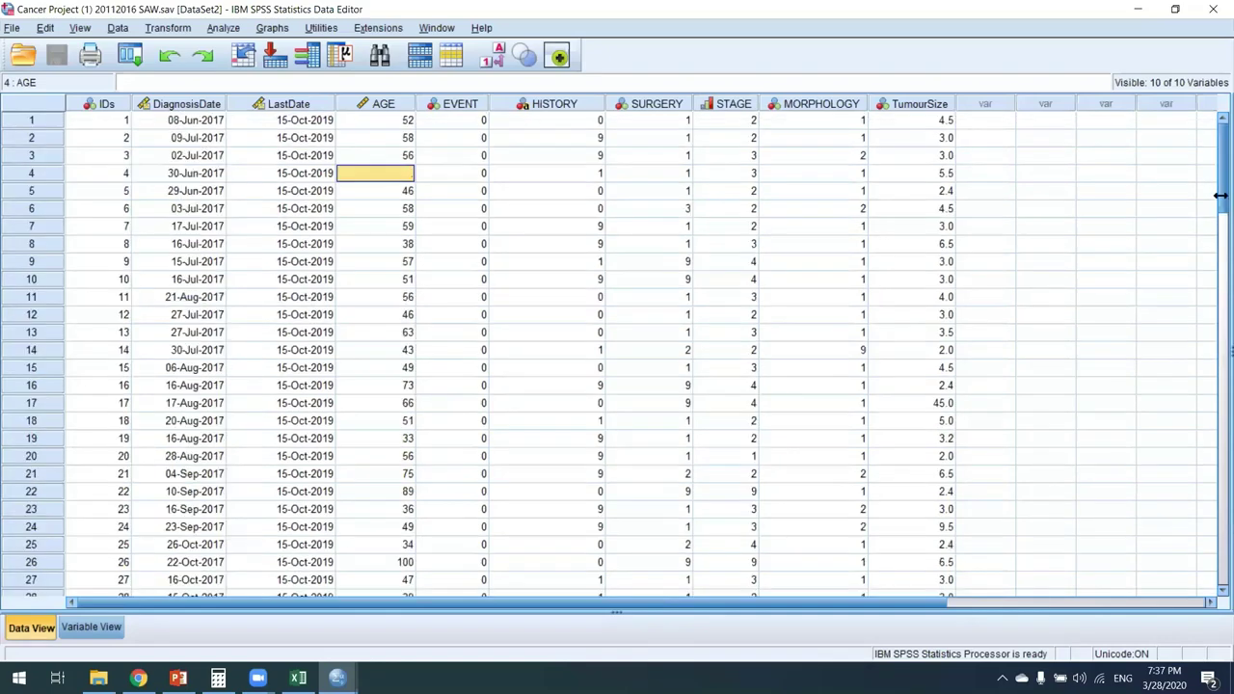
{"action": "scroll", "coordinate": [1216, 212], "scroll_direction": "down", "scroll_amount": 5}
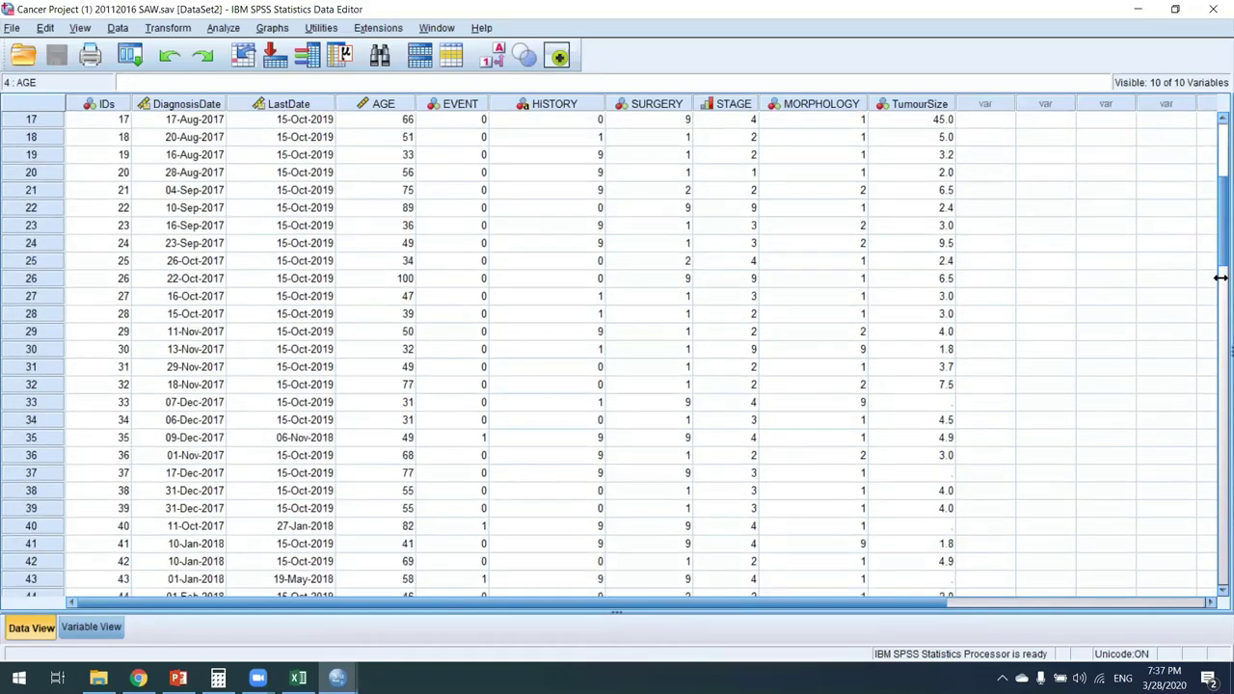
{"action": "scroll", "coordinate": [1218, 289], "scroll_direction": "down", "scroll_amount": 8}
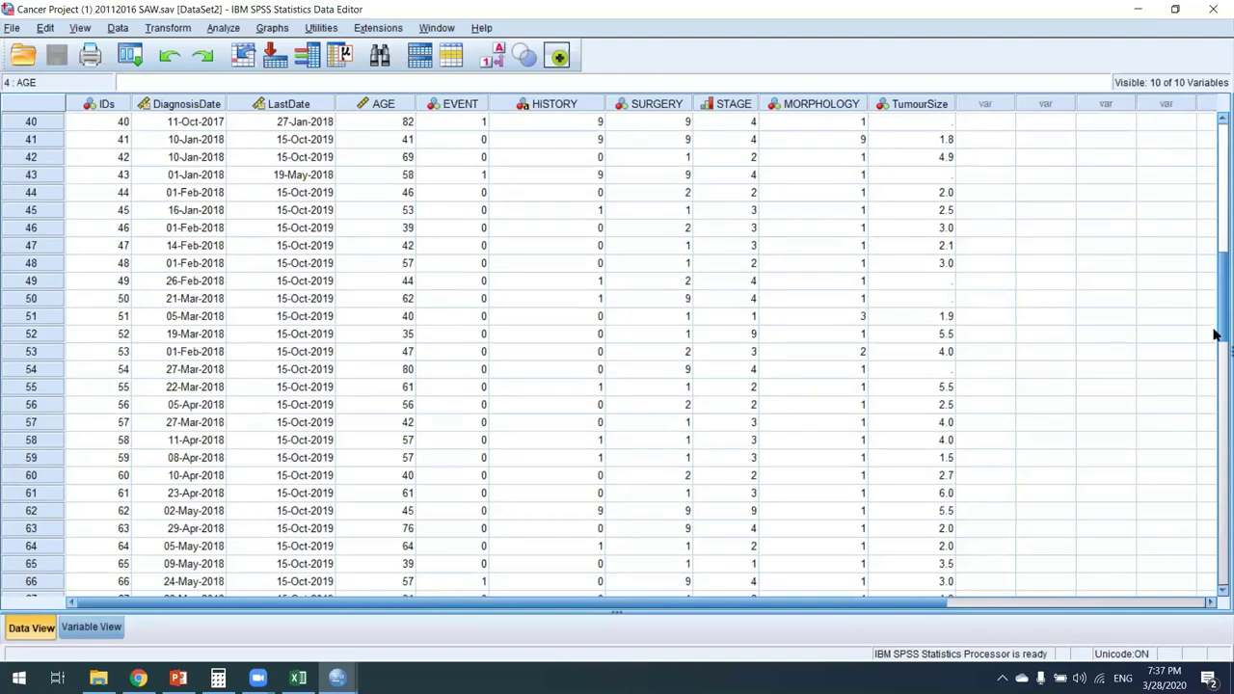
{"action": "scroll", "coordinate": [1216, 333], "scroll_direction": "down", "scroll_amount": 4}
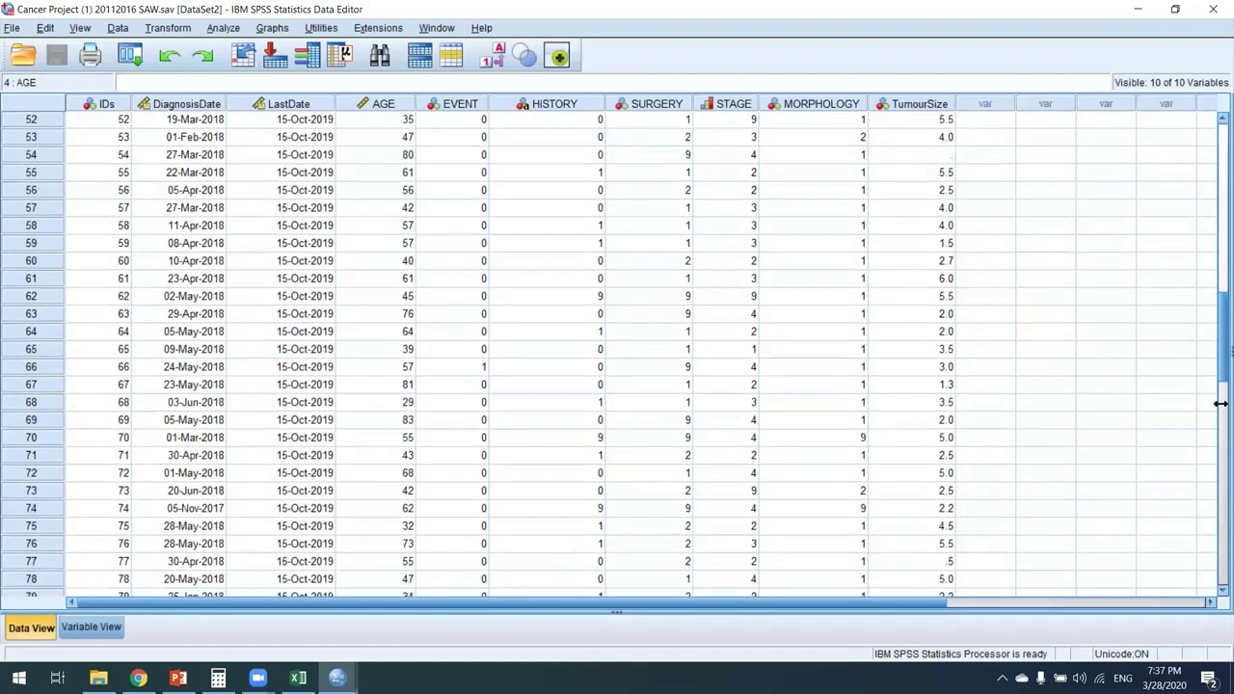
{"action": "scroll", "coordinate": [1219, 414], "scroll_direction": "down", "scroll_amount": 8}
{"action": "scroll", "coordinate": [1140, 454], "scroll_direction": "down", "scroll_amount": 1}
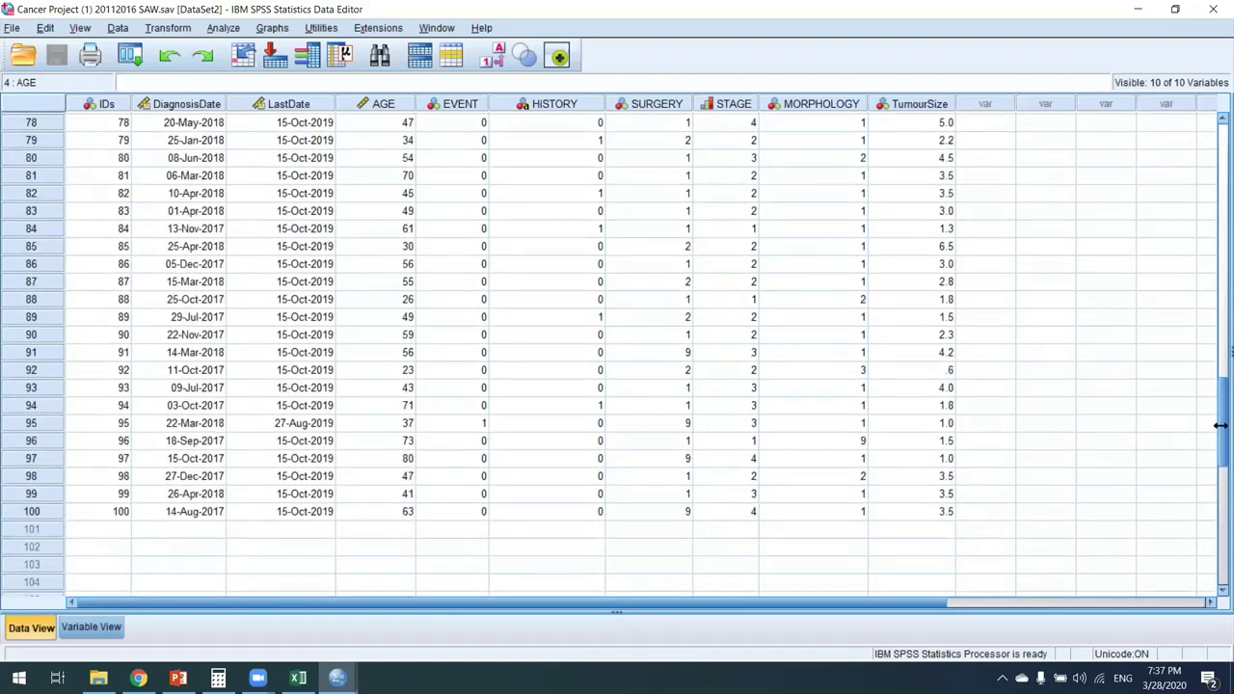
{"action": "scroll", "coordinate": [1212, 333], "scroll_direction": "up", "scroll_amount": 1}
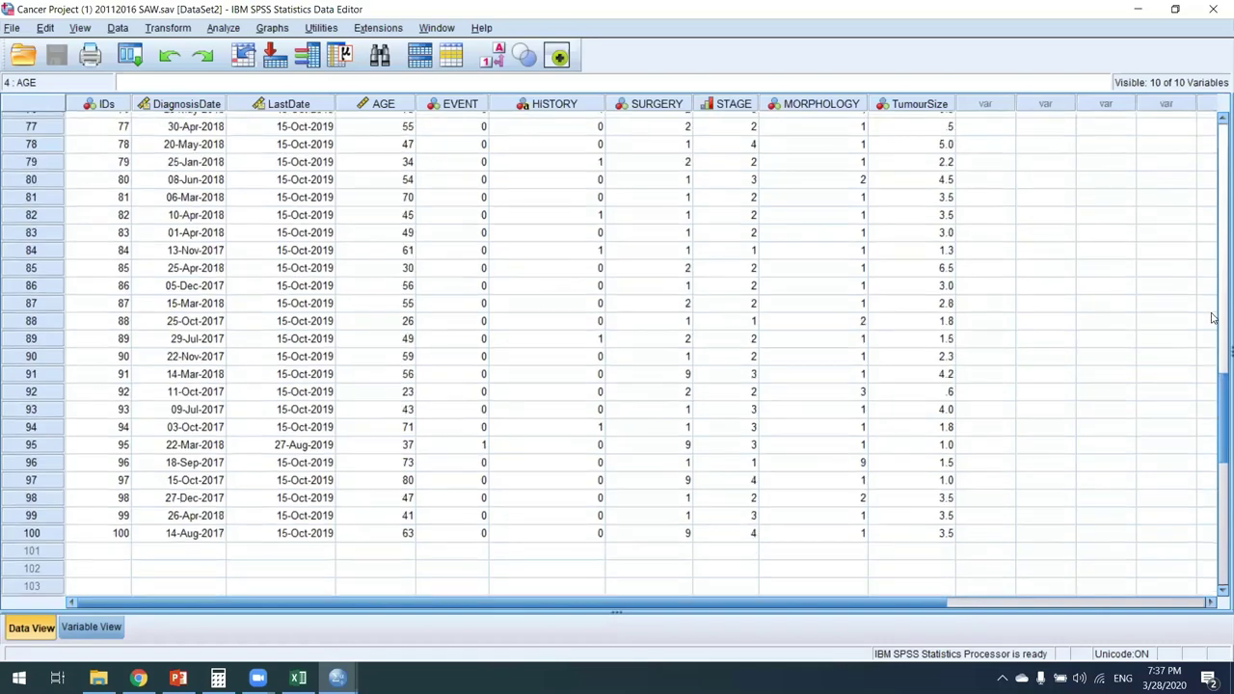
Select the TumourSize value of case 17 and return to the first cases of the dataset.
{"action": "scroll", "coordinate": [1212, 303], "scroll_direction": "up", "scroll_amount": 15}
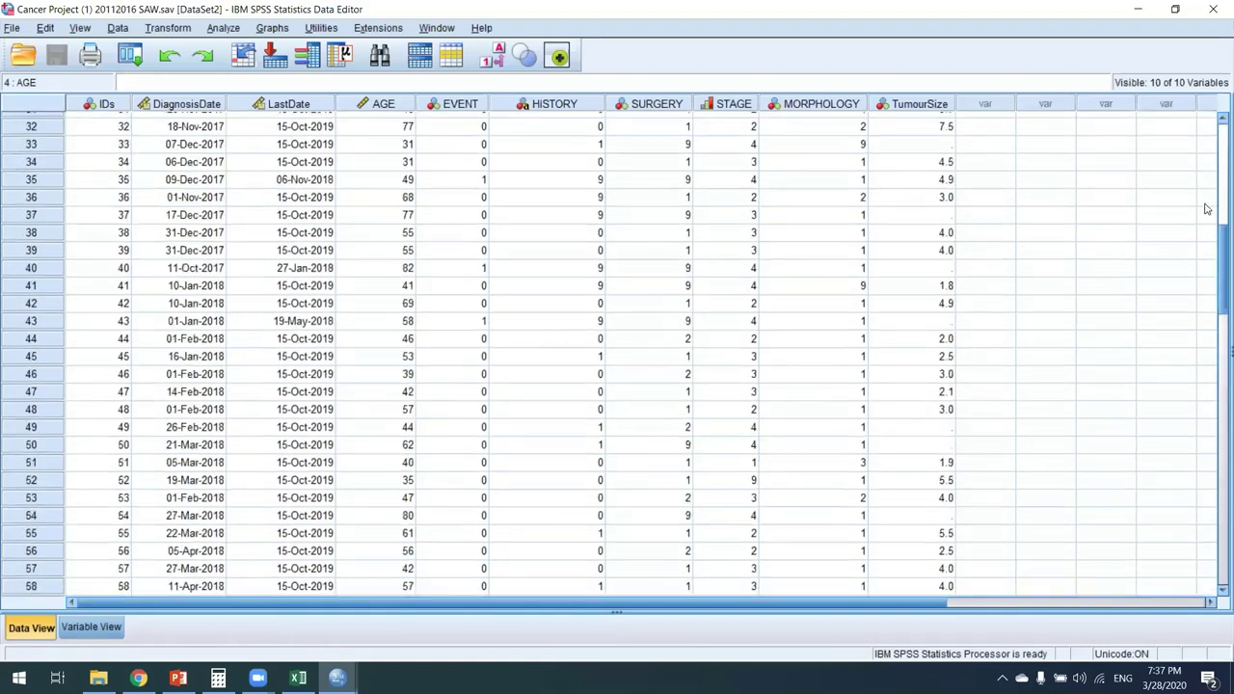
{"action": "scroll", "coordinate": [939, 212], "scroll_direction": "up", "scroll_amount": 7}
{"action": "left_click", "coordinate": [940, 209]}
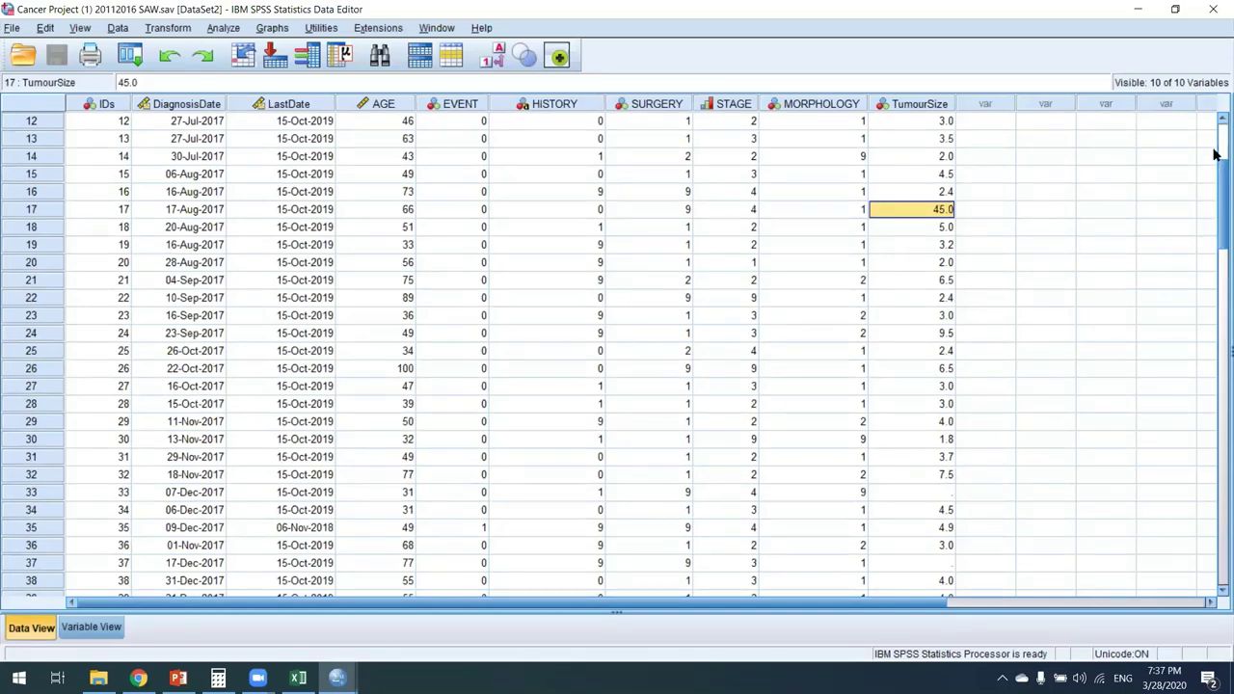
{"action": "left_click_drag", "start_coordinate": [1214, 193], "coordinate": [1218, 125]}
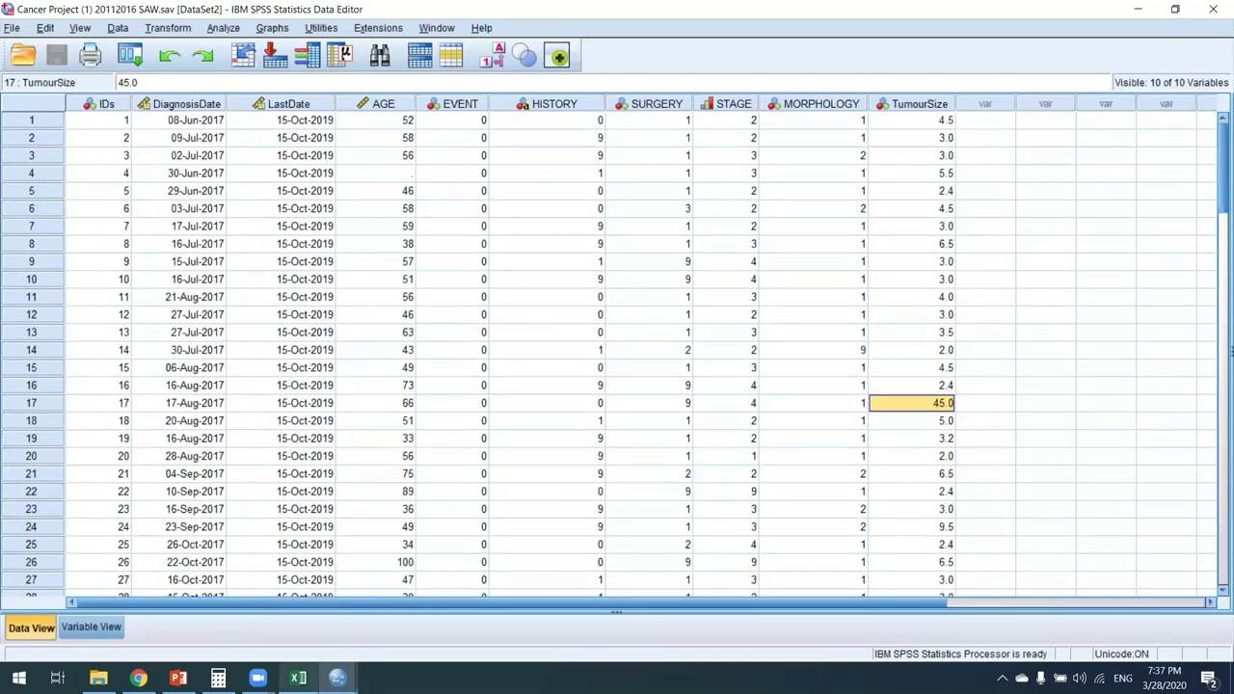
Switch to the Managing and Cleaning Data presentation in PowerPoint and show slide 12, 2.3 Treating data.
{"action": "left_click", "coordinate": [200, 638]}
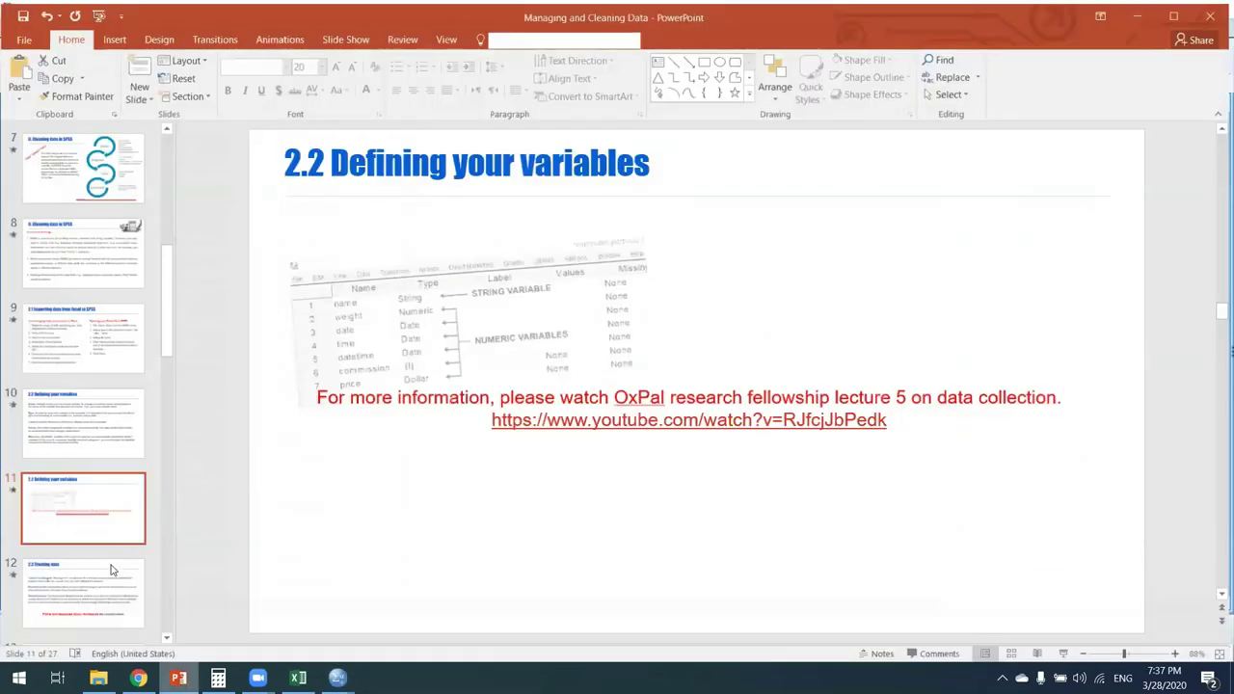
{"action": "left_click", "coordinate": [111, 570]}
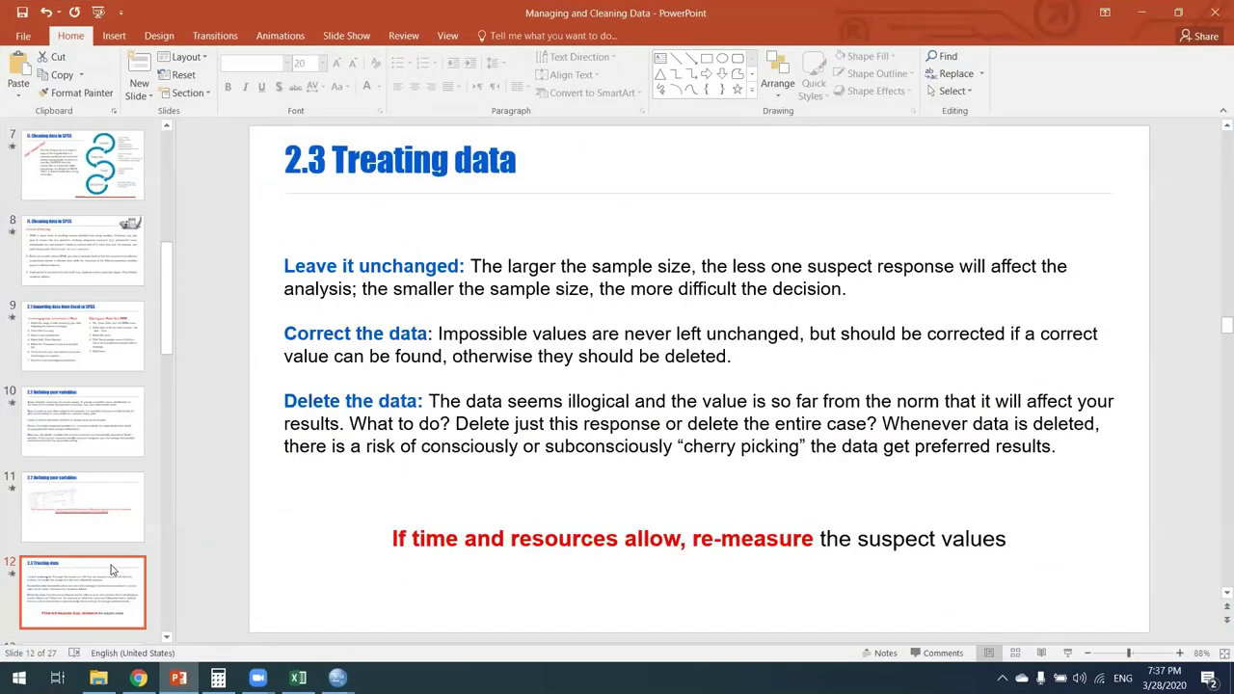
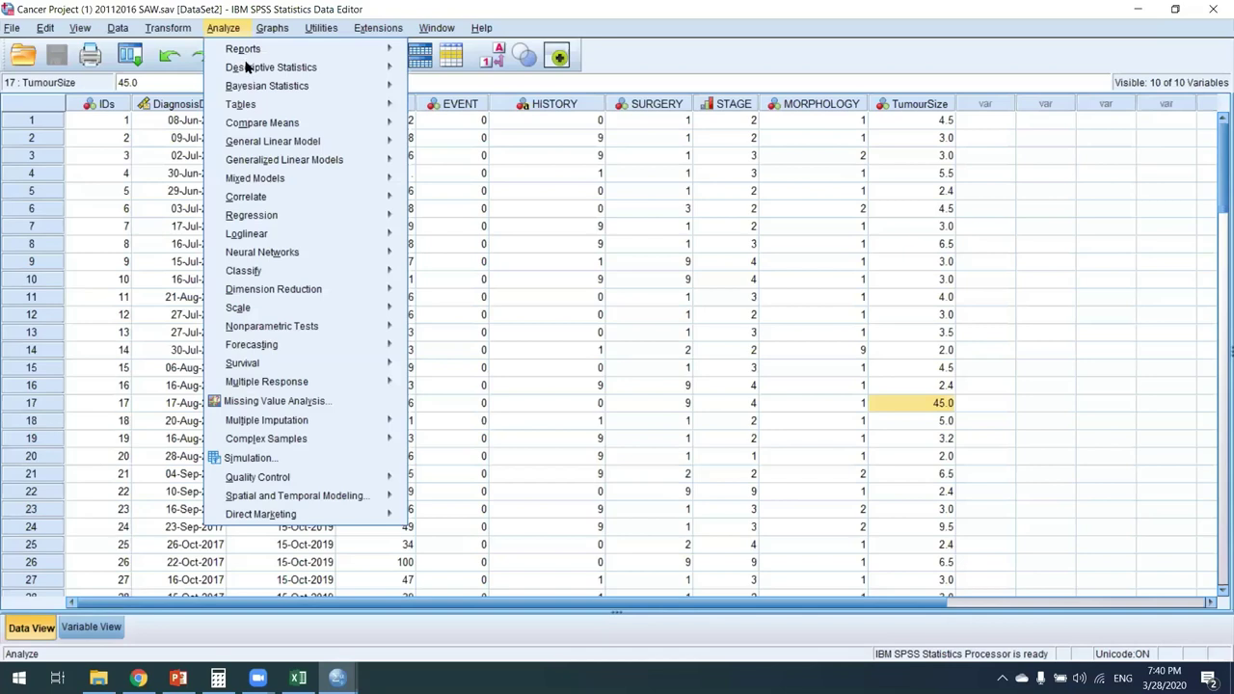
Run Frequencies with frequency tables for all variables from Date of diagnosis to Tumour size, leaving out Patient ID.
{"action": "mouse_move", "coordinate": [246, 65]}
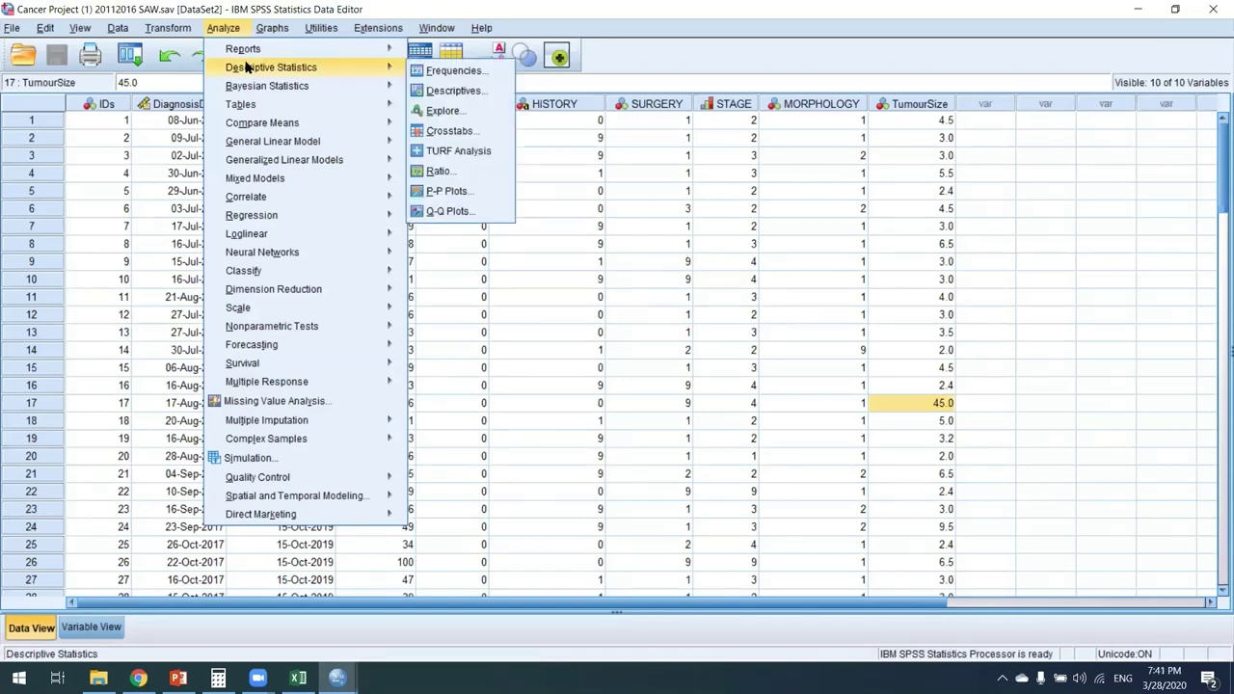
{"action": "left_click", "coordinate": [459, 73]}
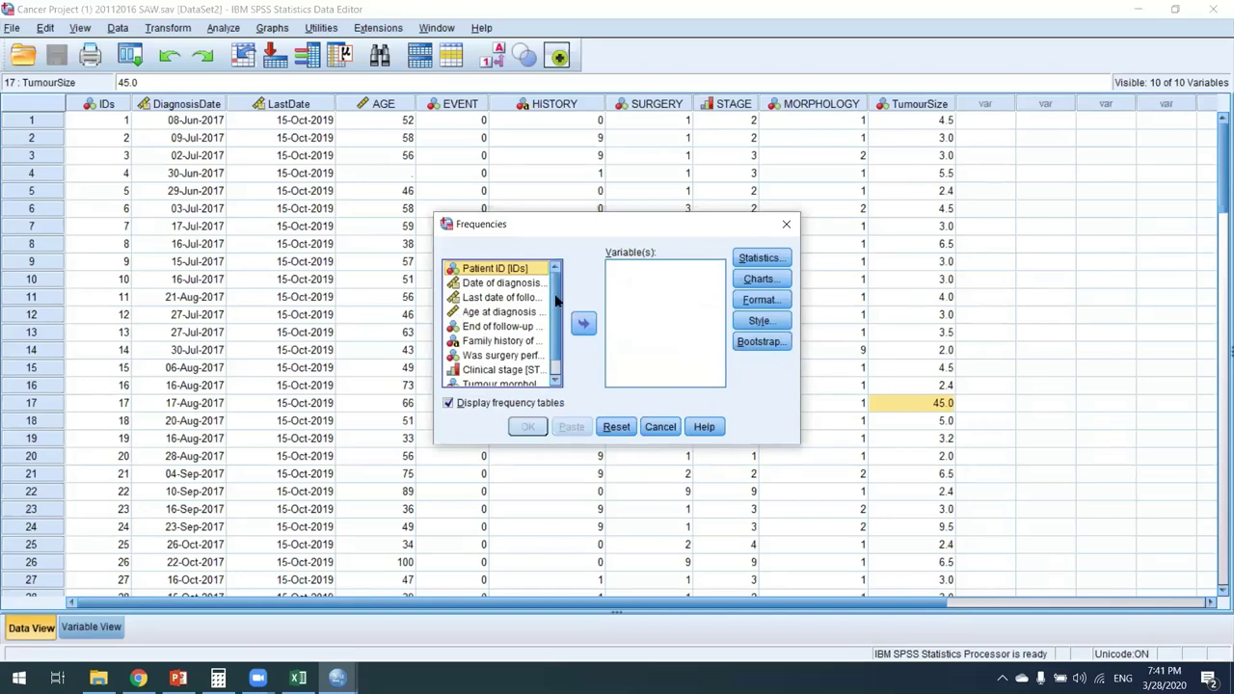
{"action": "scroll", "coordinate": [555, 301], "scroll_direction": "down", "scroll_amount": 1}
{"action": "left_click", "coordinate": [522, 286], "text": "shift"}
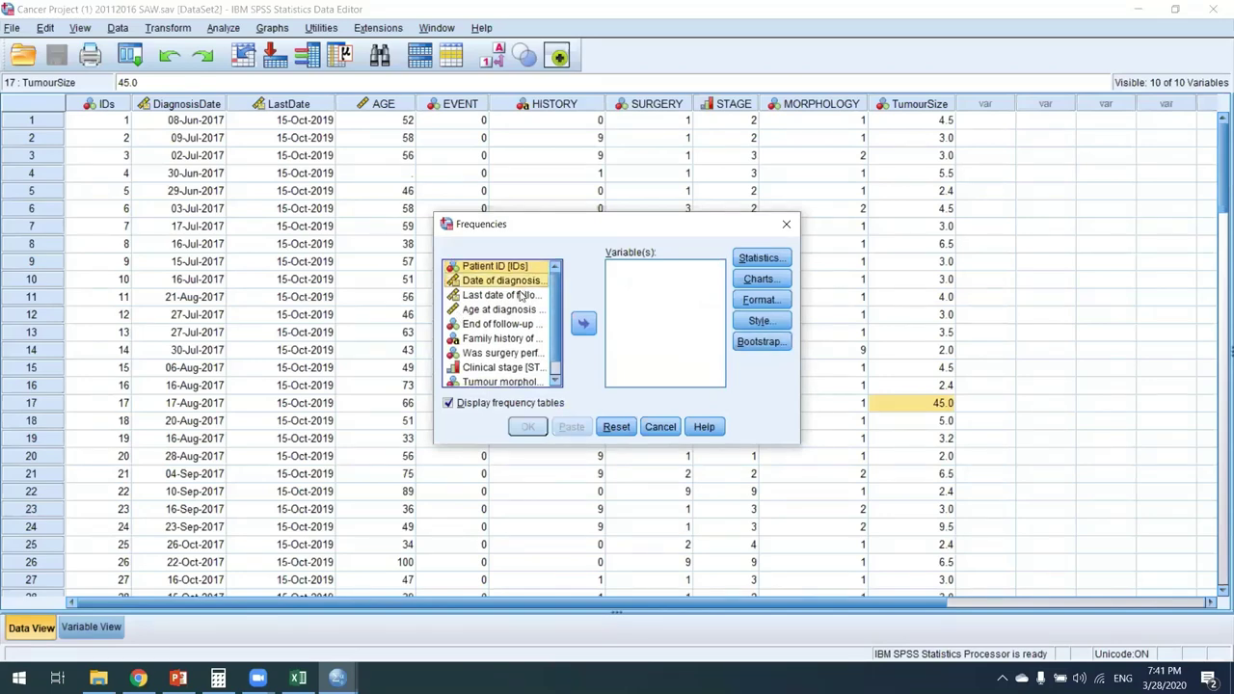
{"action": "left_click", "coordinate": [520, 295], "text": "shift"}
{"action": "left_click", "coordinate": [521, 309], "text": "shift"}
{"action": "left_click", "coordinate": [518, 269], "text": "ctrl"}
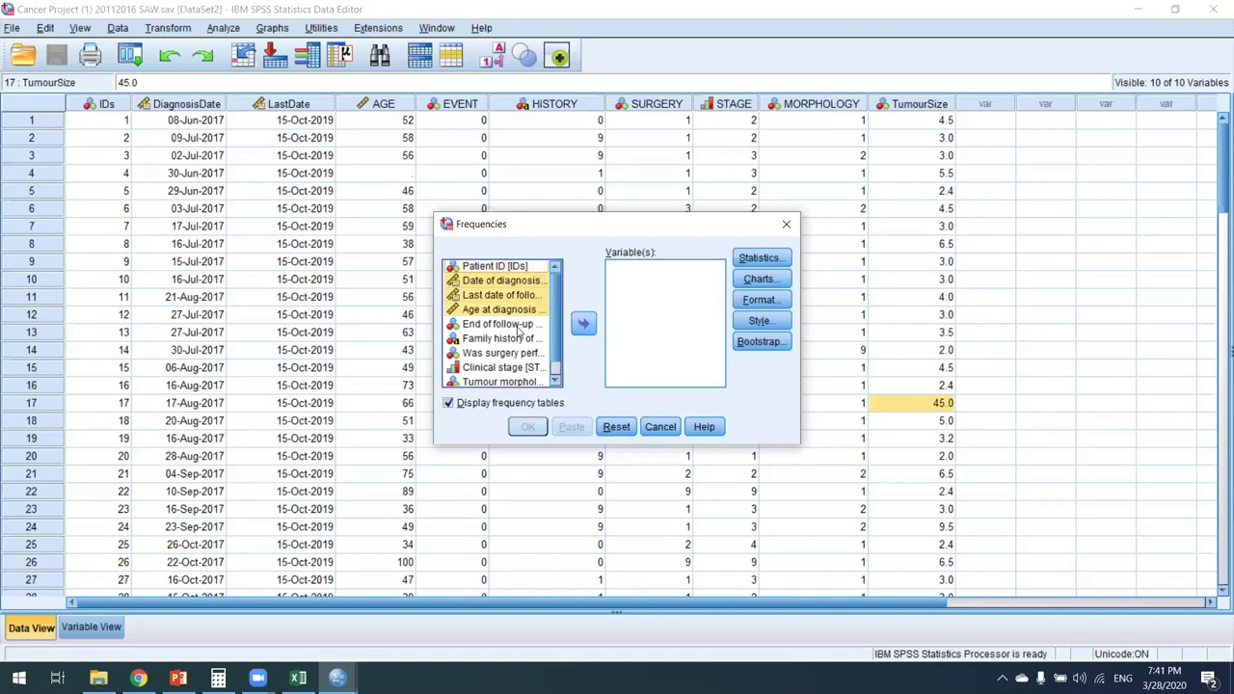
{"action": "left_click", "coordinate": [521, 327], "text": "ctrl"}
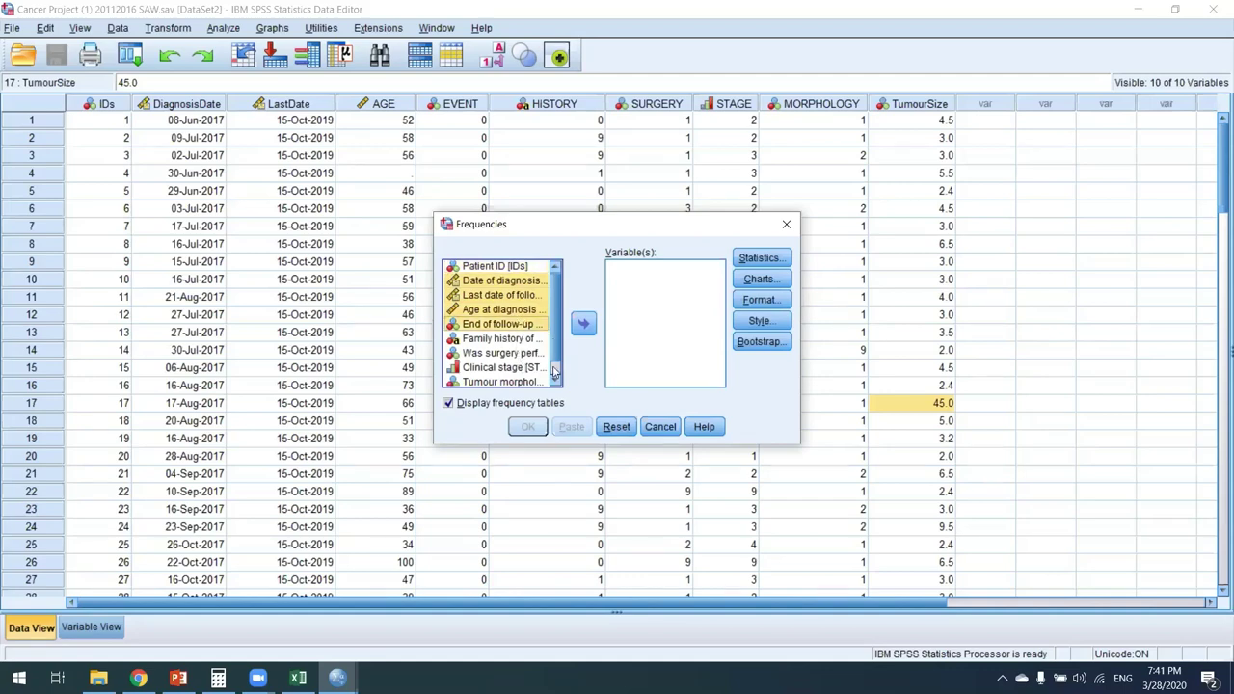
{"action": "left_click", "coordinate": [528, 381], "text": "shift"}
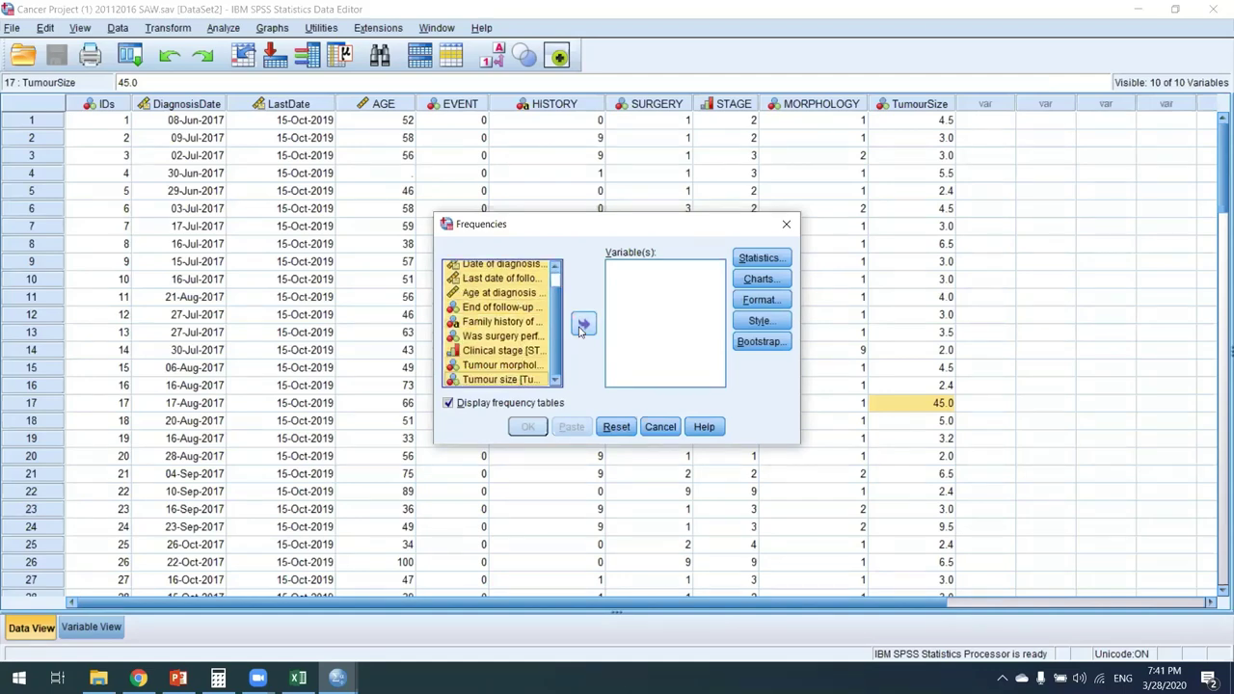
{"action": "left_click", "coordinate": [583, 323]}
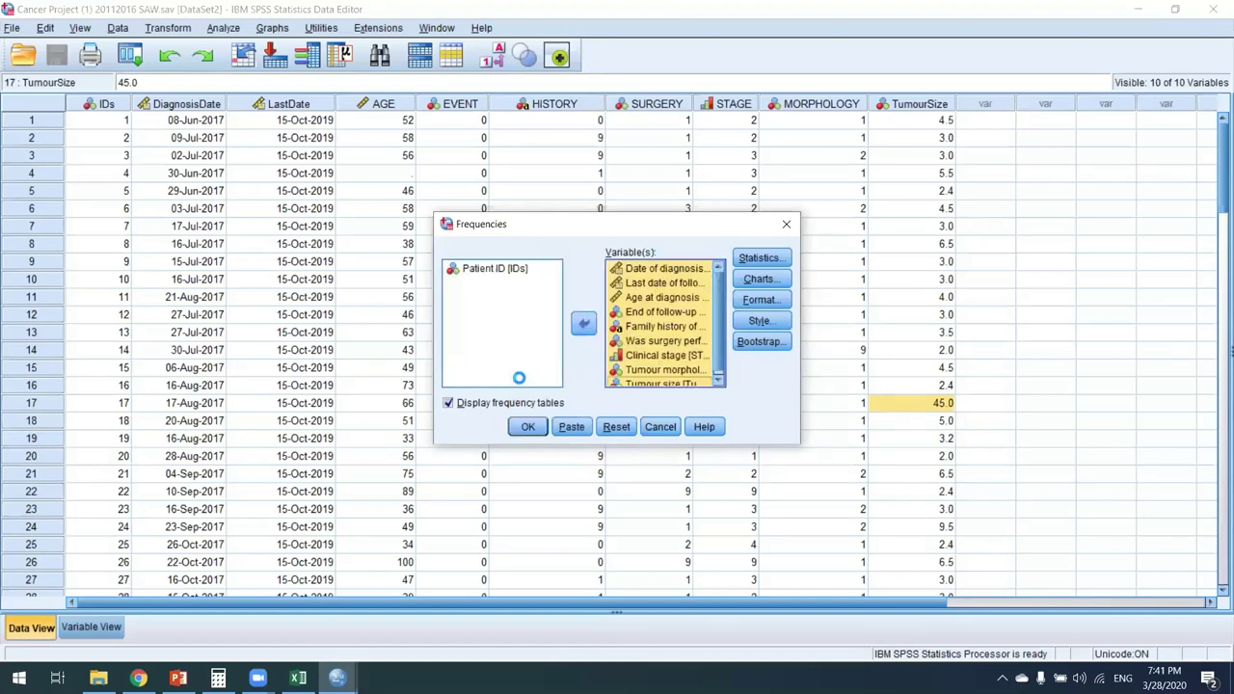
{"action": "key", "text": "Return"}
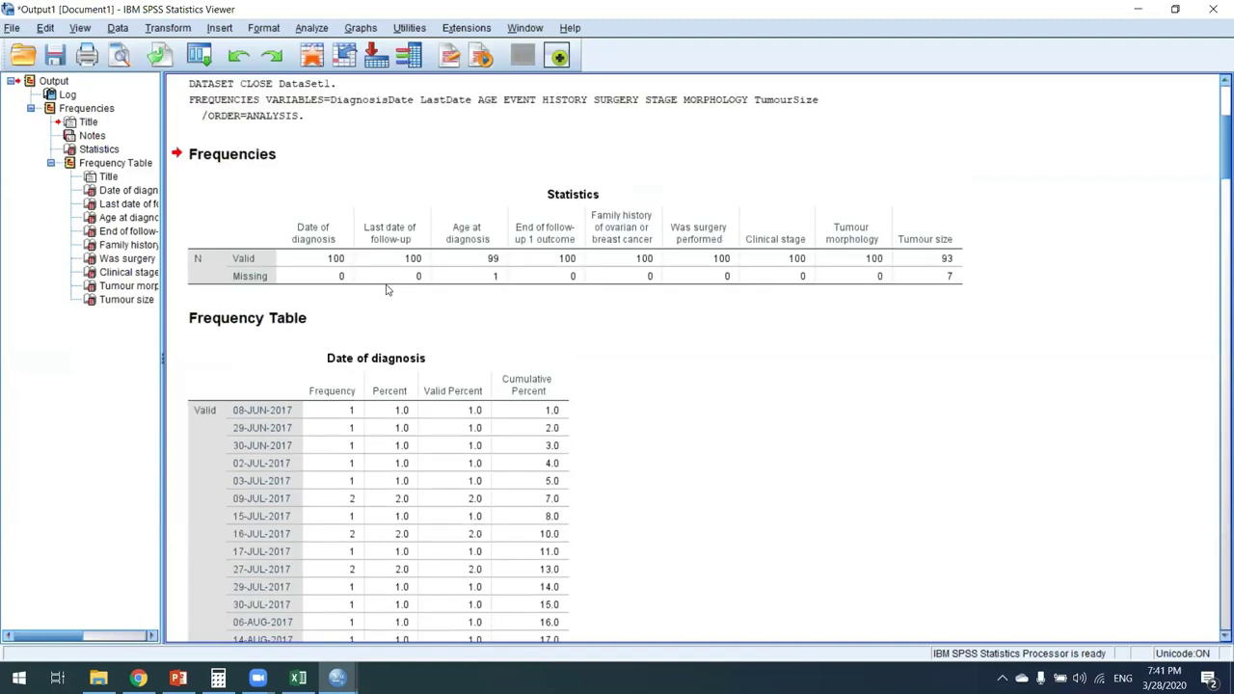
Examine the Statistics table and every frequency table through Tumour size for missing and suspicious values.
{"action": "double_click", "coordinate": [501, 287]}
{"action": "scroll", "coordinate": [1215, 154], "scroll_direction": "down", "scroll_amount": 2}
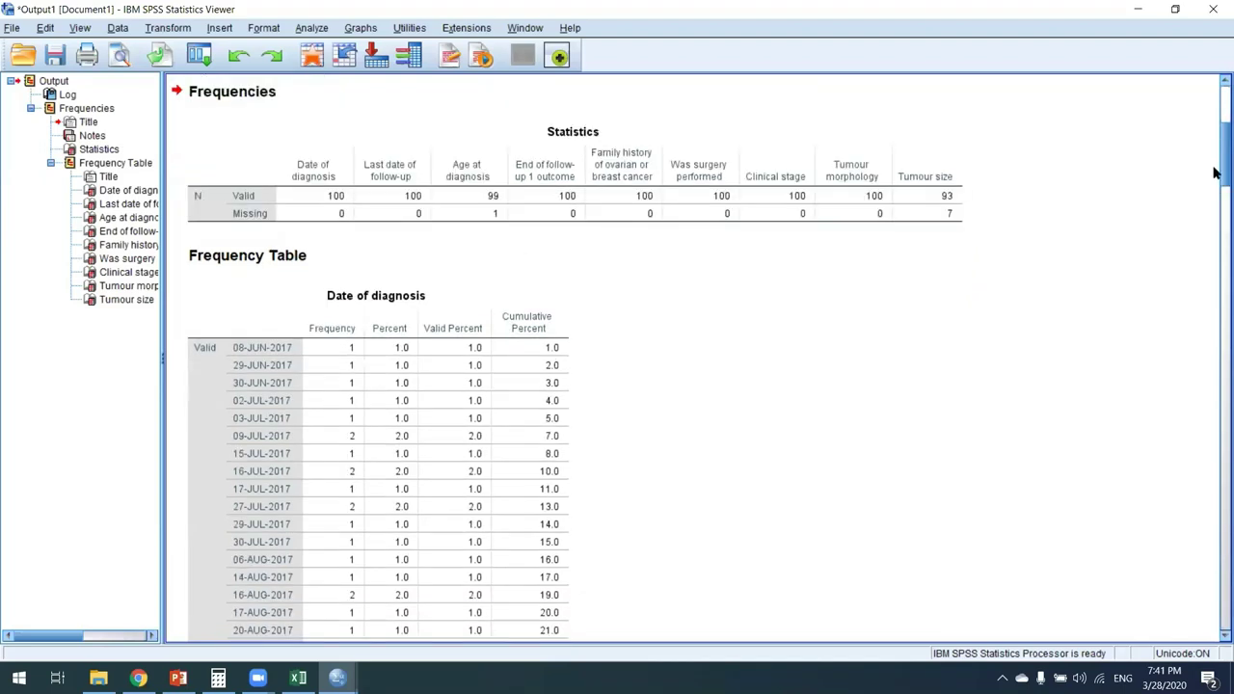
{"action": "scroll", "coordinate": [1214, 159], "scroll_direction": "down", "scroll_amount": 4}
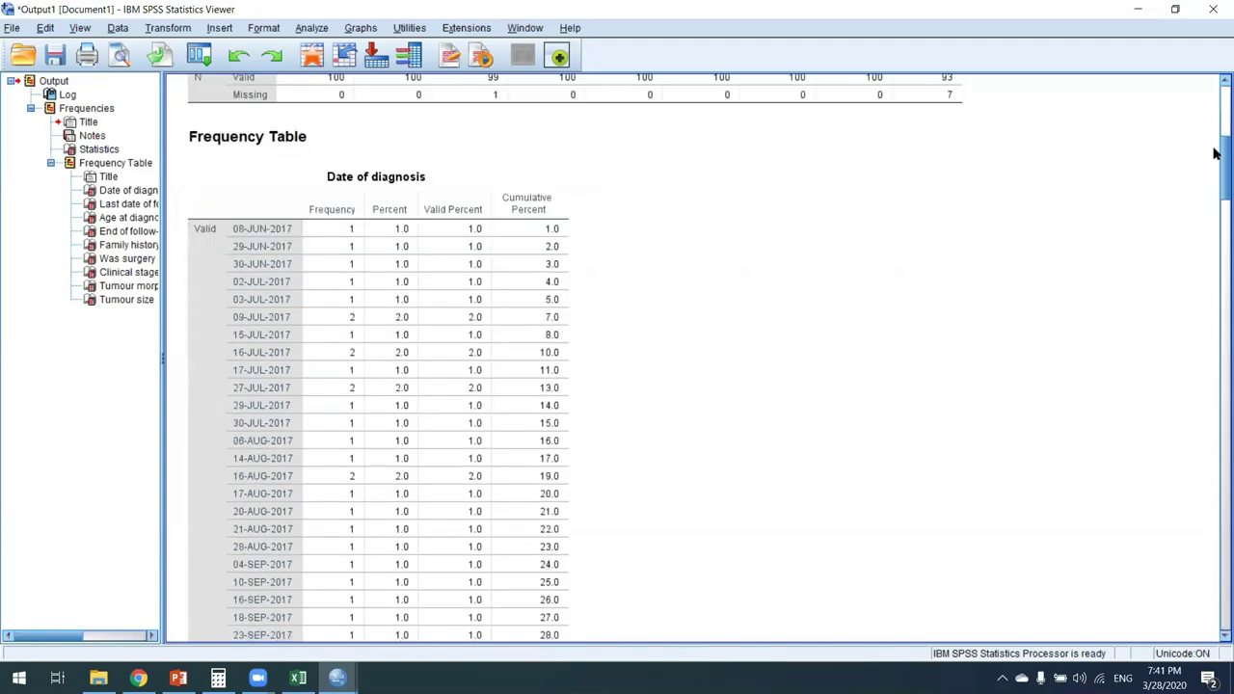
{"action": "scroll", "coordinate": [1215, 159], "scroll_direction": "down", "scroll_amount": 2}
{"action": "scroll", "coordinate": [1214, 193], "scroll_direction": "up", "scroll_amount": 4}
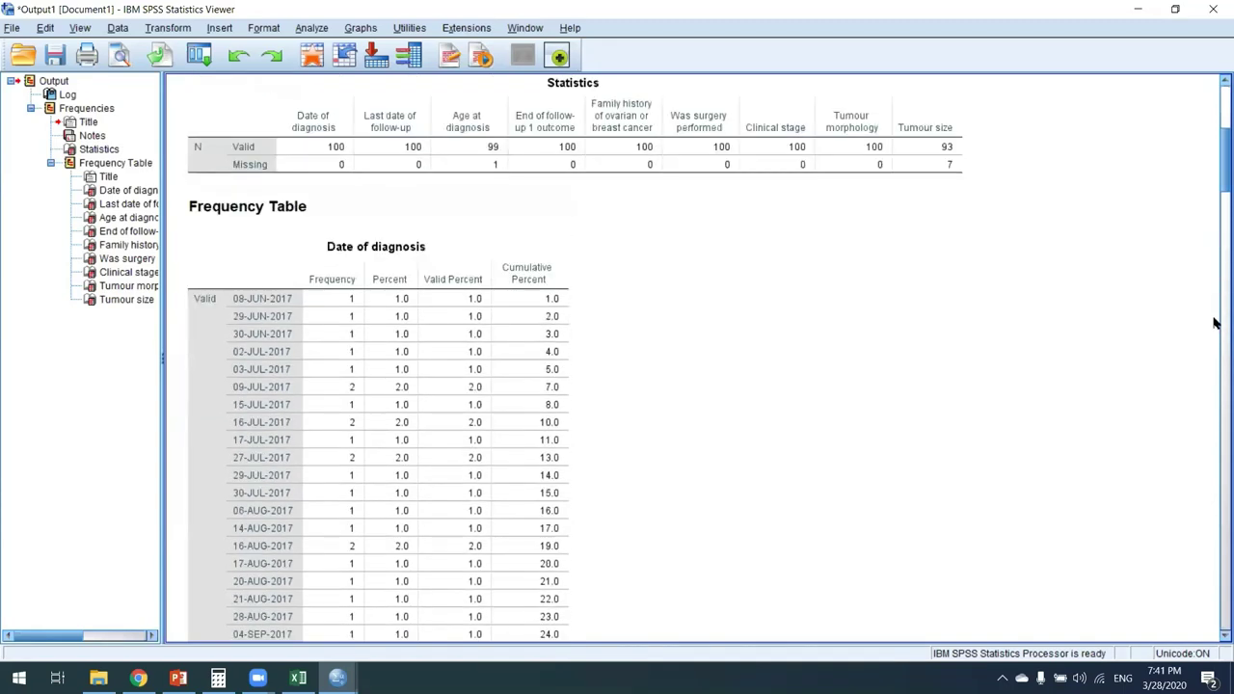
{"action": "scroll", "coordinate": [1214, 323], "scroll_direction": "down", "scroll_amount": 10}
{"action": "scroll", "coordinate": [1213, 396], "scroll_direction": "down", "scroll_amount": 20}
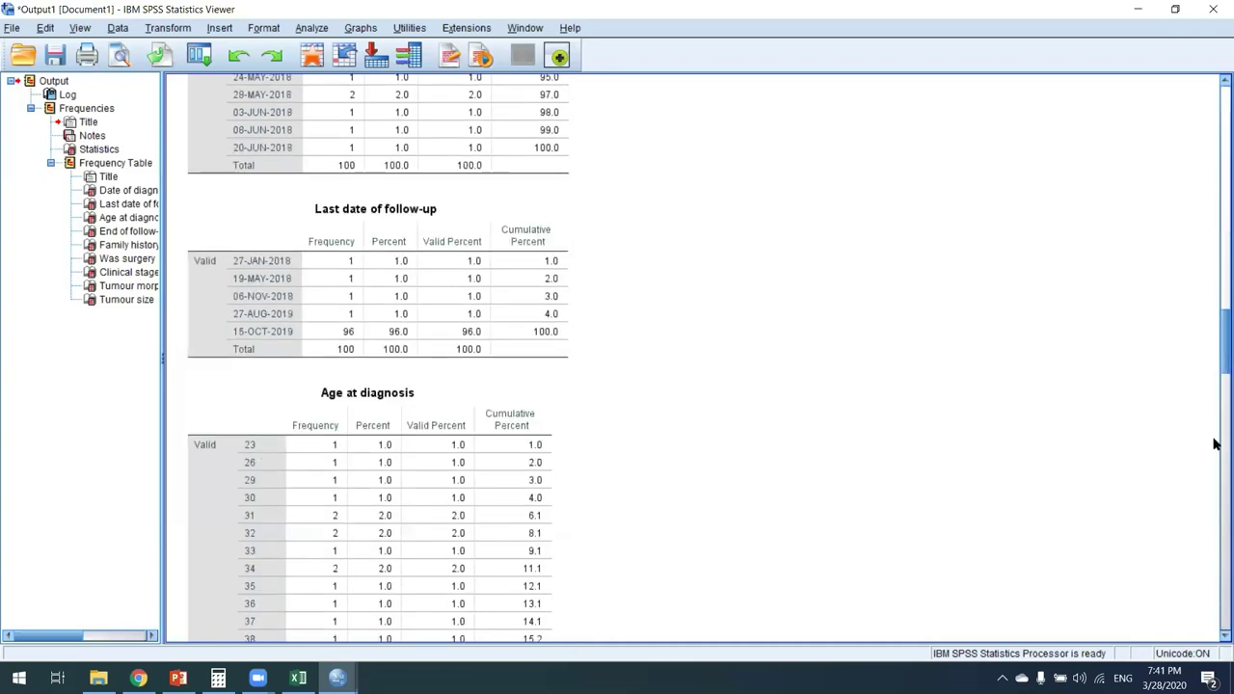
{"action": "scroll", "coordinate": [1215, 472], "scroll_direction": "down", "scroll_amount": 18}
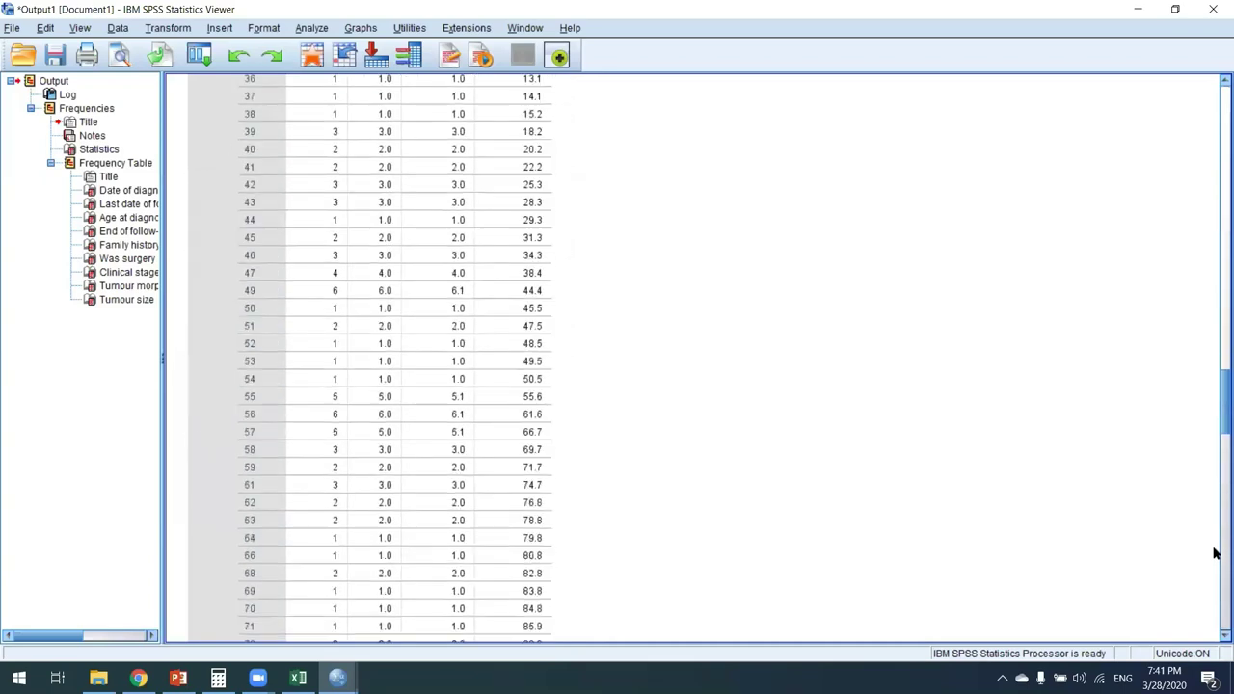
{"action": "scroll", "coordinate": [1214, 592], "scroll_direction": "down", "scroll_amount": 20}
{"action": "scroll", "coordinate": [1214, 599], "scroll_direction": "down", "scroll_amount": 1}
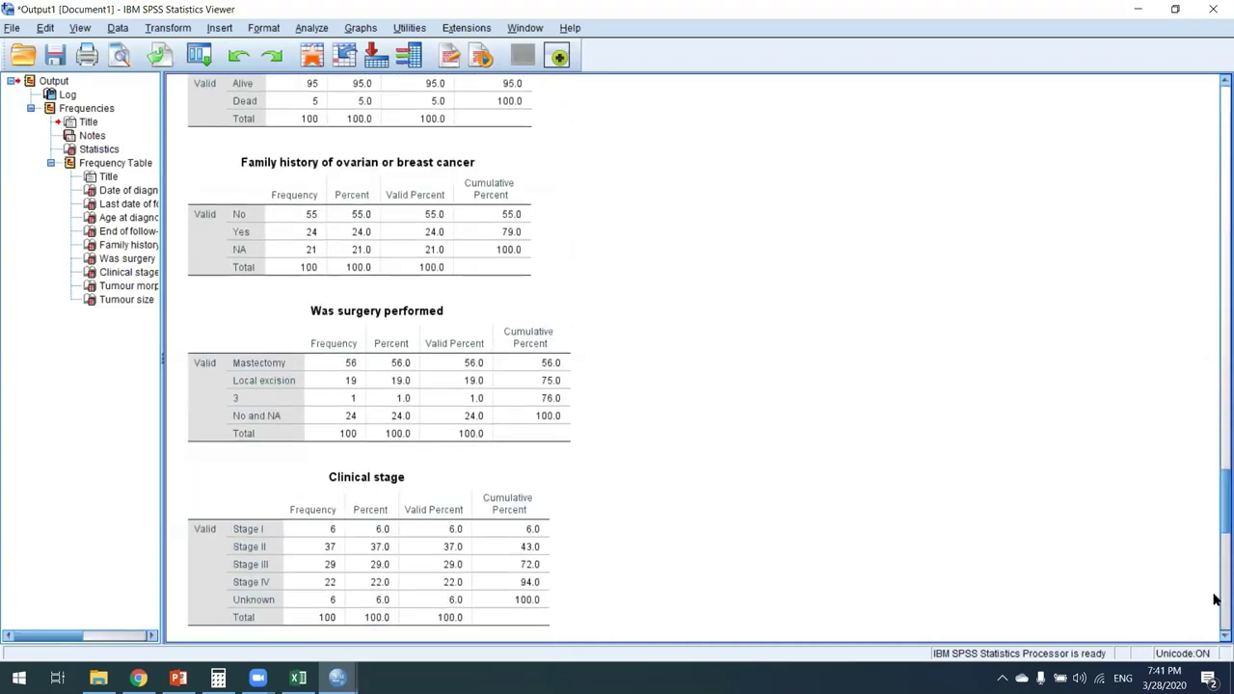
{"action": "scroll", "coordinate": [1214, 598], "scroll_direction": "down", "scroll_amount": 10}
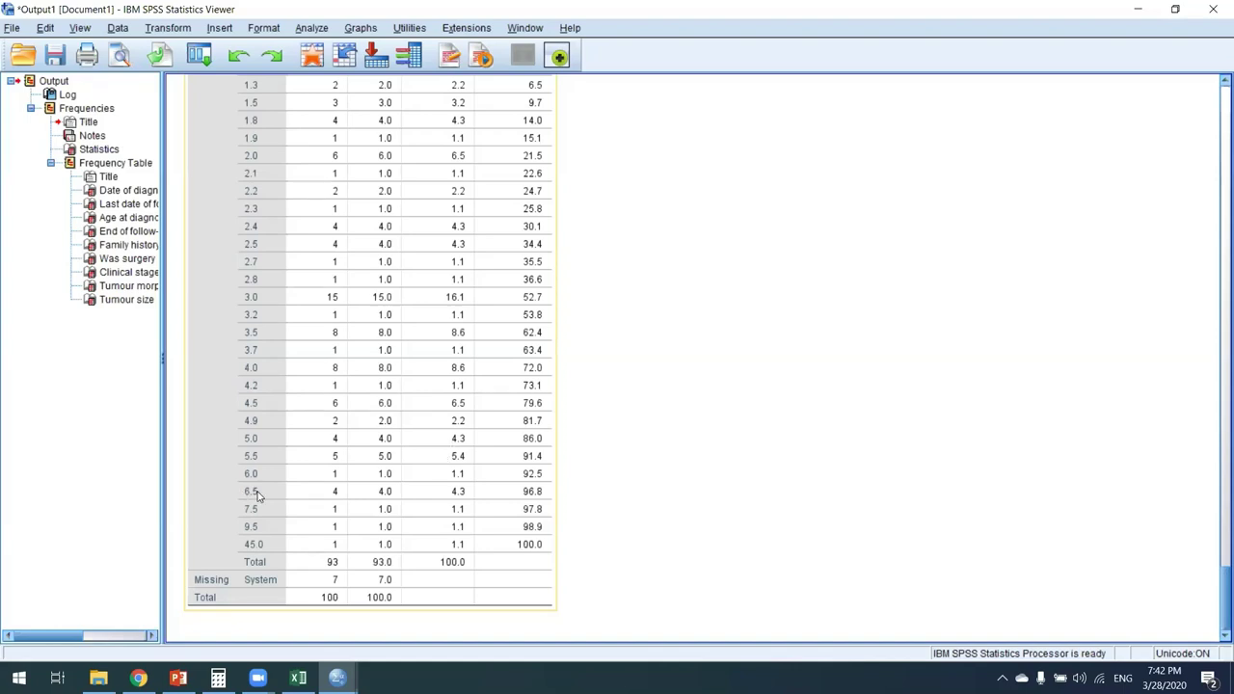
{"action": "left_click", "coordinate": [319, 30]}
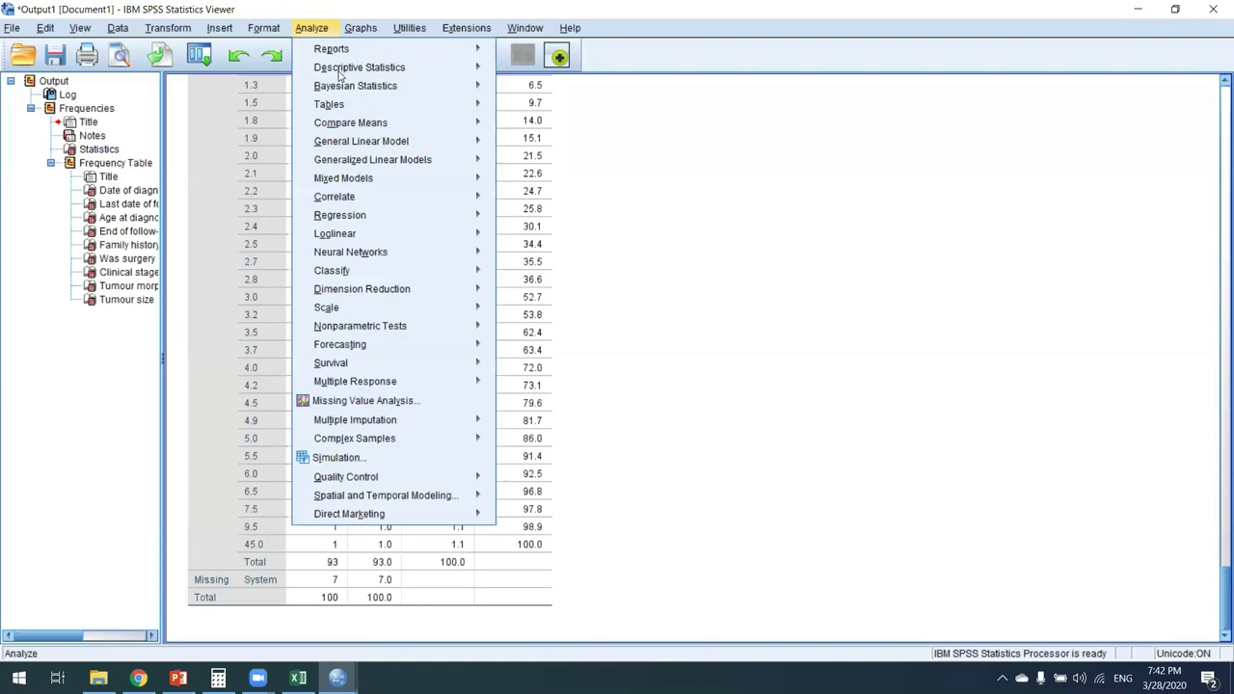
{"action": "mouse_move", "coordinate": [403, 70]}
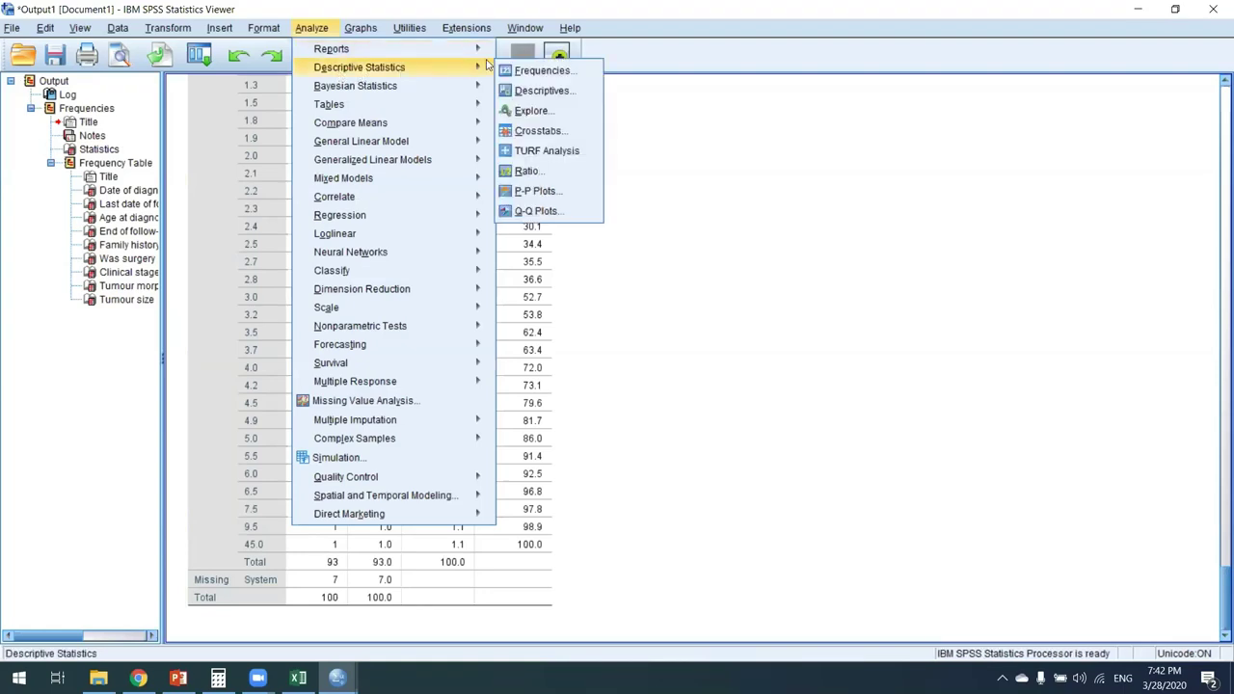
{"action": "left_click", "coordinate": [561, 73]}
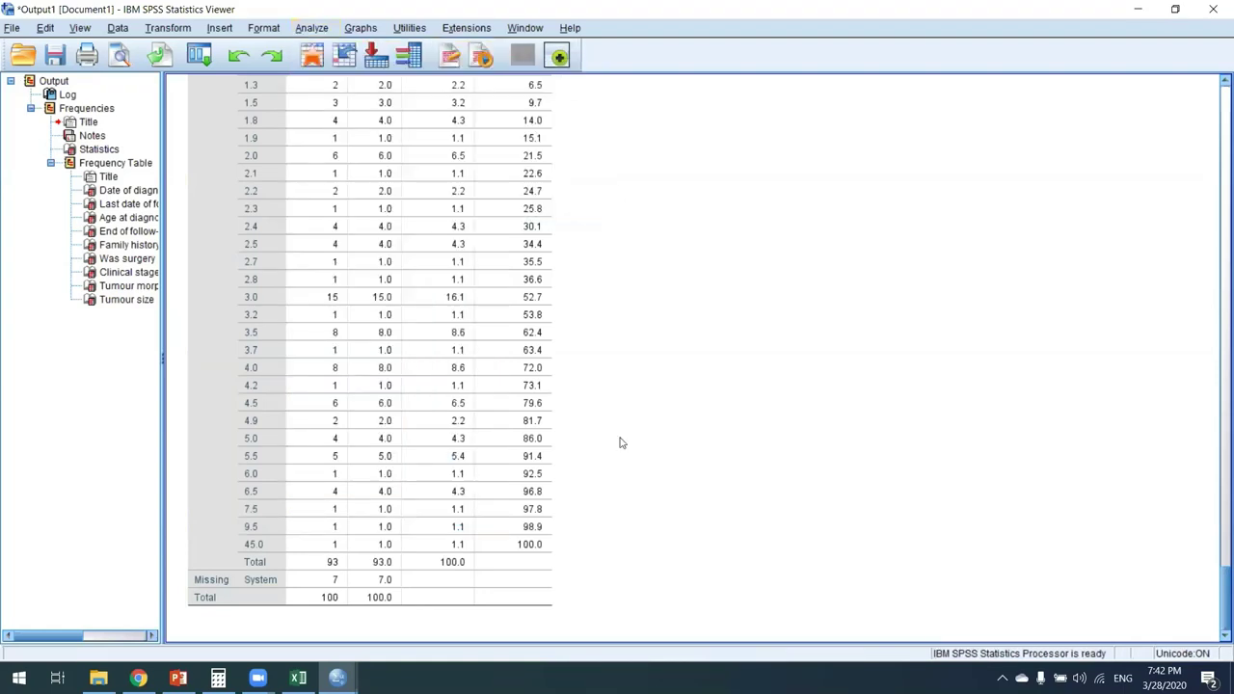
Run Descriptives on Tumour size and save its standardized values as a variable.
{"action": "left_click", "coordinate": [305, 29]}
{"action": "key", "text": "e"}
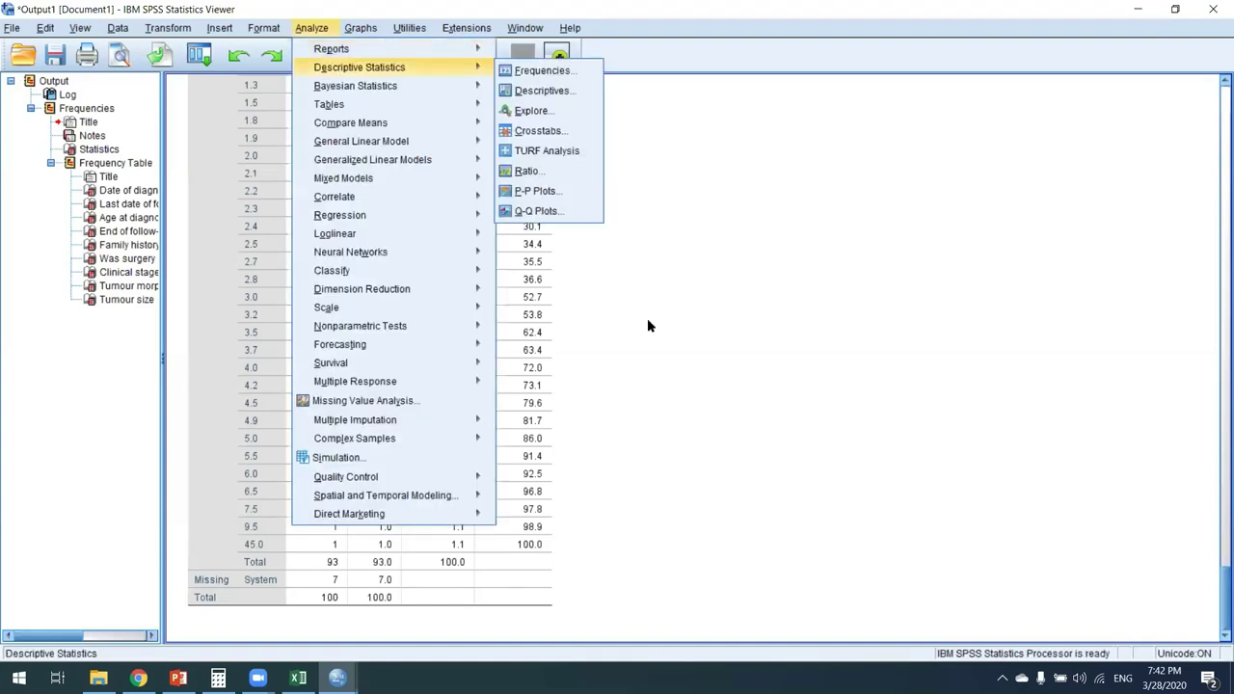
{"action": "key", "text": "d"}
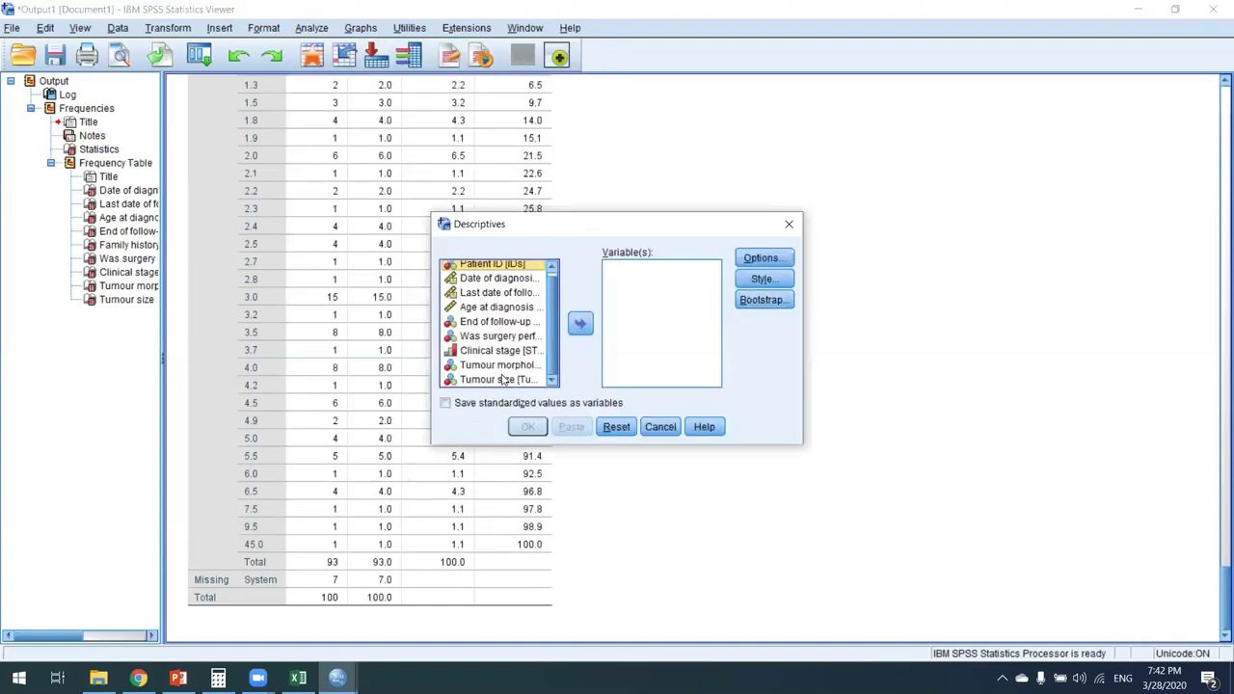
{"action": "left_click", "coordinate": [503, 383]}
{"action": "double_click", "coordinate": [501, 380]}
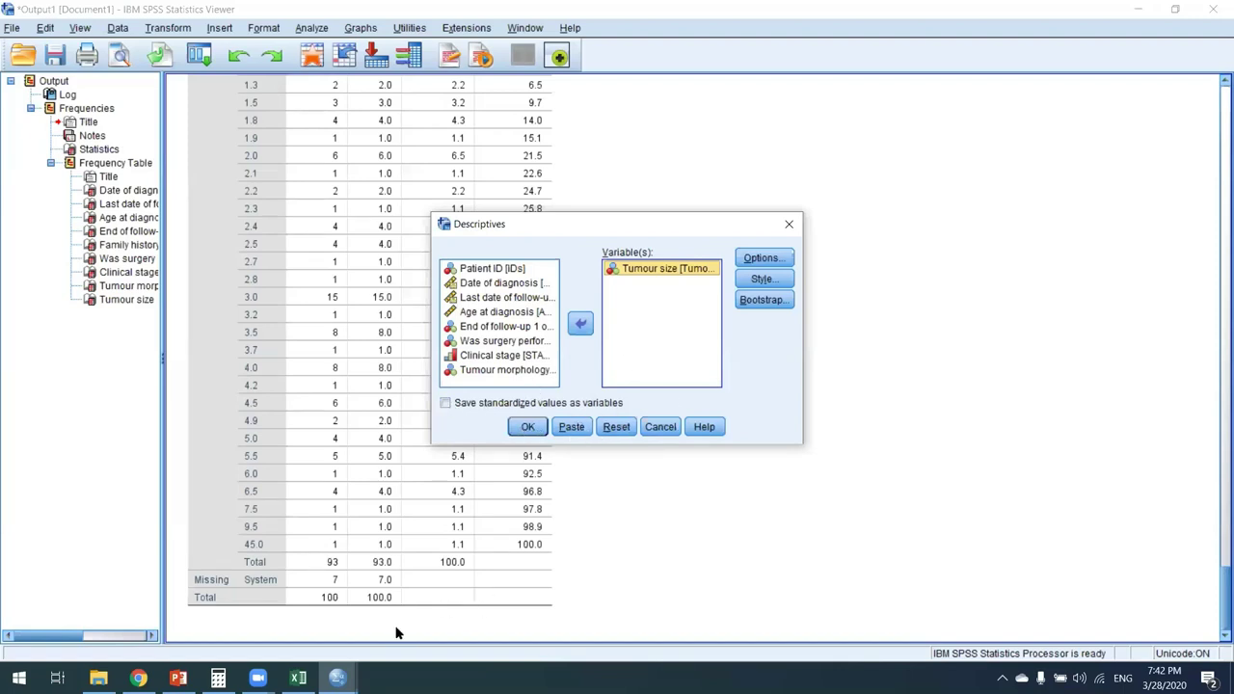
{"action": "key", "text": "alt+z"}
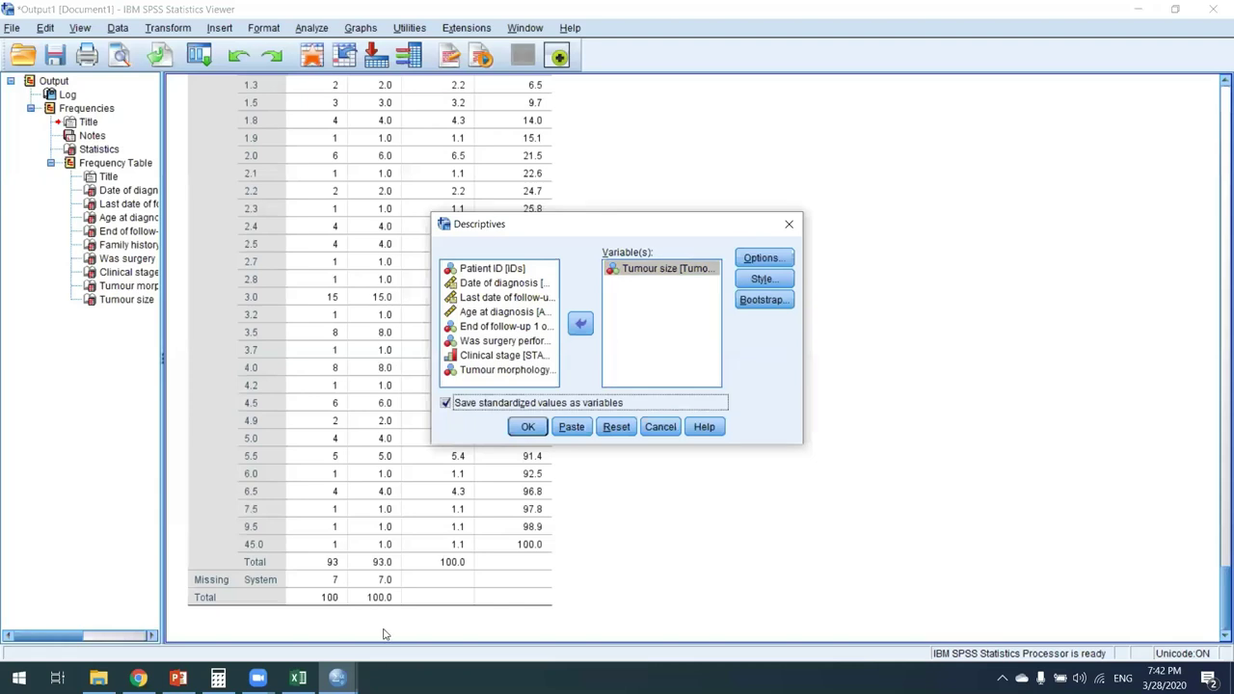
{"action": "key", "text": "Return"}
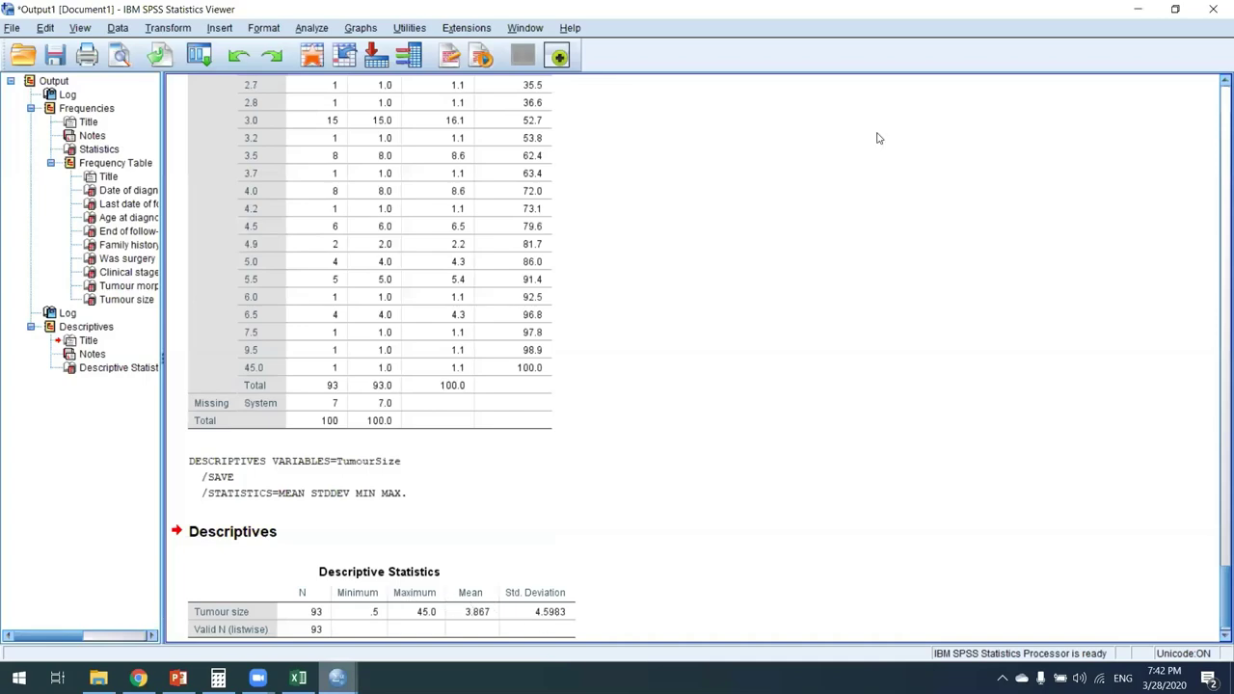
Switch to the dataset and look through the ZTumourSize values from case 17 up to case 2.
{"action": "key", "text": "alt+Tab"}
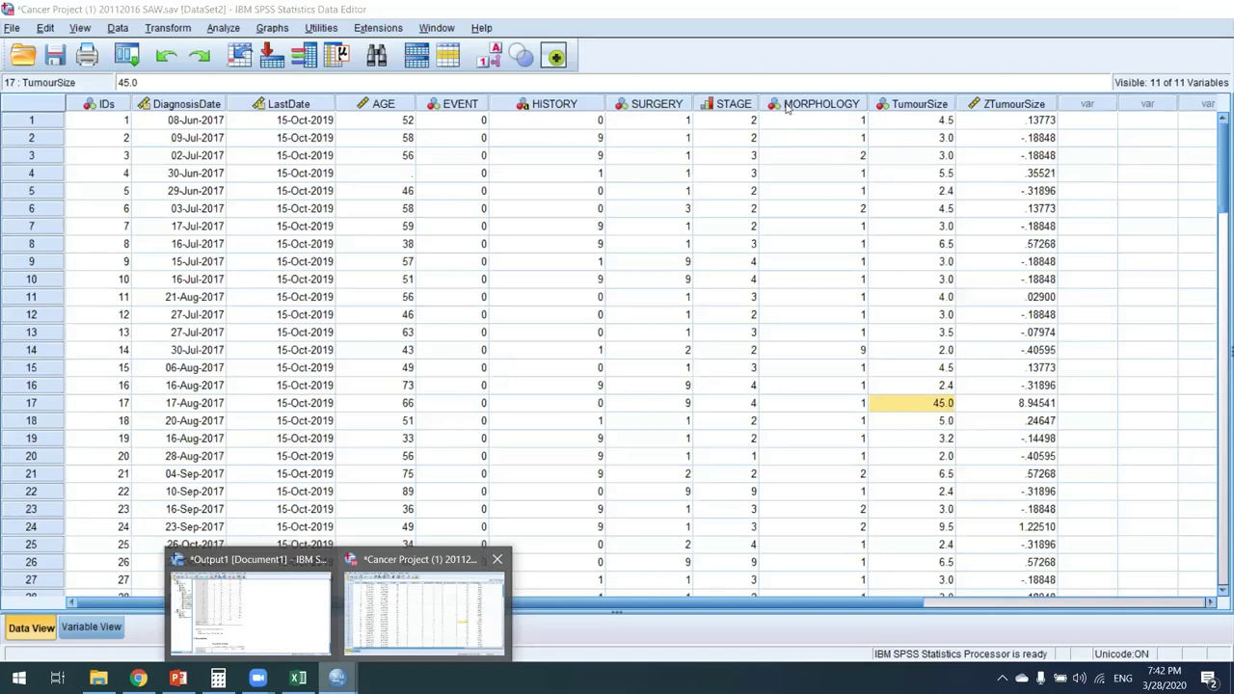
{"action": "scroll", "coordinate": [789, 108], "scroll_direction": "right", "scroll_amount": 2}
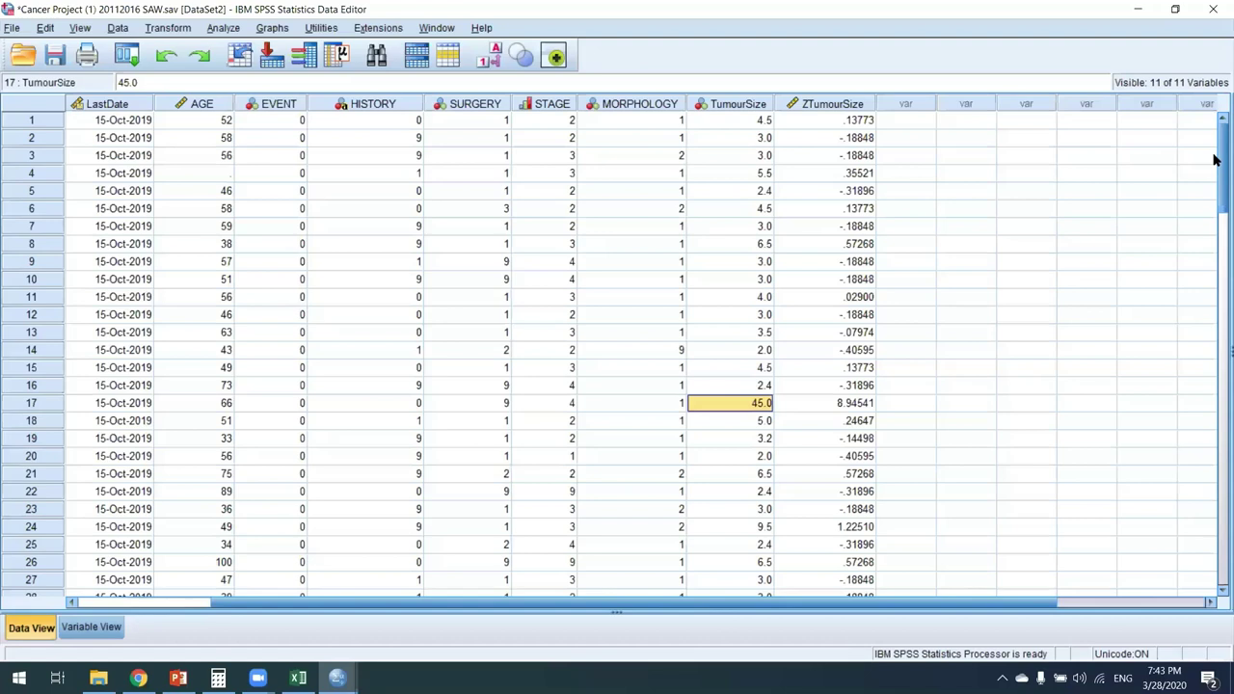
{"action": "key", "text": "Right"}
{"action": "key", "text": "Up"}
{"action": "key", "text": "Up"}
{"action": "key", "text": "Up"}
{"action": "key", "text": "Up"}
{"action": "key", "text": "Up"}
{"action": "key", "text": "Up"}
{"action": "key", "text": "Up"}
{"action": "key", "text": "Up"}
{"action": "key", "text": "Up"}
{"action": "key", "text": "Up"}
{"action": "key", "text": "Up"}
{"action": "key", "text": "Up"}
{"action": "key", "text": "Up"}
{"action": "key", "text": "Up"}
{"action": "key", "text": "Up"}
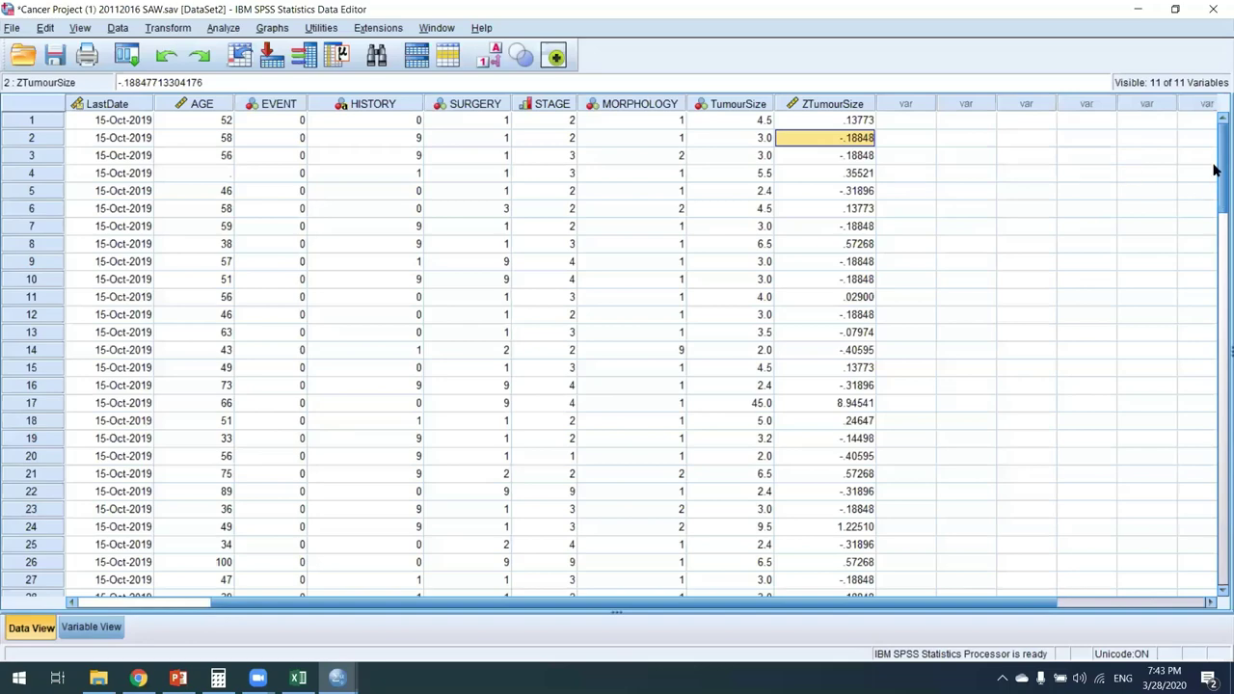
Compare the TumourSize value of case 17 with its ZTumourSize value.
{"action": "key", "text": "Down"}
{"action": "scroll", "coordinate": [1215, 183], "scroll_direction": "down", "scroll_amount": 1}
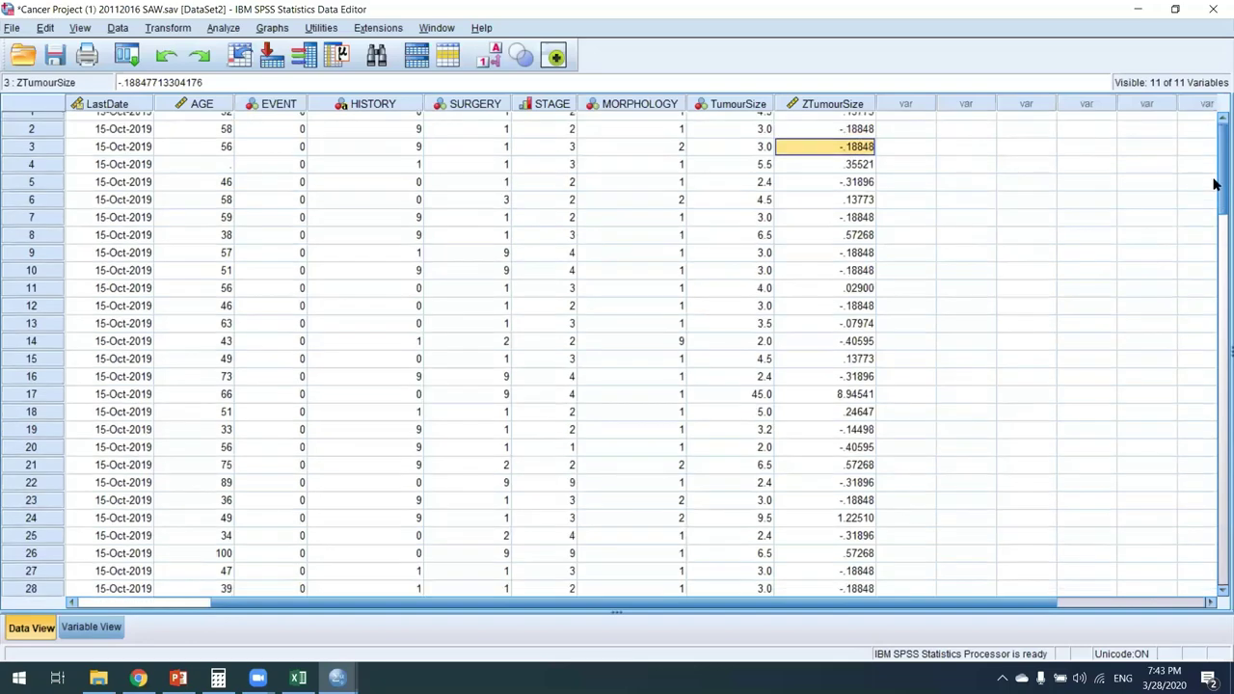
{"action": "scroll", "coordinate": [1214, 183], "scroll_direction": "down", "scroll_amount": 2}
{"action": "scroll", "coordinate": [813, 336], "scroll_direction": "up", "scroll_amount": 1}
{"action": "left_click", "coordinate": [747, 307]}
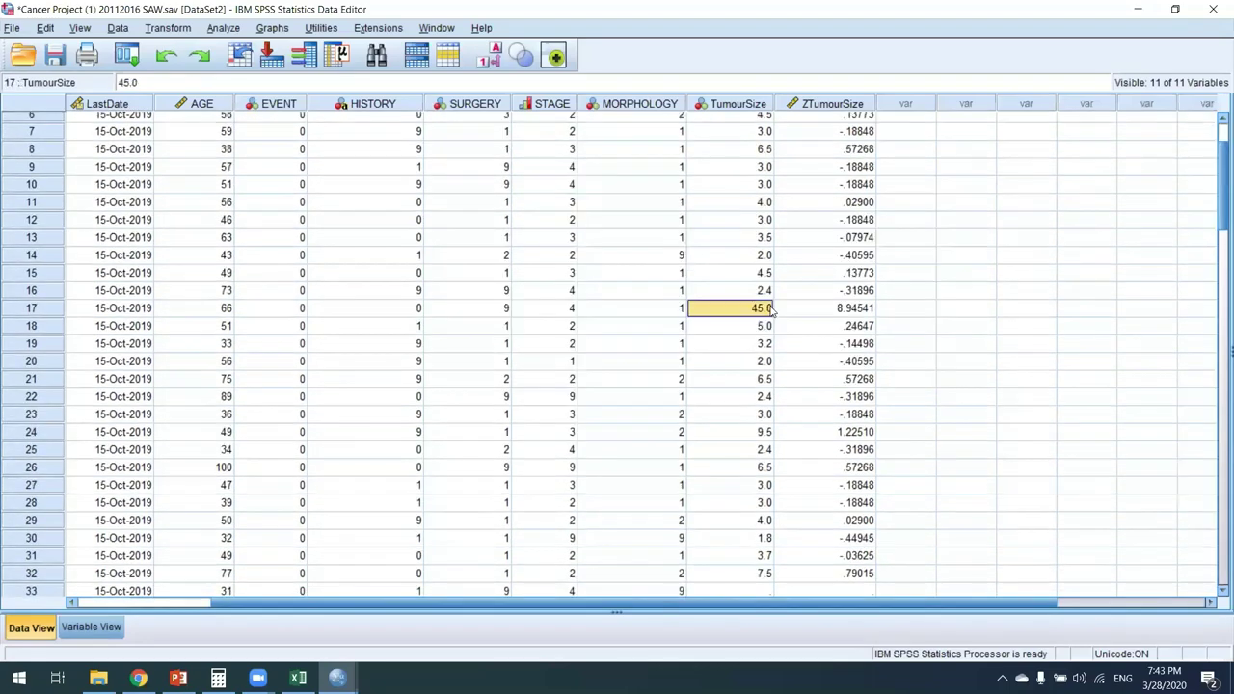
{"action": "left_click", "coordinate": [848, 309]}
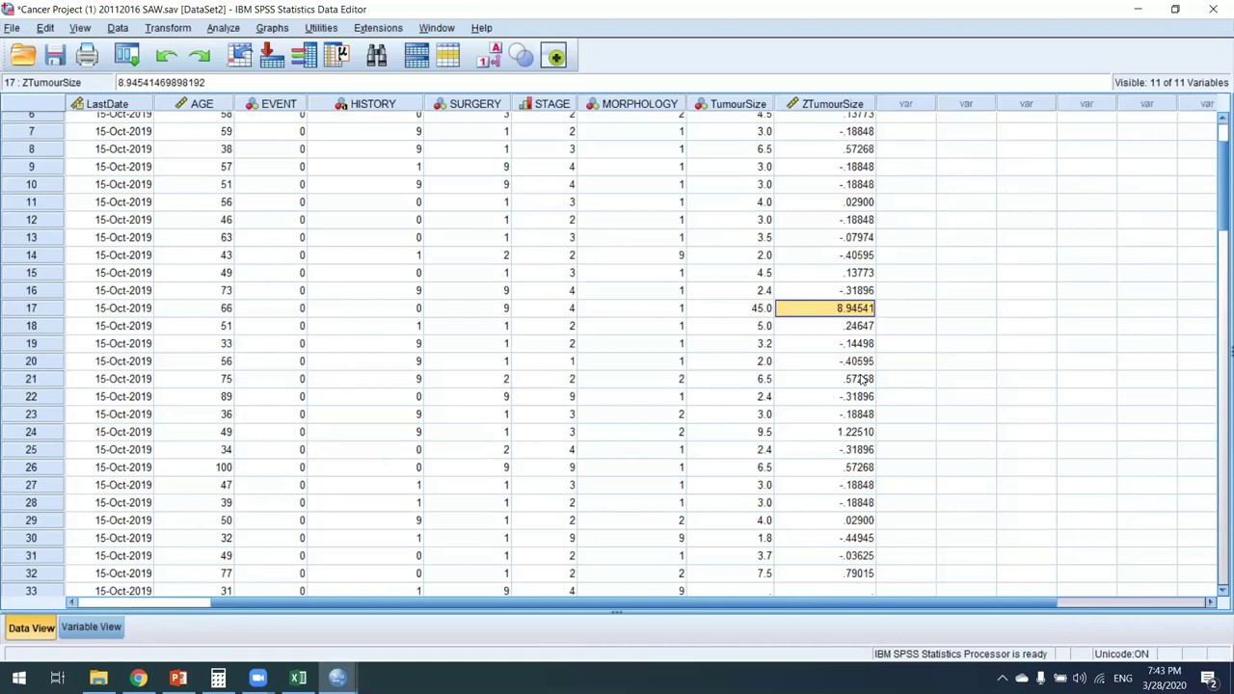
{"action": "left_click", "coordinate": [761, 311]}
{"action": "left_click", "coordinate": [800, 313]}
Run Frequencies on Tumour size with the mean and standard deviation, and select the resulting Statistics table.
{"action": "left_click", "coordinate": [222, 28]}
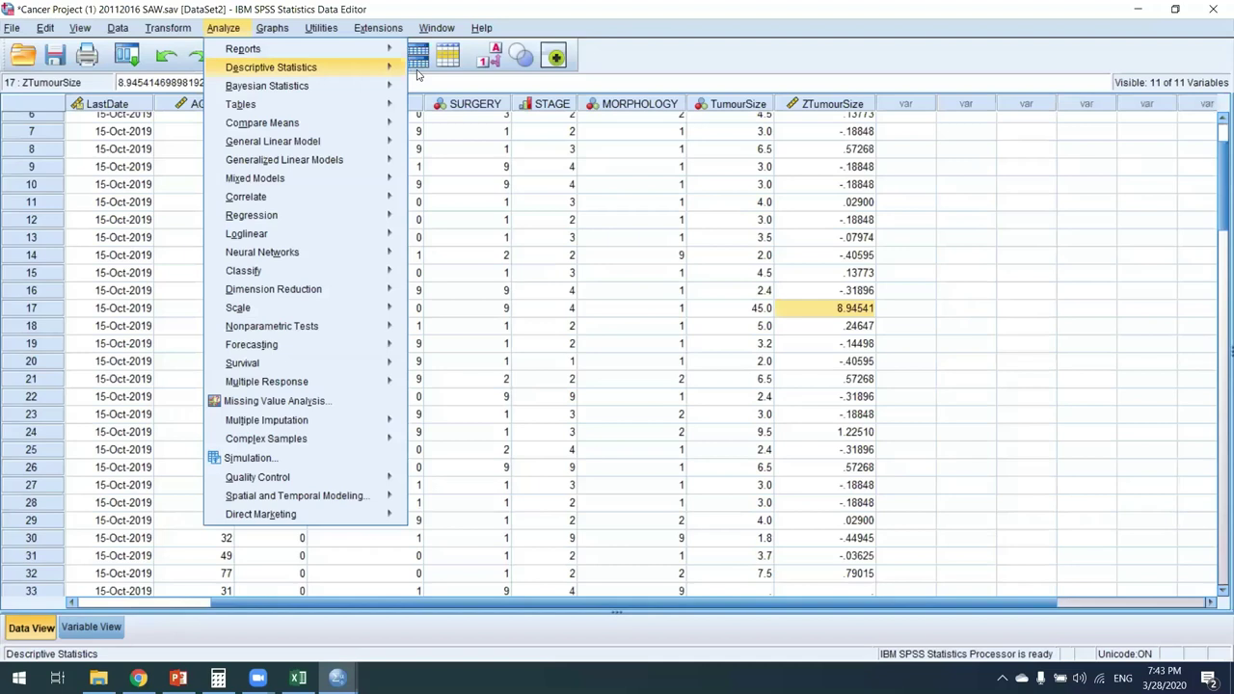
{"action": "left_click", "coordinate": [649, 278]}
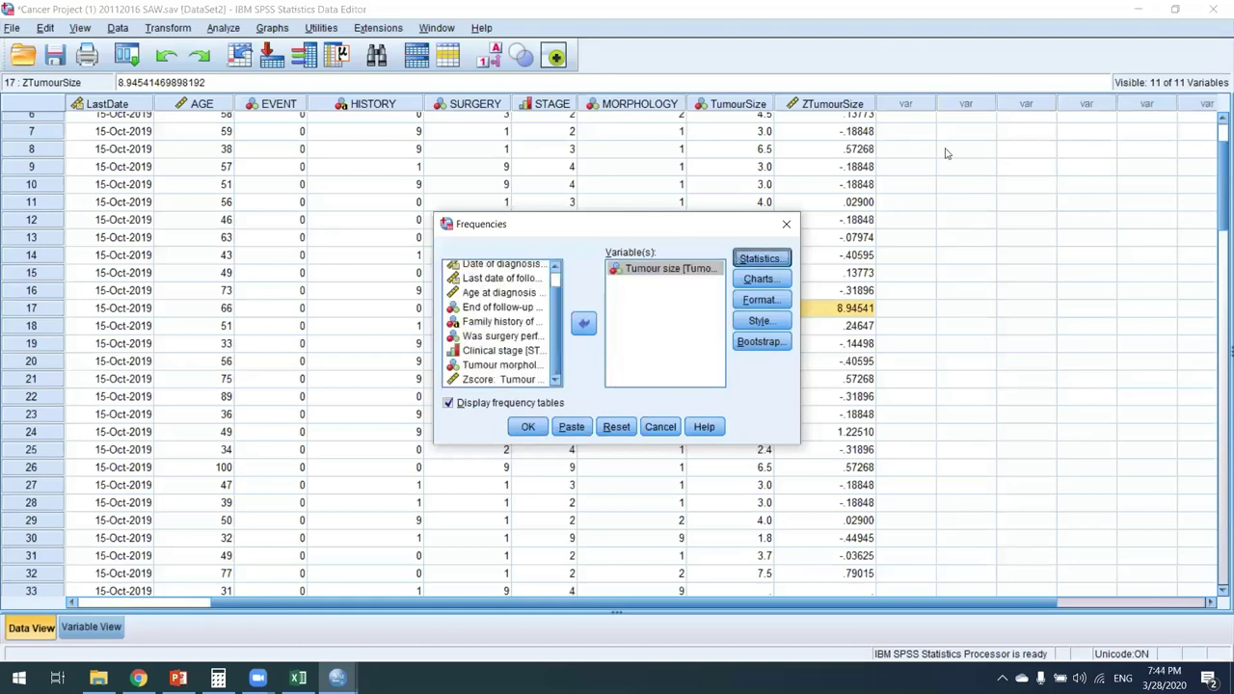
{"action": "key", "text": "Return"}
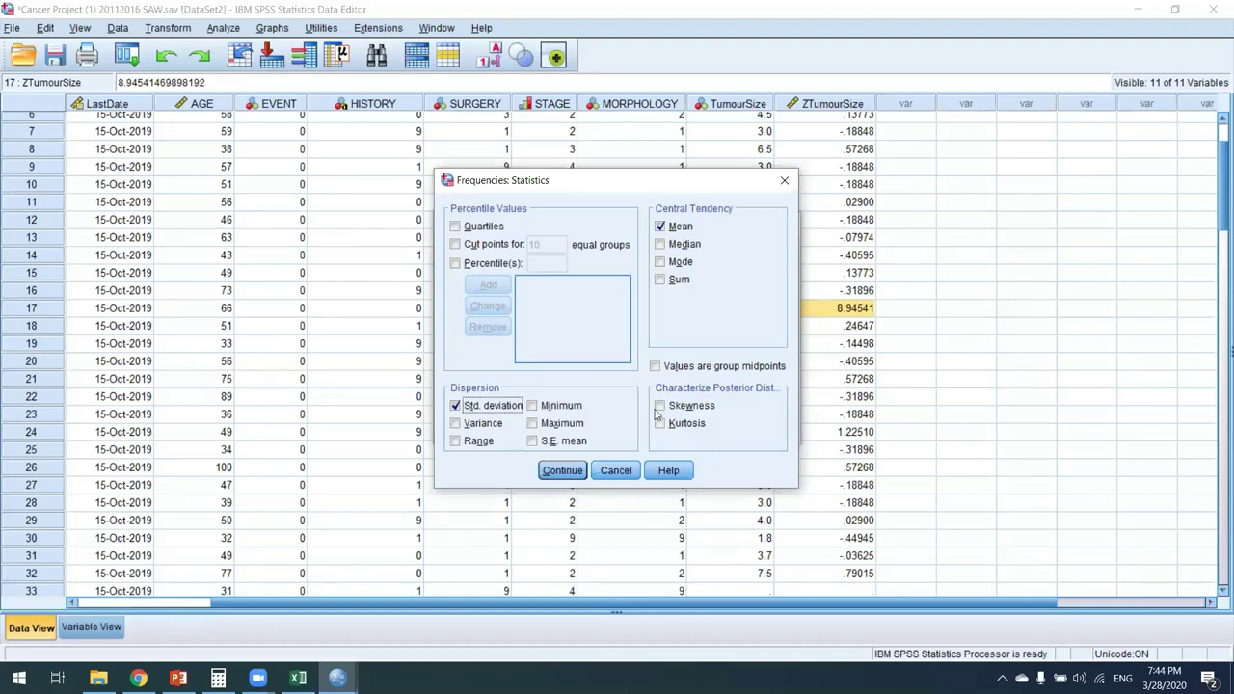
{"action": "left_click", "coordinate": [572, 472]}
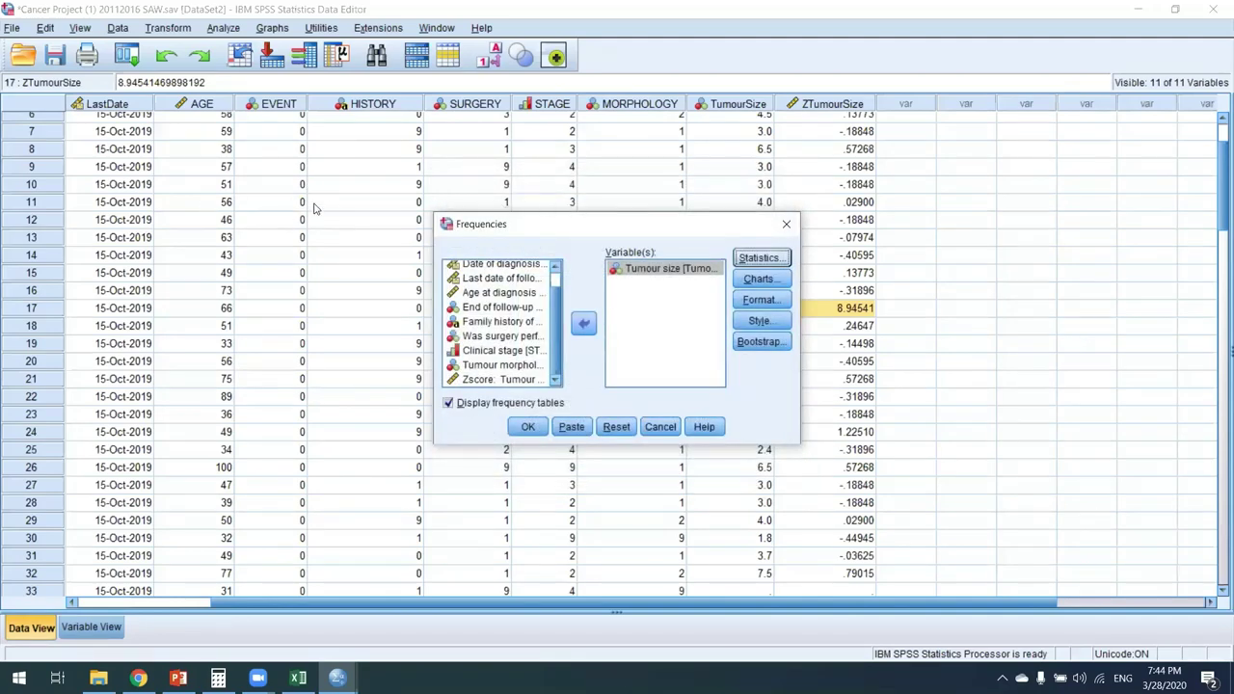
{"action": "key", "text": "Return"}
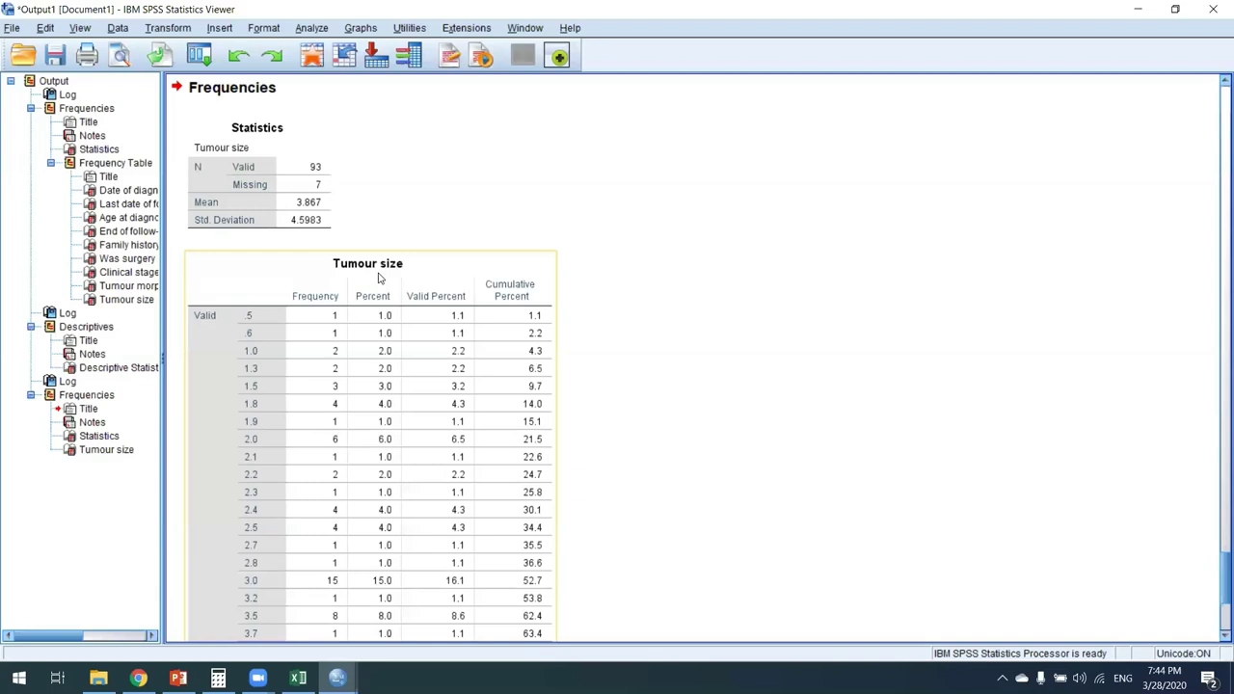
{"action": "key", "text": "Up"}
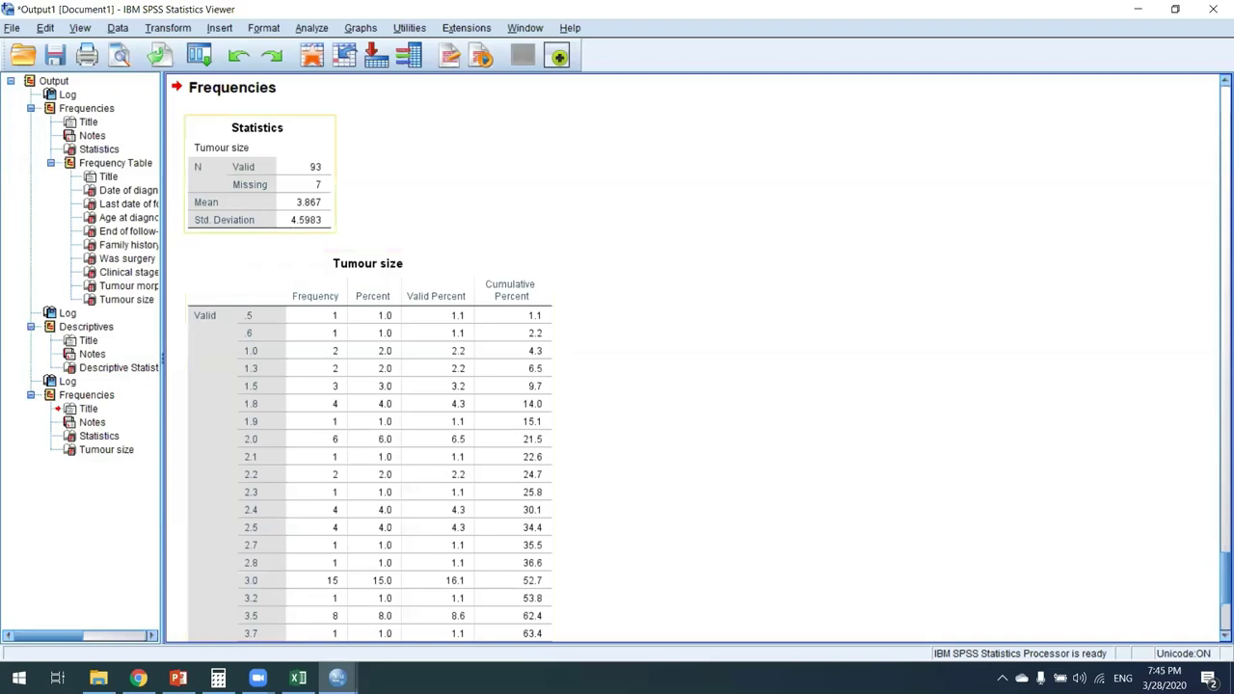
In Calculator, multiply 1.95 by the tumour size standard deviation 4.5983 and add the mean 3.867.
{"action": "key", "text": "Down"}
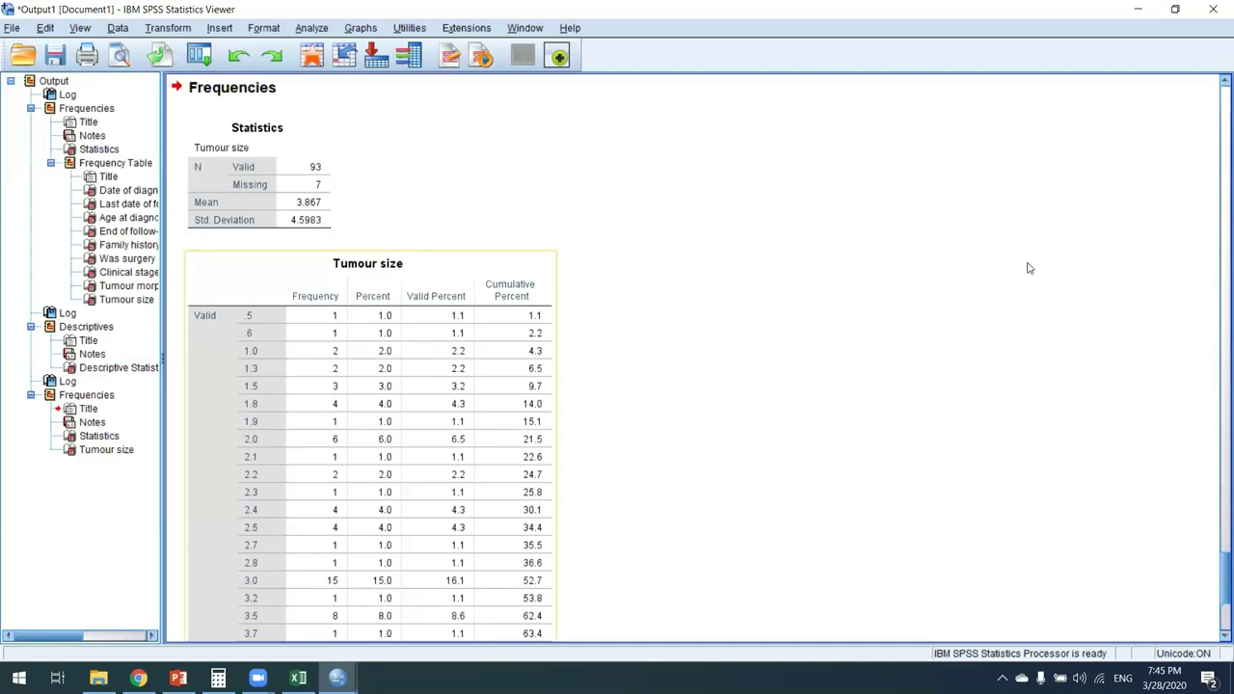
{"action": "left_click", "coordinate": [990, 530]}
{"action": "left_click", "coordinate": [920, 375]}
{"action": "left_click", "coordinate": [854, 528]}
{"action": "left_click", "coordinate": [967, 582]}
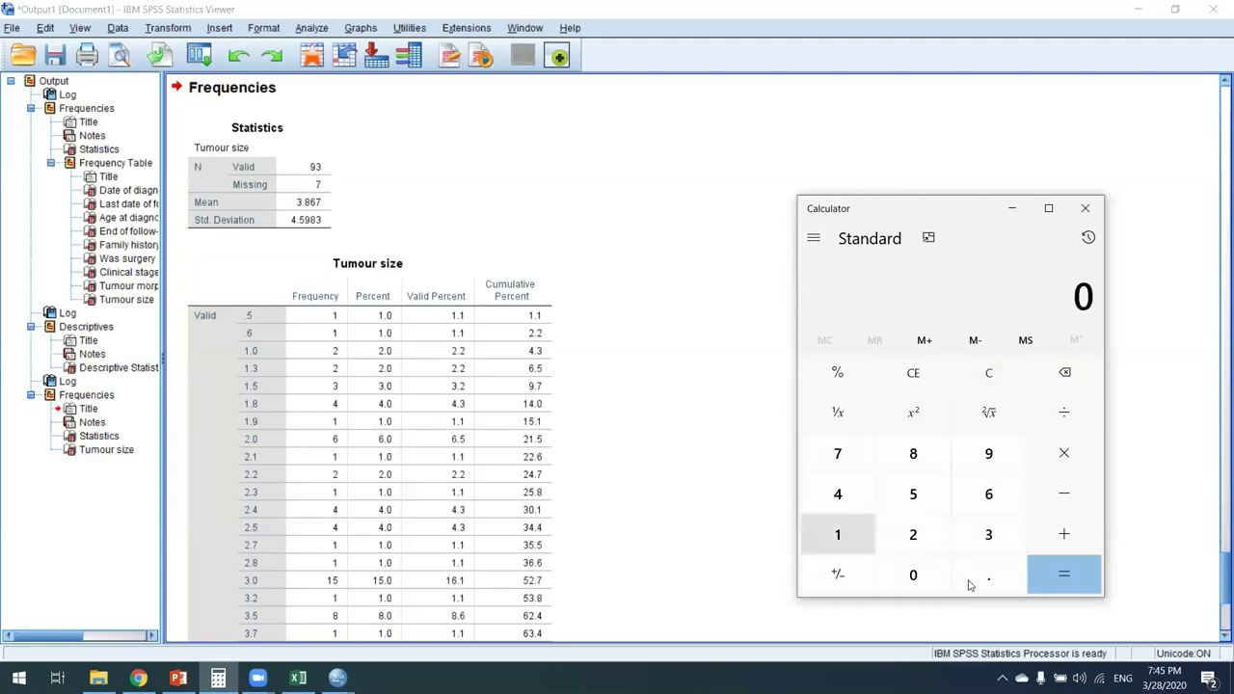
{"action": "left_click", "coordinate": [978, 461]}
{"action": "type", "text": "5"}
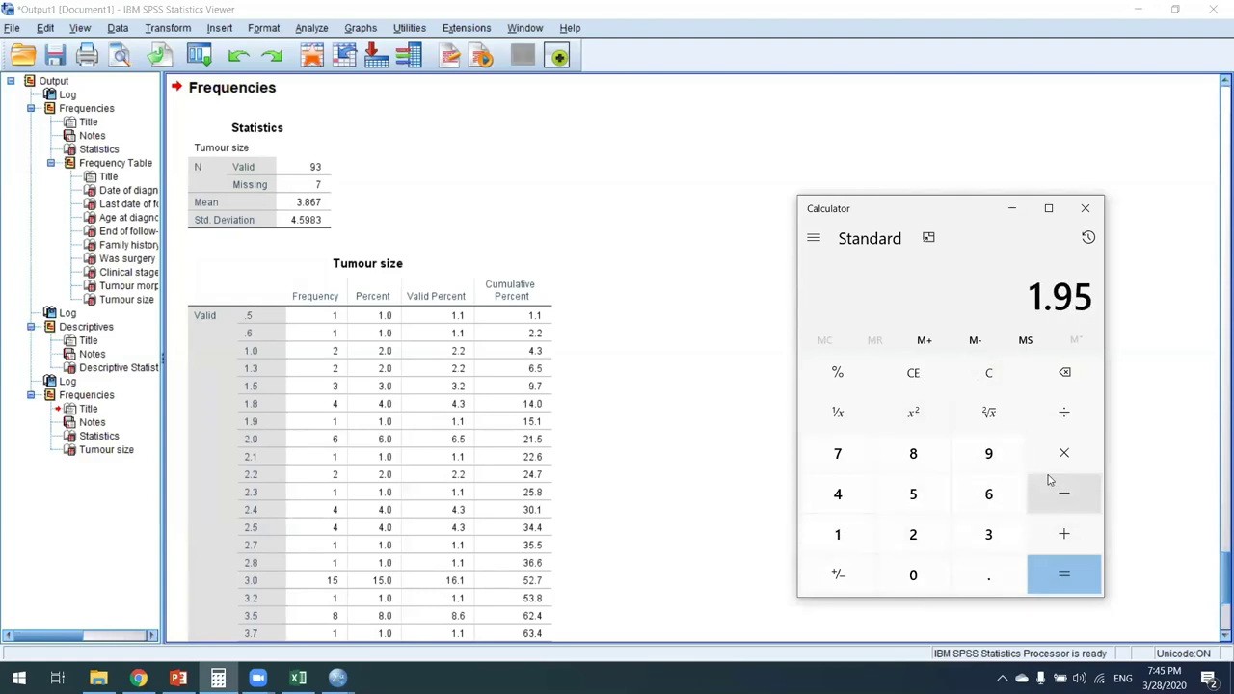
{"action": "left_click", "coordinate": [1050, 461]}
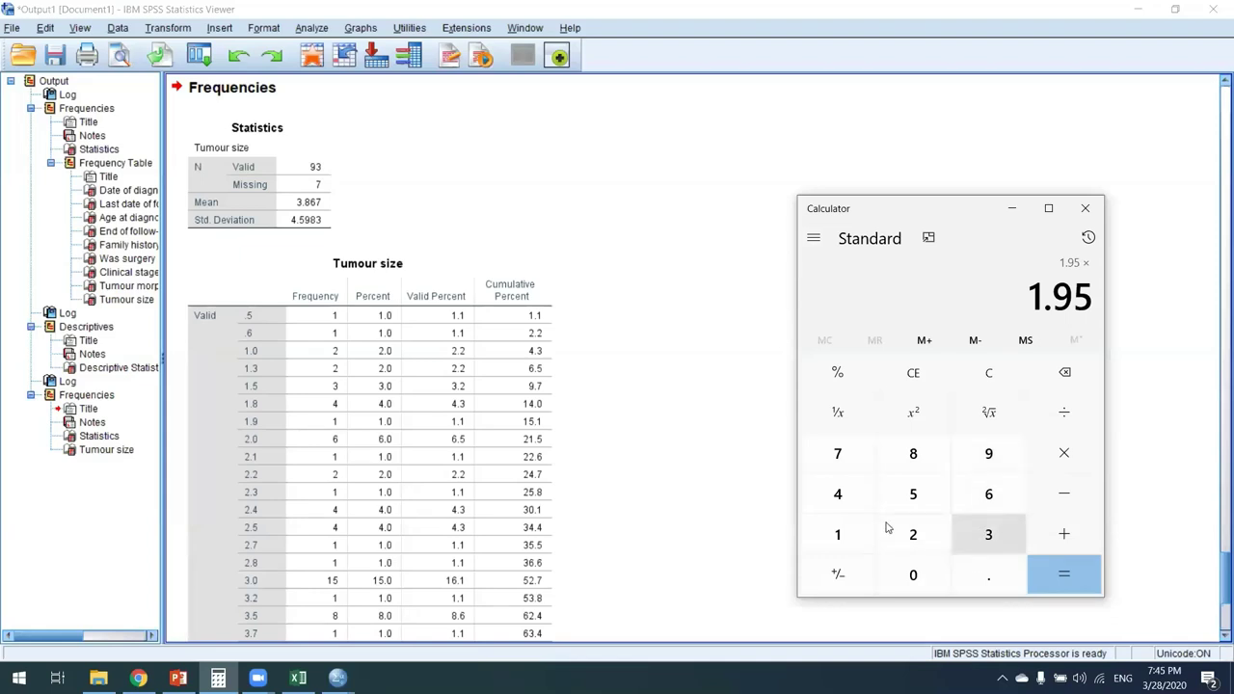
{"action": "type", "text": "4"}
{"action": "left_click", "coordinate": [972, 572]}
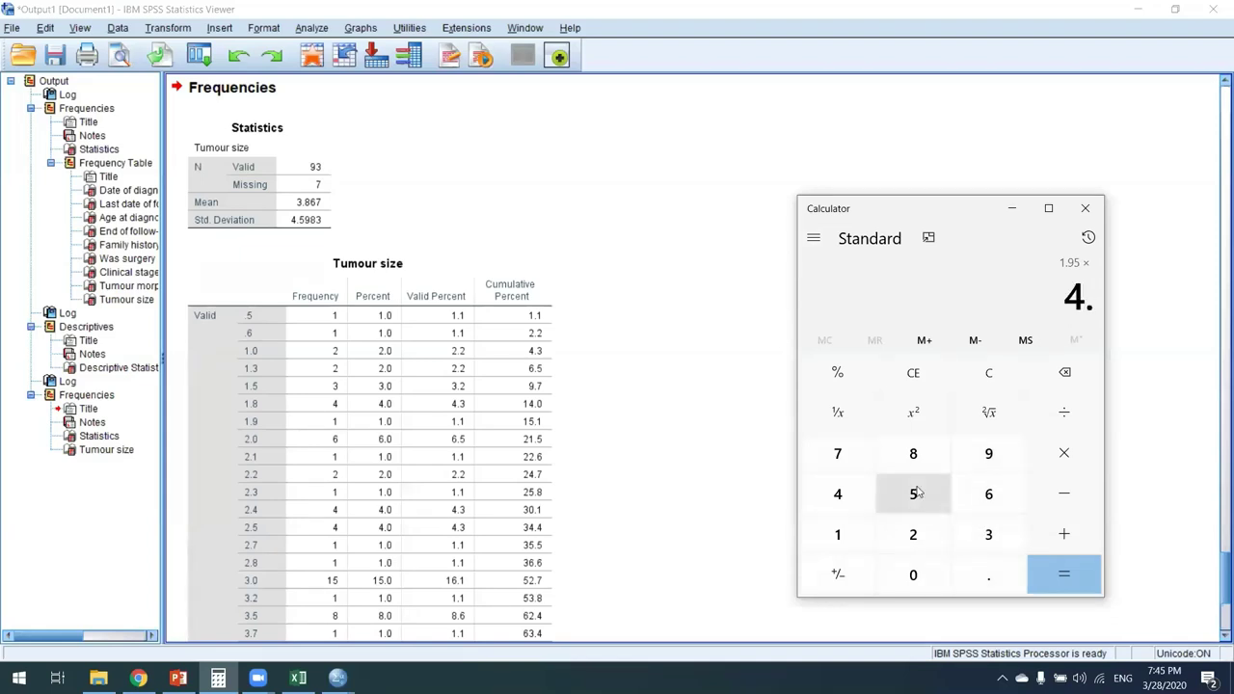
{"action": "type", "text": "5"}
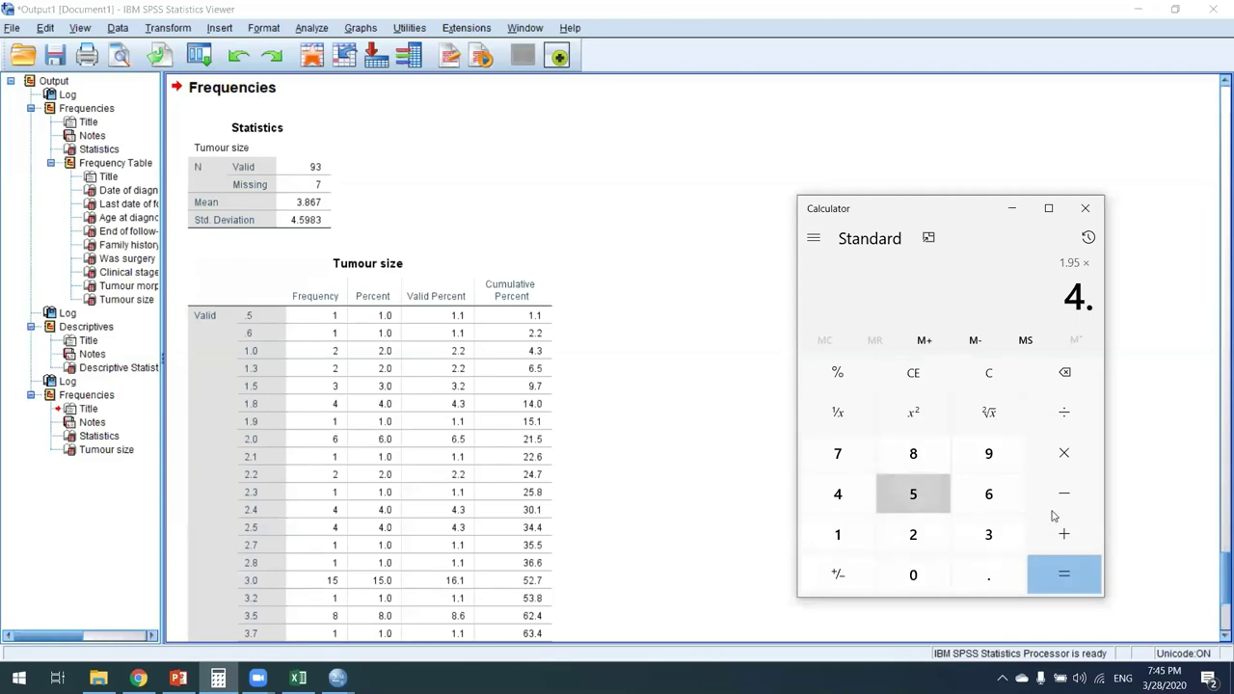
{"action": "type", "text": "983+3."}
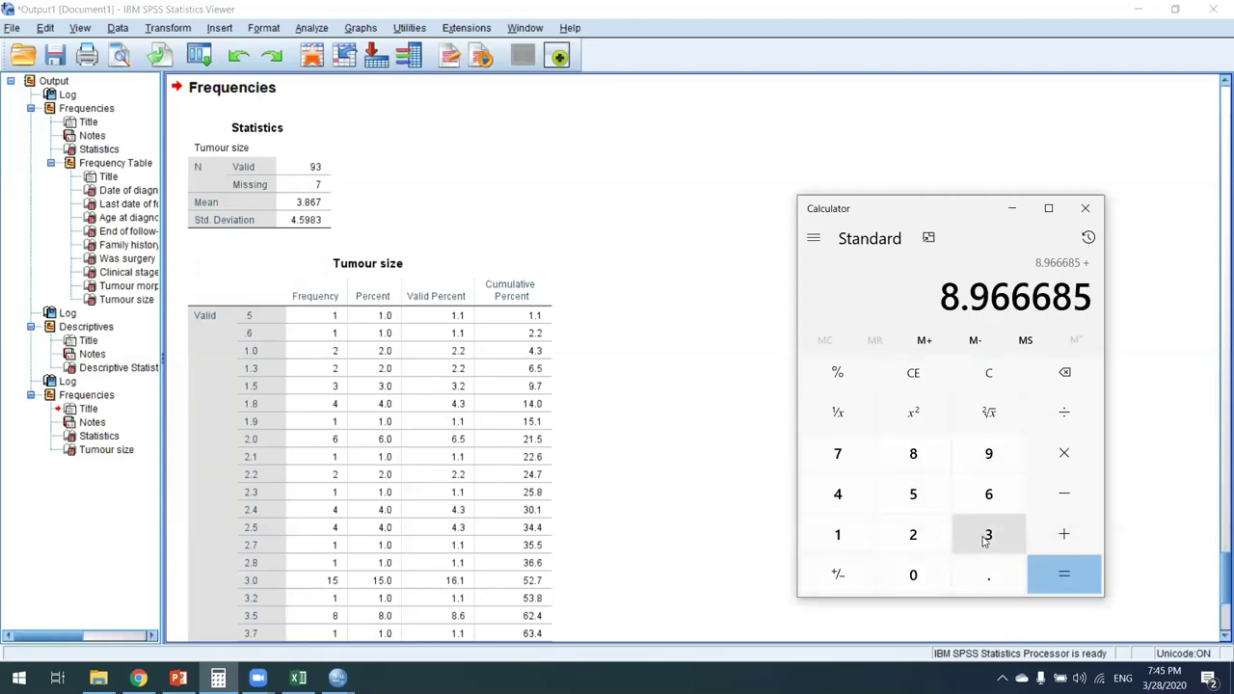
{"action": "left_click", "coordinate": [916, 451]}
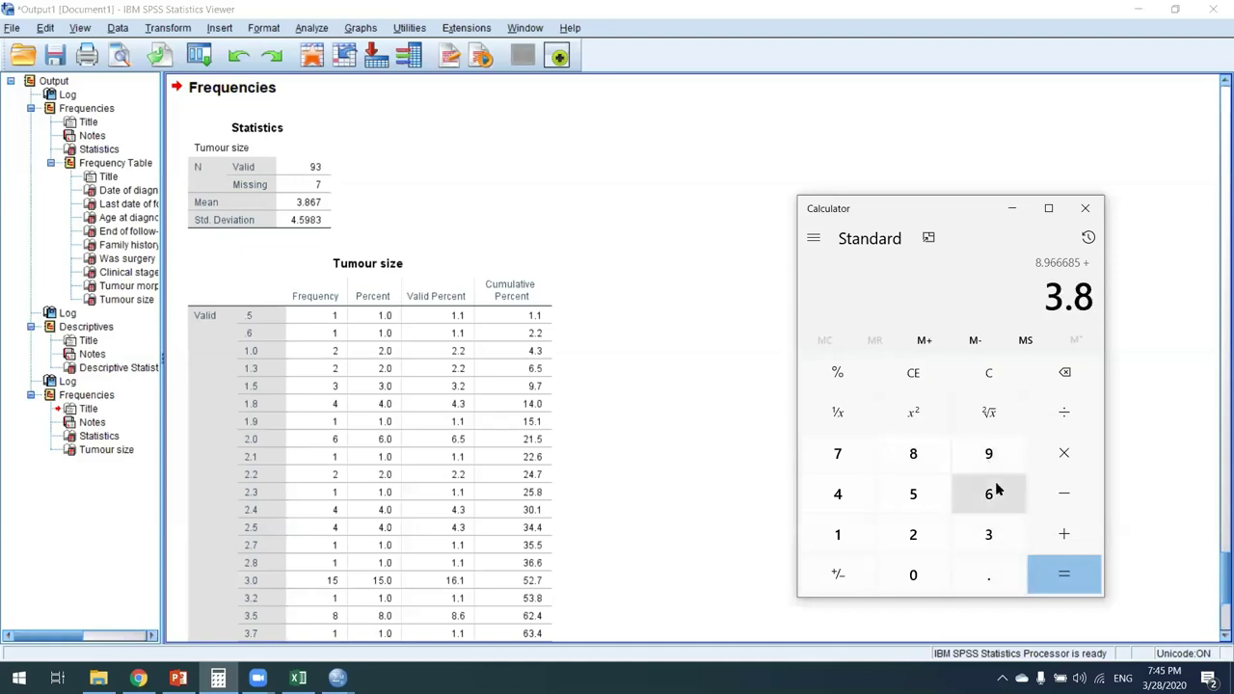
{"action": "type", "text": "67"}
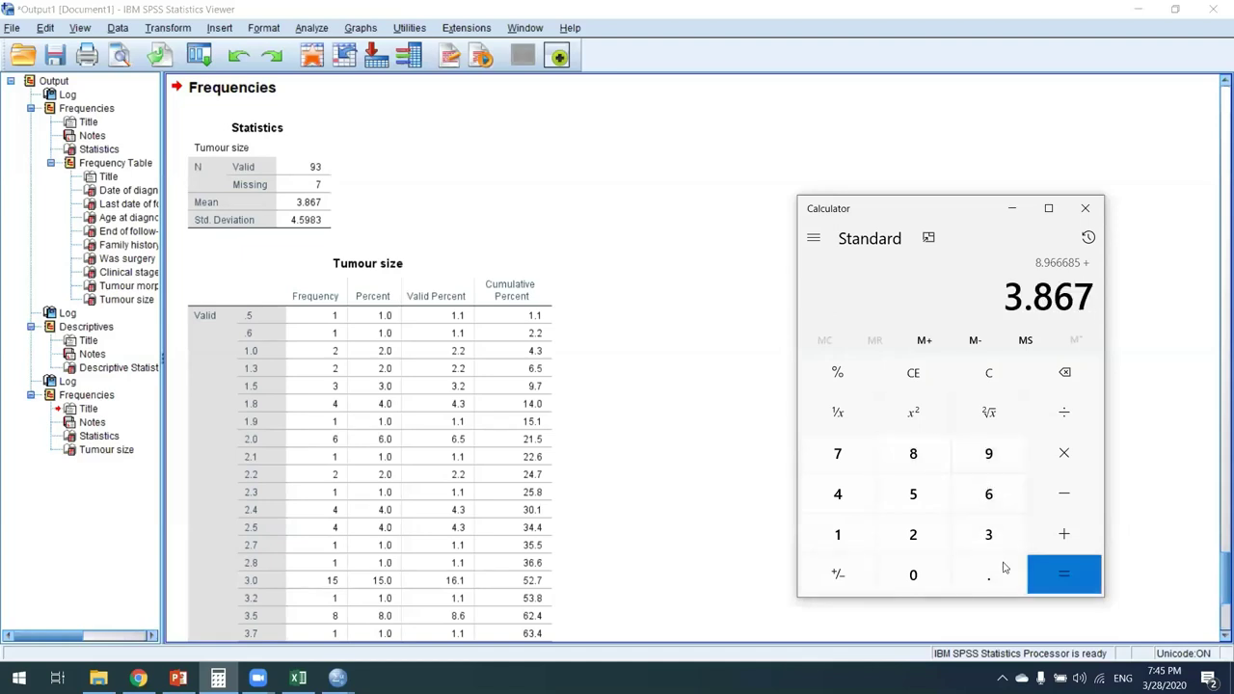
{"action": "key", "text": "Return"}
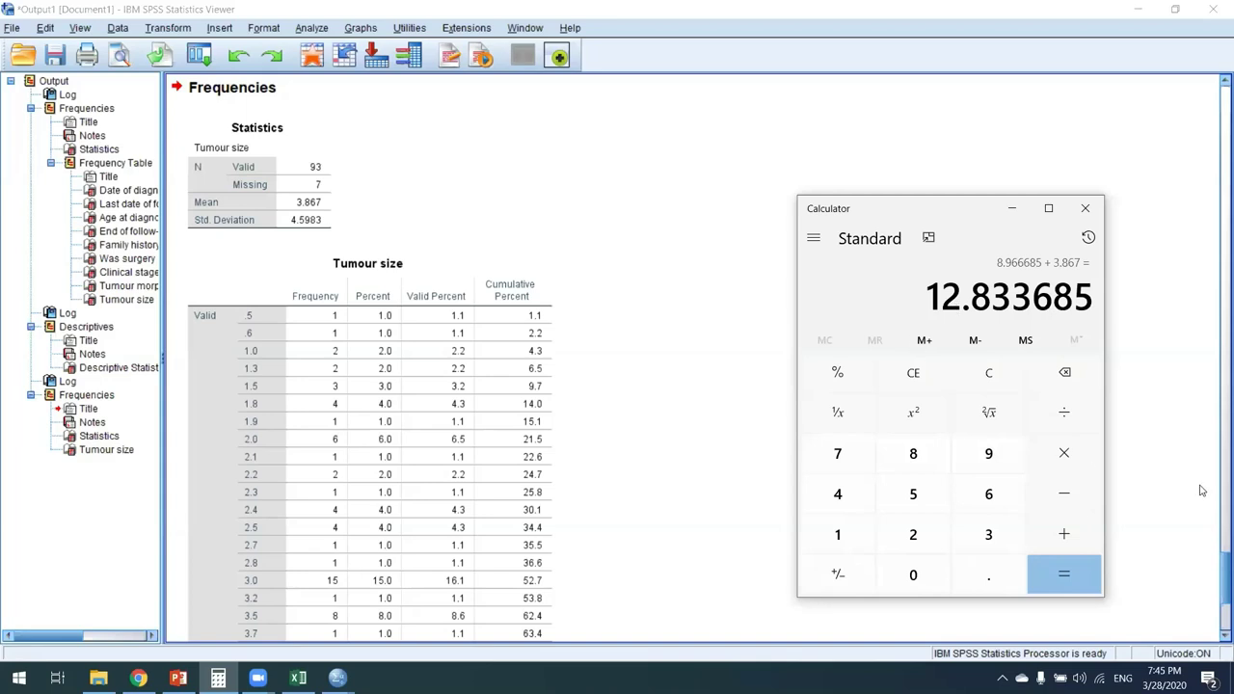
Look at the highest values in the Tumour size frequency table, and replace case 17's TumourSize in the dataset with 12.8.
{"action": "left_click", "coordinate": [1217, 588]}
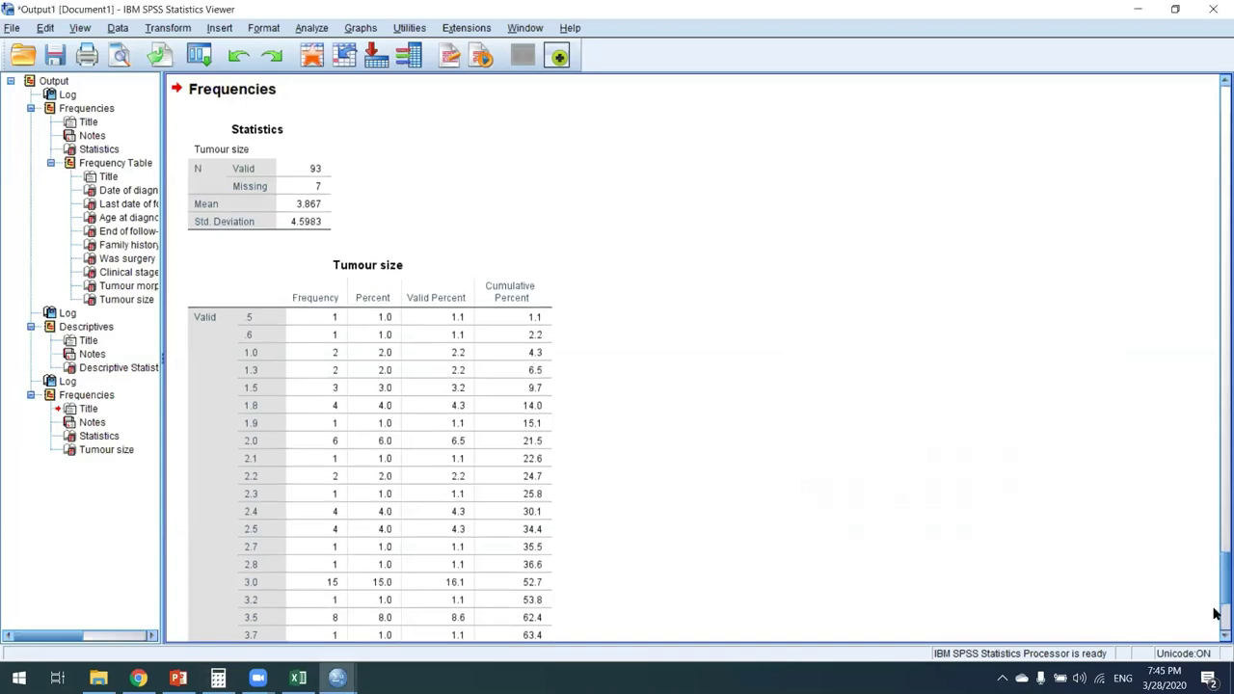
{"action": "scroll", "coordinate": [1217, 615], "scroll_direction": "down", "scroll_amount": 2}
{"action": "scroll", "coordinate": [425, 533], "scroll_direction": "down", "scroll_amount": 5}
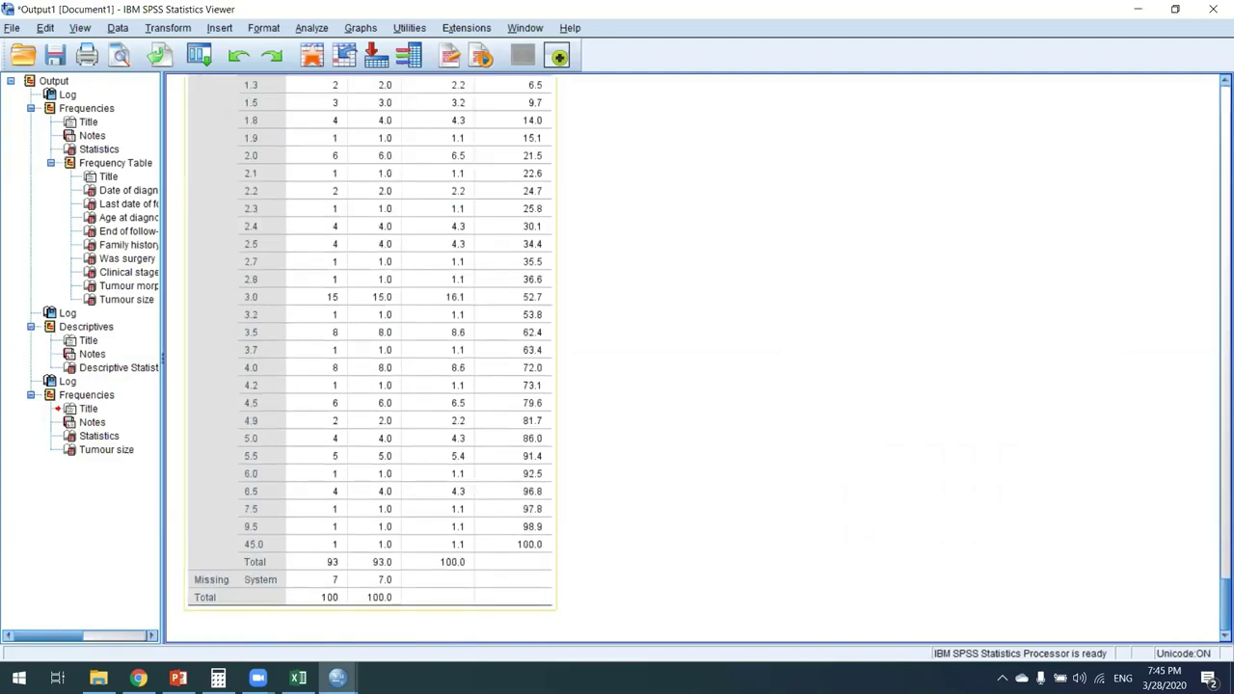
{"action": "left_click", "coordinate": [337, 678]}
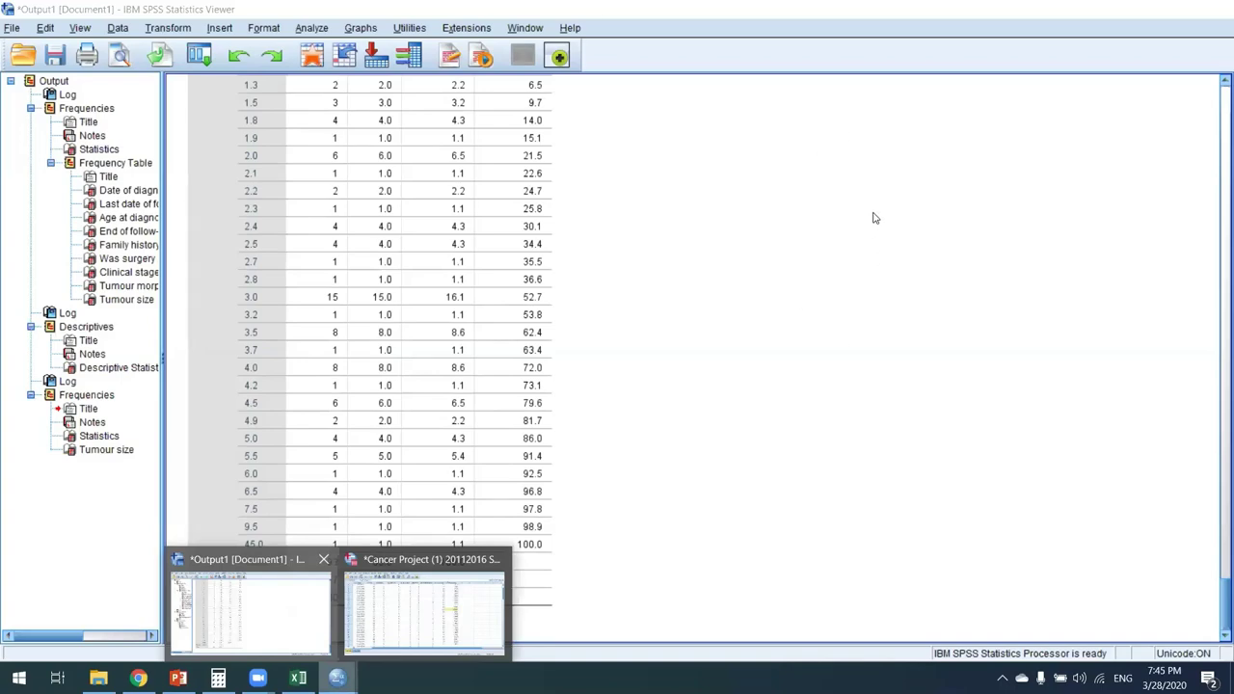
{"action": "key", "text": "Right"}
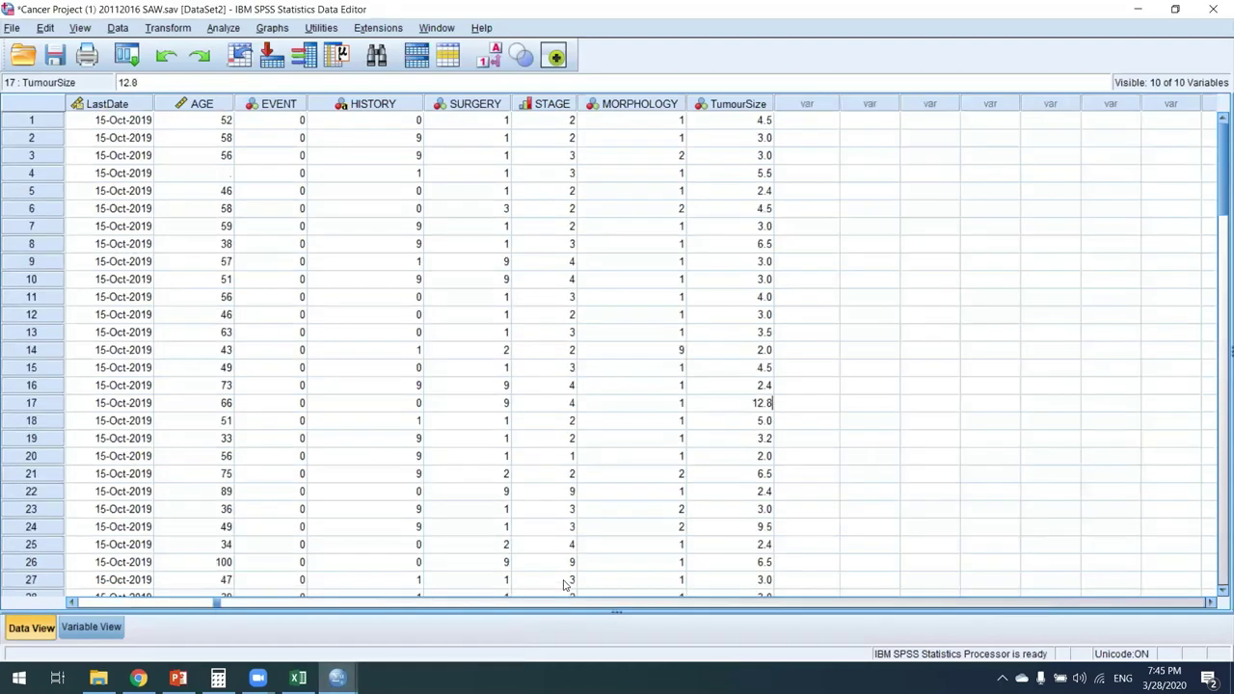
{"action": "left_click", "coordinate": [759, 387]}
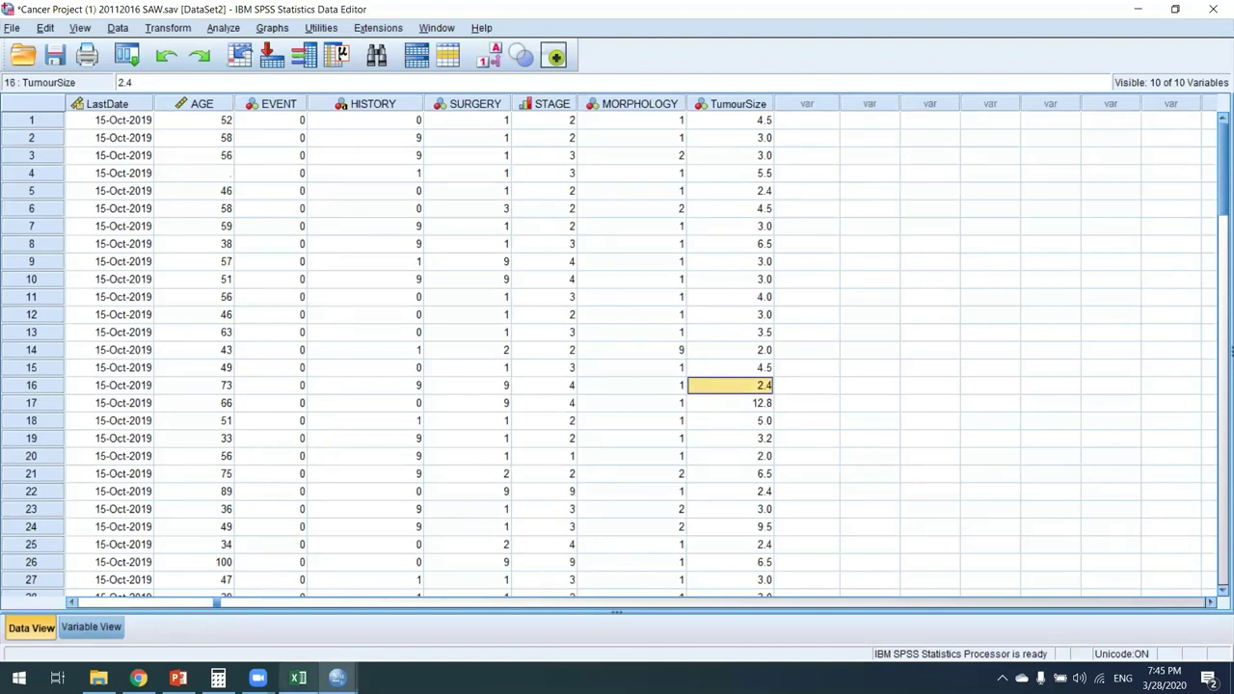
Switch to the Excel source workbook, bring the age at diagnosis column into view and return to the SPSS dataset.
{"action": "left_click", "coordinate": [298, 678]}
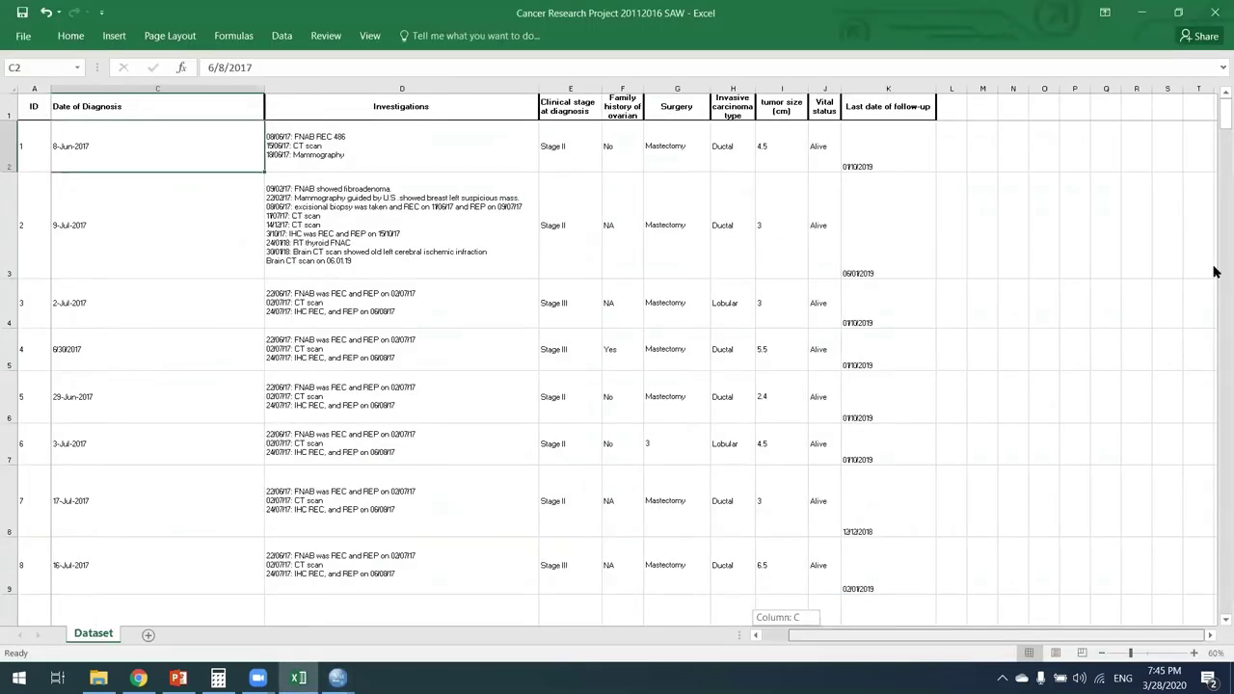
{"action": "scroll", "coordinate": [448, 613], "scroll_direction": "left", "scroll_amount": 1}
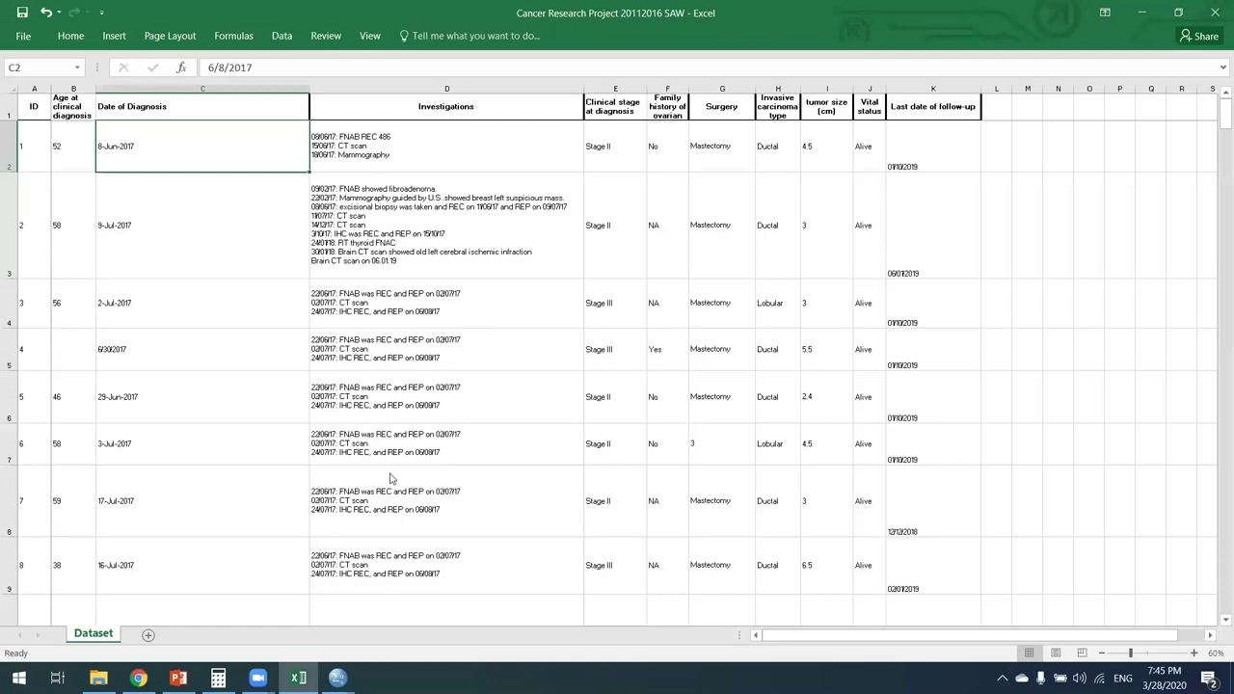
{"action": "key", "text": "alt+Tab"}
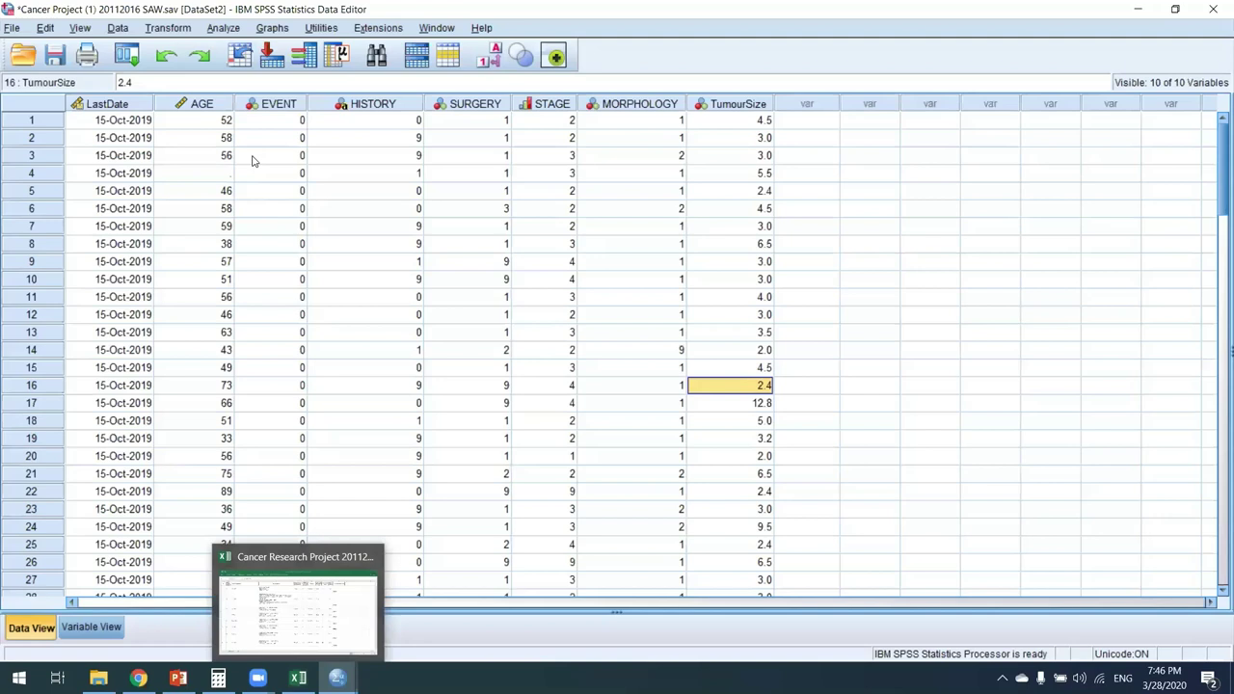
Examine the case 4 record with the missing AGE from its ID onward, and select its empty AGE cell.
{"action": "left_click", "coordinate": [219, 175]}
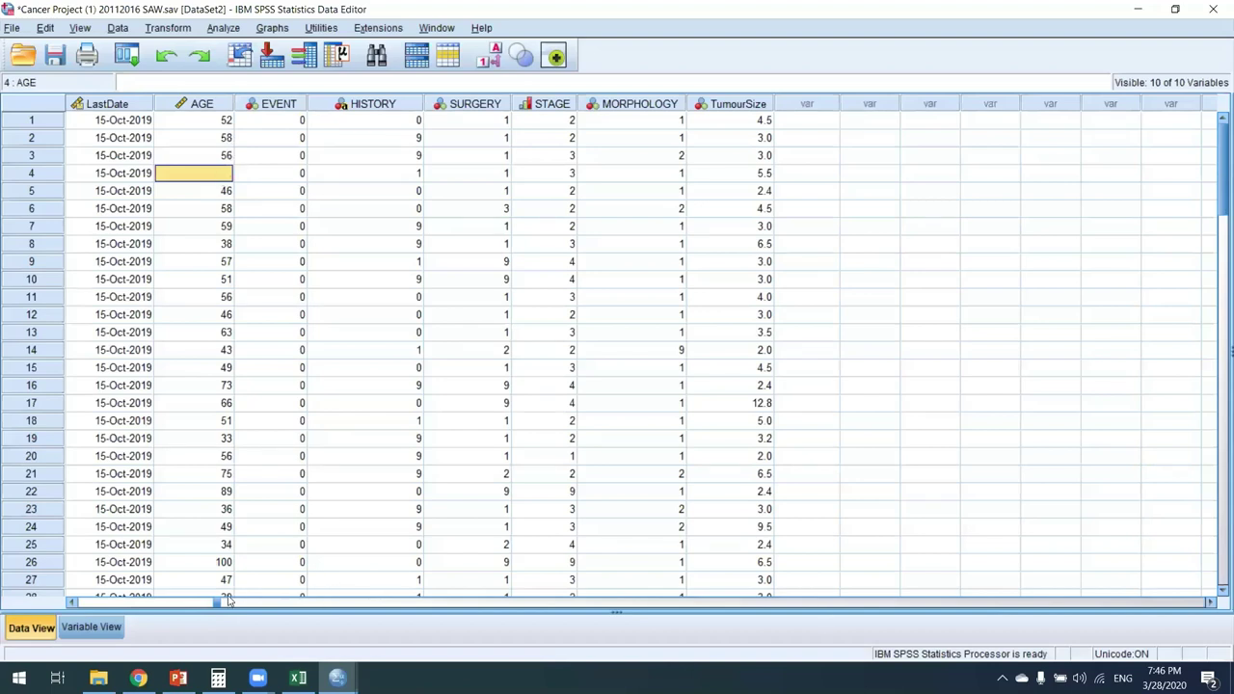
{"action": "left_click", "coordinate": [73, 604]}
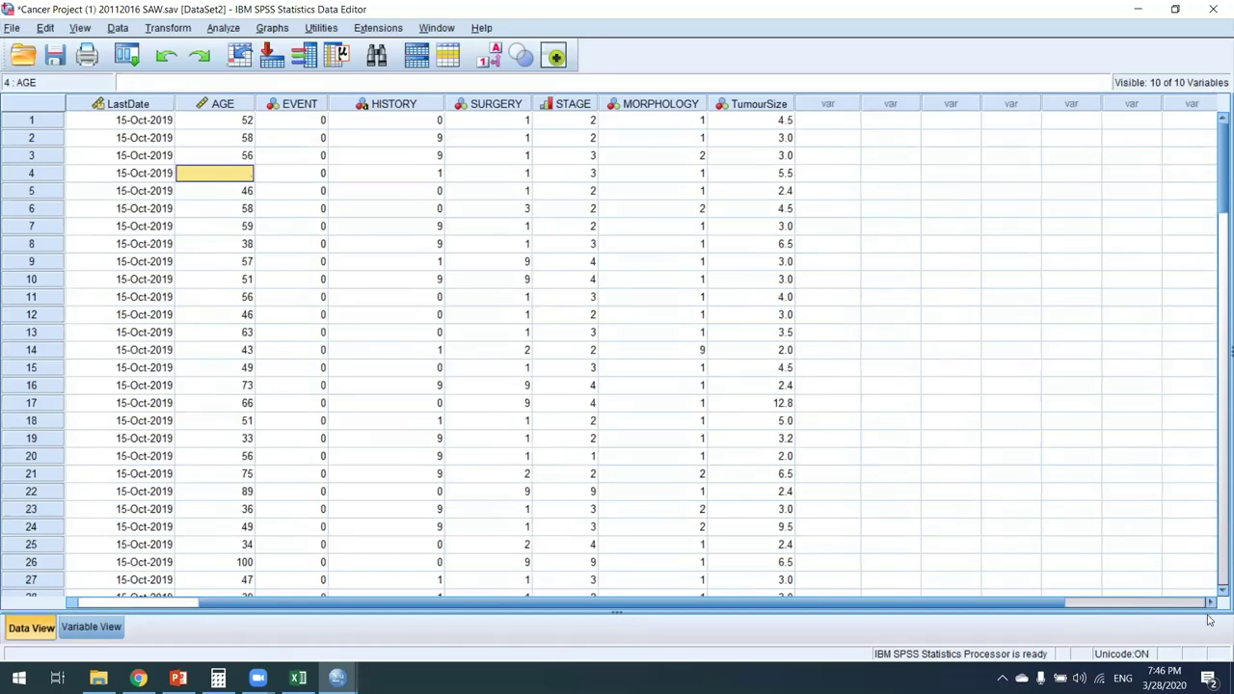
{"action": "left_click_drag", "start_coordinate": [994, 607], "coordinate": [3, 500]}
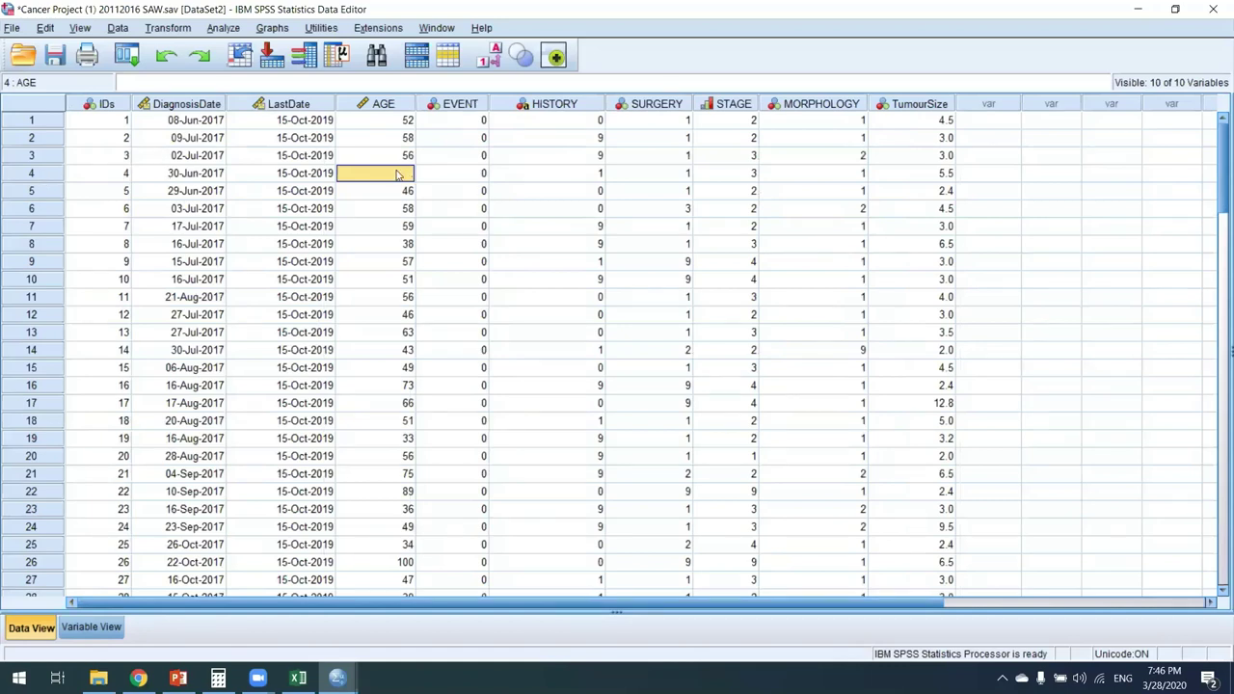
{"action": "key", "text": "shift+space"}
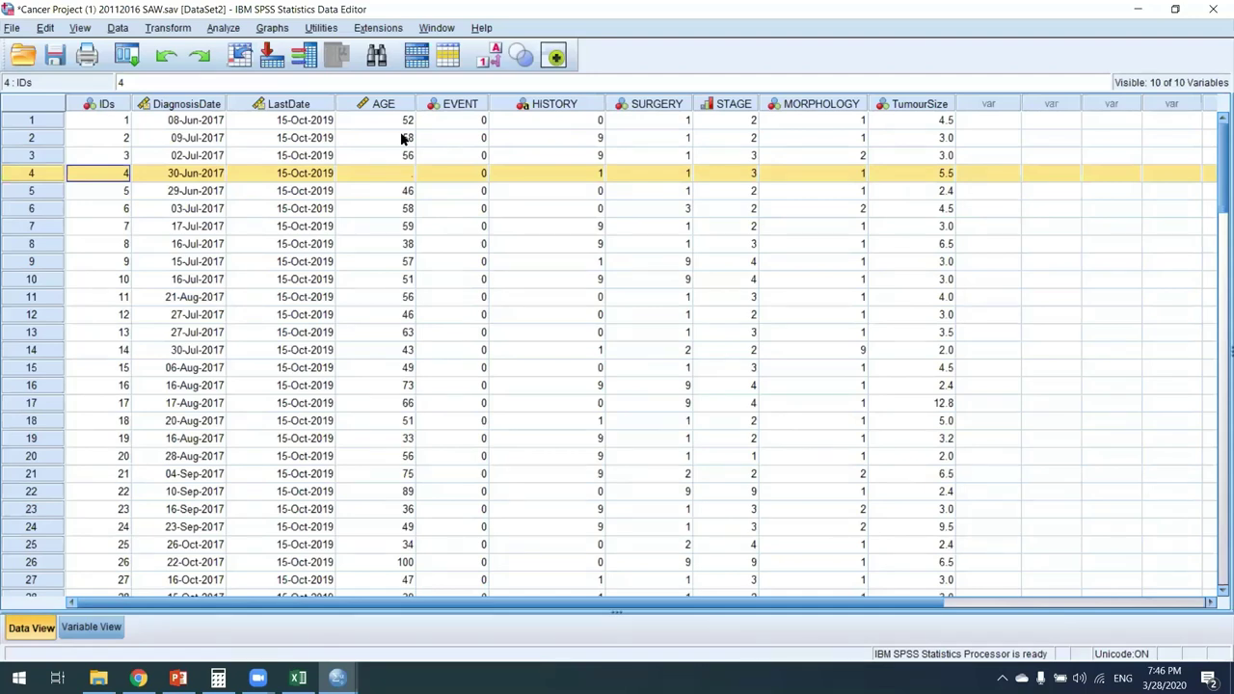
{"action": "key", "text": "Up"}
{"action": "key", "text": "Right"}
{"action": "key", "text": "Right"}
{"action": "key", "text": "Right"}
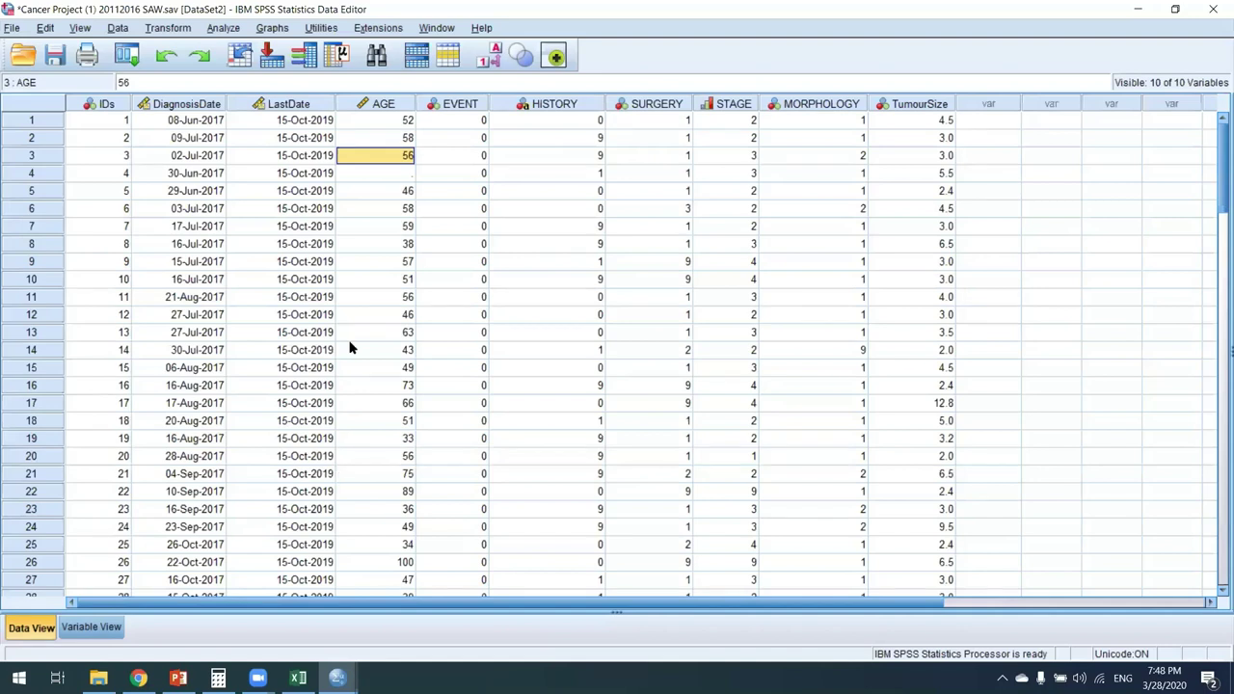
{"action": "left_click", "coordinate": [401, 175]}
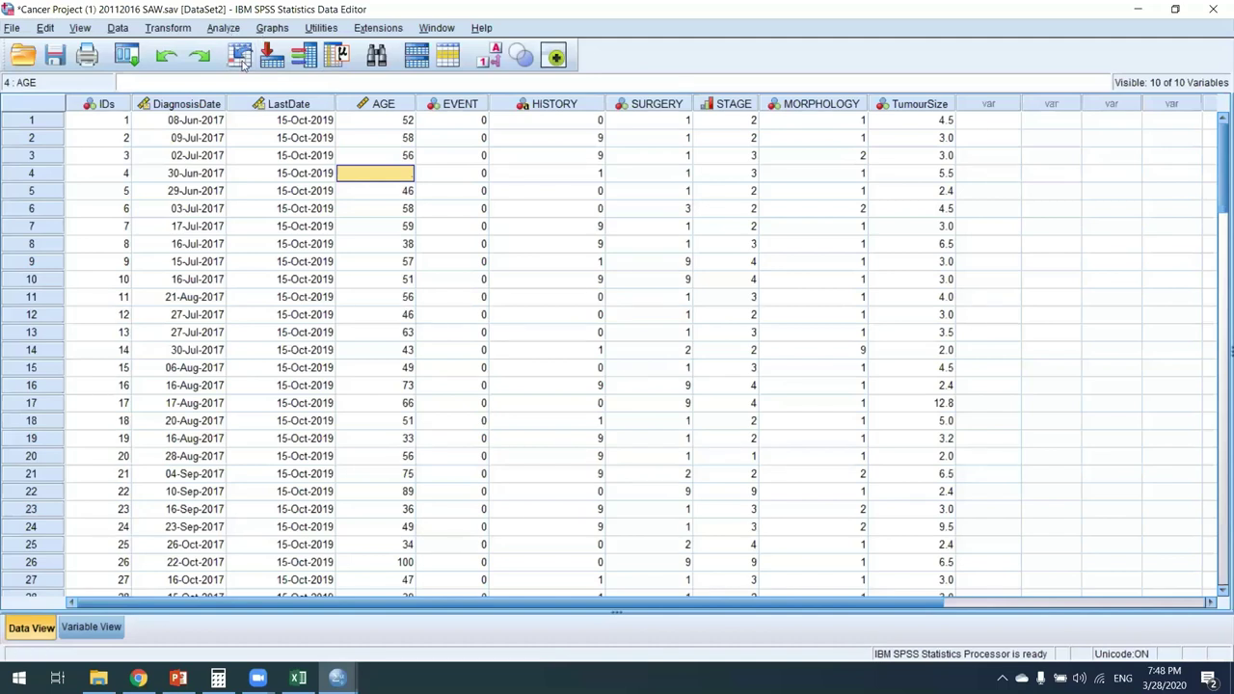
Run Frequencies on Age at diagnosis with the mean as the only statistic, leaving out the standard deviation.
{"action": "key", "text": "alt+a"}
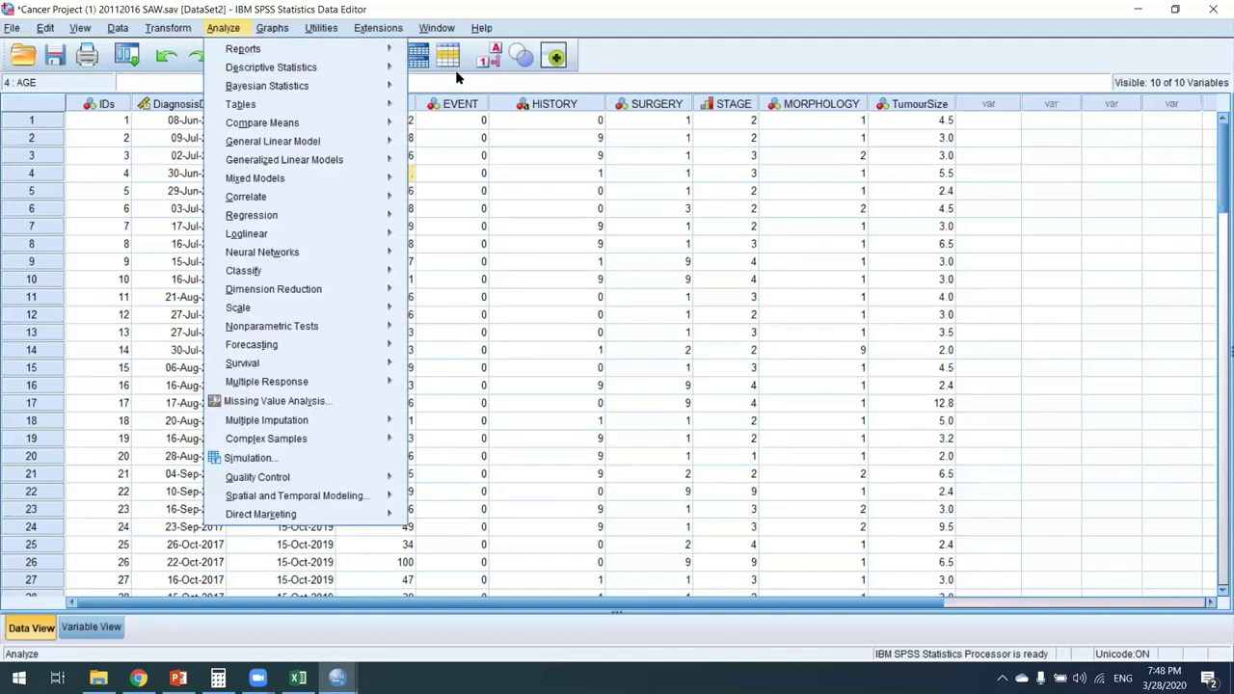
{"action": "key", "text": "Down"}
{"action": "key", "text": "Right"}
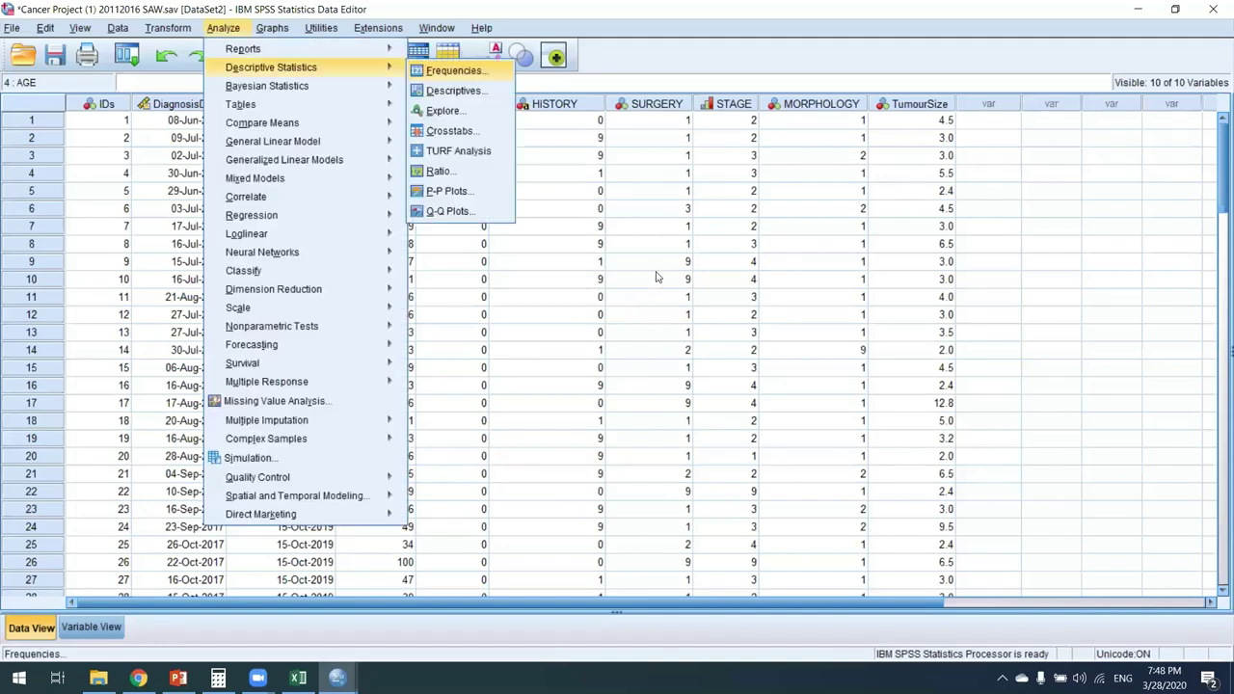
{"action": "key", "text": "Return"}
{"action": "left_click", "coordinate": [578, 324]}
{"action": "scroll", "coordinate": [554, 273], "scroll_direction": "up", "scroll_amount": 2}
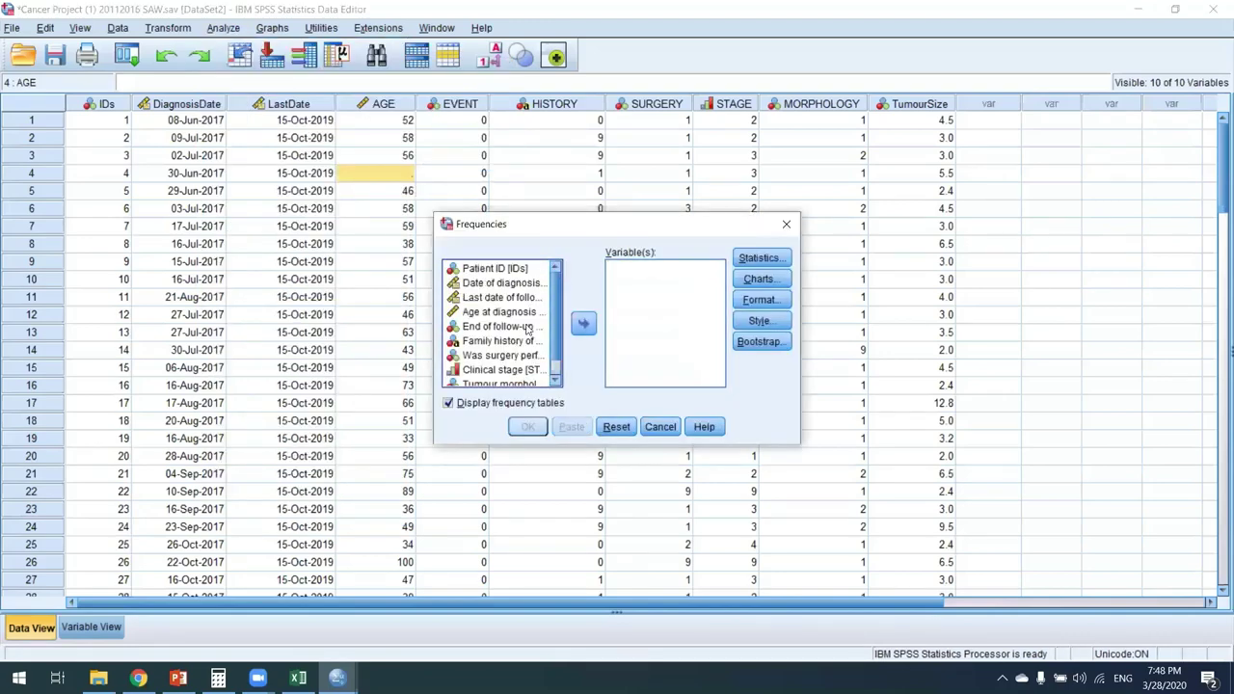
{"action": "double_click", "coordinate": [498, 311]}
{"action": "key", "text": "Tab"}
{"action": "key", "text": "space"}
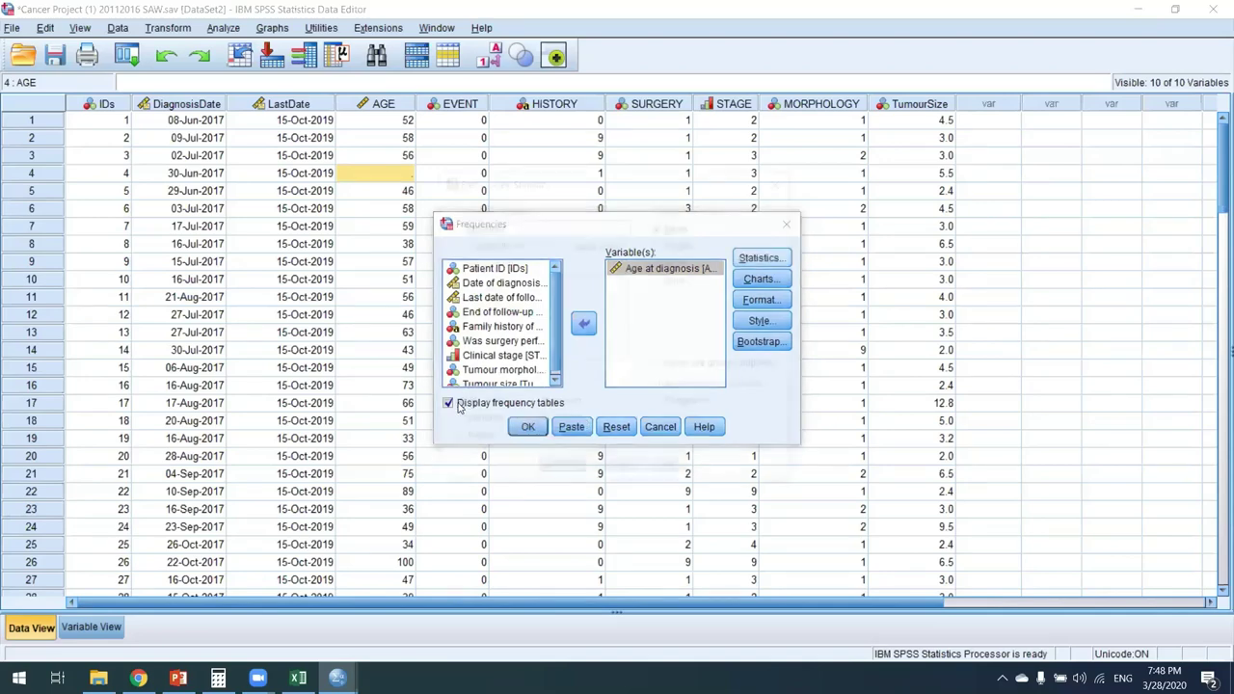
{"action": "key", "text": "alt+t"}
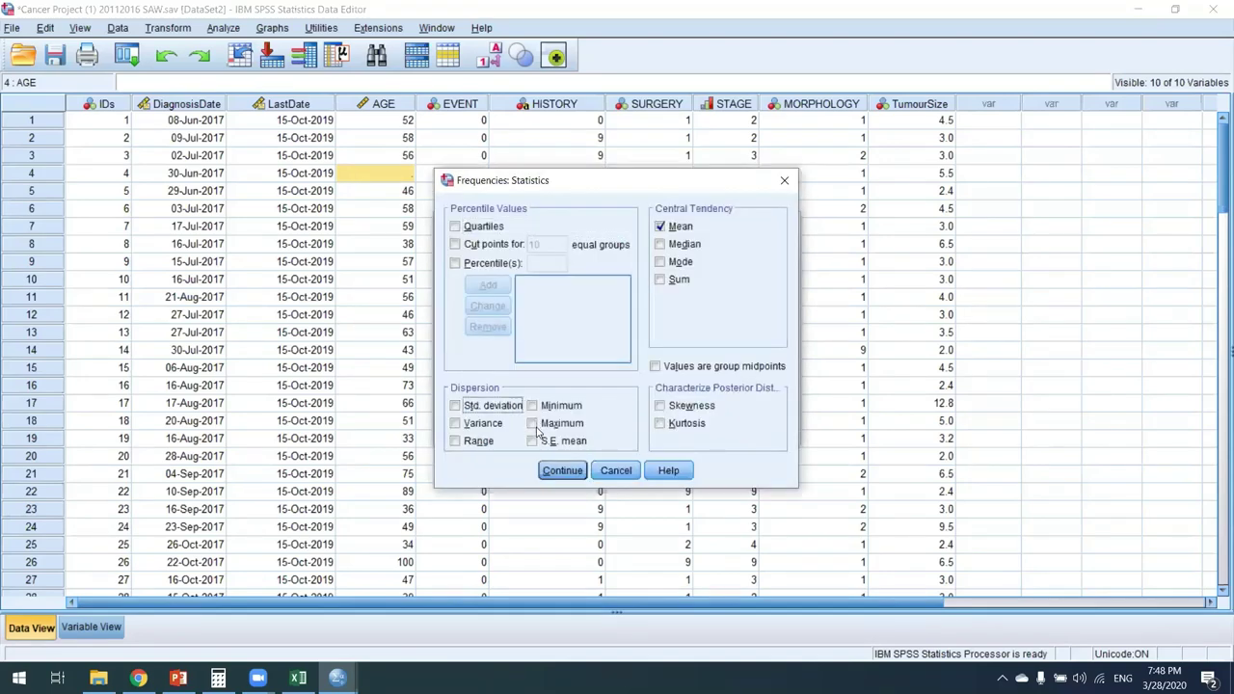
{"action": "key", "text": "Return"}
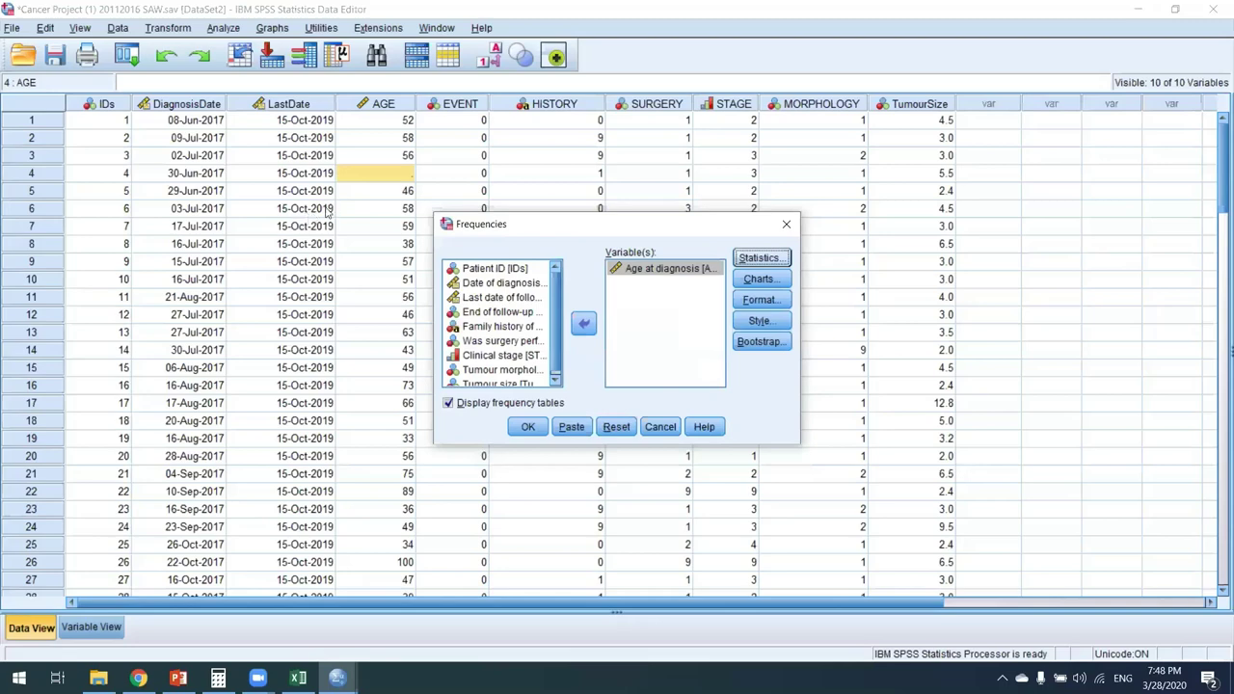
{"action": "key", "text": "Return"}
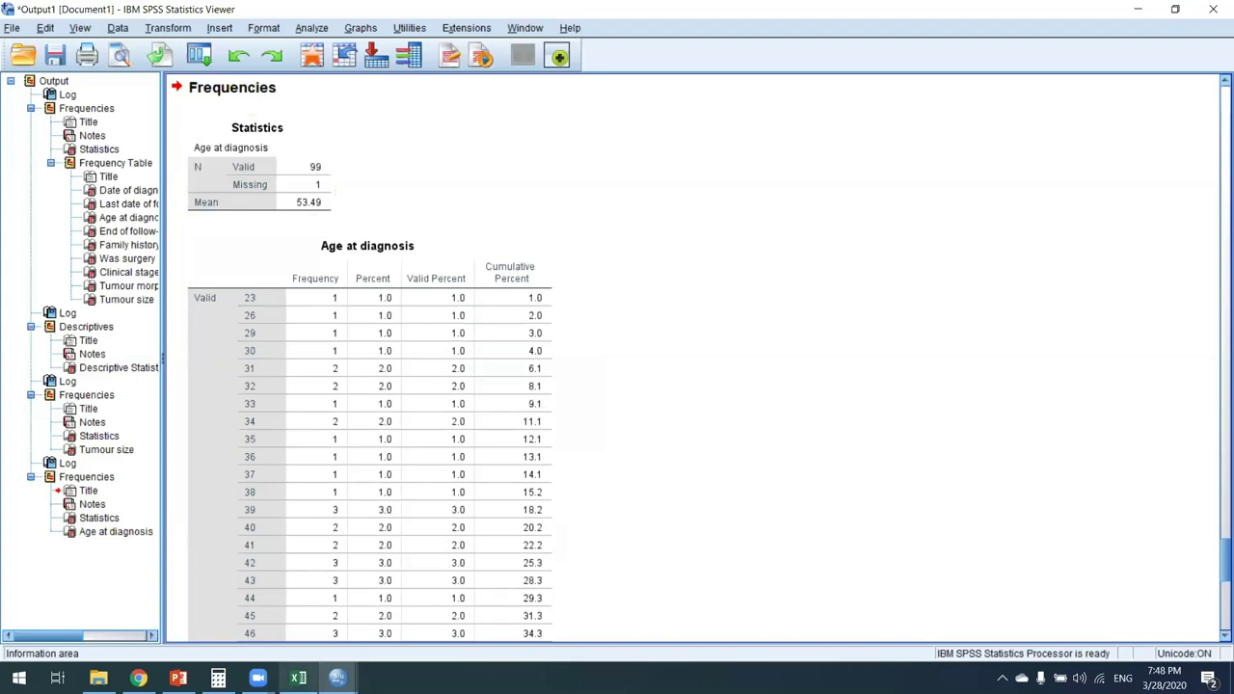
Glance at the Excel source workbook, switch back to the SPSS dataset and fill in case 4's missing AGE as 54.
{"action": "mouse_move", "coordinate": [298, 677]}
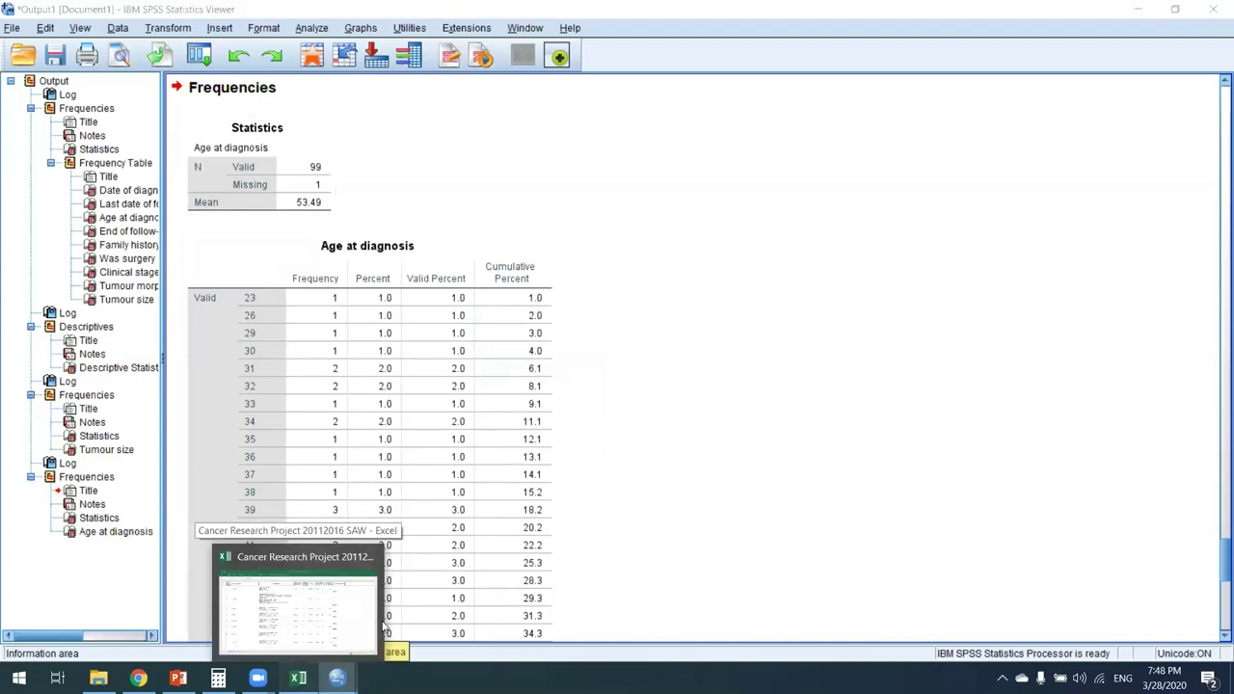
{"action": "left_click", "coordinate": [291, 615]}
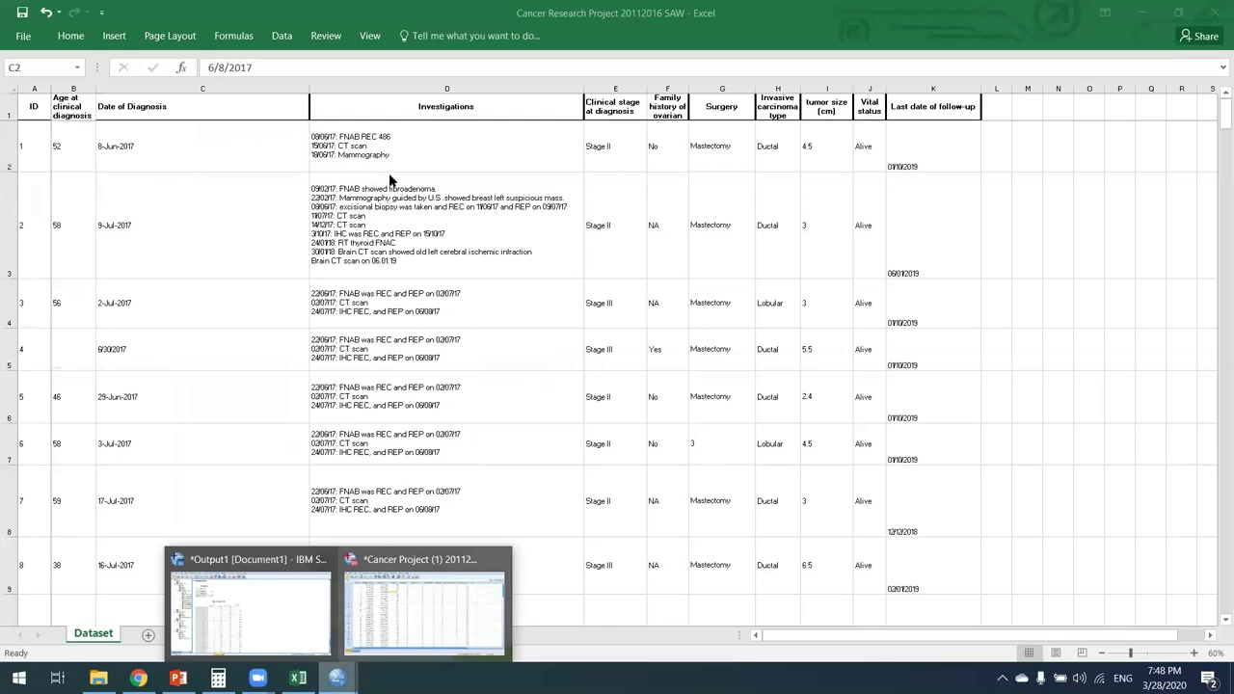
{"action": "key", "text": "alt+Tab"}
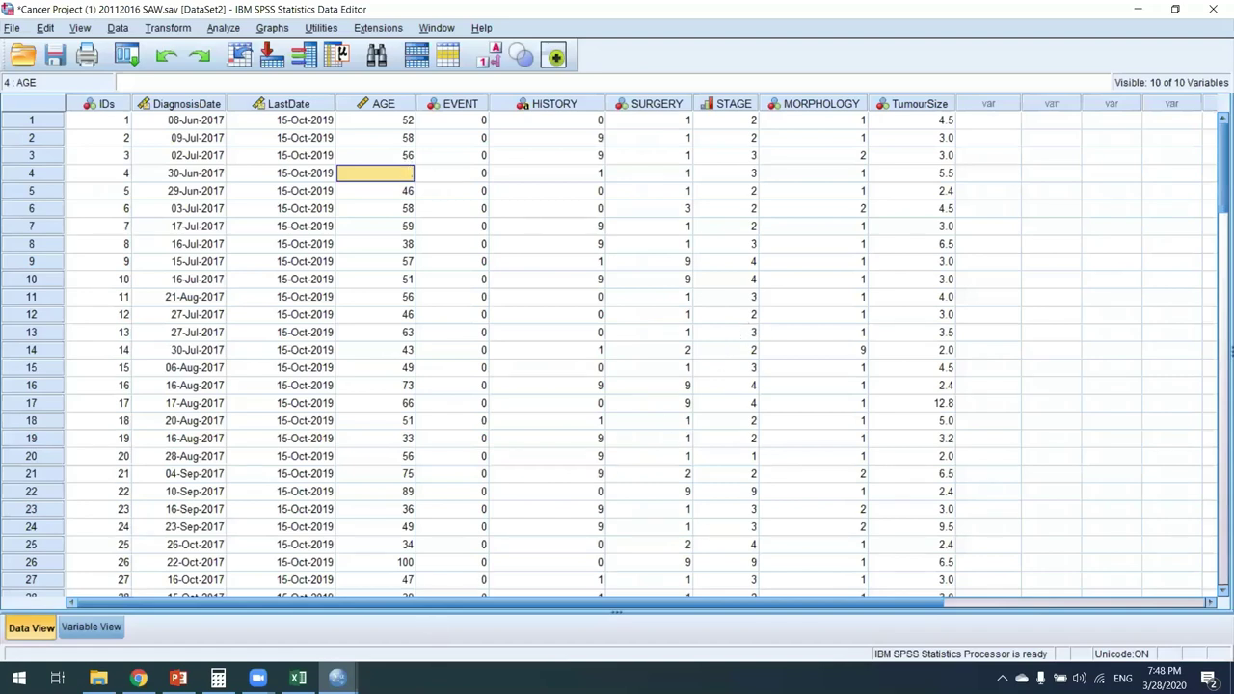
{"action": "type", "text": "54"}
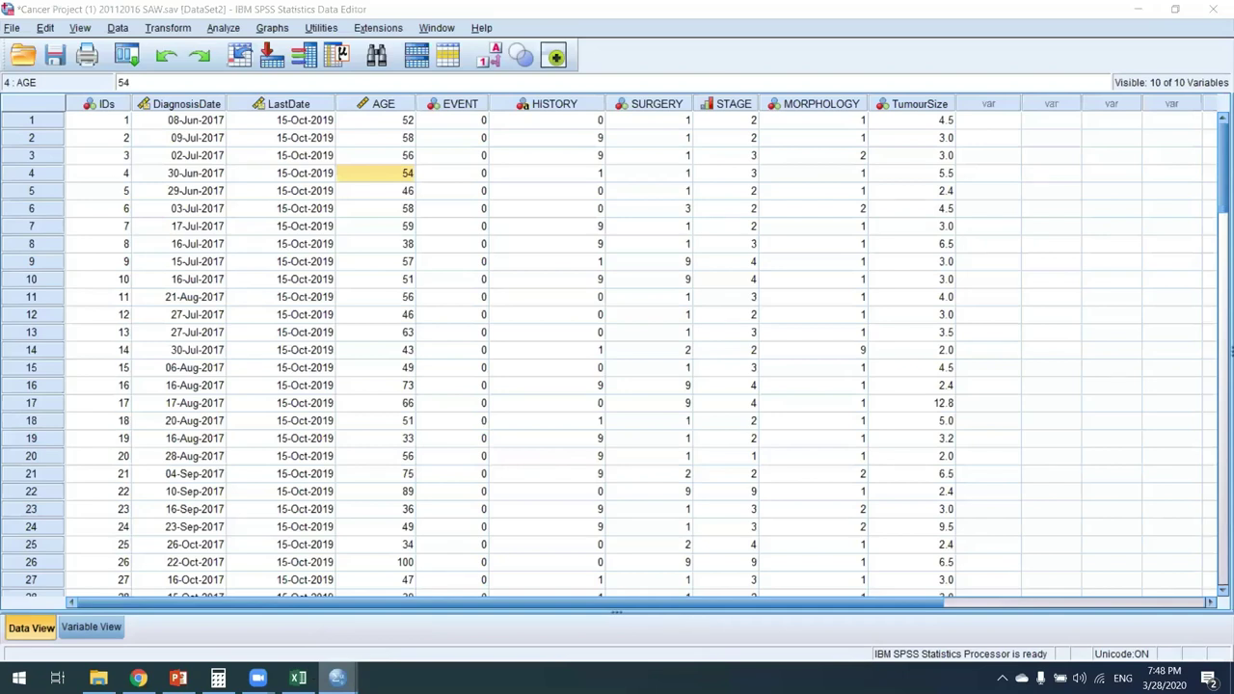
Switch to the PowerPoint deck, look through the missing data slides up to "Open your SPSS and let's clean data", and return to the SPSS dataset.
{"action": "mouse_move", "coordinate": [257, 678]}
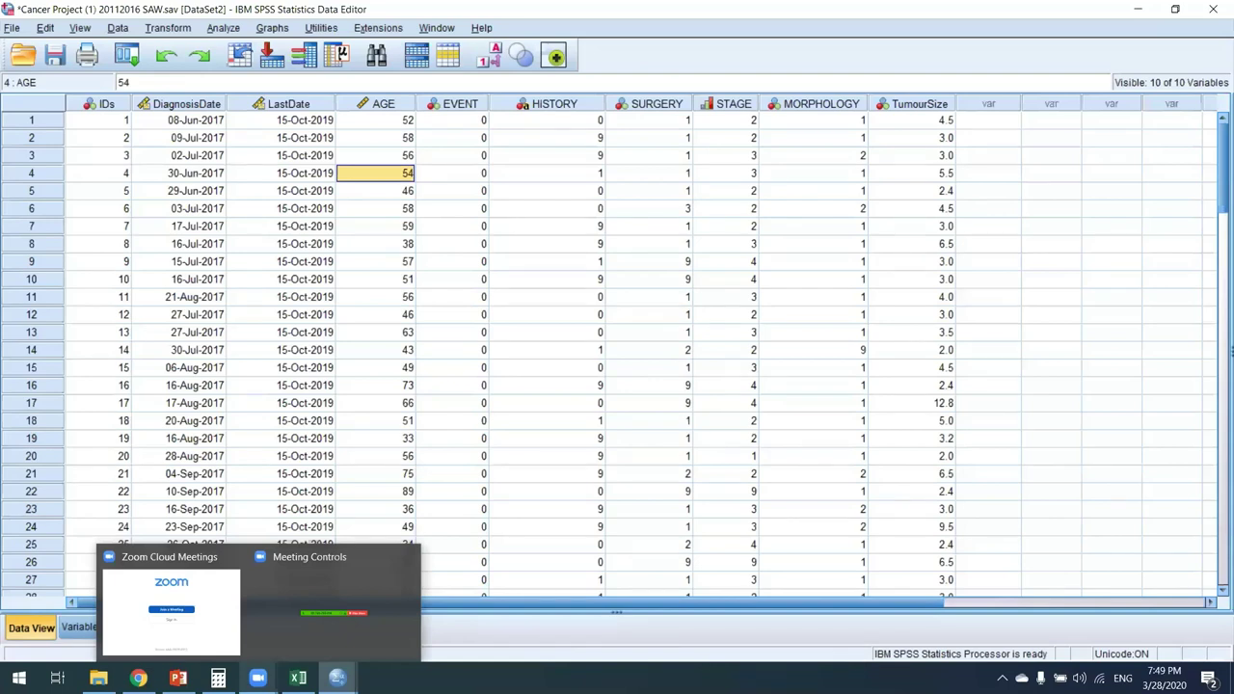
{"action": "mouse_move", "coordinate": [137, 678]}
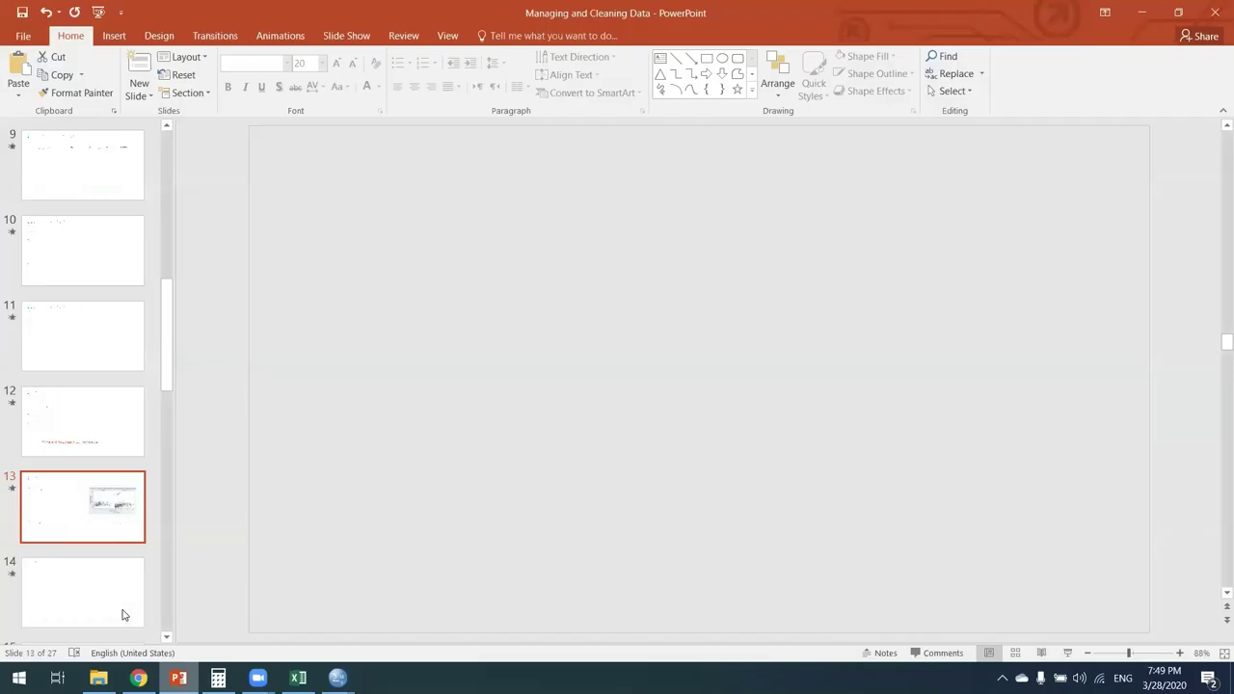
{"action": "left_click", "coordinate": [122, 615]}
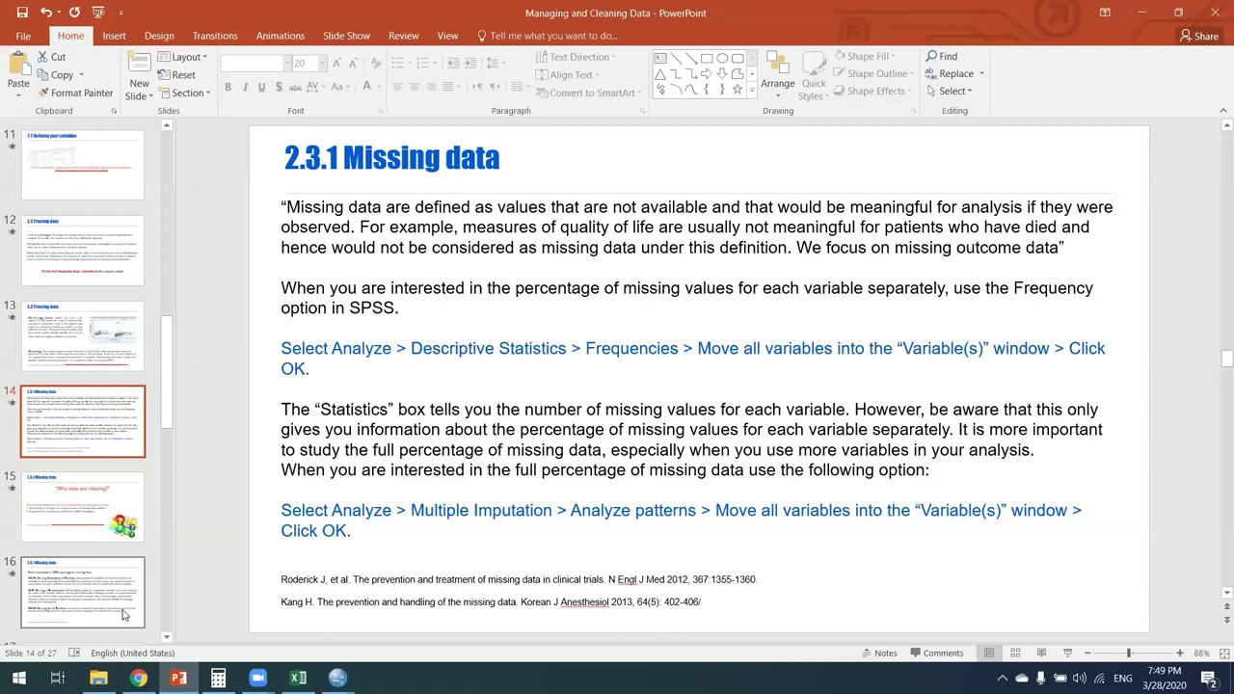
{"action": "left_click", "coordinate": [123, 615]}
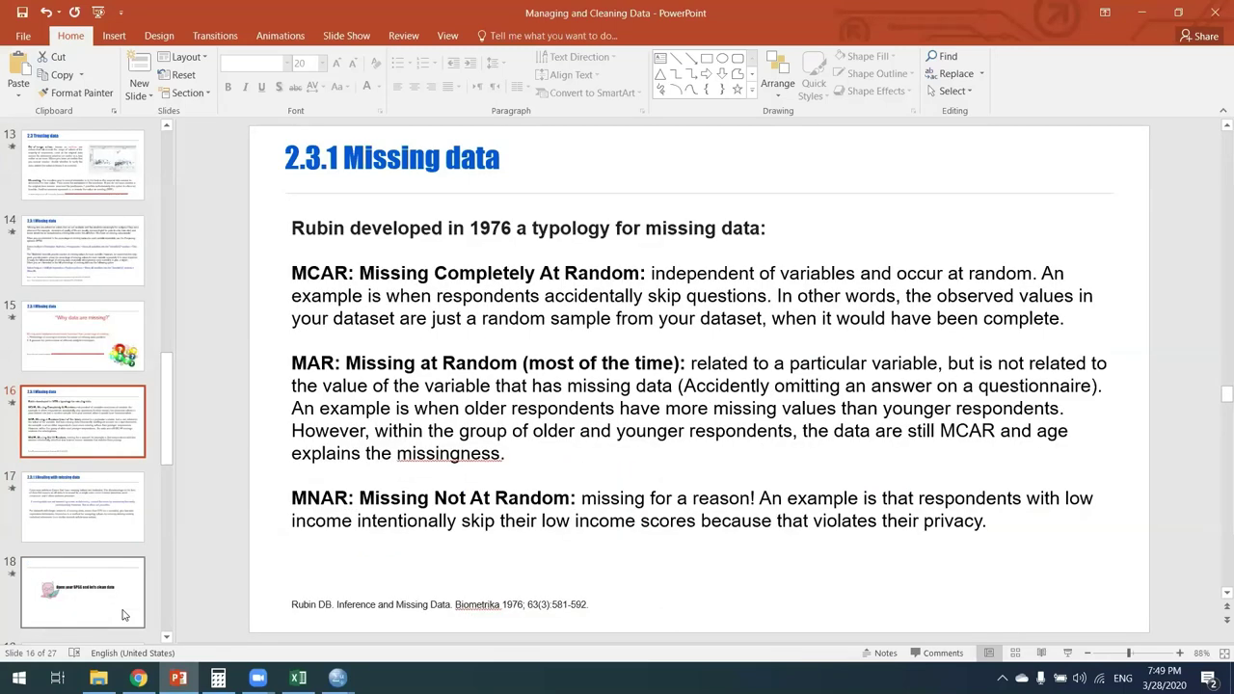
{"action": "left_click", "coordinate": [122, 615]}
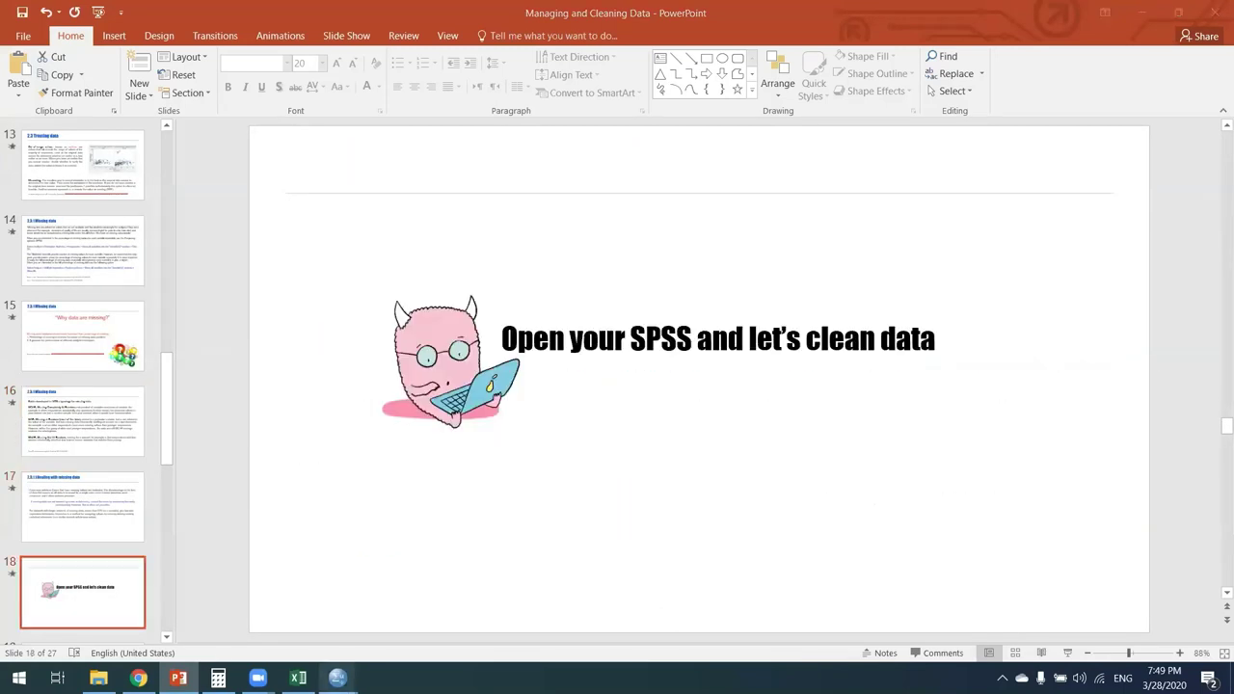
{"action": "mouse_move", "coordinate": [336, 678]}
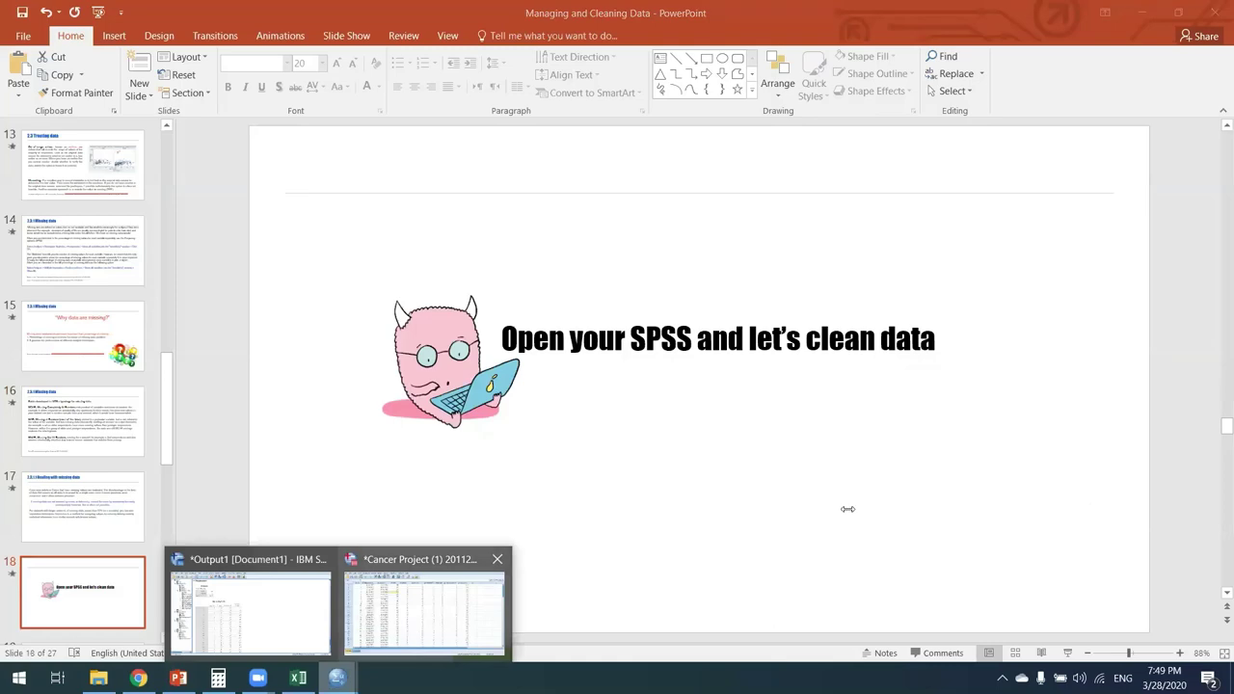
{"action": "key", "text": "alt+Tab"}
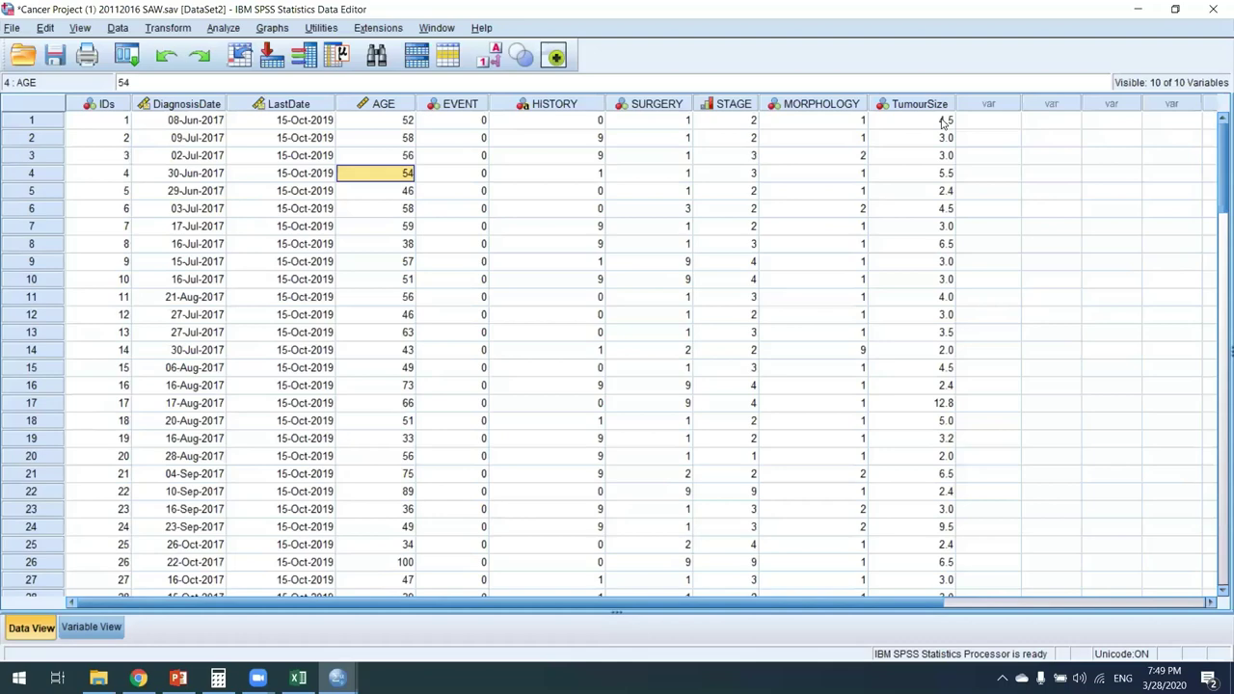
Examine the dataset's cases for missing values, especially in the TumourSize column, and return to the first case.
{"action": "mouse_move", "coordinate": [1219, 140]}
{"action": "left_mouse_down"}
{"action": "mouse_move", "coordinate": [1215, 202]}
{"action": "mouse_move", "coordinate": [1216, 119]}
{"action": "left_mouse_up"}
{"action": "scroll", "coordinate": [1213, 255], "scroll_direction": "down", "scroll_amount": 4}
{"action": "scroll", "coordinate": [1213, 318], "scroll_direction": "down", "scroll_amount": 2}
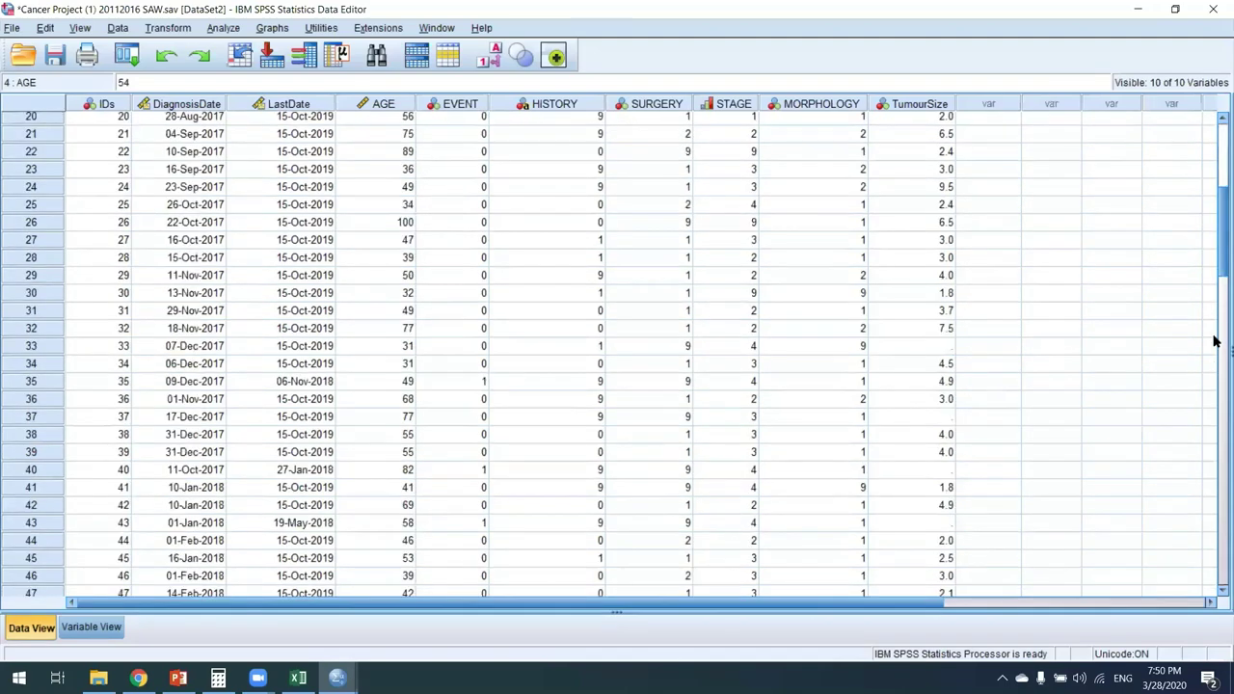
{"action": "scroll", "coordinate": [1214, 342], "scroll_direction": "down", "scroll_amount": 8}
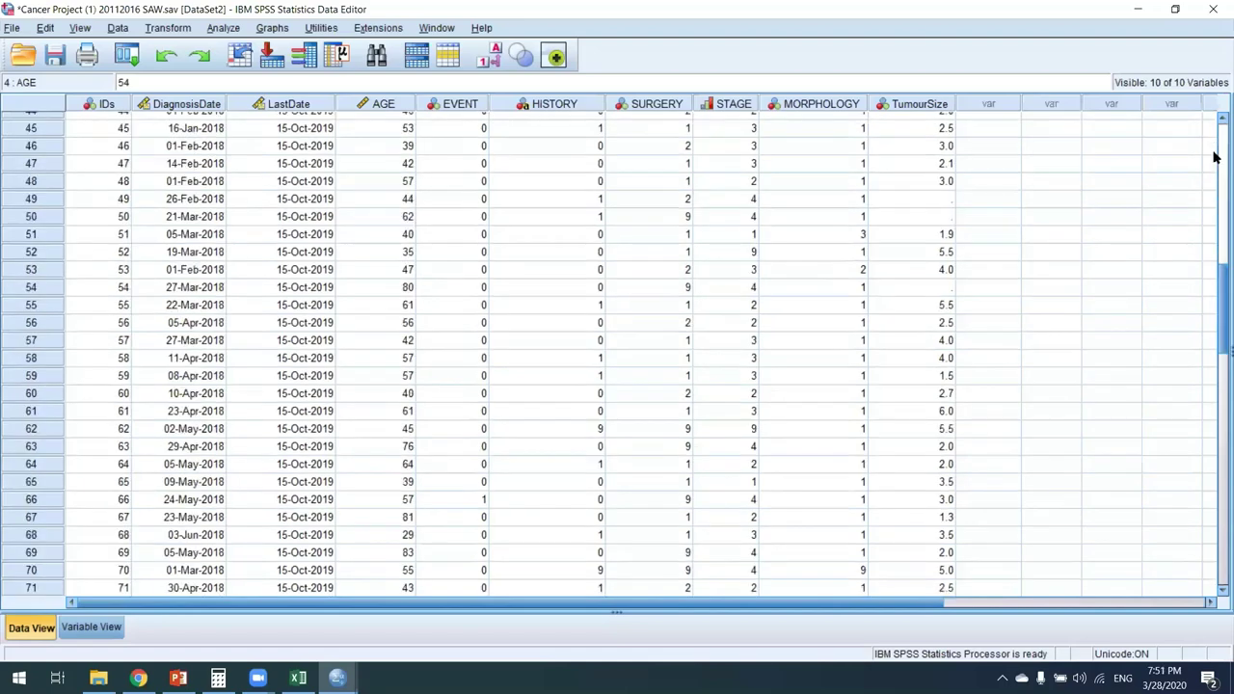
{"action": "scroll", "coordinate": [1214, 156], "scroll_direction": "up", "scroll_amount": 15}
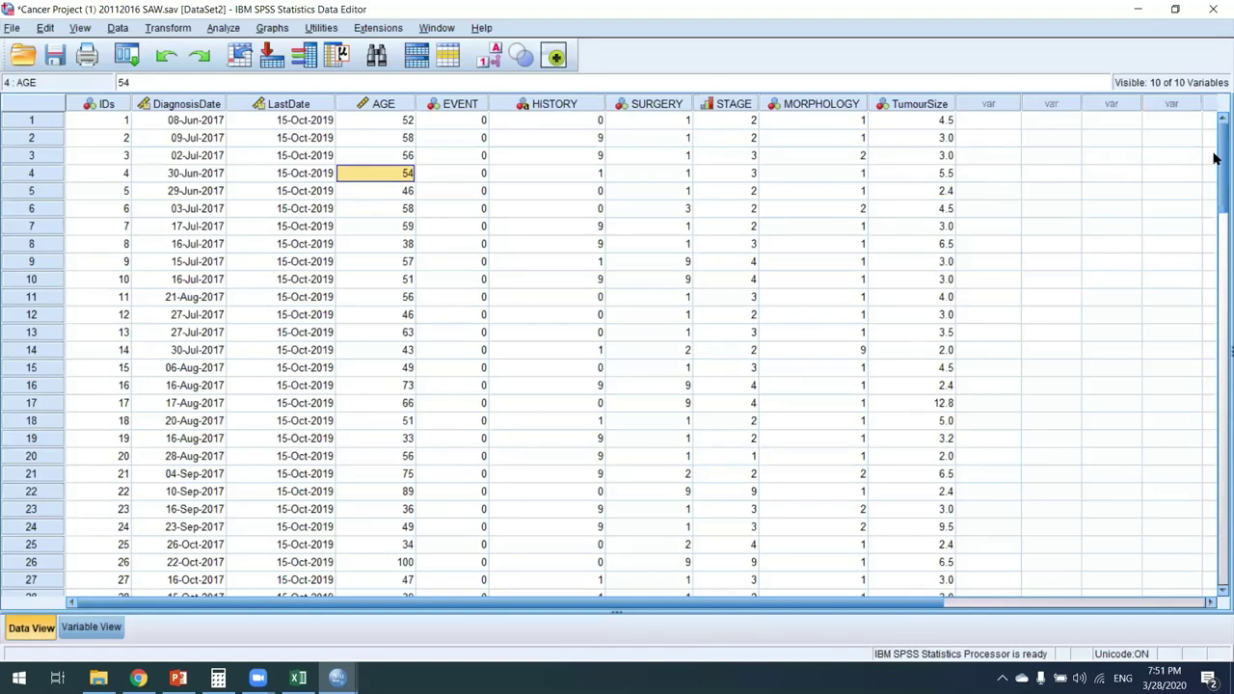
{"action": "scroll", "coordinate": [1217, 183], "scroll_direction": "down", "scroll_amount": 1}
{"action": "scroll", "coordinate": [1220, 184], "scroll_direction": "down", "scroll_amount": 6}
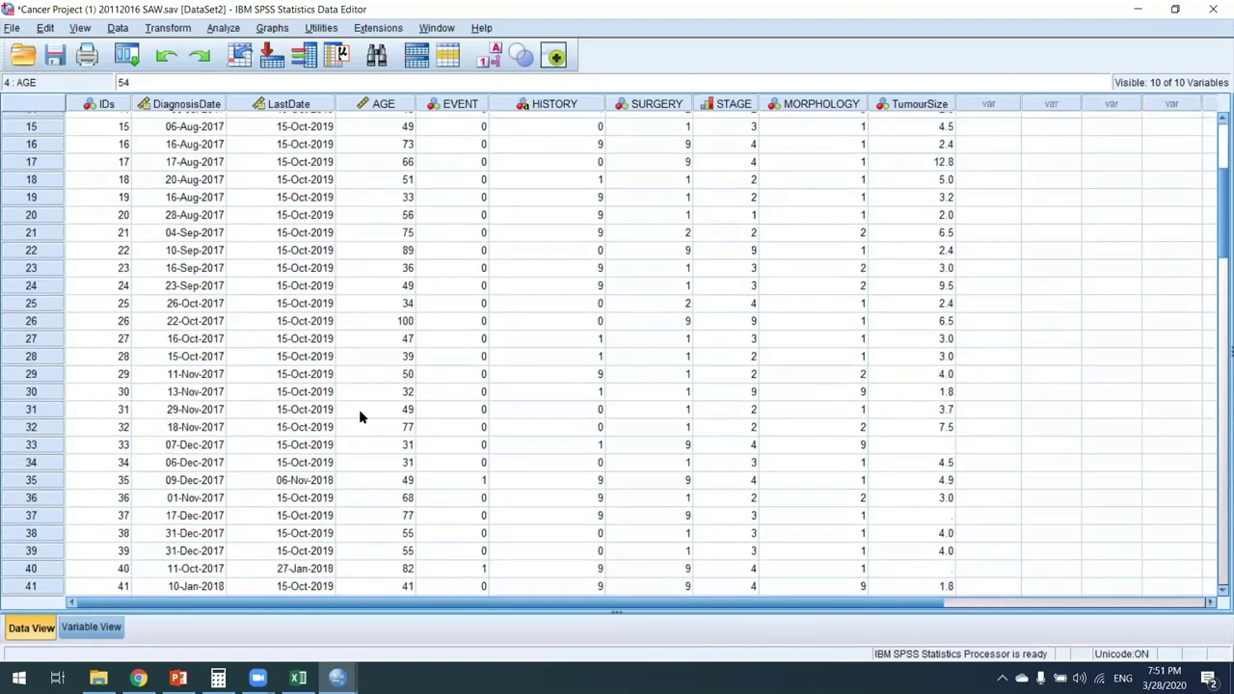
{"action": "scroll", "coordinate": [363, 417], "scroll_direction": "up", "scroll_amount": 7}
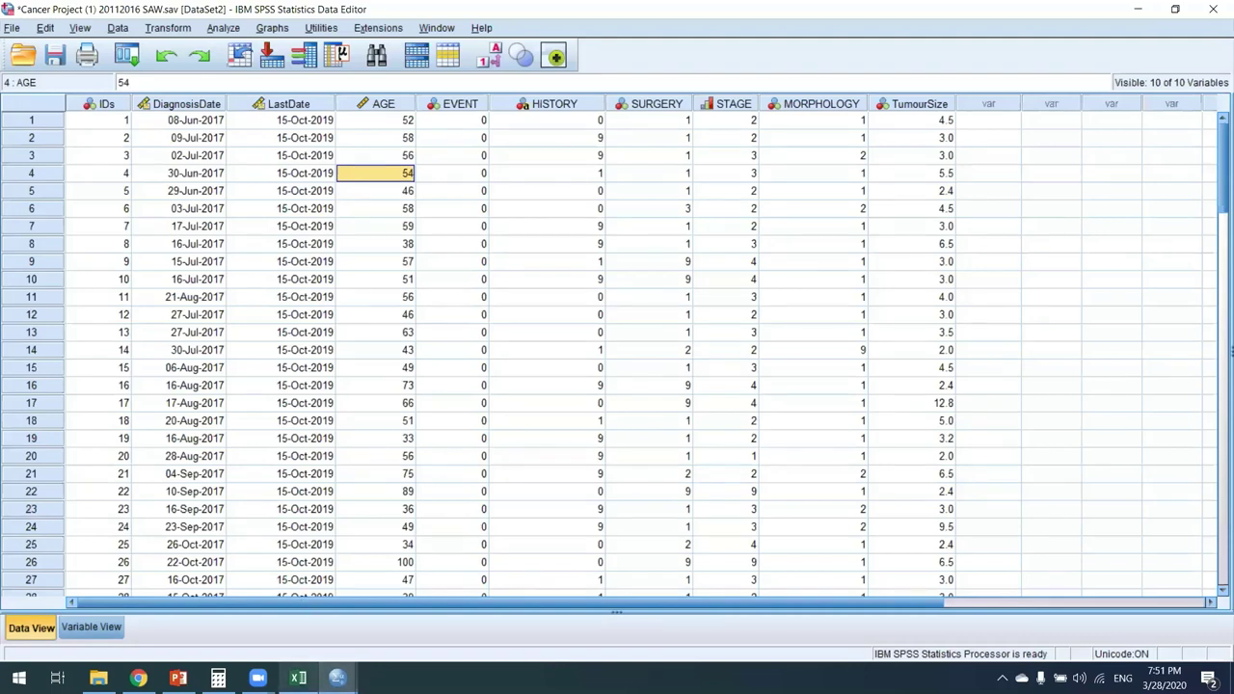
Switch to the PowerPoint deck and review the slides from "Why data are missing?" to "2.3.1.1 Dealing with missing data".
{"action": "left_click", "coordinate": [179, 677]}
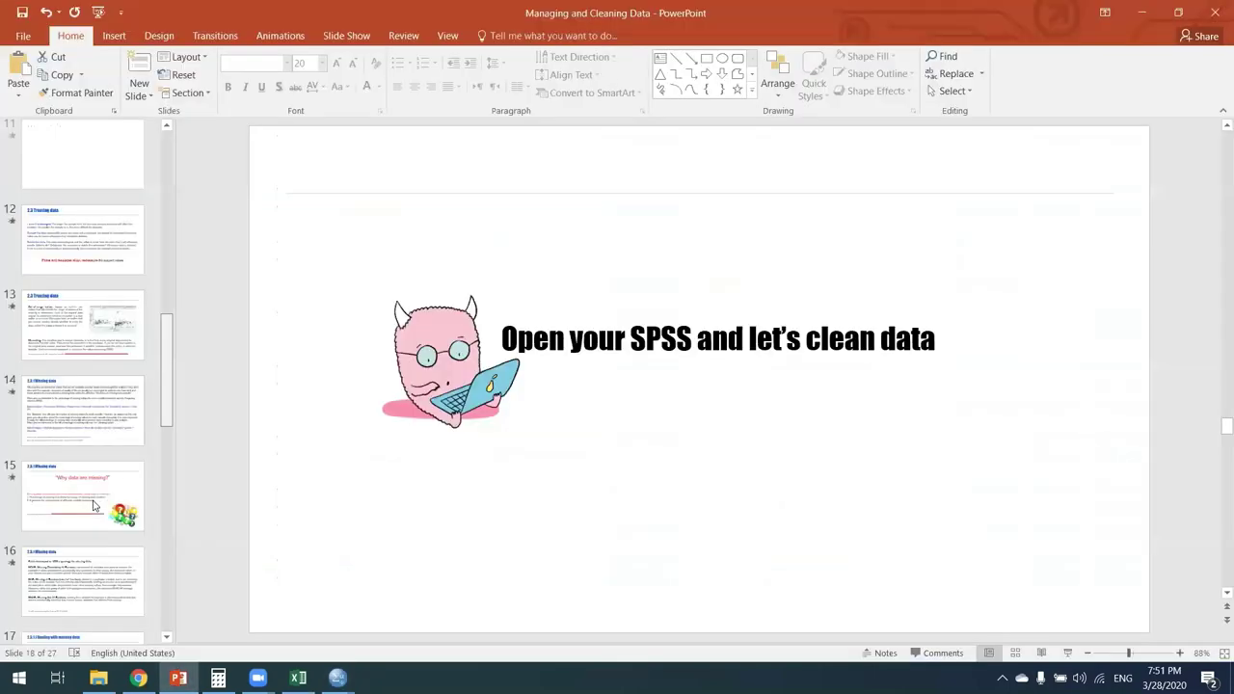
{"action": "left_click", "coordinate": [94, 505]}
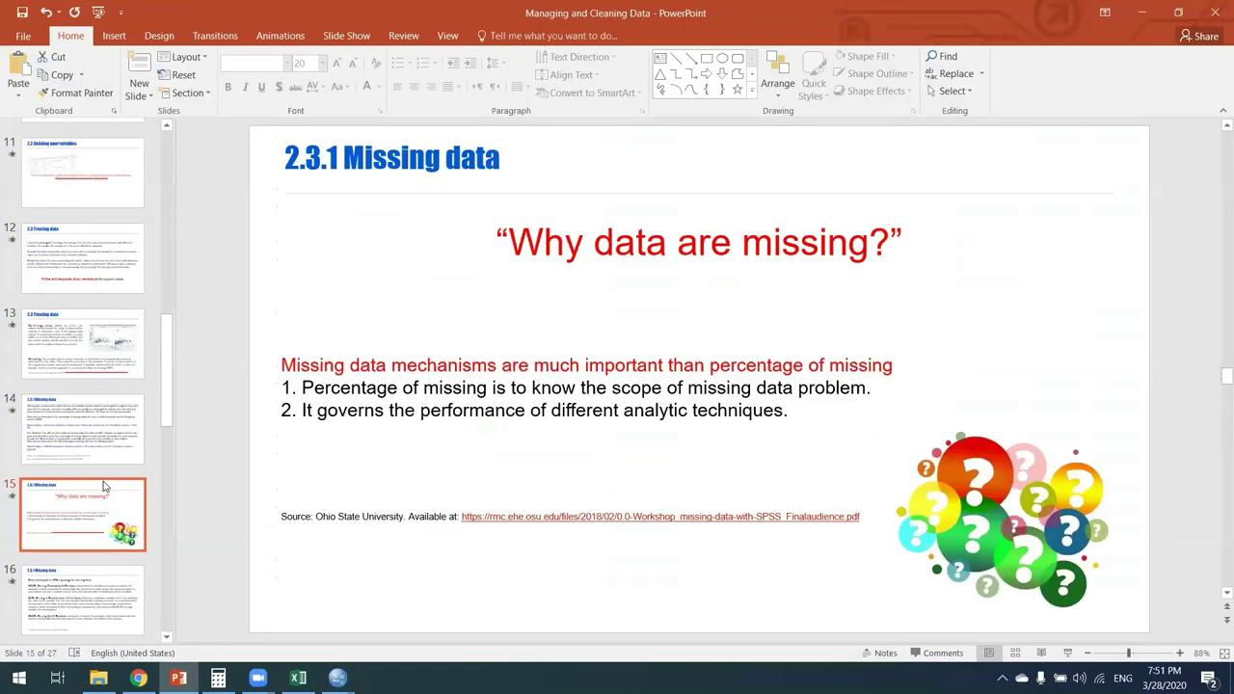
{"action": "key", "text": "Down"}
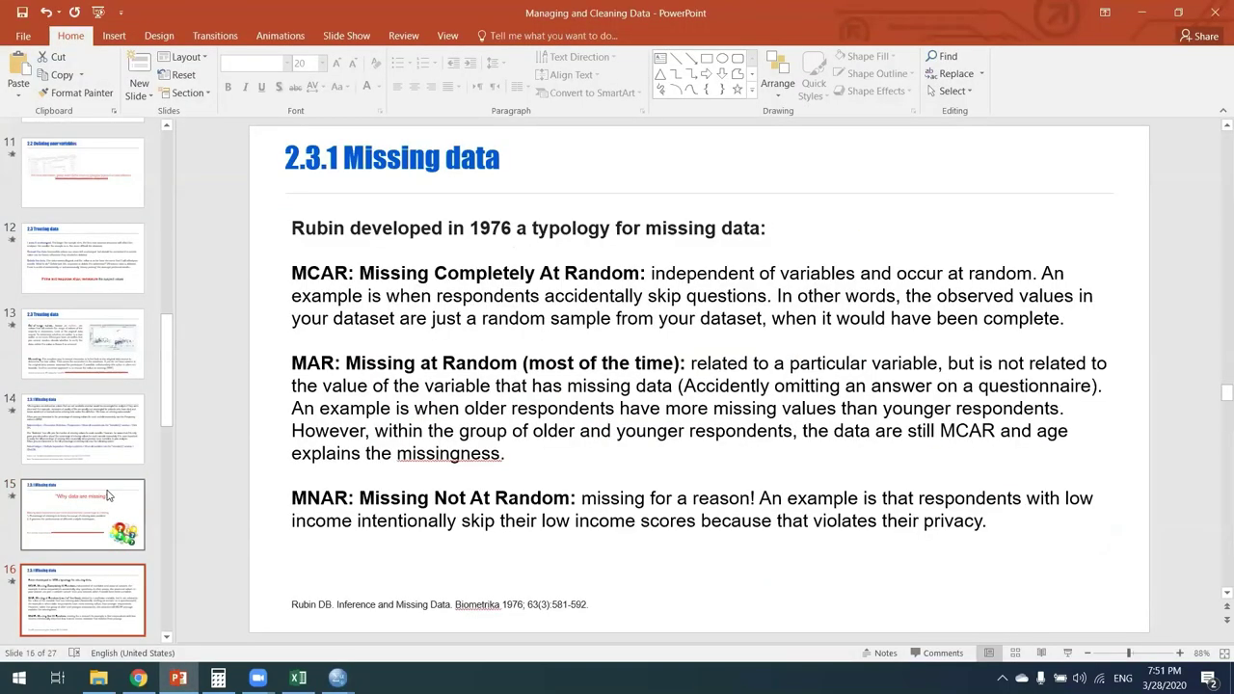
{"action": "left_click", "coordinate": [109, 495]}
{"action": "key", "text": "Down"}
{"action": "key", "text": "Down"}
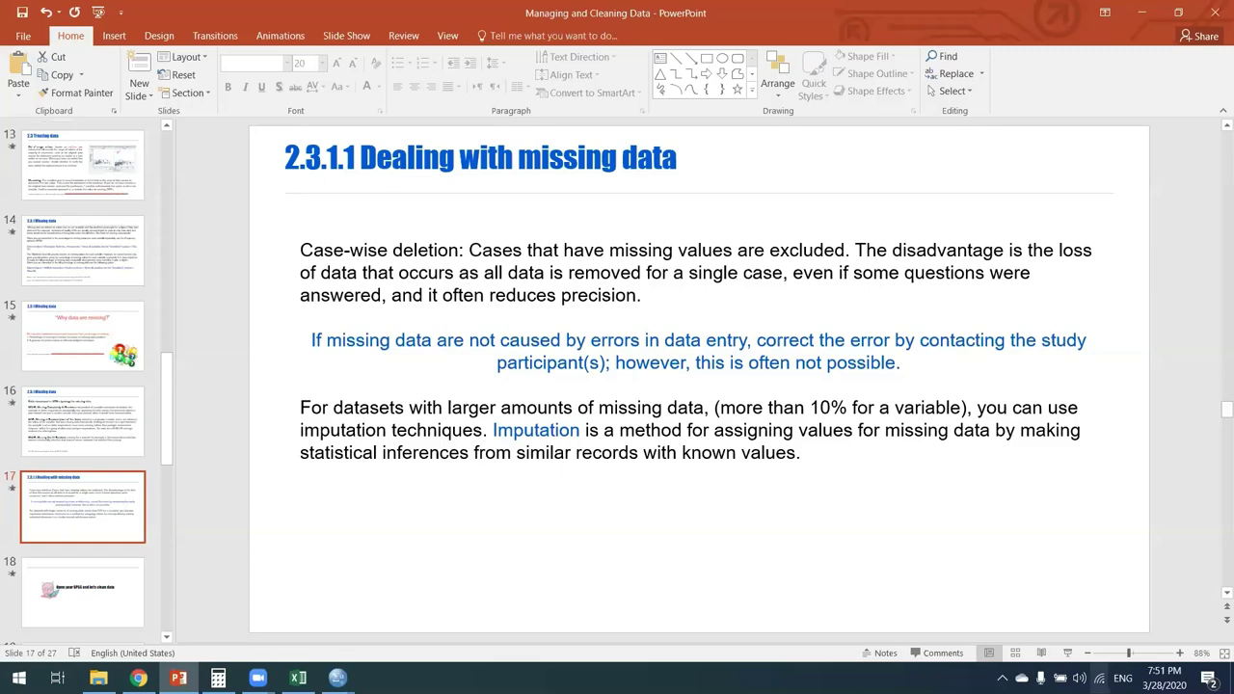
Present the slides from "Dealing with missing data" to "III. Frequencies and Descriptive analysis", end the show and return to the SPSS dataset.
{"action": "key", "text": "shift+F5"}
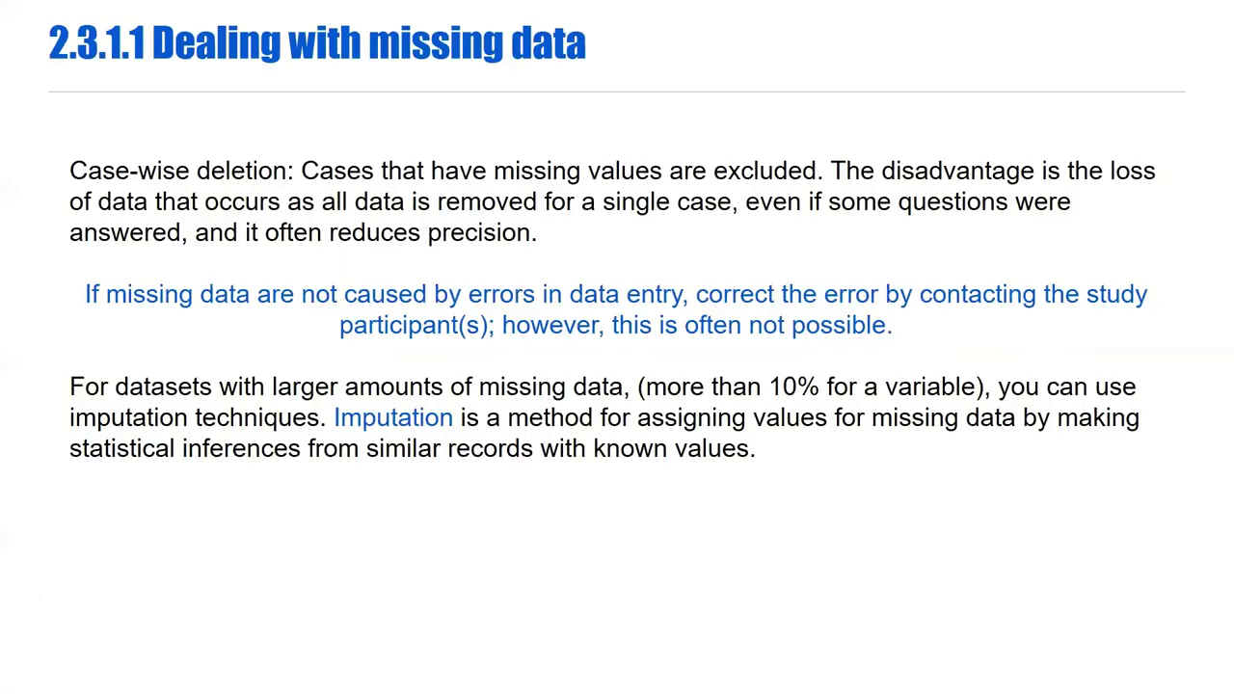
{"action": "key", "text": "Right"}
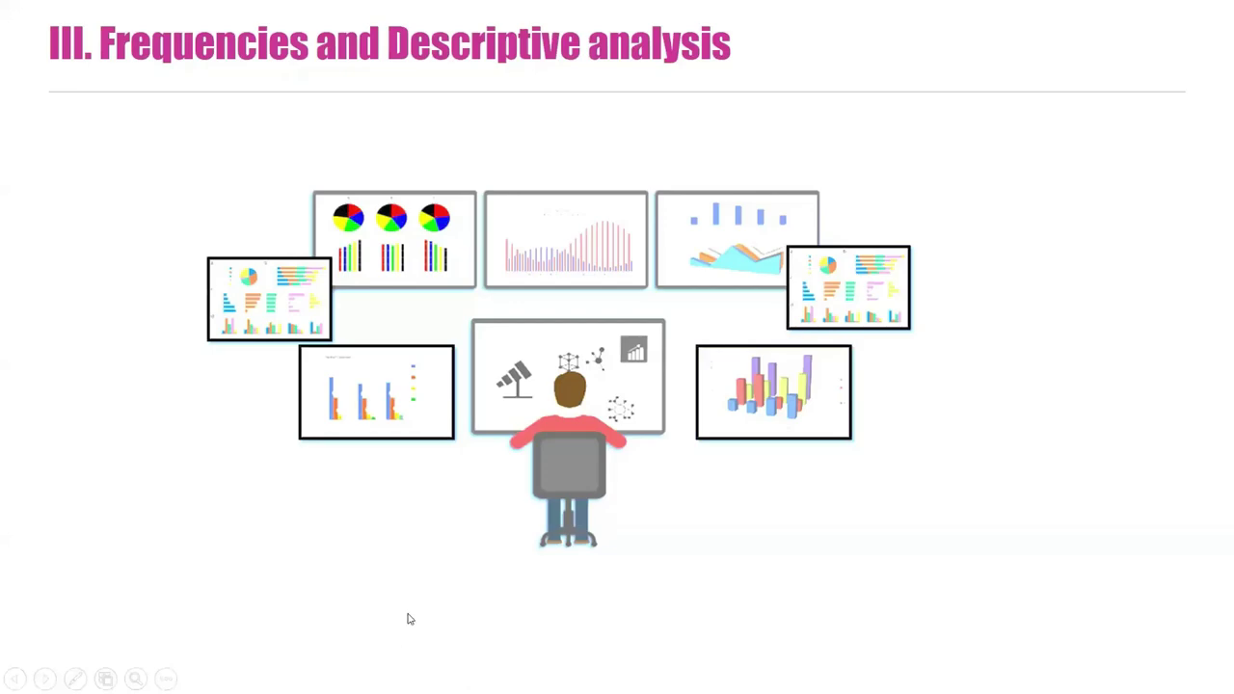
{"action": "key", "text": "Escape"}
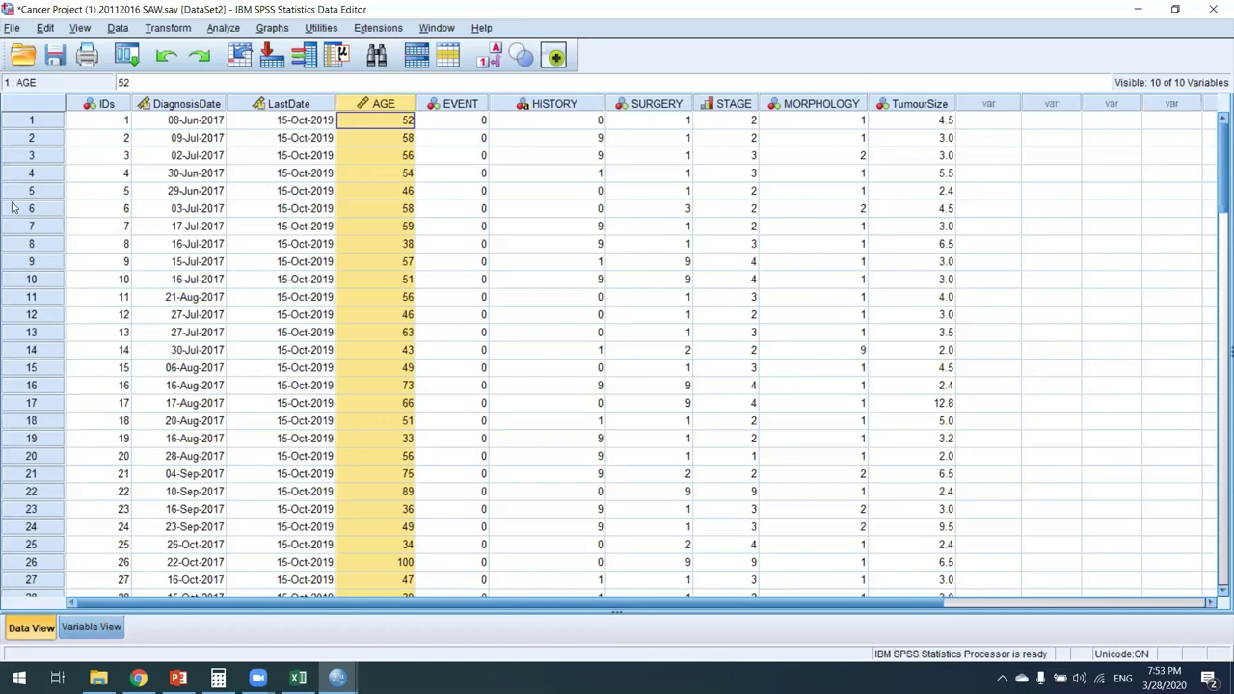
Set up a Recode into Different Variables of AGE with output variable CategAge, labelled "Categorical age".
{"action": "left_click", "coordinate": [178, 28]}
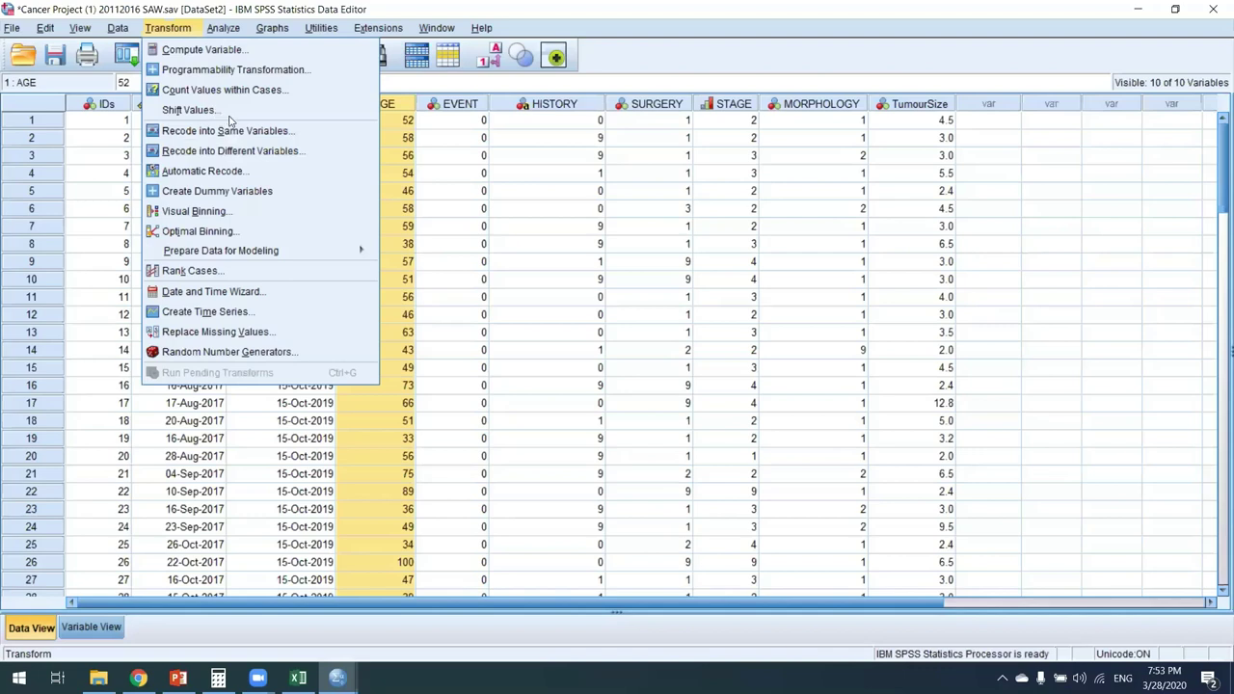
{"action": "key", "text": "Down"}
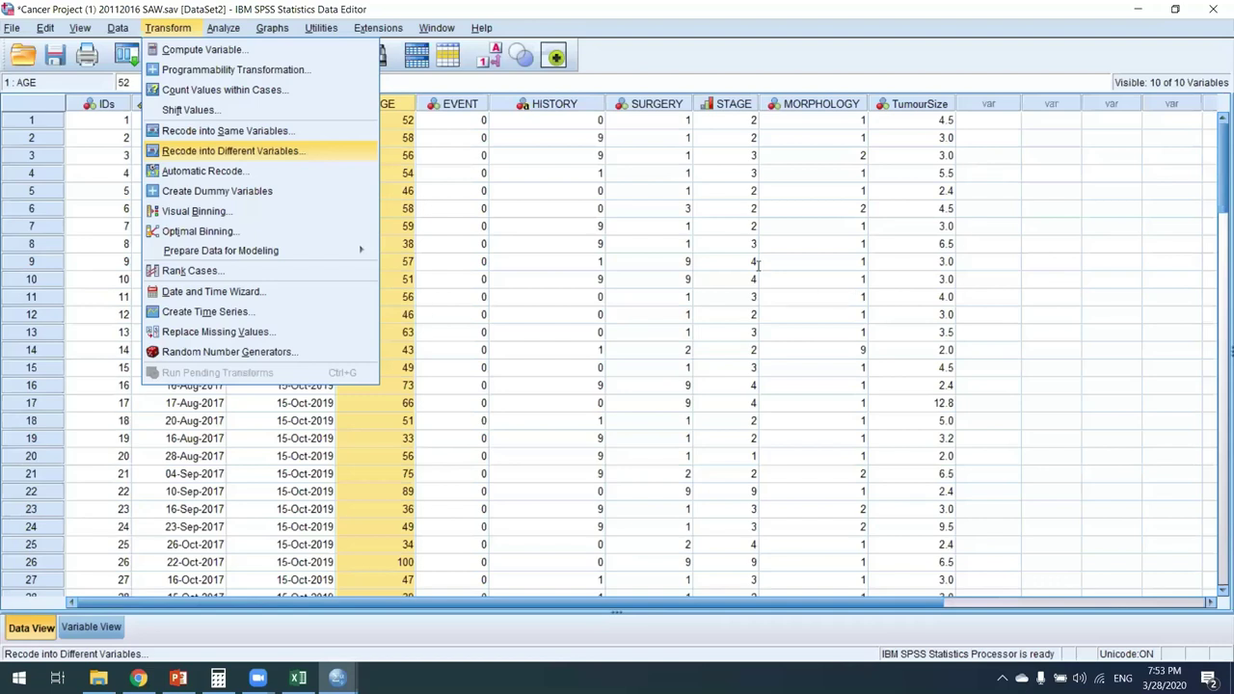
{"action": "key", "text": "Return"}
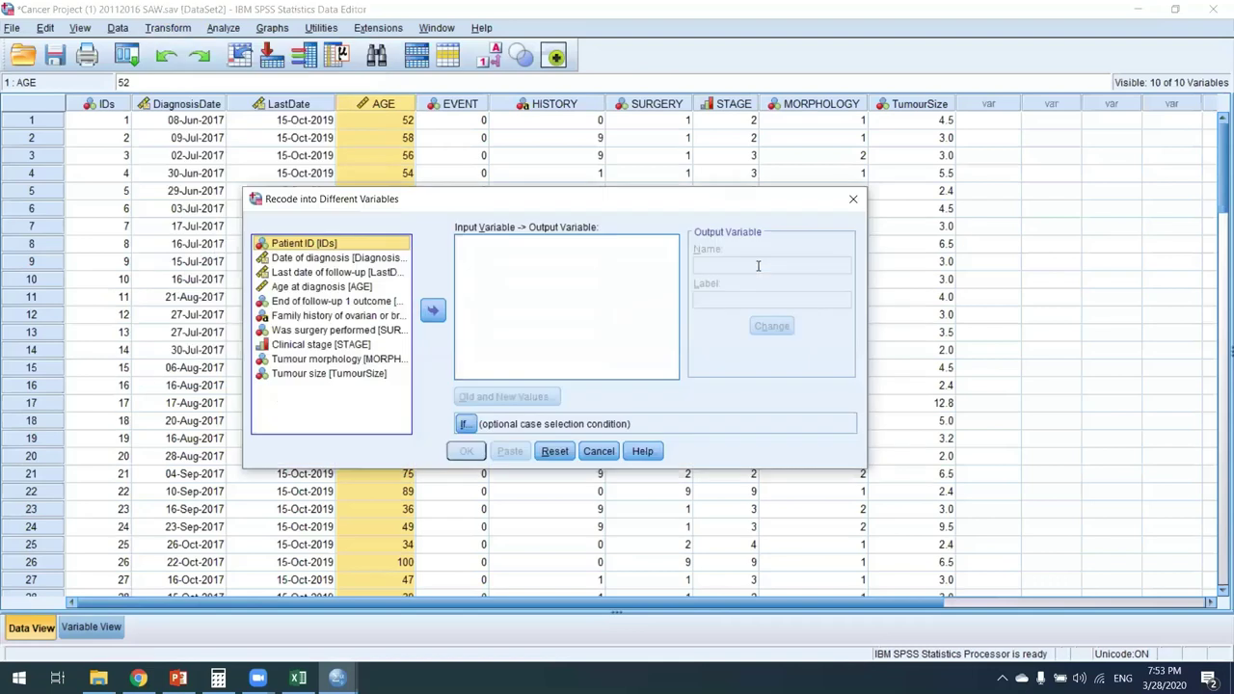
{"action": "left_click", "coordinate": [758, 265]}
{"action": "type", "text": "CategAge"}
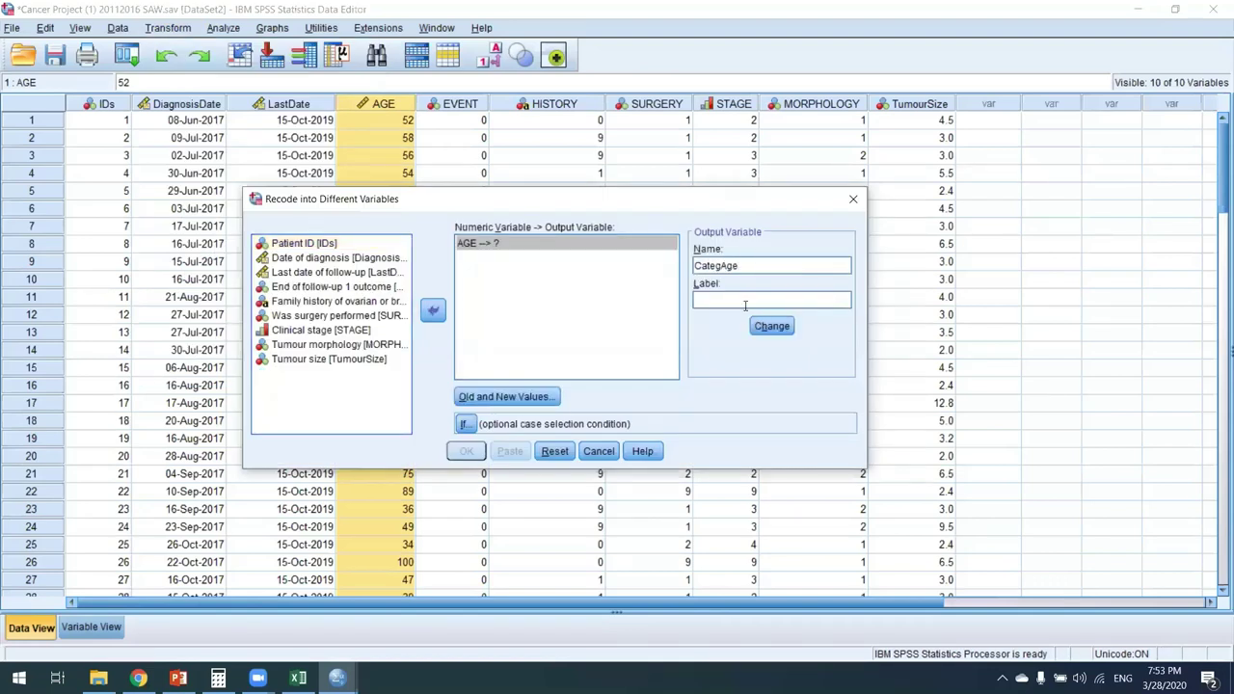
{"action": "left_click", "coordinate": [744, 303]}
{"action": "type", "text": "Categorical age"}
{"action": "left_click", "coordinate": [770, 326]}
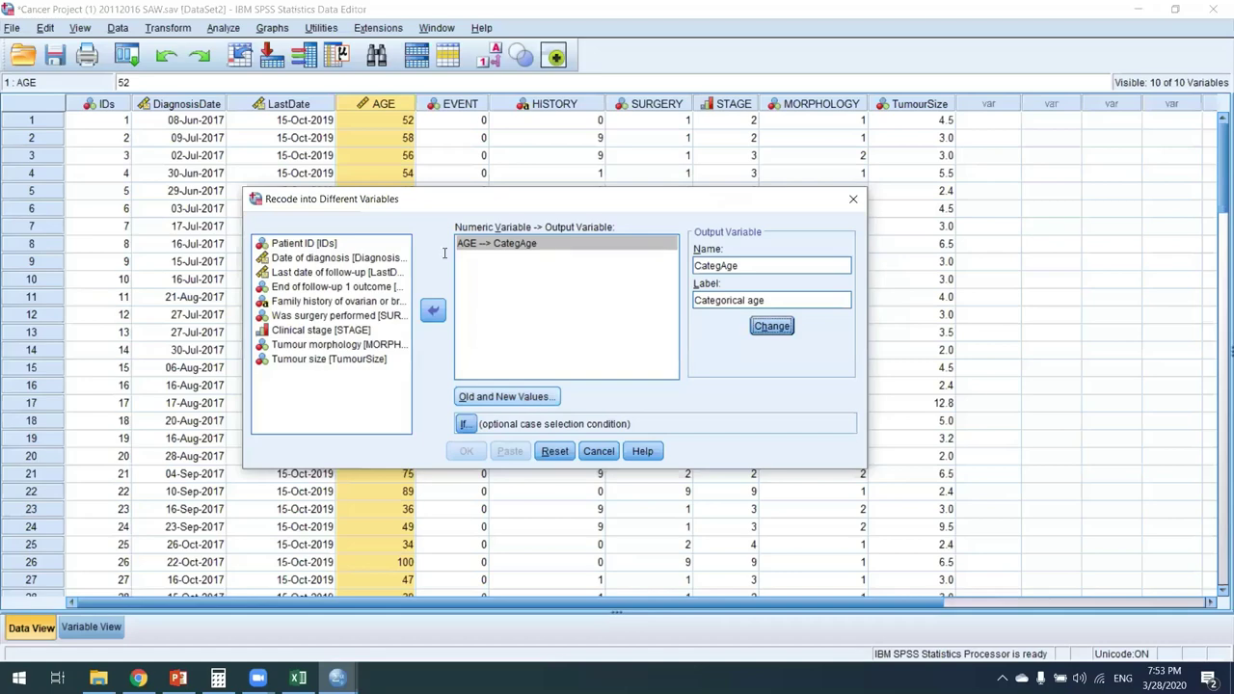
Define the first old-to-new value rule for CategAge, recoding ages from the lowest through 29 as 1.
{"action": "left_click", "coordinate": [506, 396]}
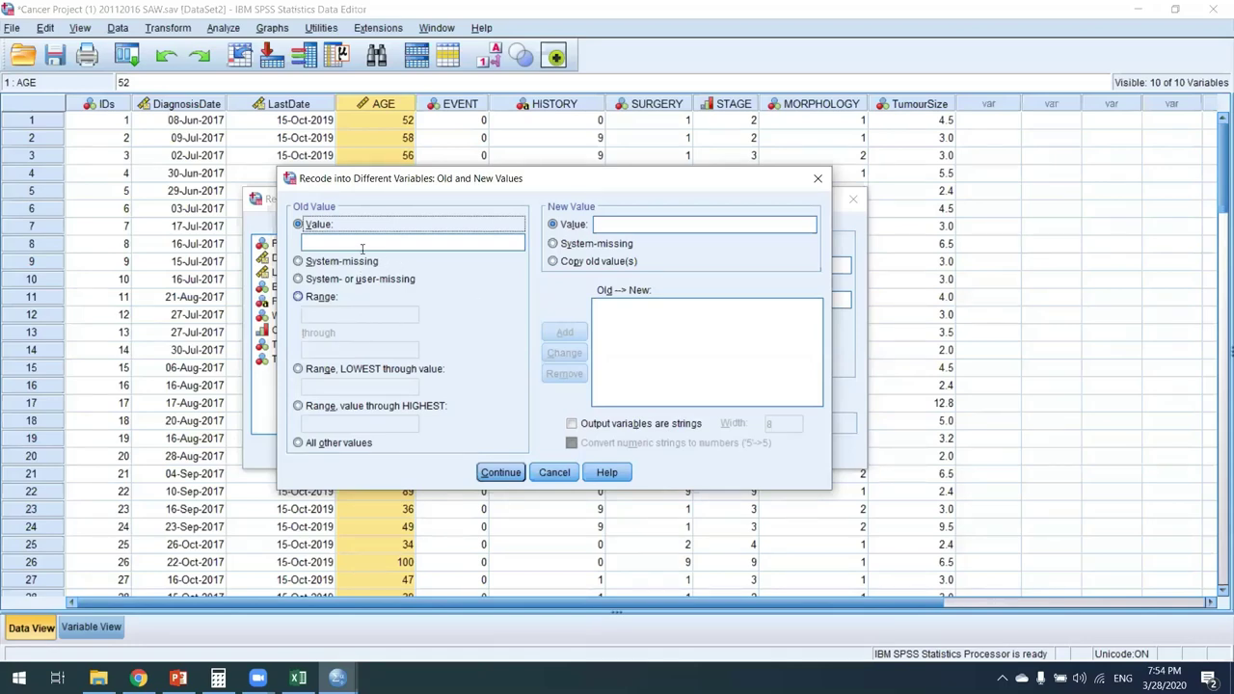
{"action": "left_click", "coordinate": [300, 371]}
{"action": "left_click", "coordinate": [321, 387]}
{"action": "type", "text": "29"}
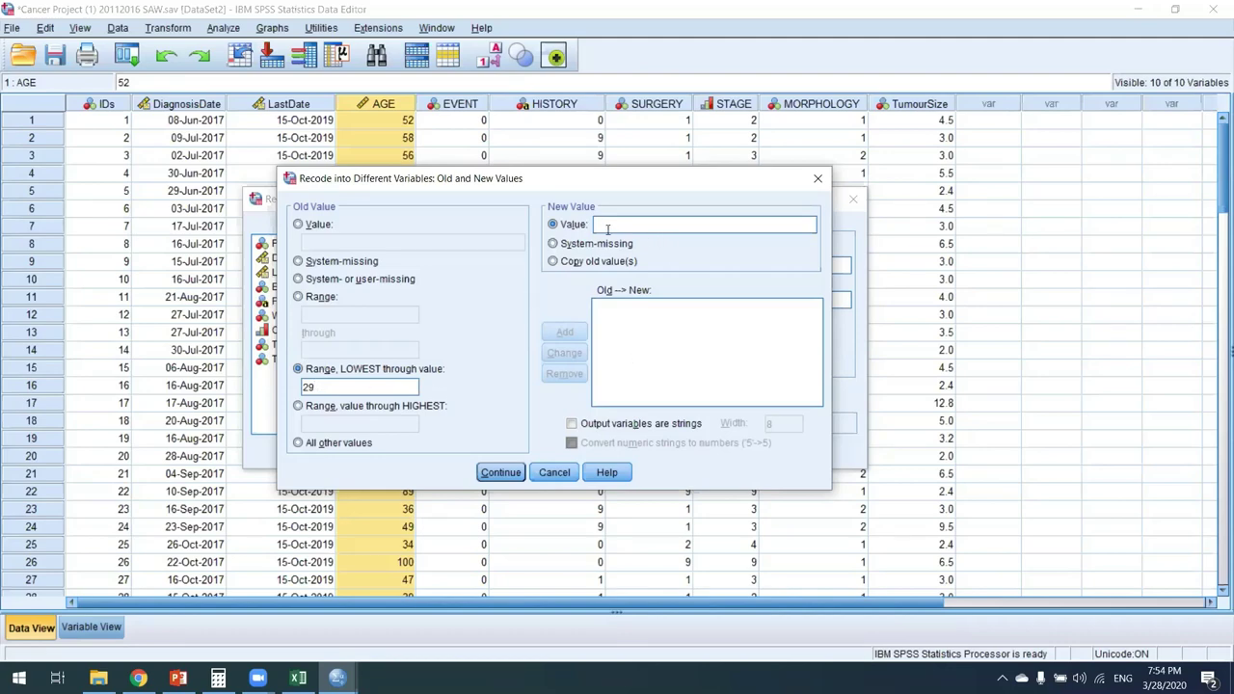
{"action": "left_click", "coordinate": [617, 224]}
{"action": "type", "text": "1"}
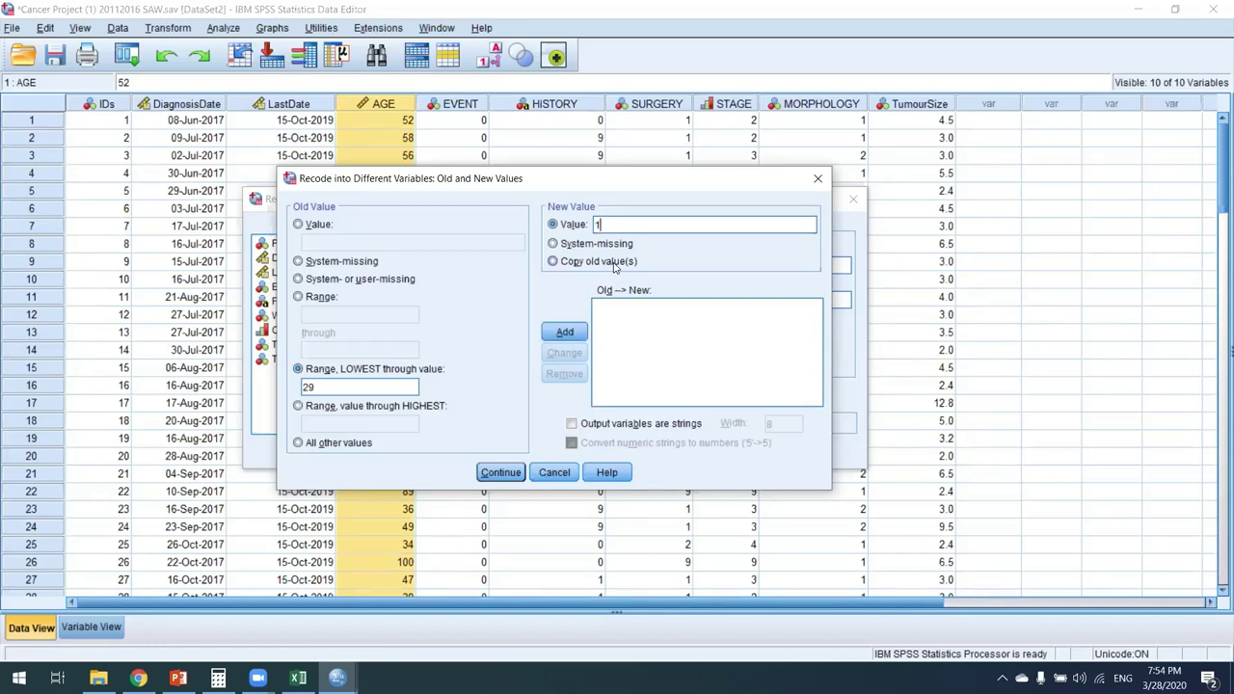
{"action": "left_click", "coordinate": [566, 334]}
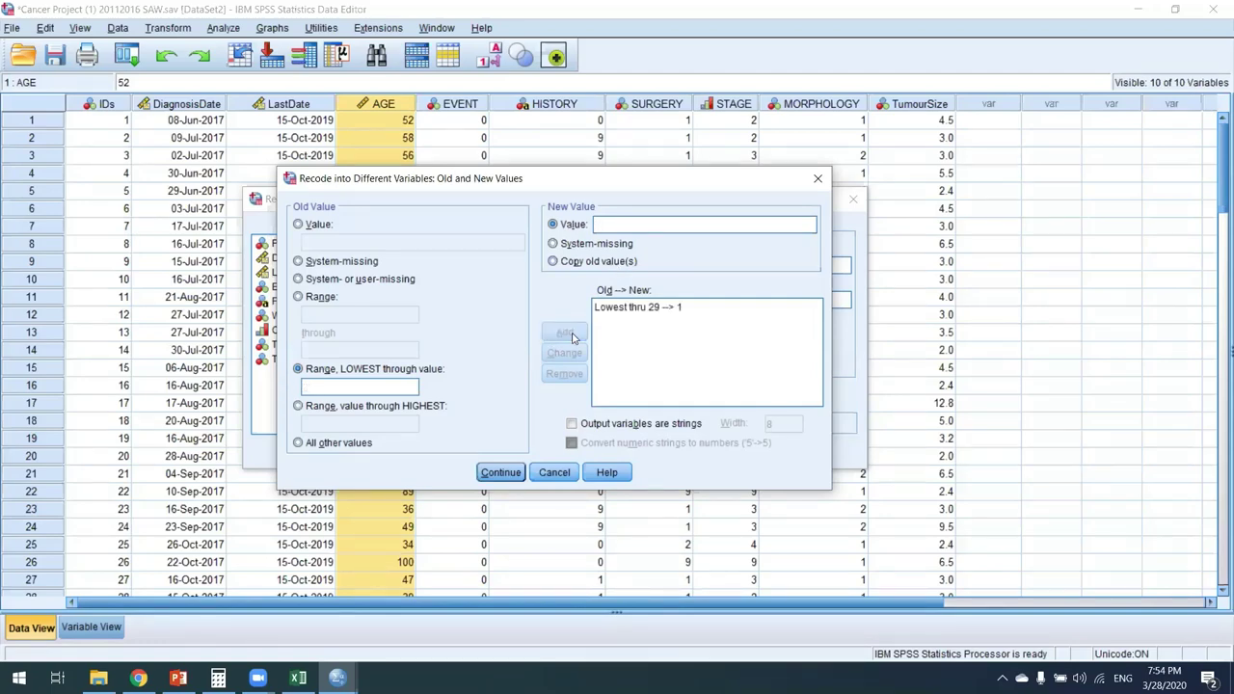
Add a recode rule that turns the age range 30 through 44 into 2.
{"action": "left_click", "coordinate": [352, 383]}
{"action": "left_click", "coordinate": [298, 298]}
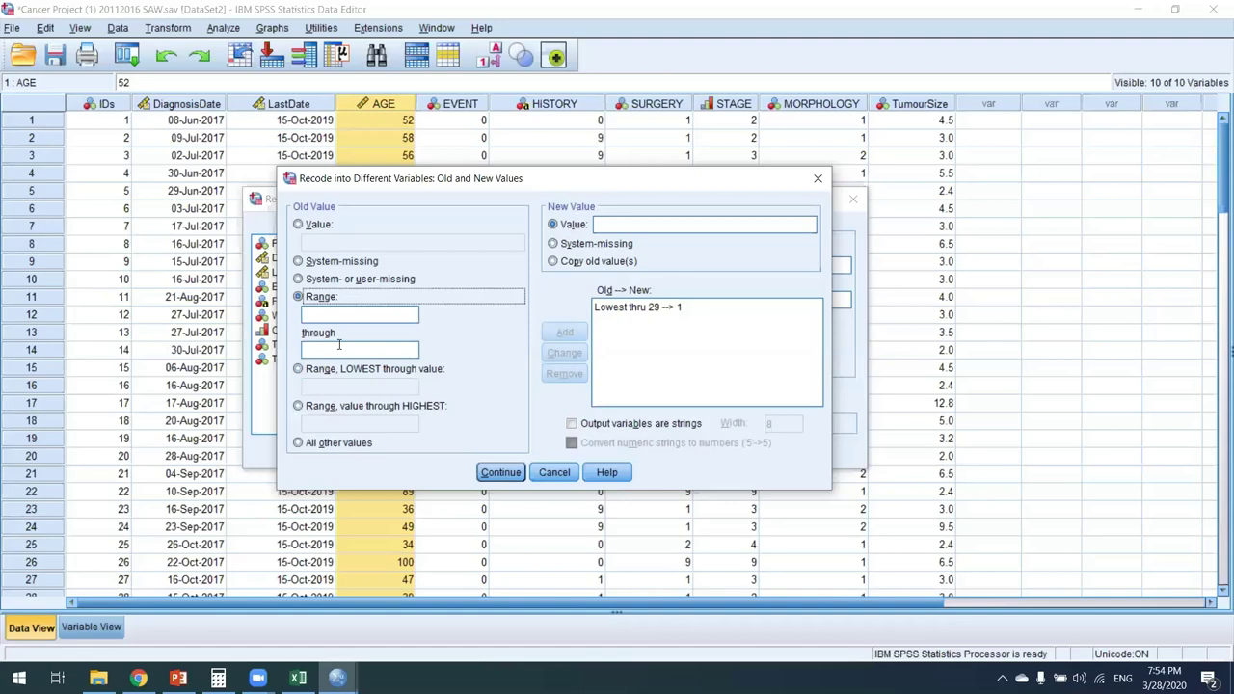
{"action": "key", "text": "Tab"}
{"action": "type", "text": "30"}
{"action": "key", "text": "Tab"}
{"action": "type", "text": "44"}
{"action": "left_click", "coordinate": [610, 223]}
{"action": "type", "text": "2"}
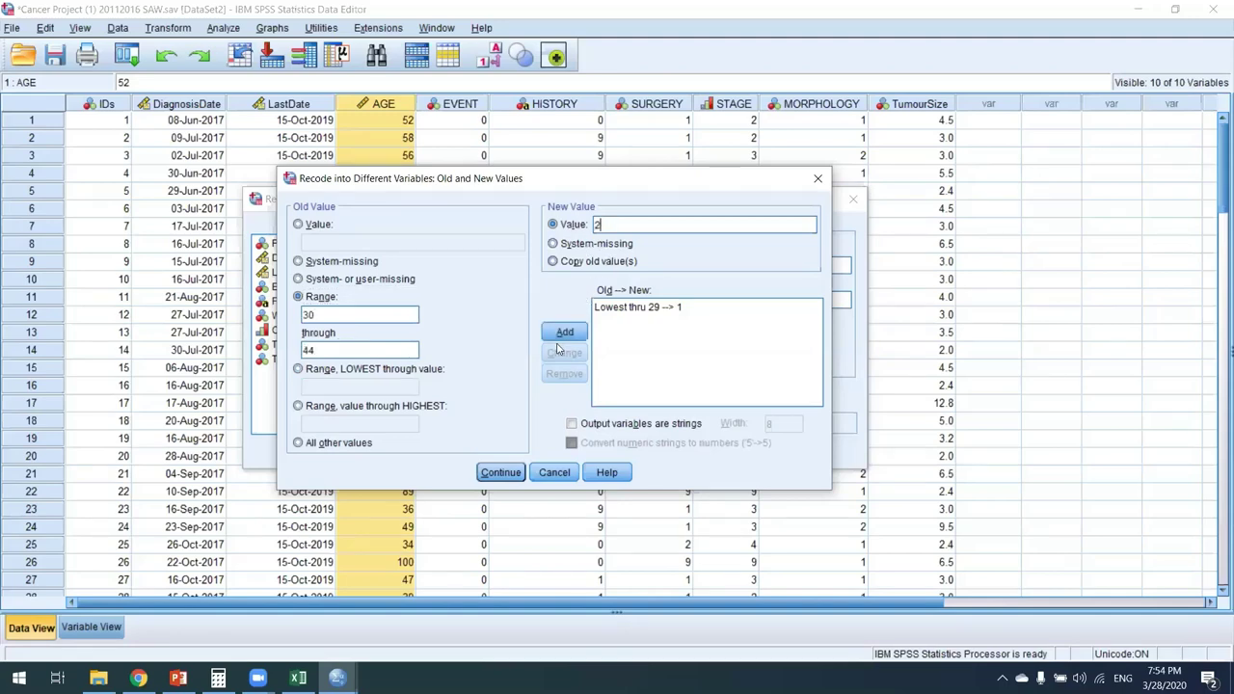
{"action": "left_click", "coordinate": [564, 331]}
Add a recode rule that turns the age range 45 through 59 into 3.
{"action": "left_click", "coordinate": [342, 316]}
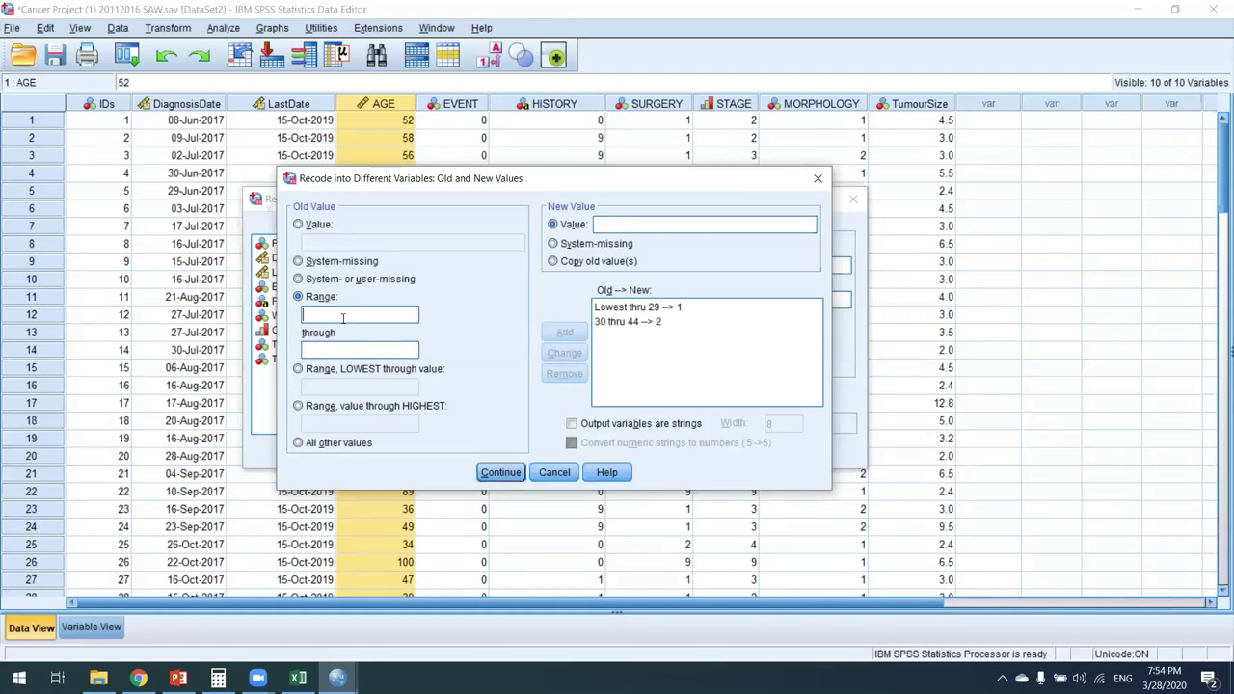
{"action": "type", "text": "45"}
{"action": "left_click", "coordinate": [340, 350]}
{"action": "type", "text": "59"}
{"action": "left_click", "coordinate": [644, 224]}
{"action": "type", "text": "3"}
{"action": "left_click", "coordinate": [563, 331]}
Add a recode rule that turns ages from 60 through the highest into 4, and accept the old and new values.
{"action": "left_click", "coordinate": [328, 313]}
{"action": "left_click", "coordinate": [298, 406]}
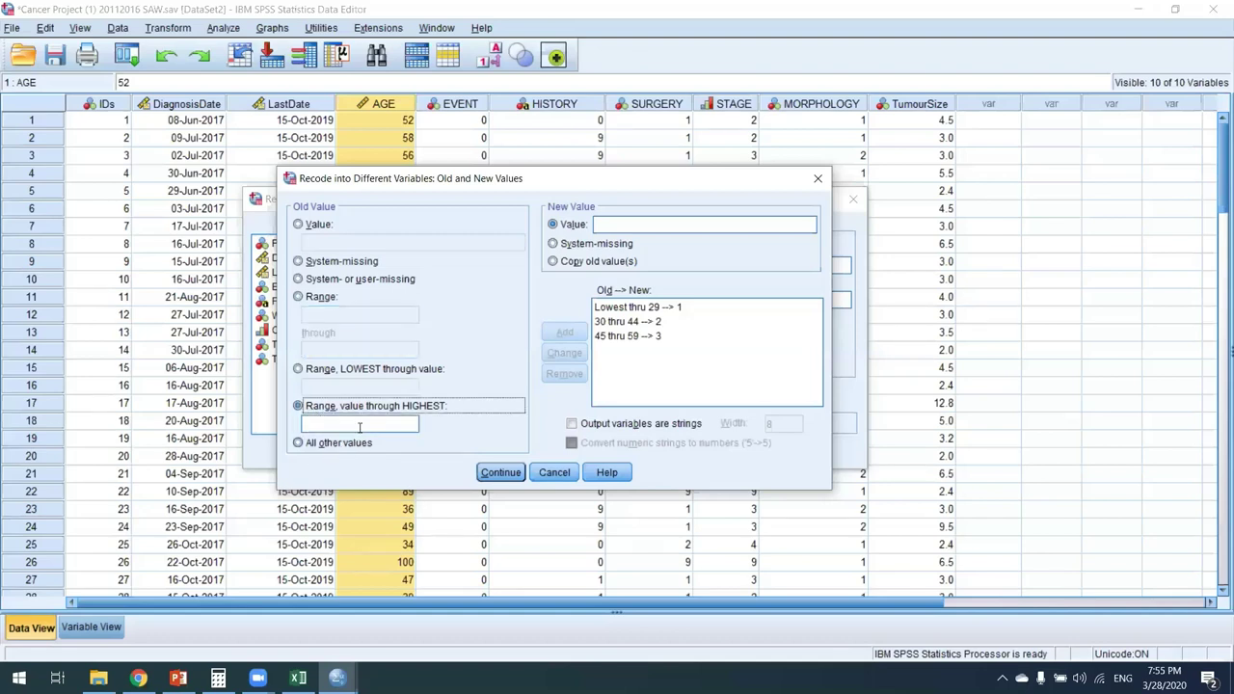
{"action": "left_click", "coordinate": [360, 426]}
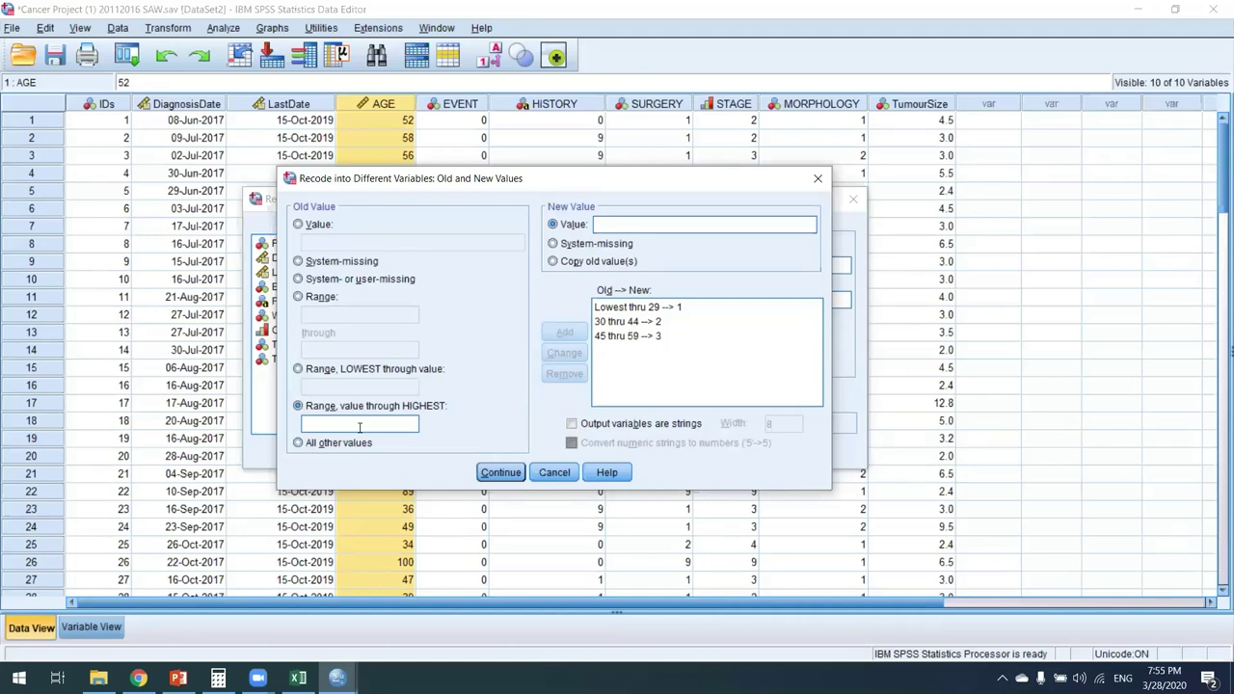
{"action": "type", "text": "60"}
{"action": "left_click", "coordinate": [646, 223]}
{"action": "type", "text": "4"}
{"action": "left_click", "coordinate": [564, 331]}
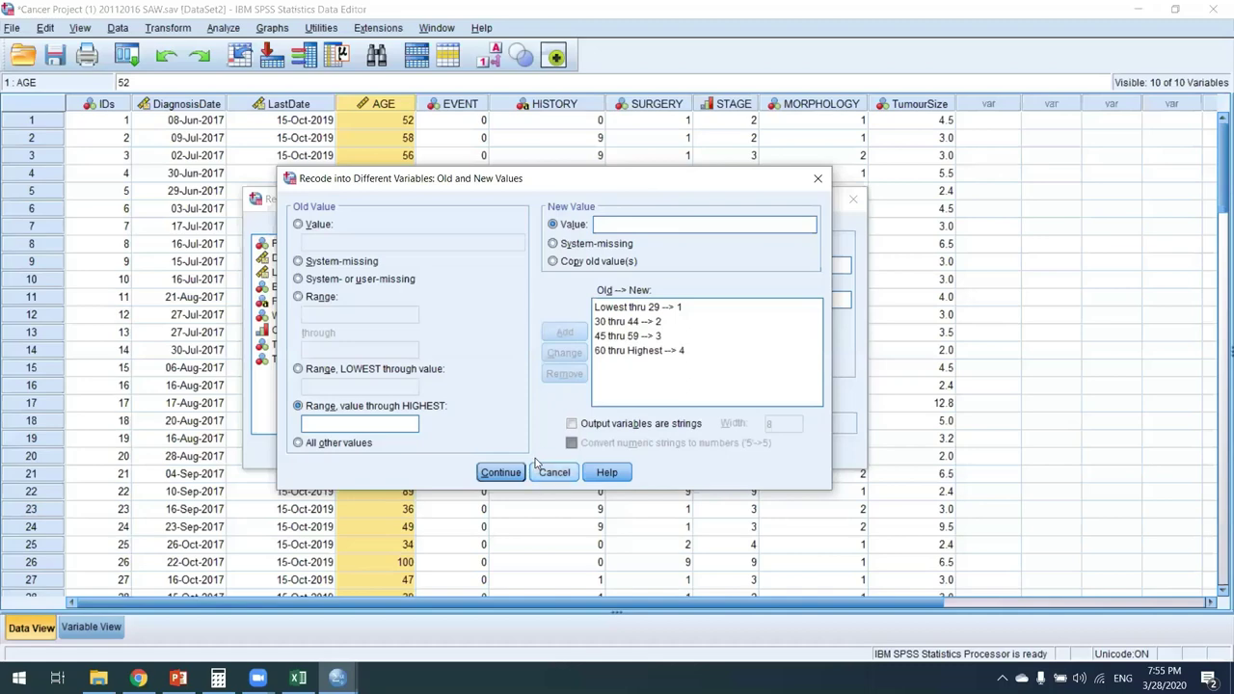
{"action": "left_click", "coordinate": [500, 472]}
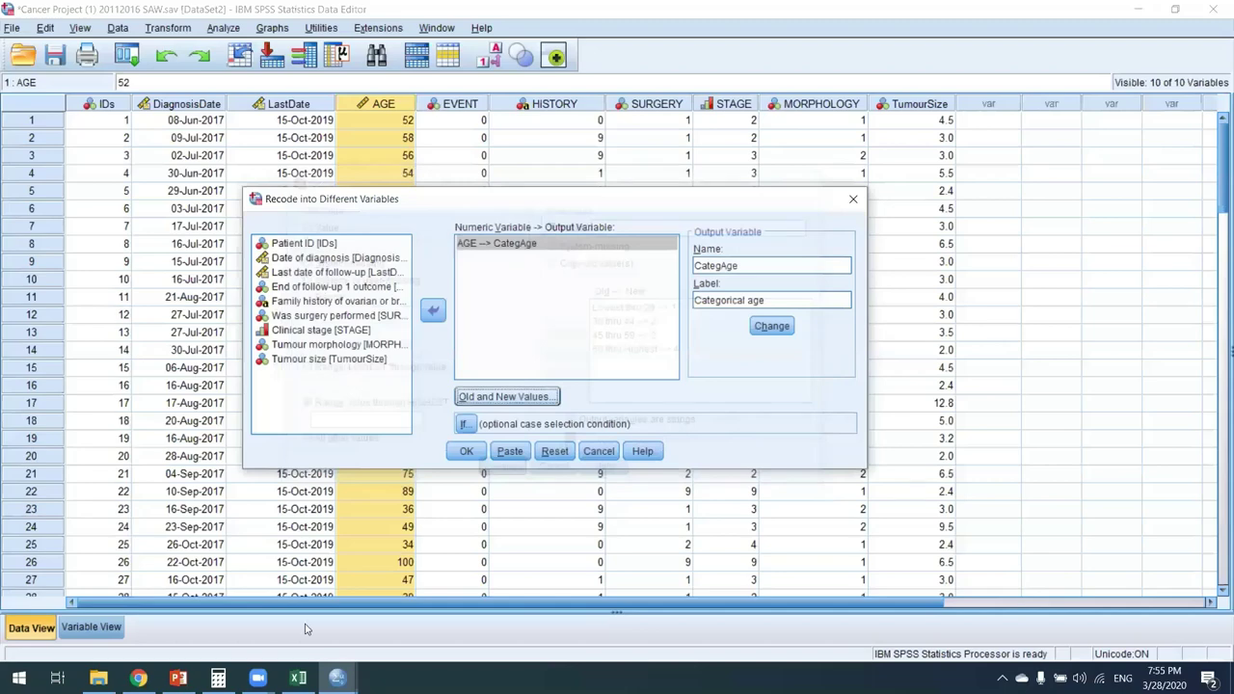
Run the recode of AGE into CategAge and widen the CategAge column in the data grid.
{"action": "key", "text": "Return"}
{"action": "key", "text": "alt+Tab"}
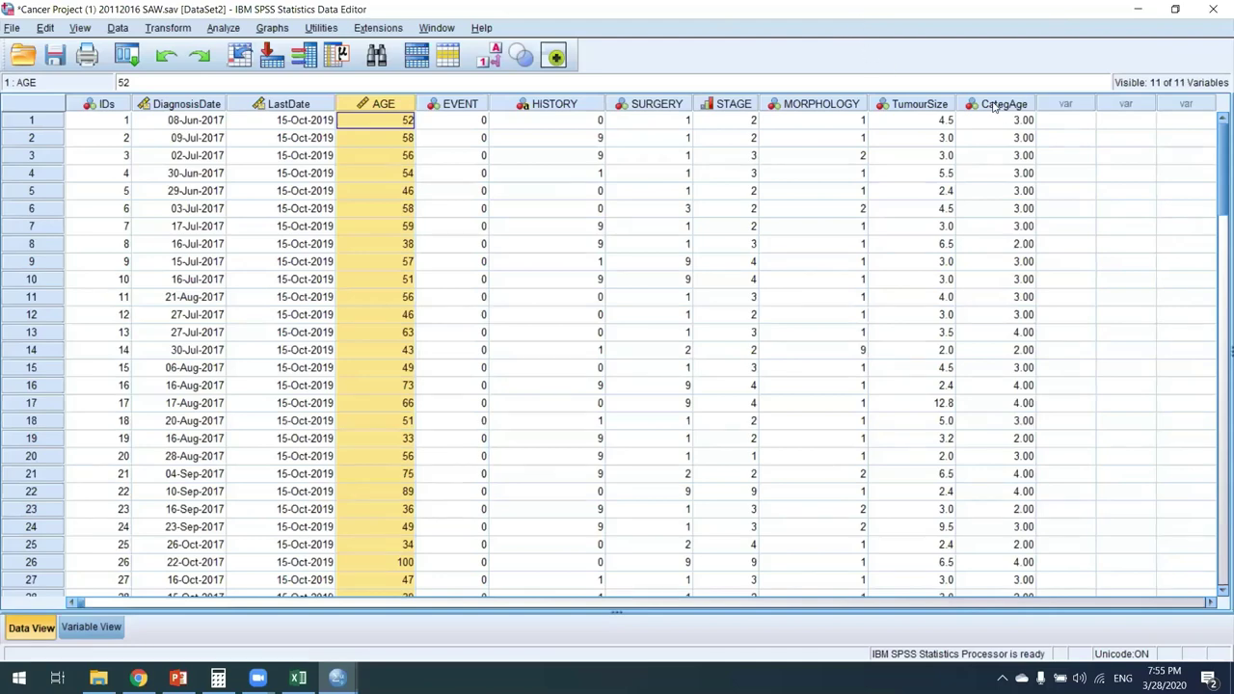
{"action": "left_click_drag", "start_coordinate": [1036, 104], "coordinate": [1098, 104]}
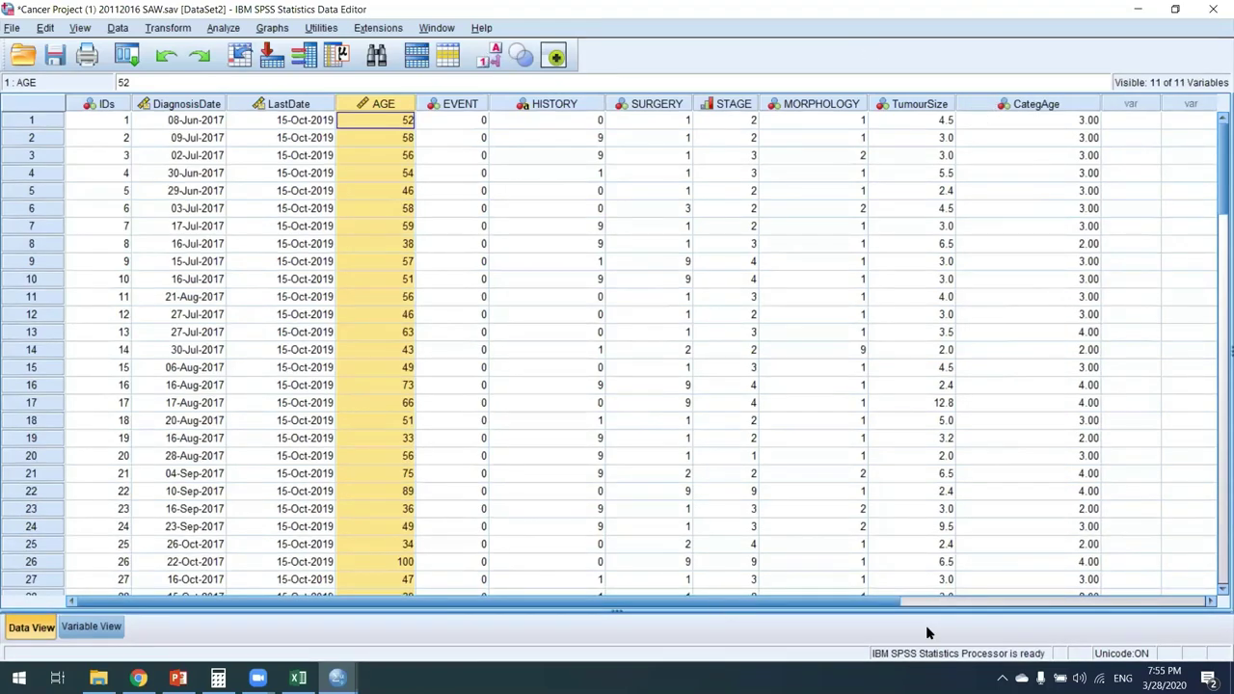
Open the value labels of CategAge and label value 1 as "29 or Younger".
{"action": "key", "text": "End"}
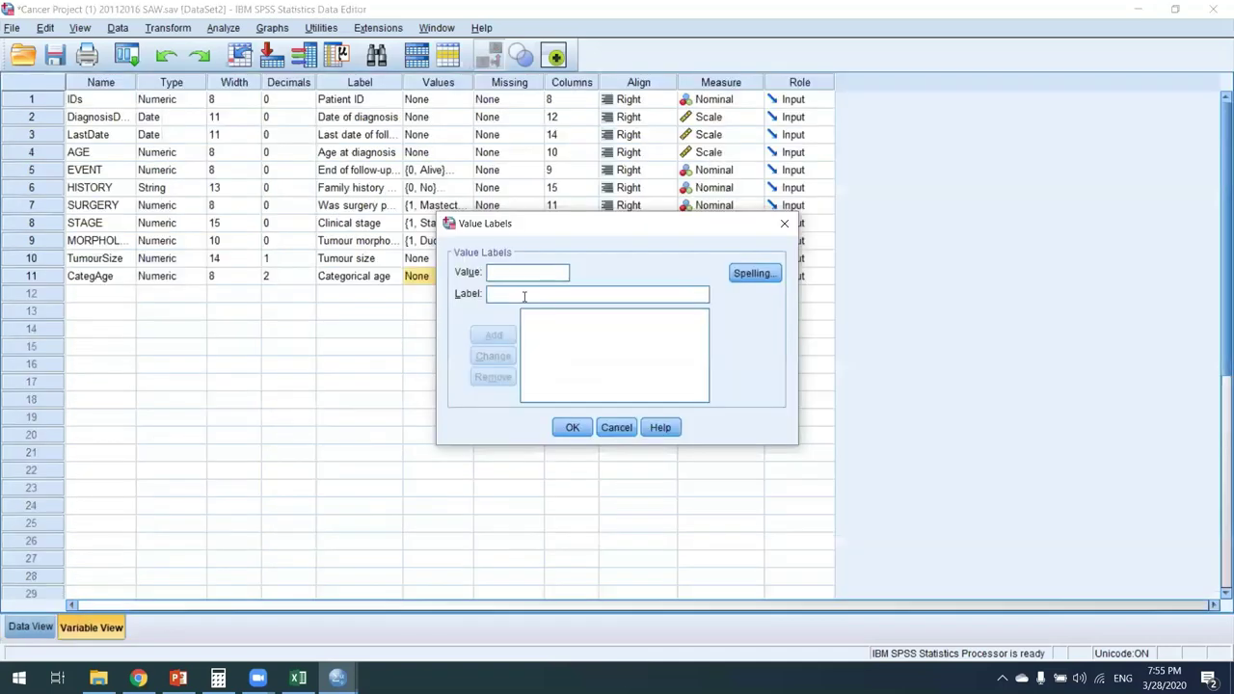
{"action": "type", "text": "1"}
{"action": "key", "text": "Tab"}
{"action": "type", "text": "29 and"}
{"action": "key", "text": "BackSpace"}
{"action": "key", "text": "BackSpace"}
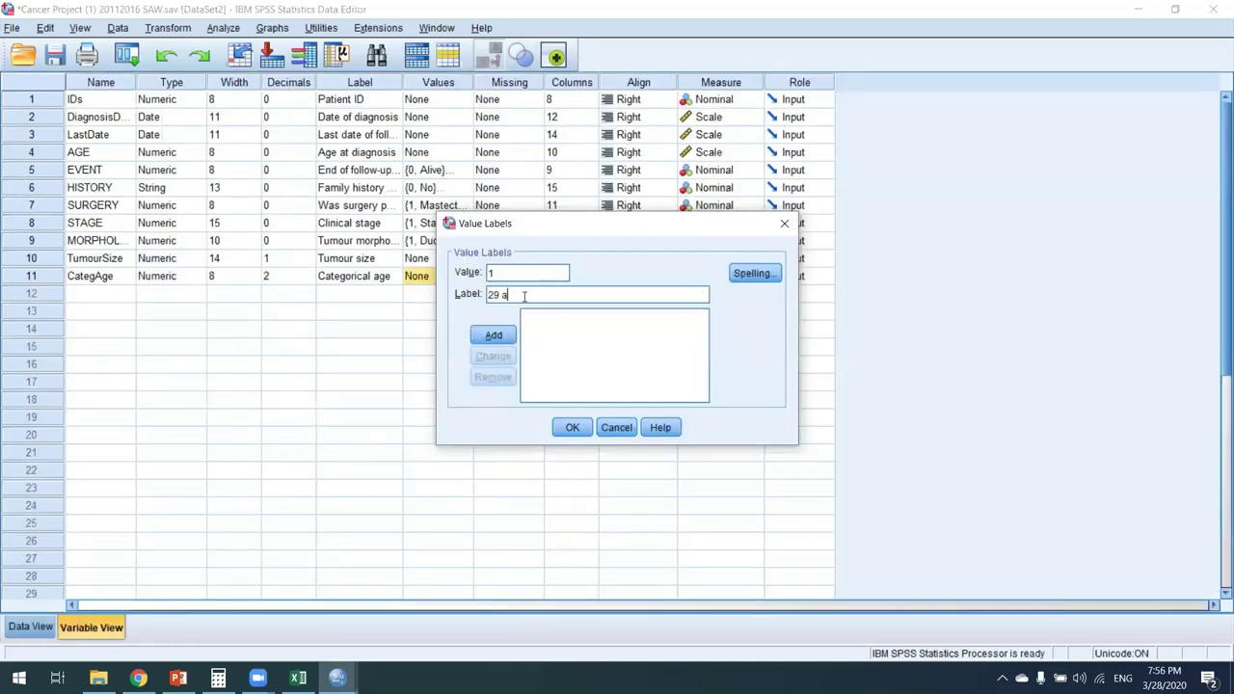
{"action": "key", "text": "BackSpace"}
{"action": "type", "text": "or Younger"}
{"action": "left_click", "coordinate": [494, 334]}
Add the value label "30 -44" for value 2 of CategAge.
{"action": "type", "text": "2"}
{"action": "key", "text": "Tab"}
{"action": "type", "text": "30"}
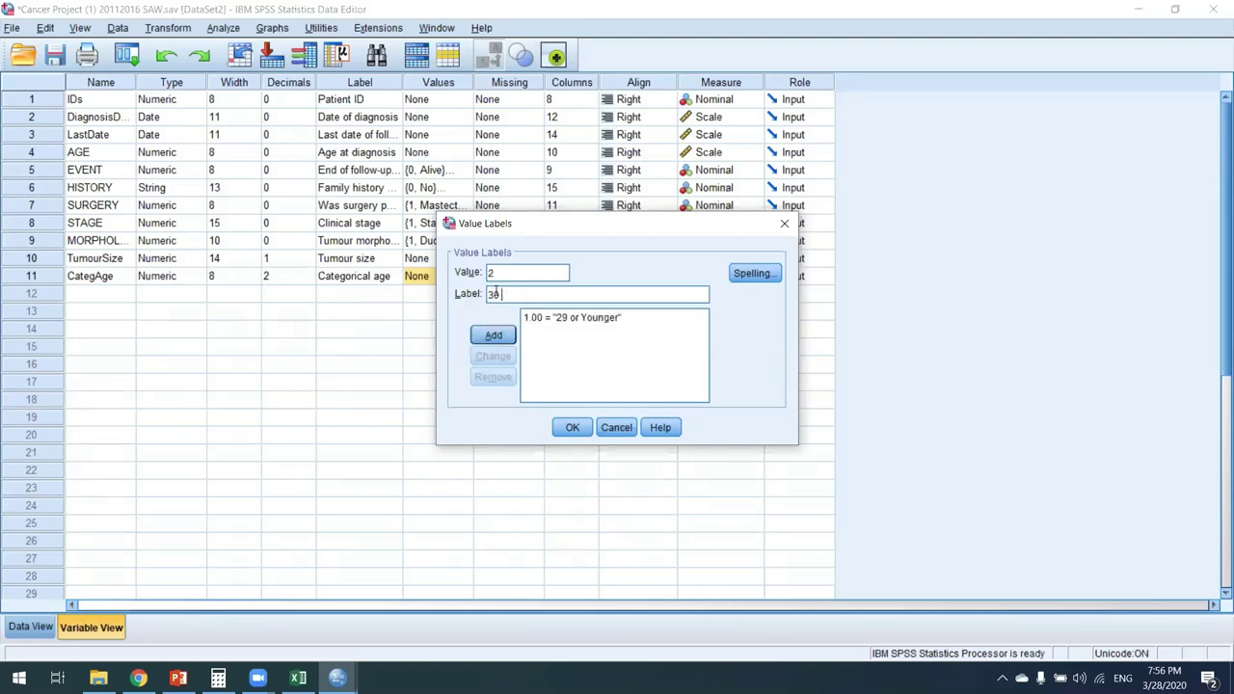
{"action": "type", "text": " -44"}
{"action": "key", "text": "Return"}
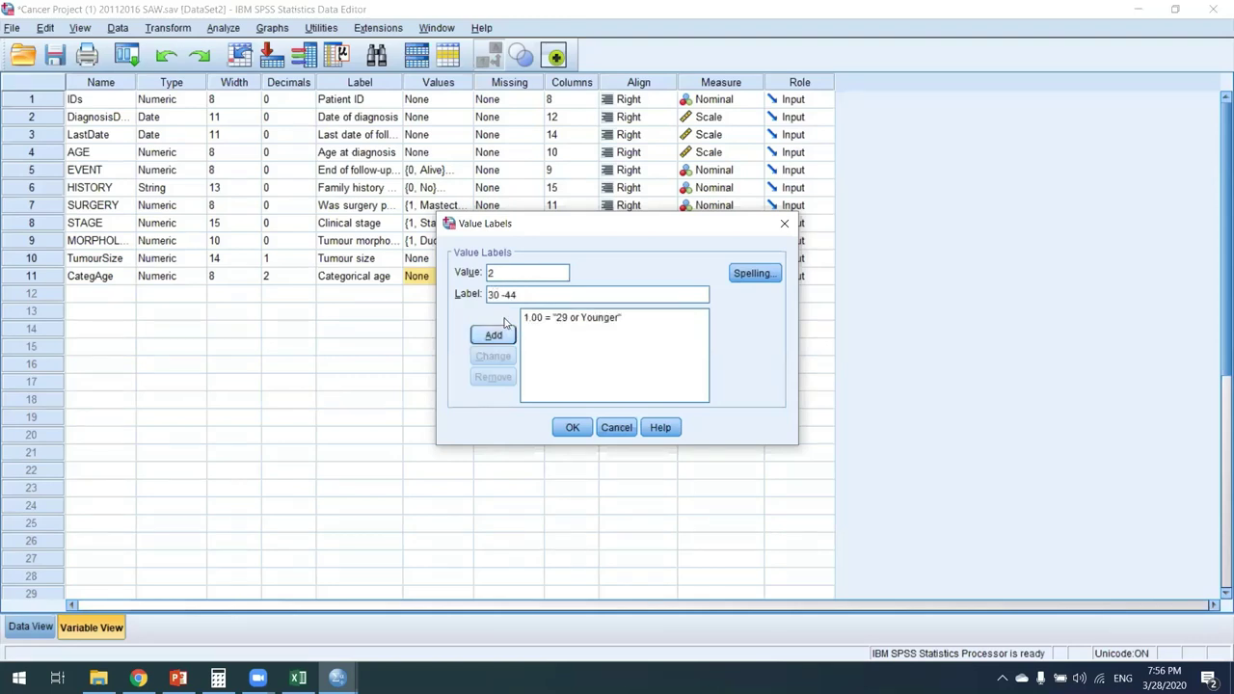
Add the value label "60 or older" for value 3 of CategAge.
{"action": "type", "text": "3"}
{"action": "key", "text": "Tab"}
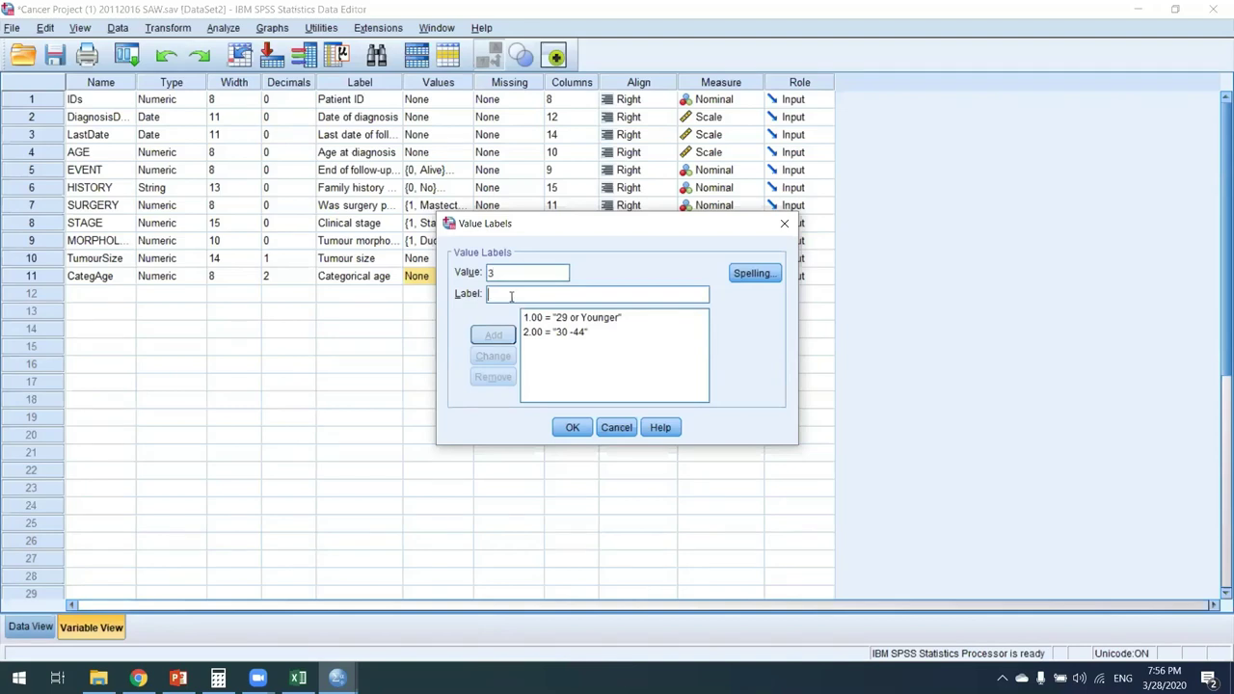
{"action": "type", "text": "60"}
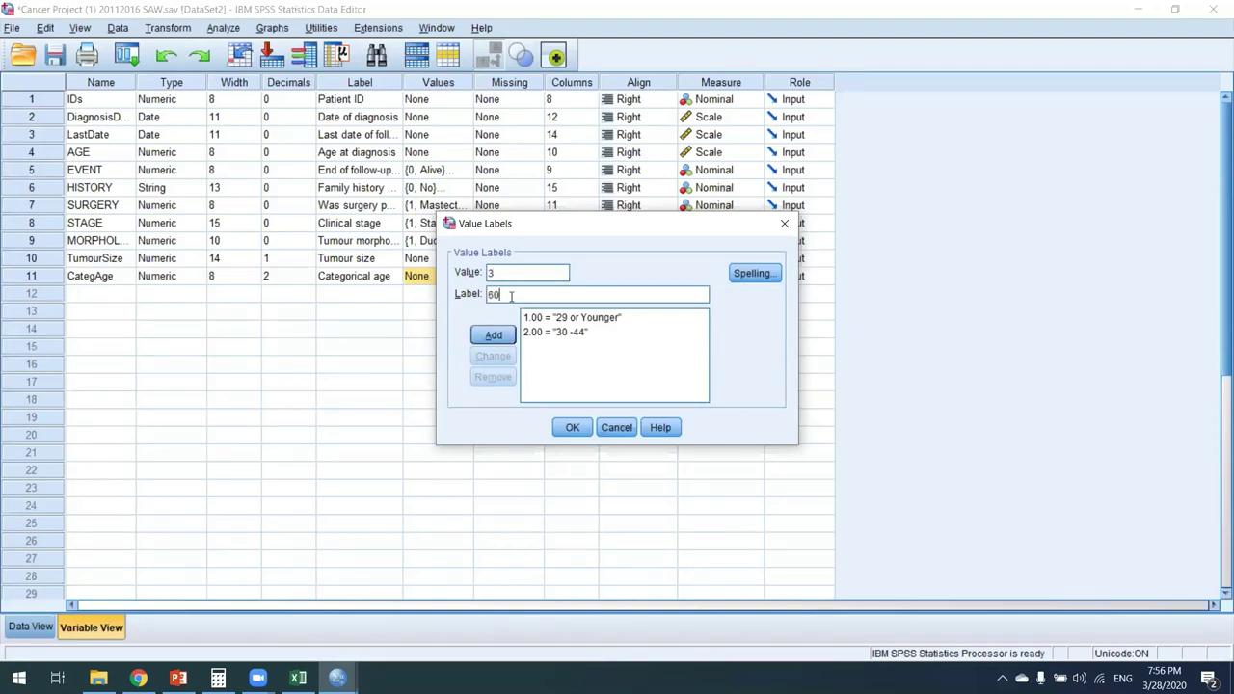
{"action": "type", "text": " or Older"}
{"action": "left_click", "coordinate": [493, 335]}
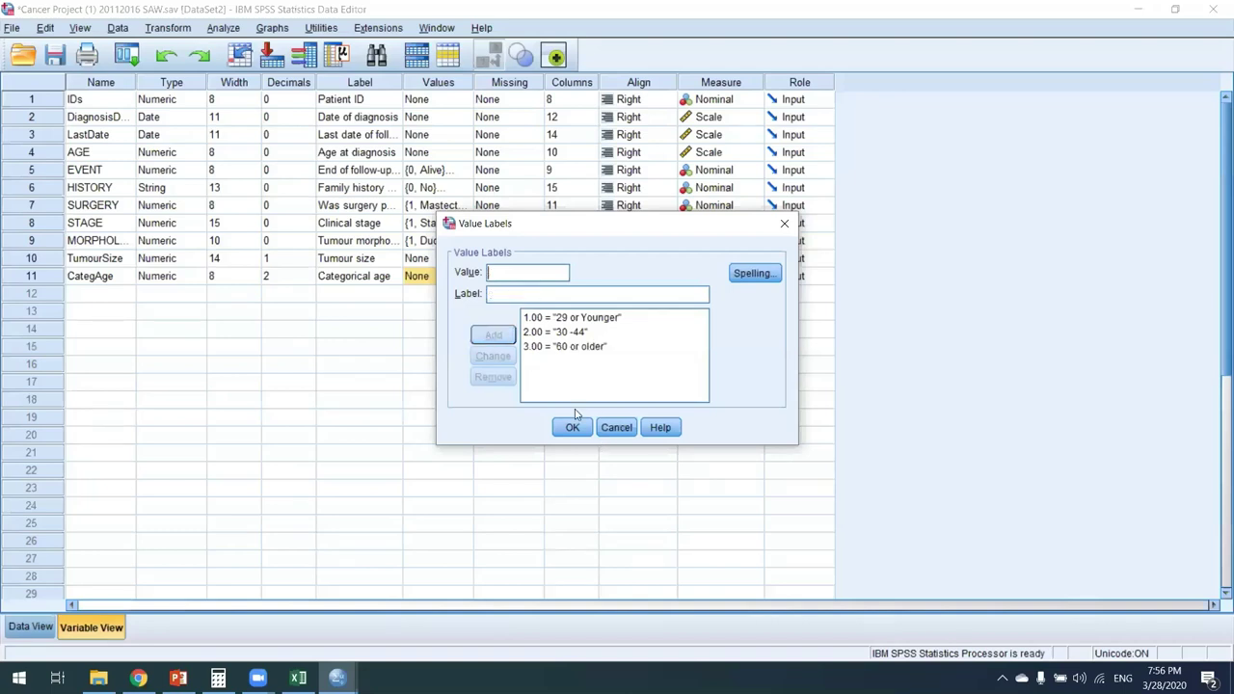
Change the value assigned to the "60 or older" label to 4.
{"action": "left_click", "coordinate": [560, 345]}
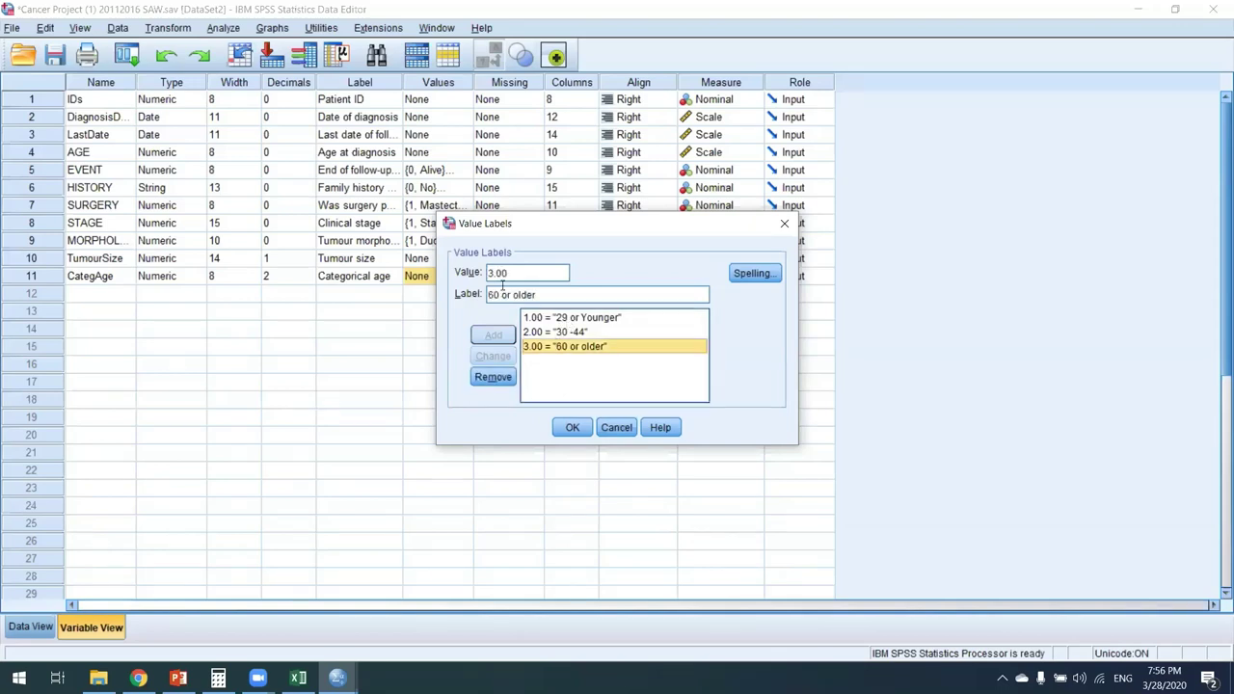
{"action": "left_click_drag", "start_coordinate": [490, 273], "coordinate": [485, 273]}
{"action": "type", "text": "4"}
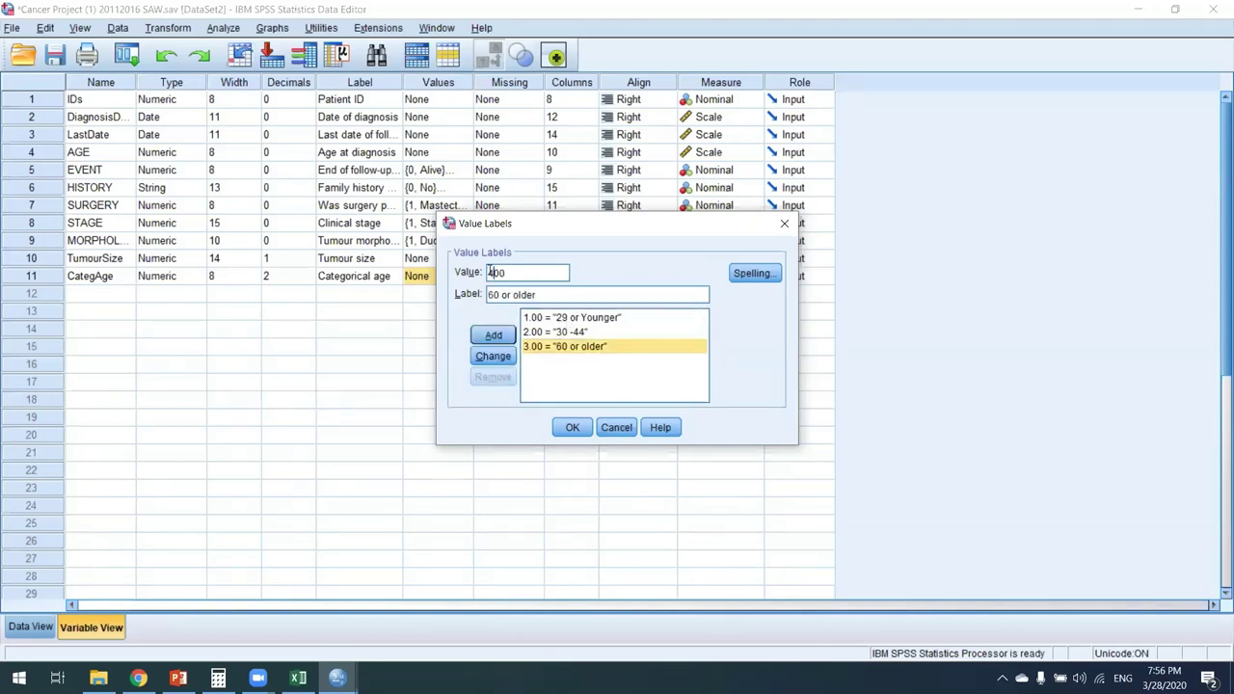
{"action": "left_click", "coordinate": [492, 357]}
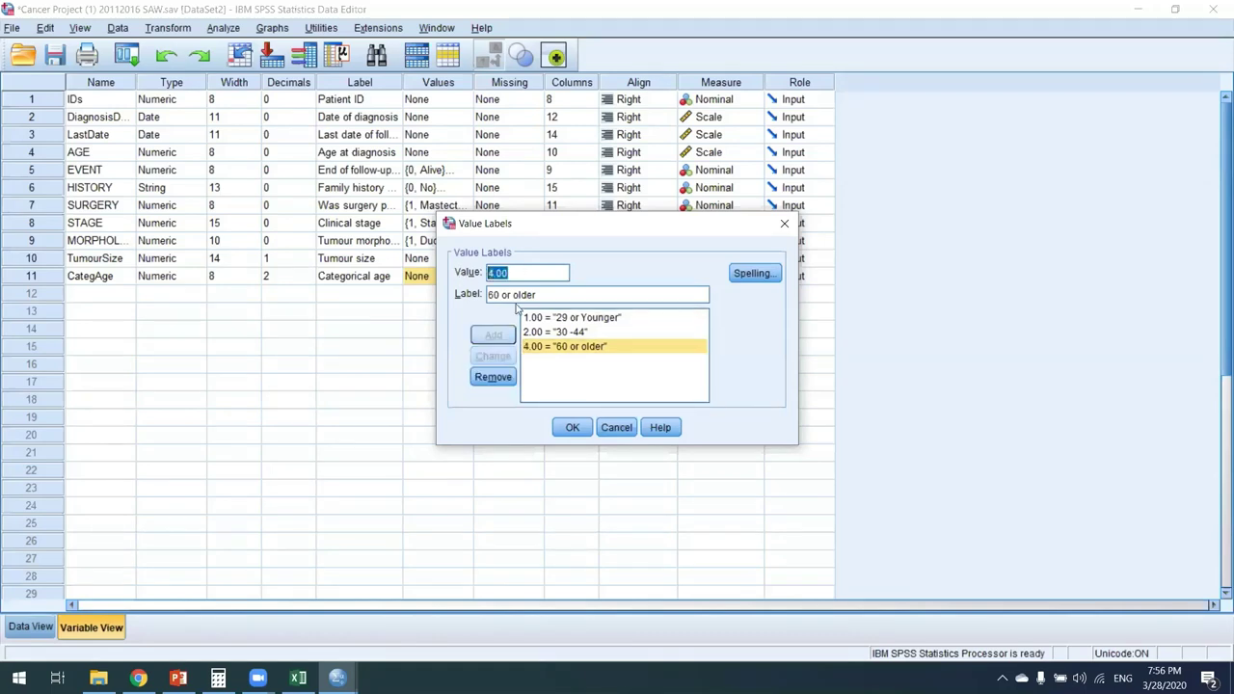
Add the value label "45-59" for value 3 and accept the CategAge value labels.
{"action": "type", "text": "3"}
{"action": "key", "text": "Tab"}
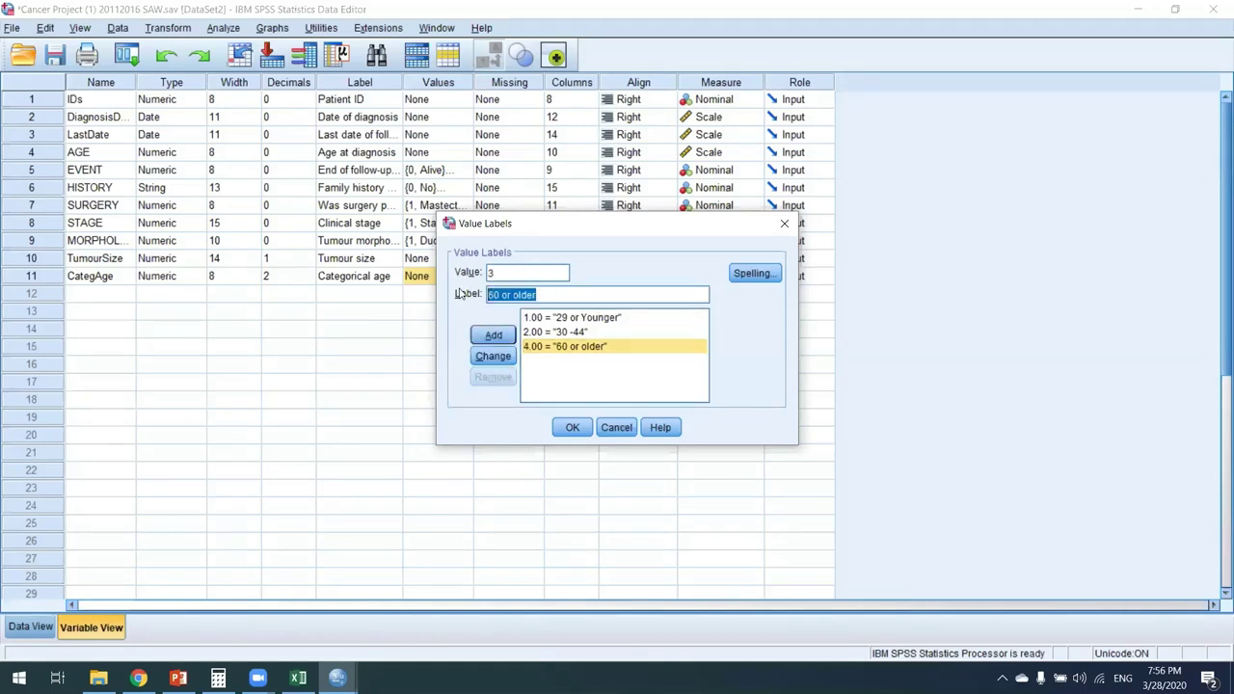
{"action": "type", "text": "45"}
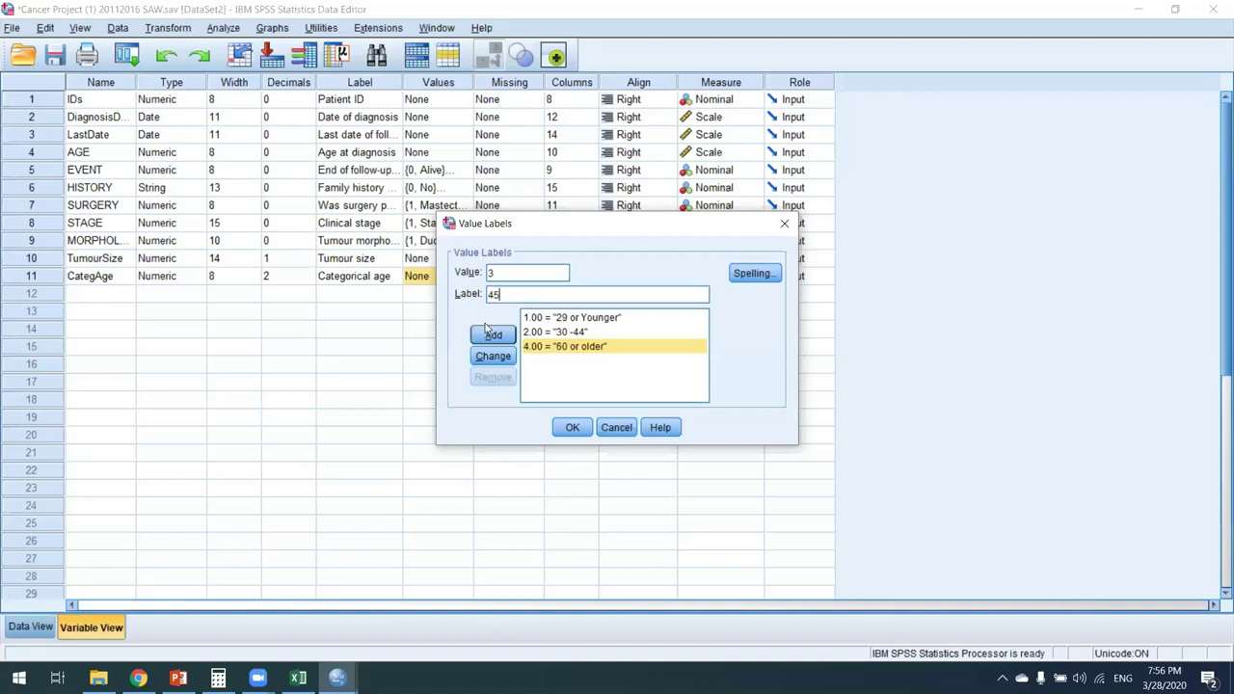
{"action": "type", "text": "-59"}
{"action": "left_click", "coordinate": [492, 334]}
{"action": "left_click", "coordinate": [572, 427]}
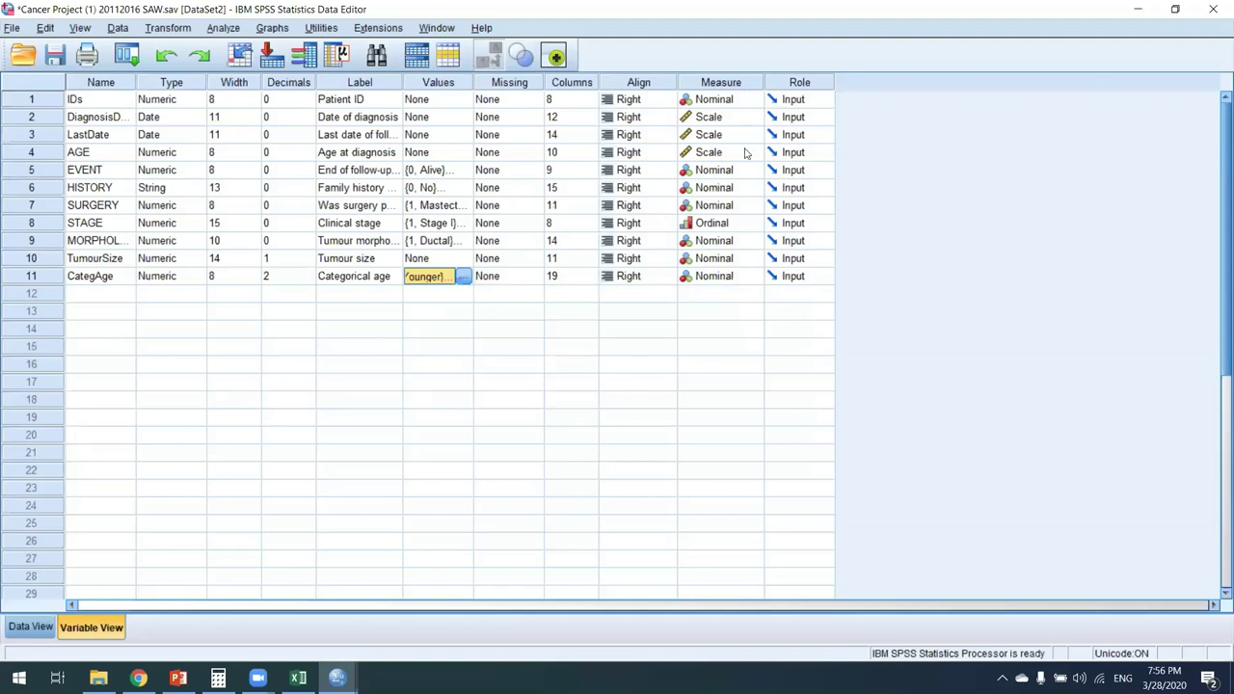
Show the case data with value labels instead of codes and check AGE against CategAge.
{"action": "key", "text": "ctrl+t"}
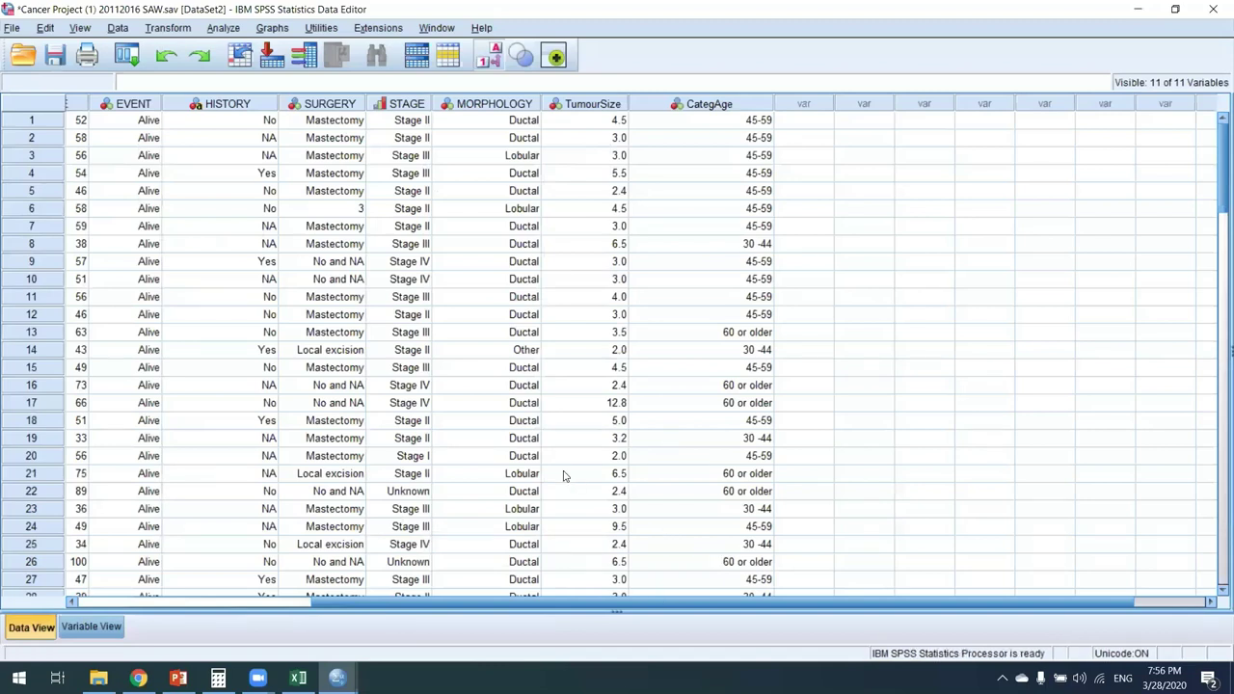
{"action": "scroll", "coordinate": [565, 474], "scroll_direction": "left", "scroll_amount": 1}
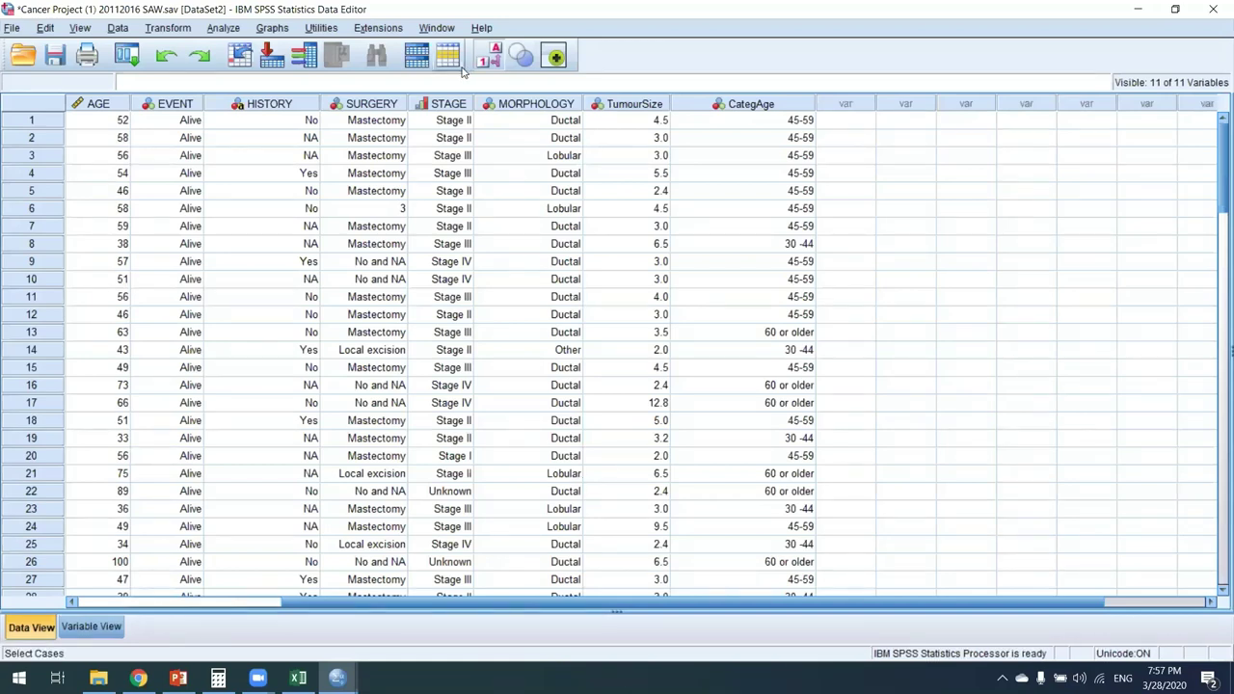
Try to split the dataset into separate files by Clinical stage [STAGE], without specifying an output directory.
{"action": "left_click", "coordinate": [177, 31]}
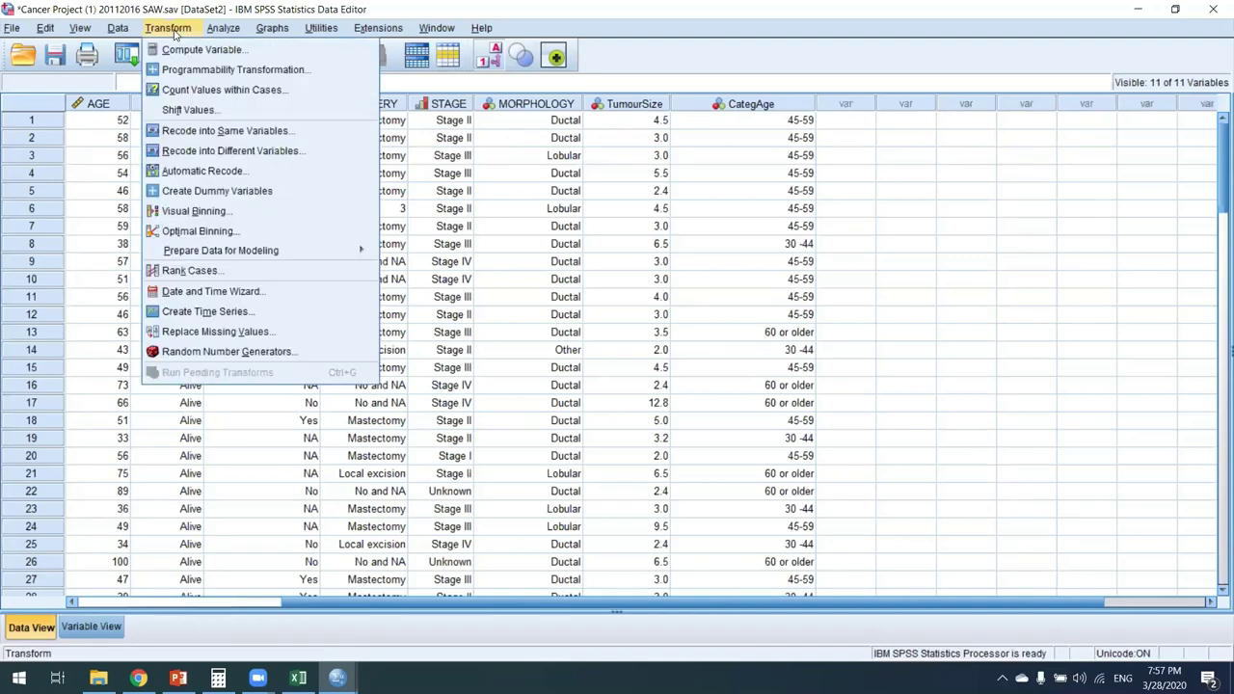
{"action": "left_click", "coordinate": [126, 27]}
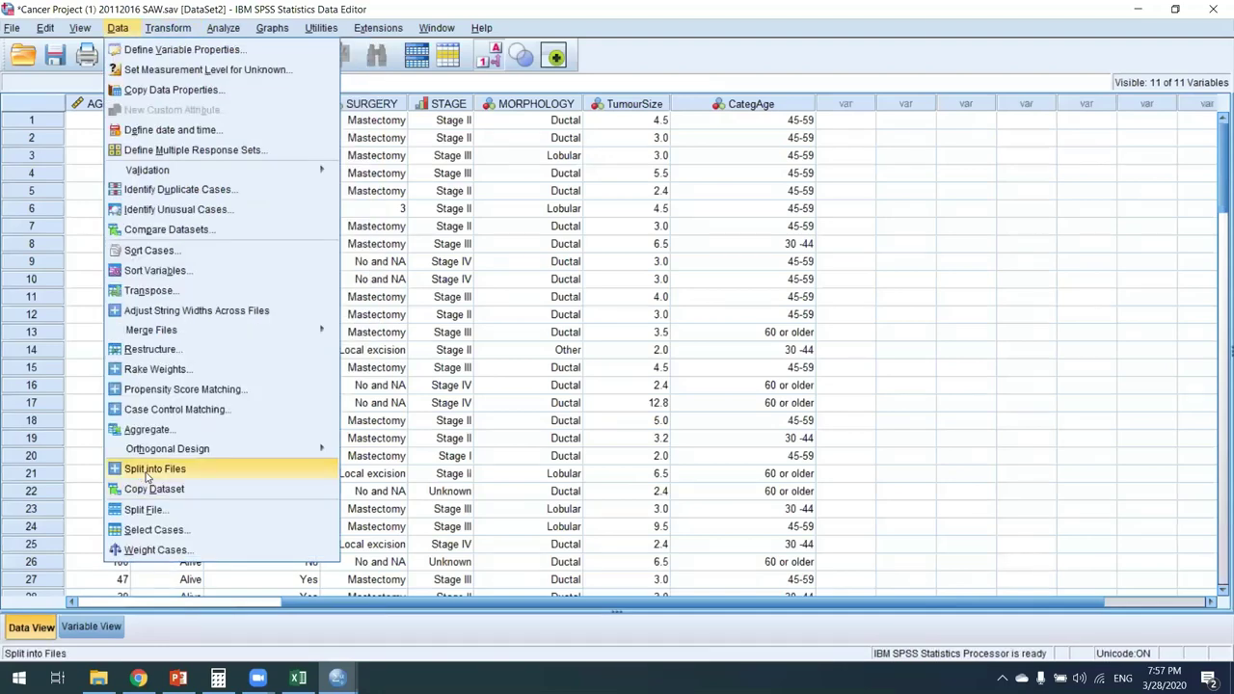
{"action": "left_click", "coordinate": [148, 472]}
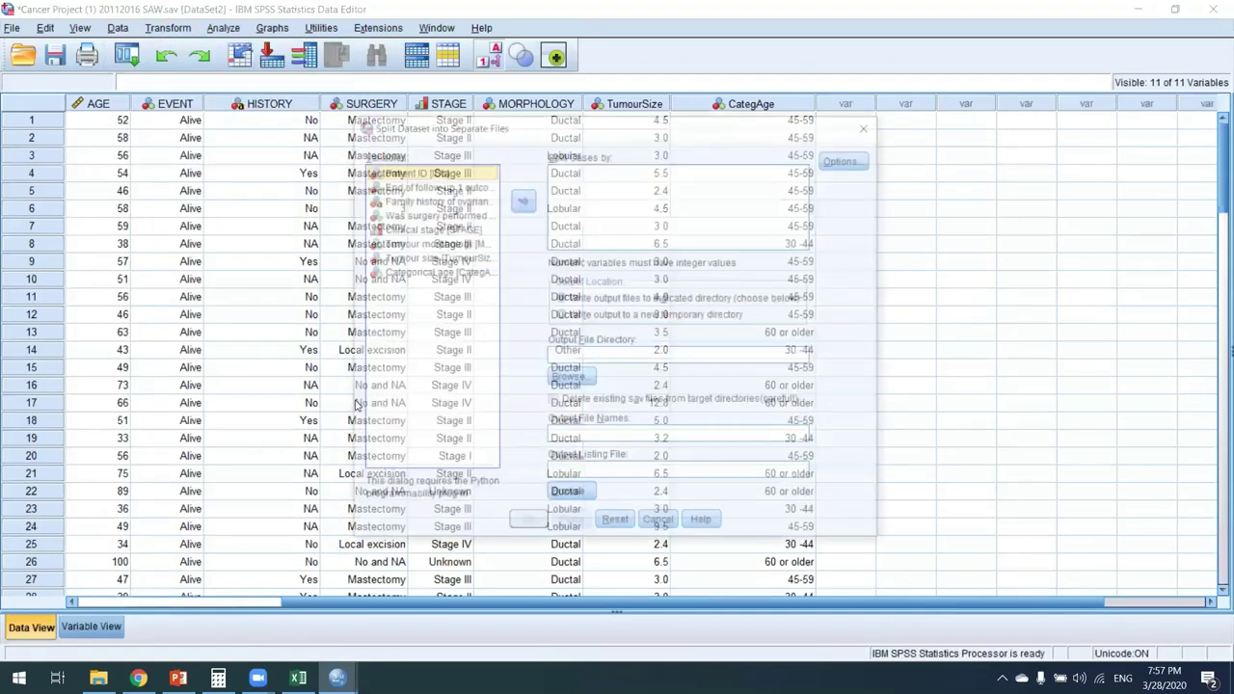
{"action": "left_click_drag", "start_coordinate": [346, 398], "coordinate": [193, 362]}
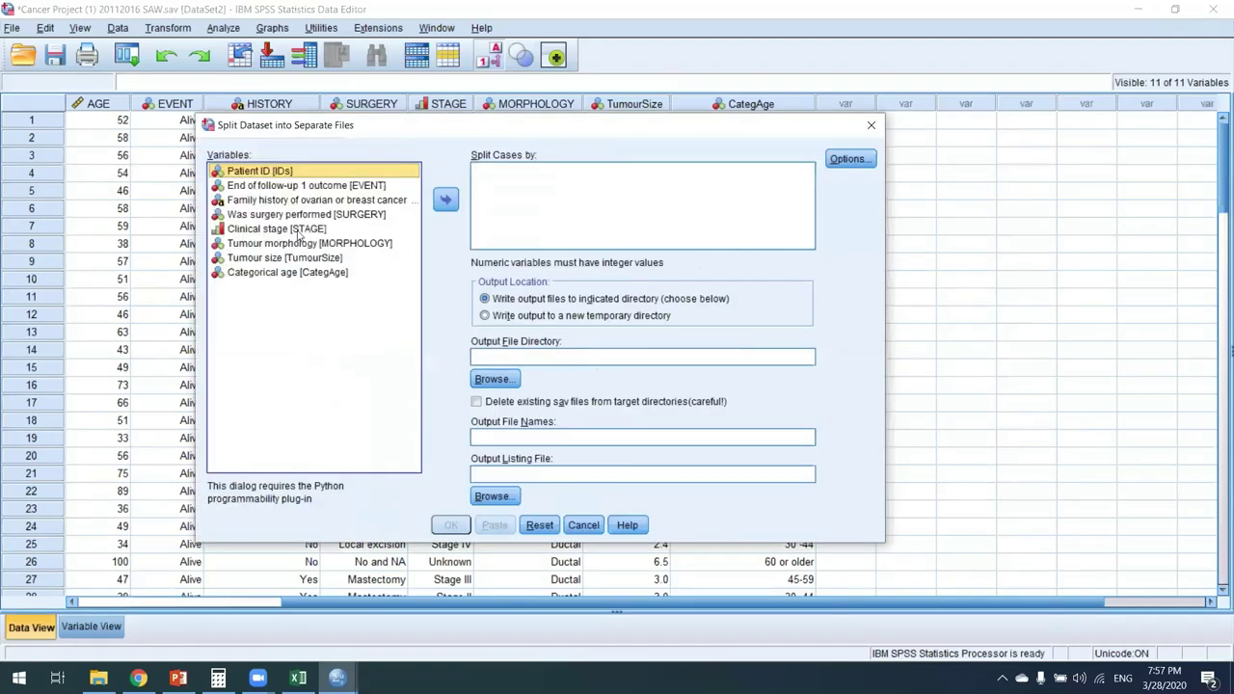
{"action": "left_click", "coordinate": [329, 226]}
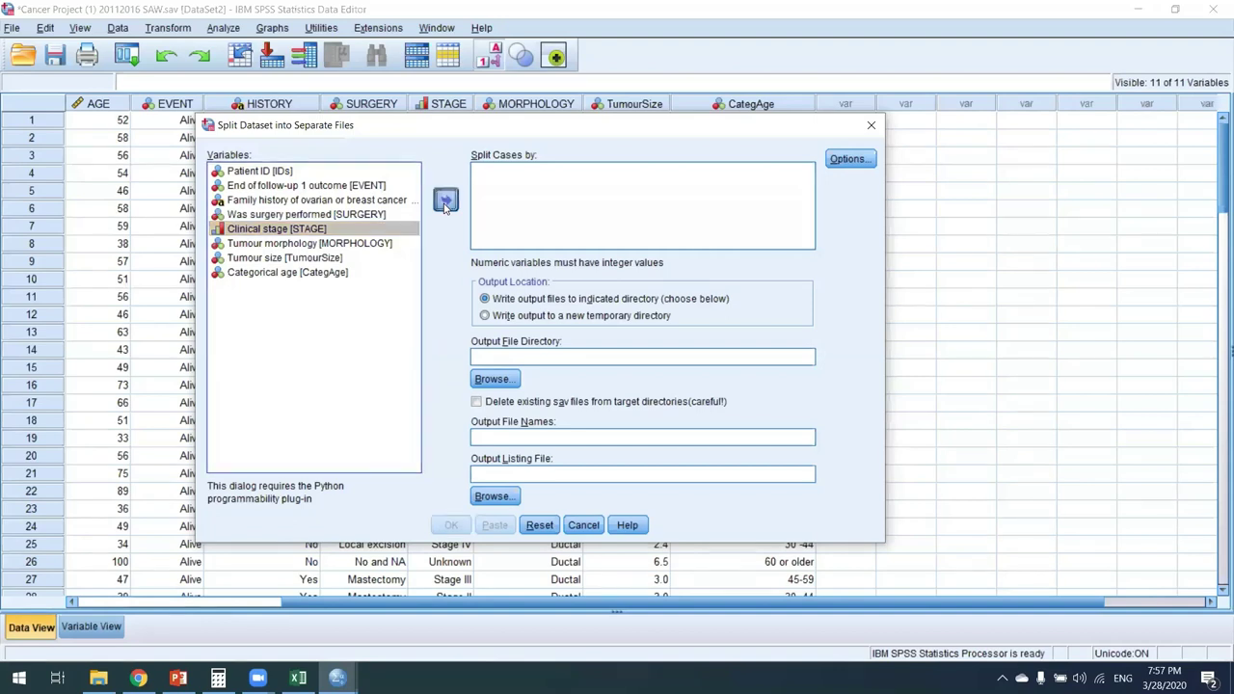
{"action": "left_click", "coordinate": [446, 203]}
{"action": "left_click", "coordinate": [446, 526]}
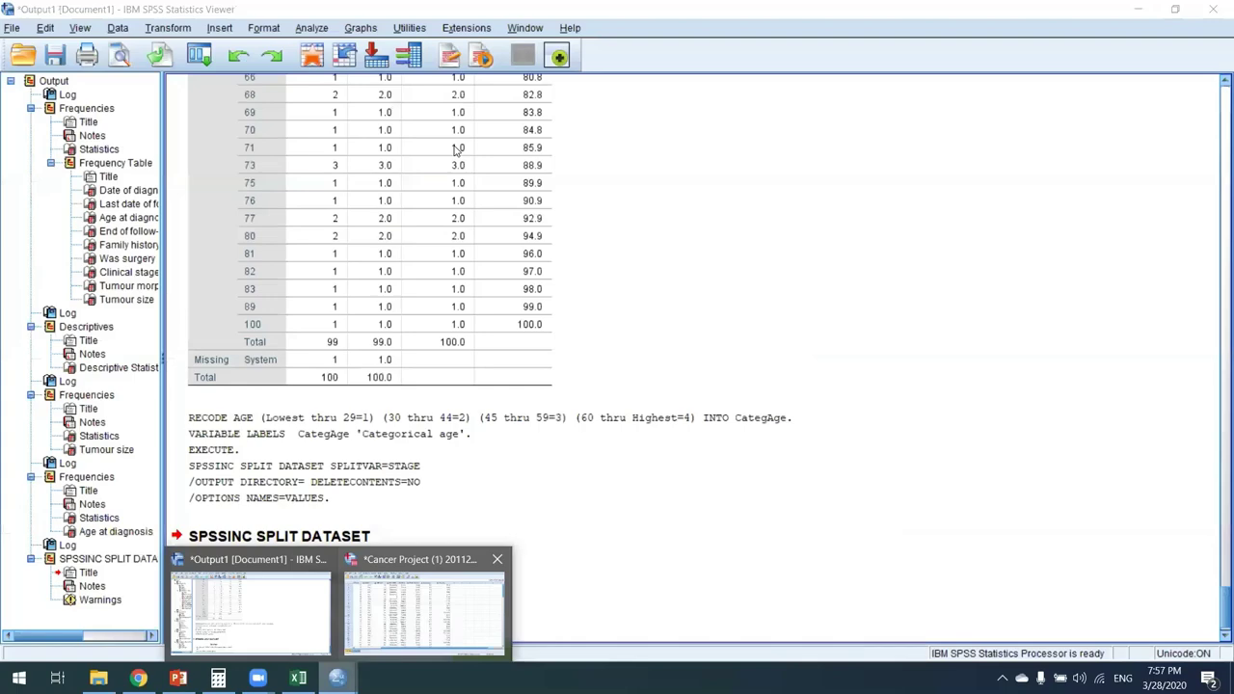
Return to the split dataset settings, reset and close them, and switch to the PowerPoint presentation.
{"action": "key", "text": "alt+Tab"}
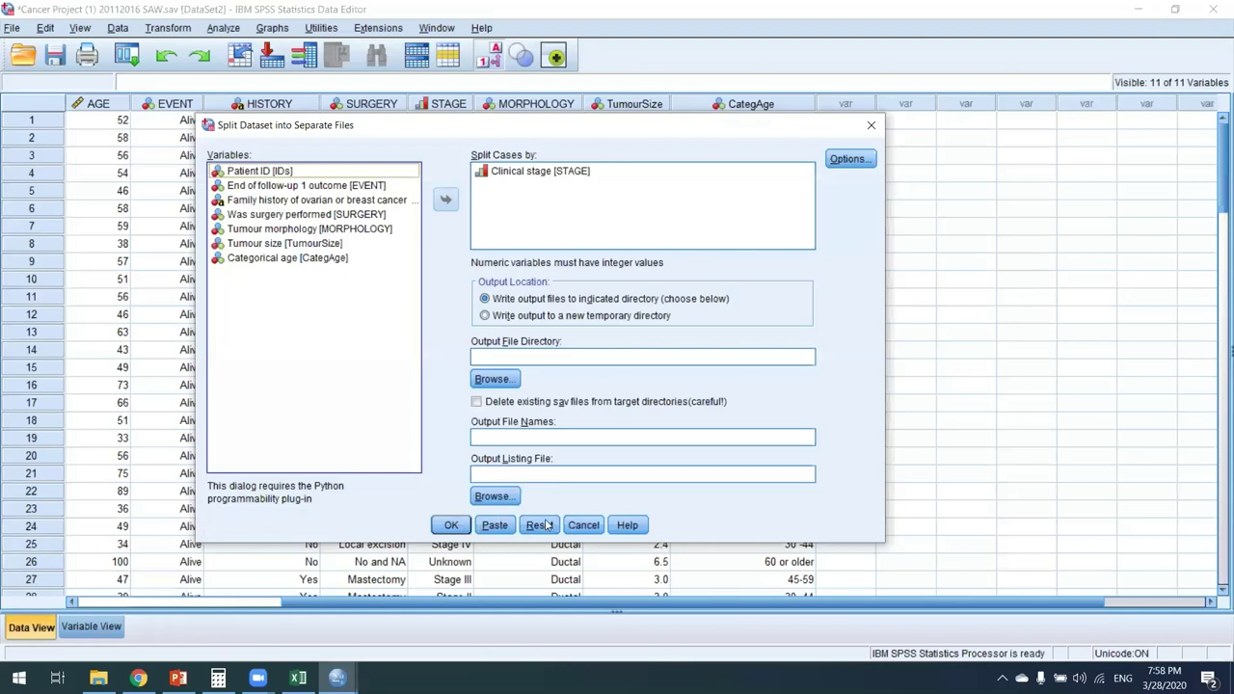
{"action": "key", "text": "Tab"}
{"action": "key", "text": "Tab"}
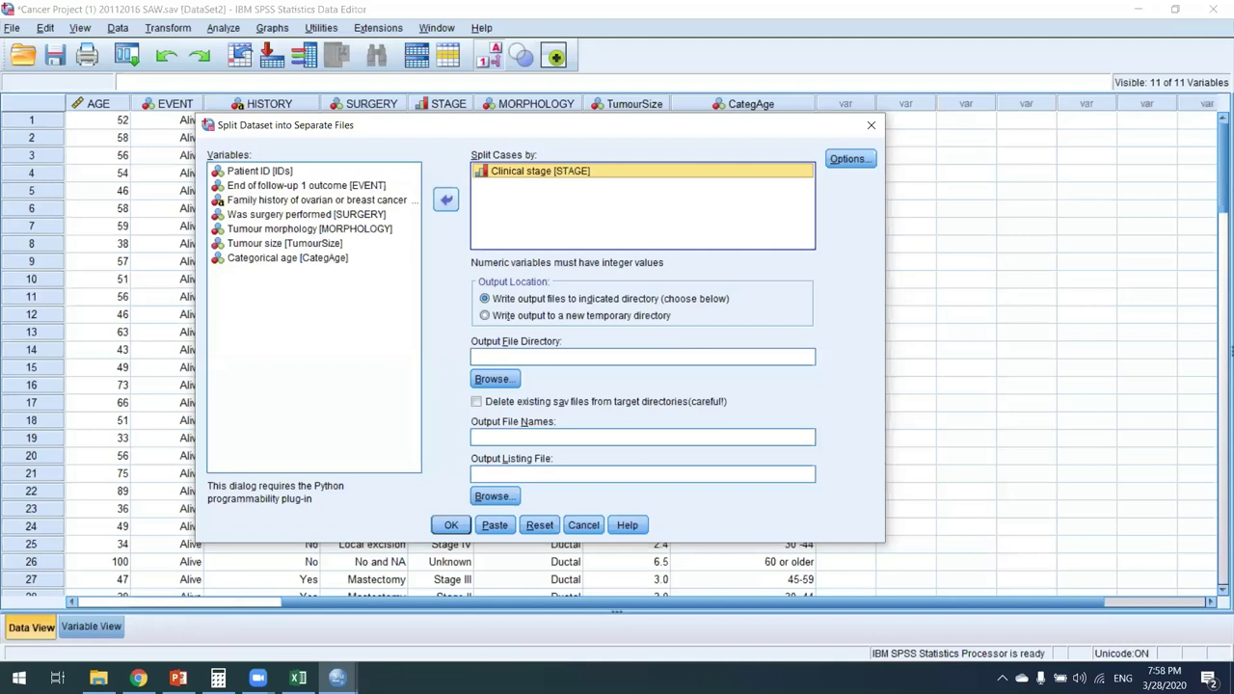
{"action": "key", "text": "alt+r"}
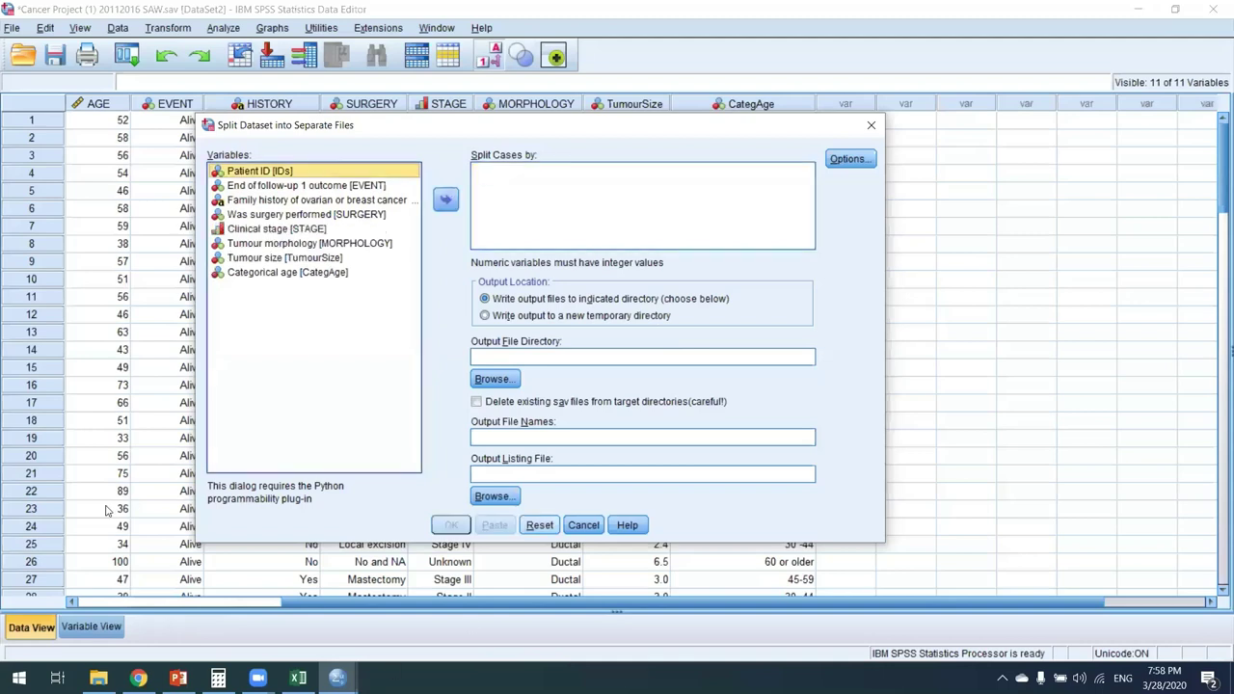
{"action": "key", "text": "Escape"}
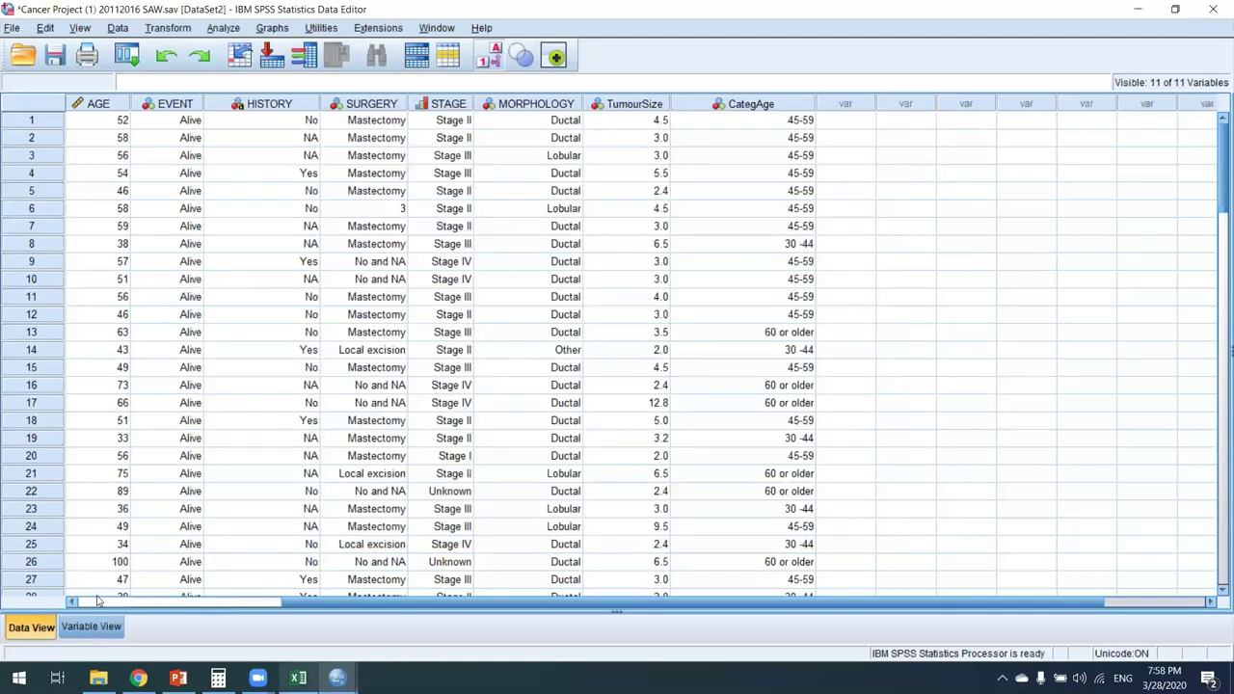
{"action": "key", "text": "alt+Tab"}
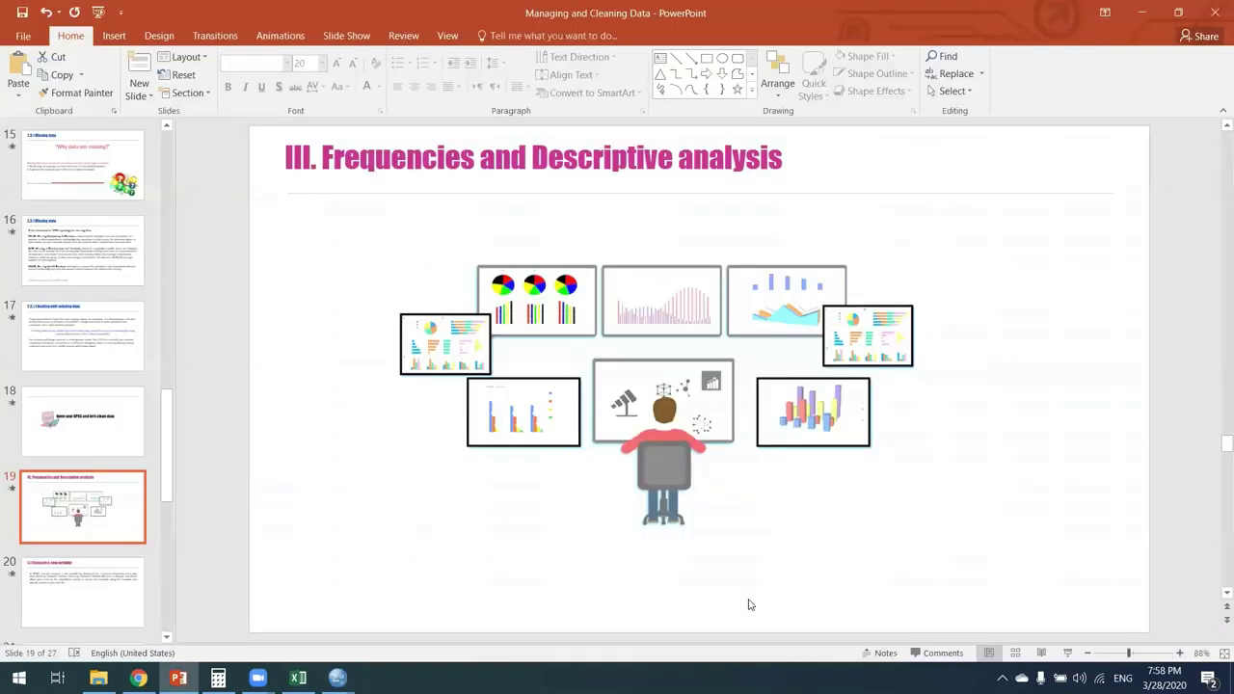
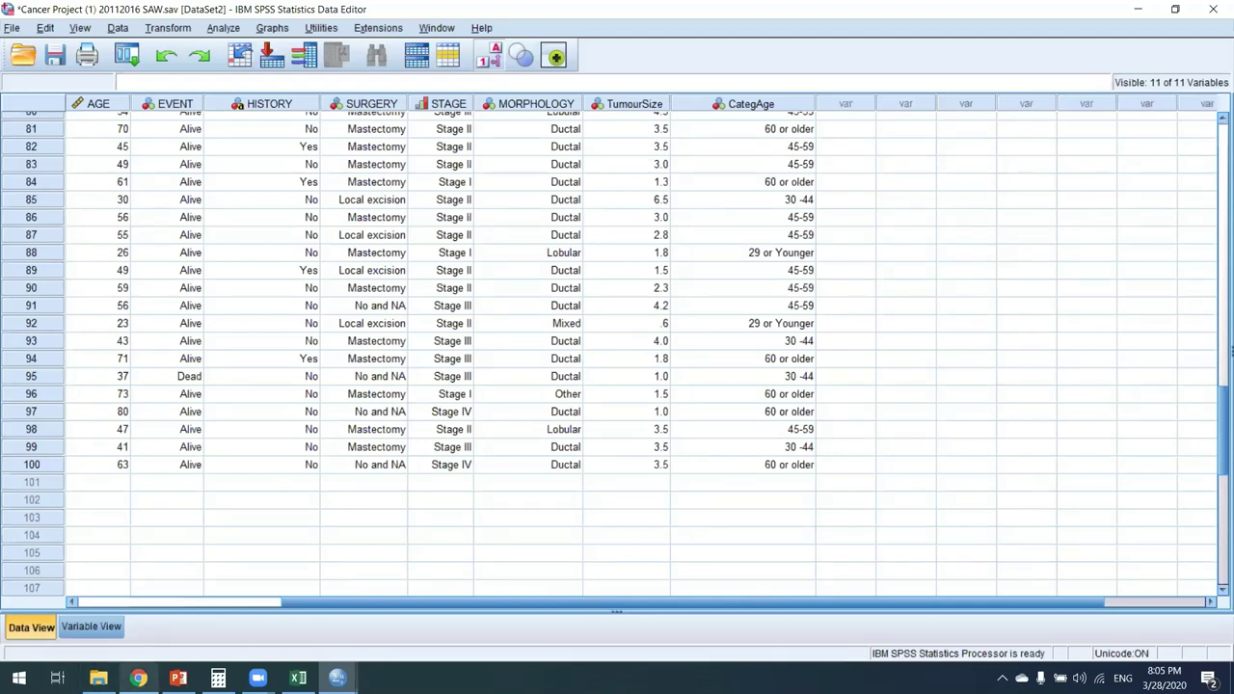
Examine the labelled case records through to case 100 in SPSS, including the CategAge groups and missing tumour sizes.
{"action": "mouse_move", "coordinate": [139, 677]}
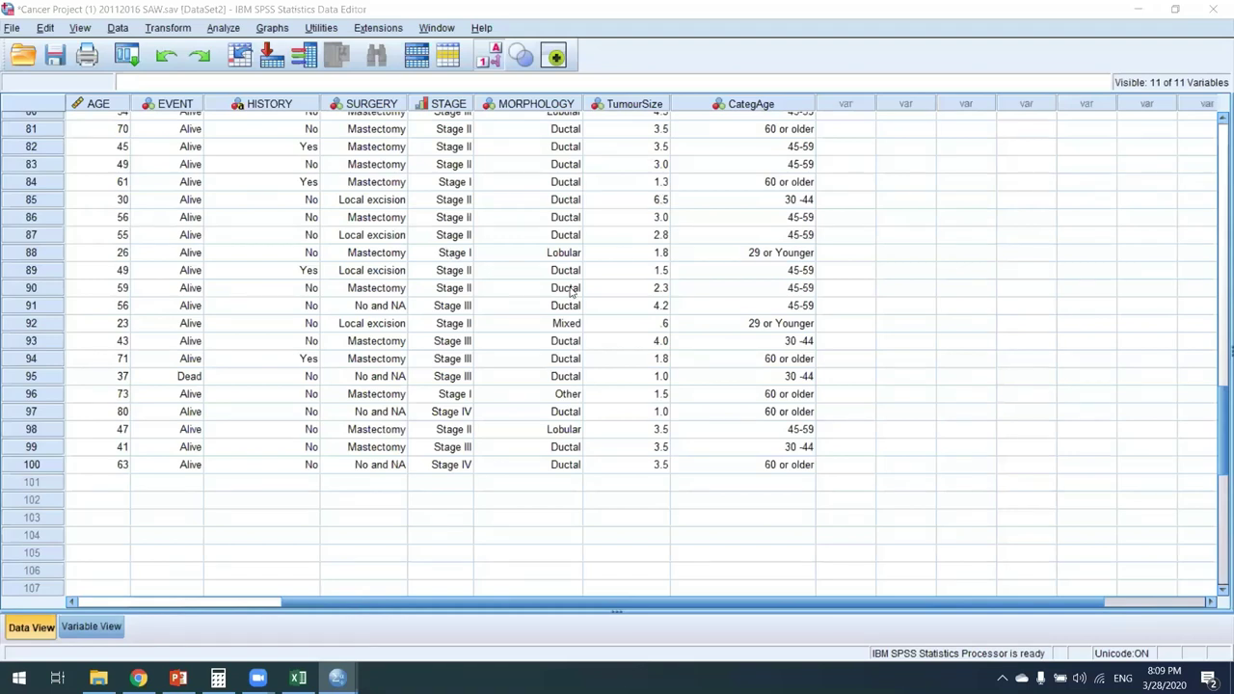
{"action": "left_click", "coordinate": [1219, 460]}
{"action": "scroll", "coordinate": [1209, 270], "scroll_direction": "up", "scroll_amount": 1}
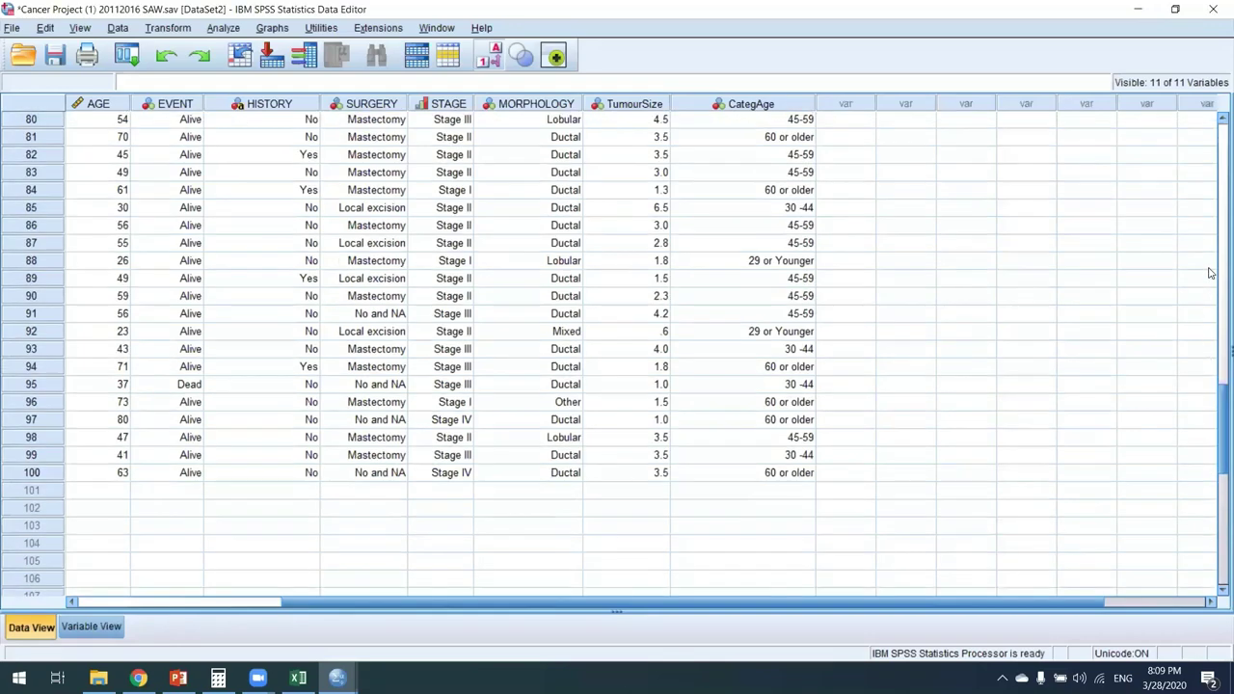
{"action": "left_click", "coordinate": [1218, 219]}
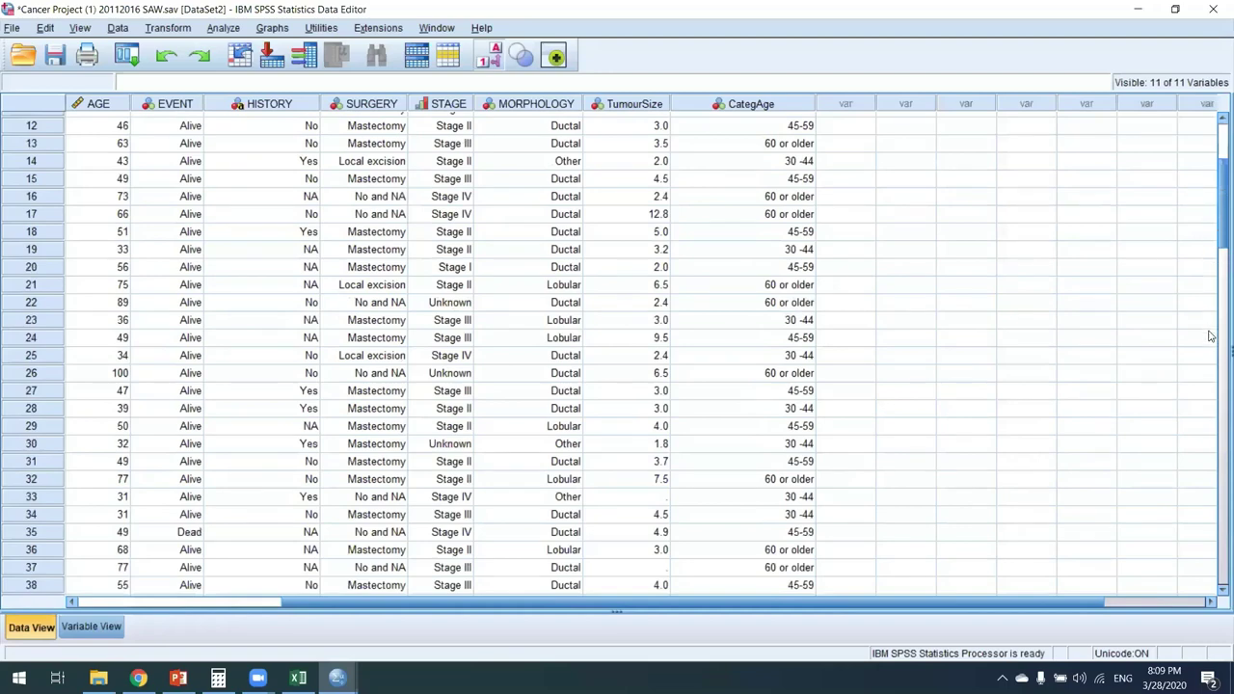
{"action": "scroll", "coordinate": [1206, 366], "scroll_direction": "up", "scroll_amount": 1}
{"action": "scroll", "coordinate": [1206, 415], "scroll_direction": "down", "scroll_amount": 10}
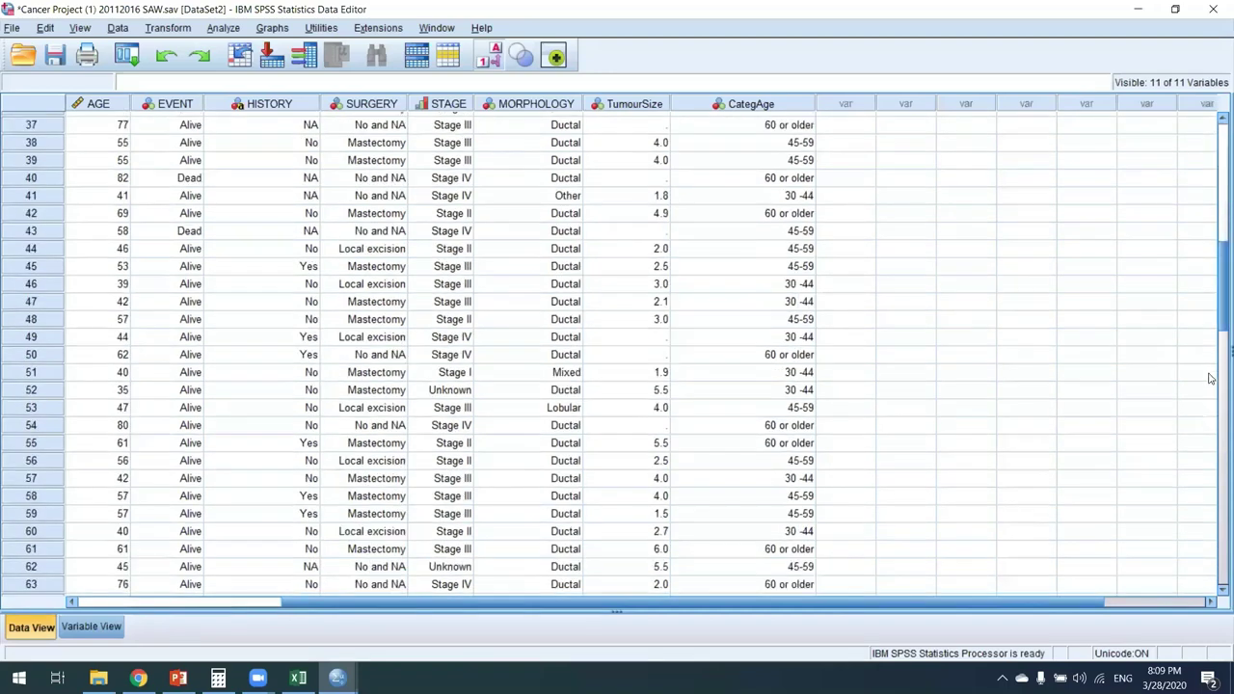
{"action": "scroll", "coordinate": [1204, 289], "scroll_direction": "down", "scroll_amount": 1}
{"action": "scroll", "coordinate": [1203, 221], "scroll_direction": "down", "scroll_amount": 10}
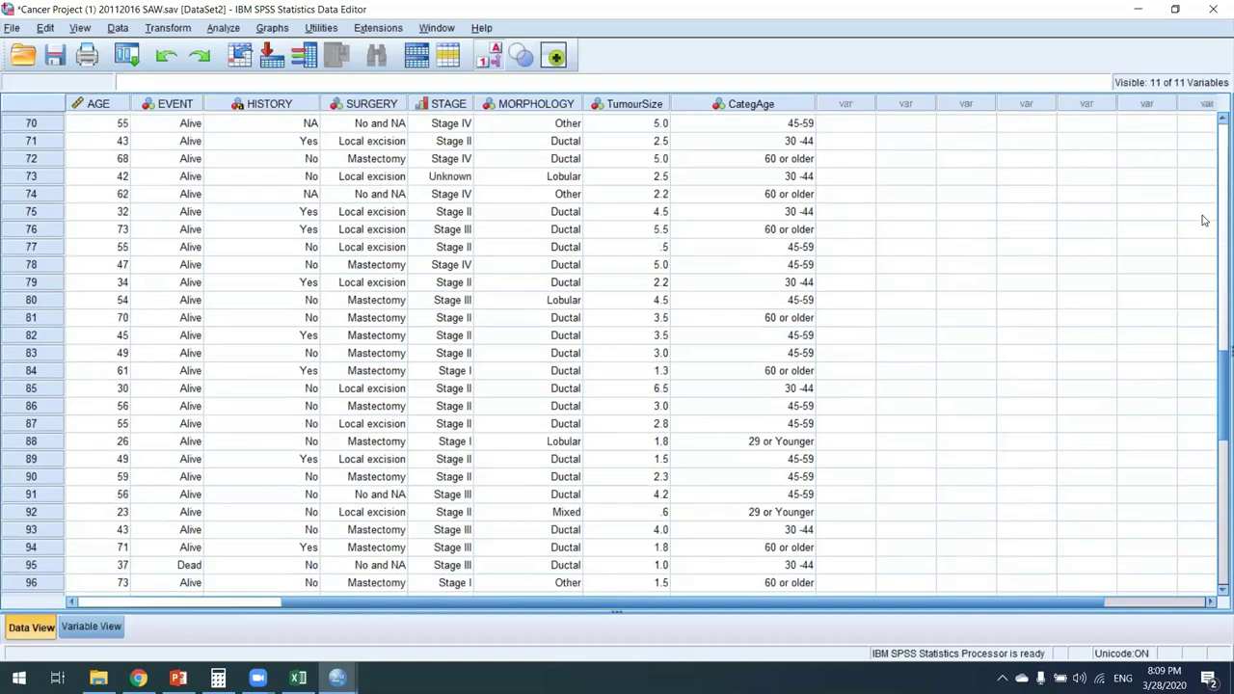
{"action": "scroll", "coordinate": [1203, 221], "scroll_direction": "up", "scroll_amount": 20}
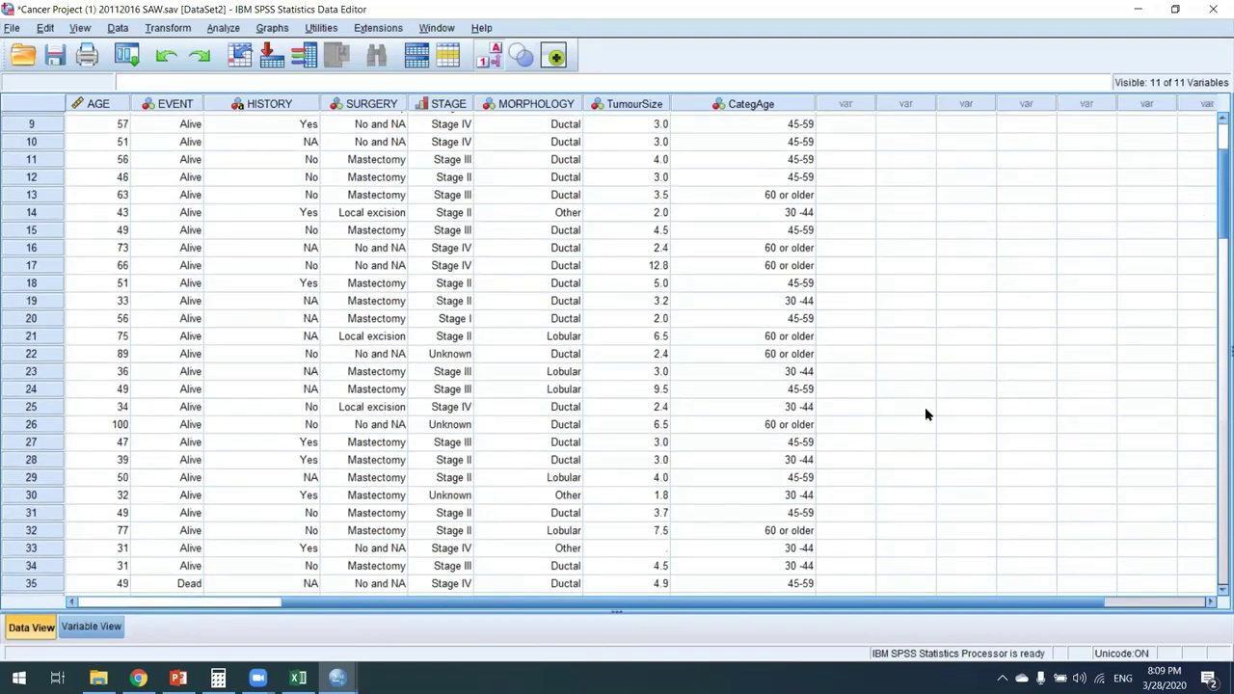
Set the TumourSize value of case 17 to 45.
{"action": "left_click", "coordinate": [653, 272]}
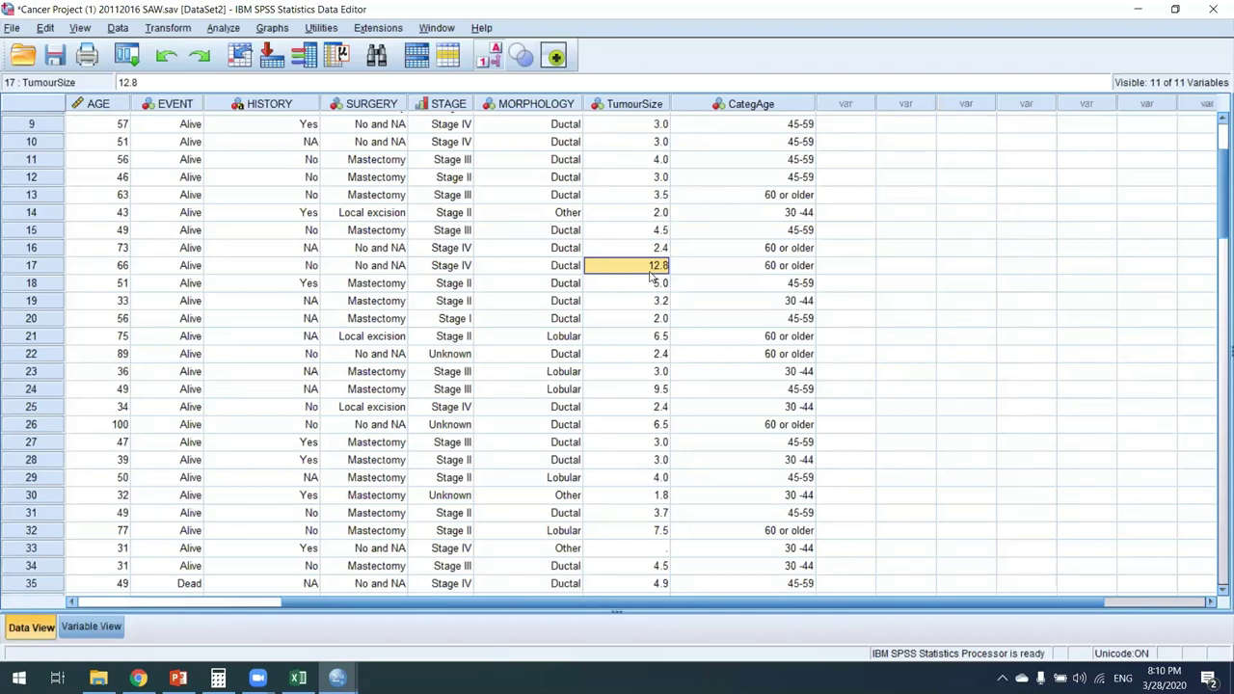
{"action": "type", "text": "45"}
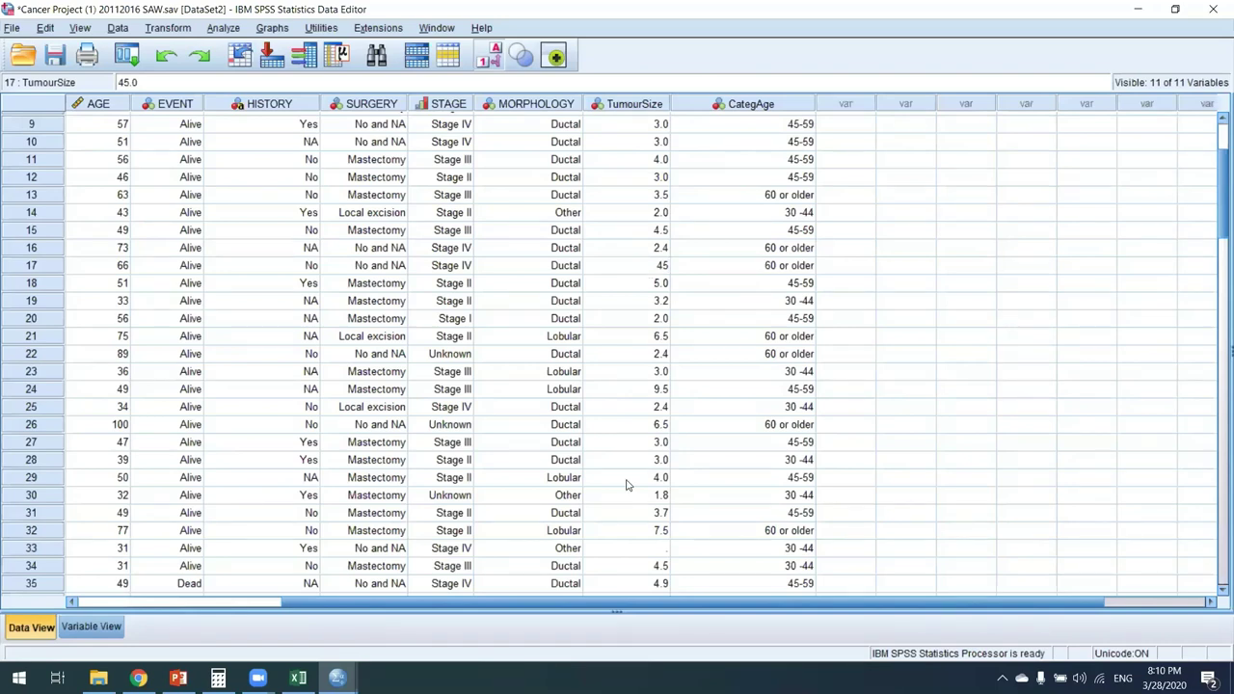
{"action": "left_click", "coordinate": [776, 301]}
{"action": "key", "text": "Up"}
{"action": "key", "text": "Up"}
{"action": "key", "text": "Left"}
Run Frequencies on Tumour size instead of Age at diagnosis, including the mean, and repeat the analysis.
{"action": "key", "text": "alt+a"}
{"action": "key", "text": "e"}
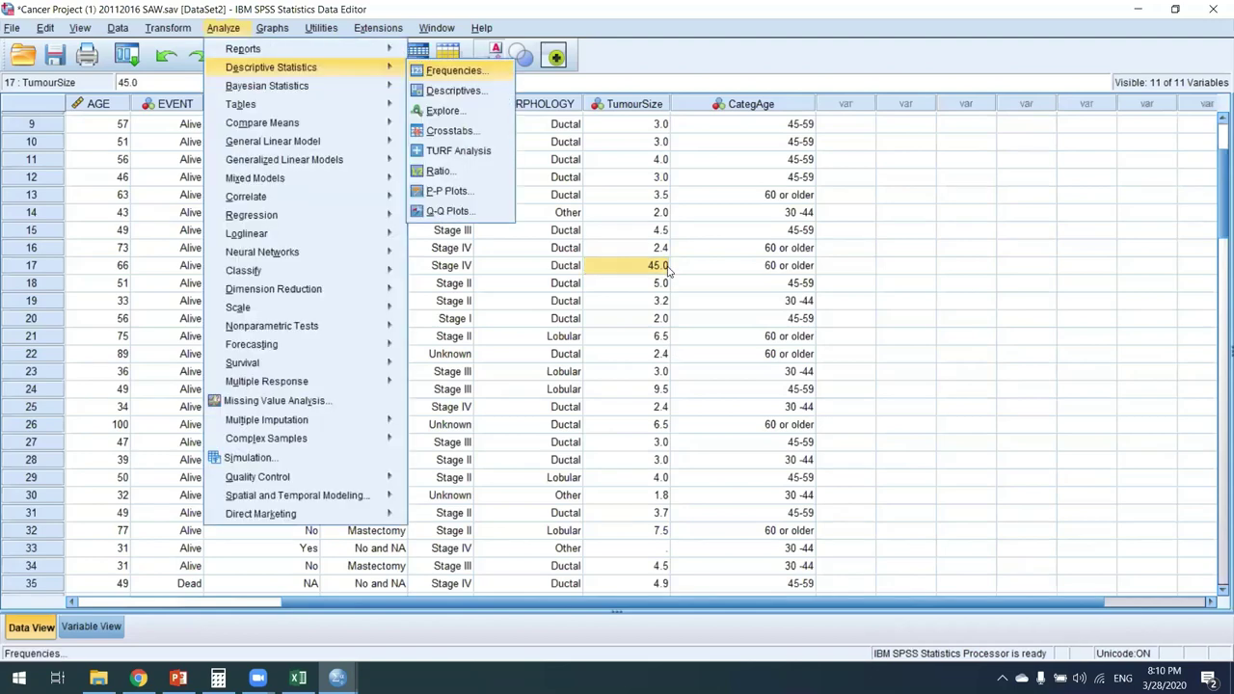
{"action": "key", "text": "Return"}
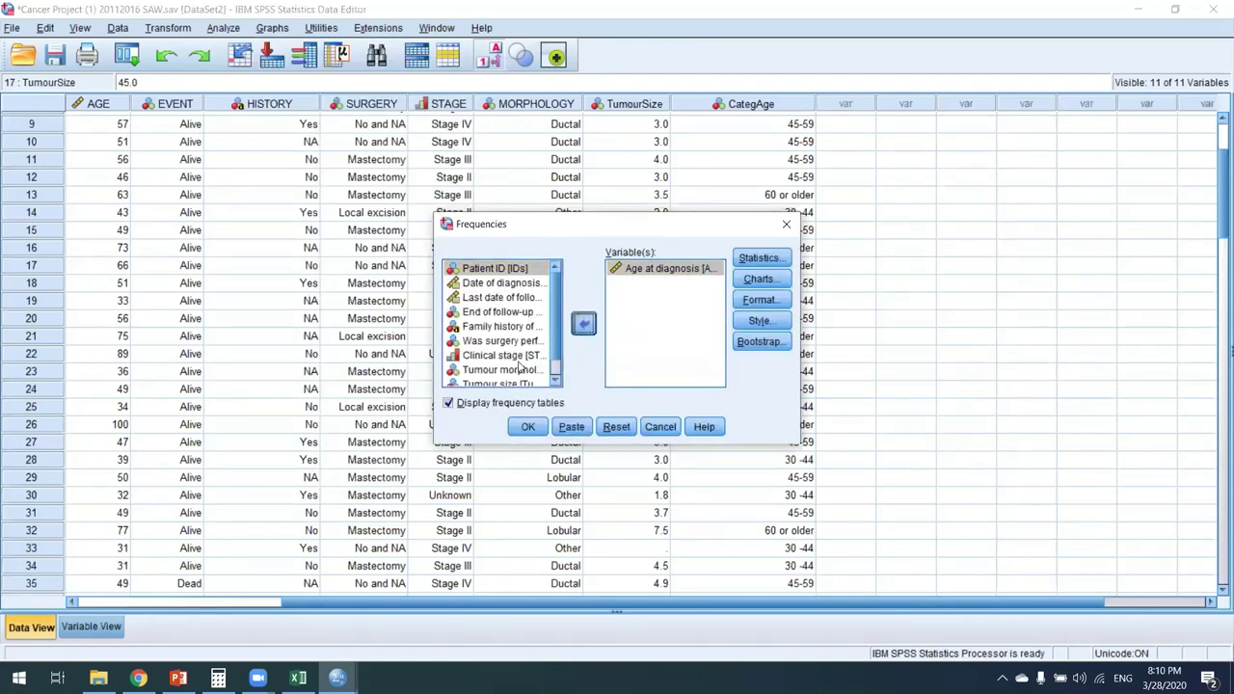
{"action": "left_click", "coordinate": [583, 323]}
{"action": "left_click", "coordinate": [500, 369]}
{"action": "left_click", "coordinate": [584, 323]}
{"action": "left_click", "coordinate": [756, 258]}
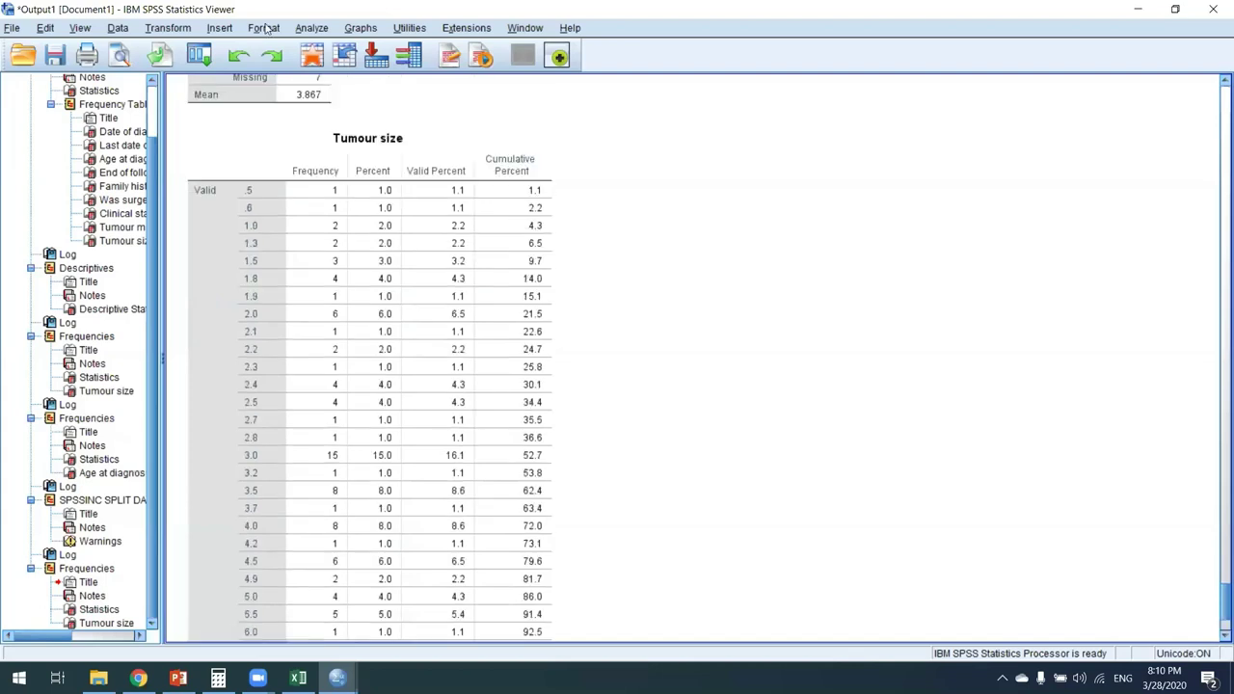
{"action": "left_click", "coordinate": [311, 27]}
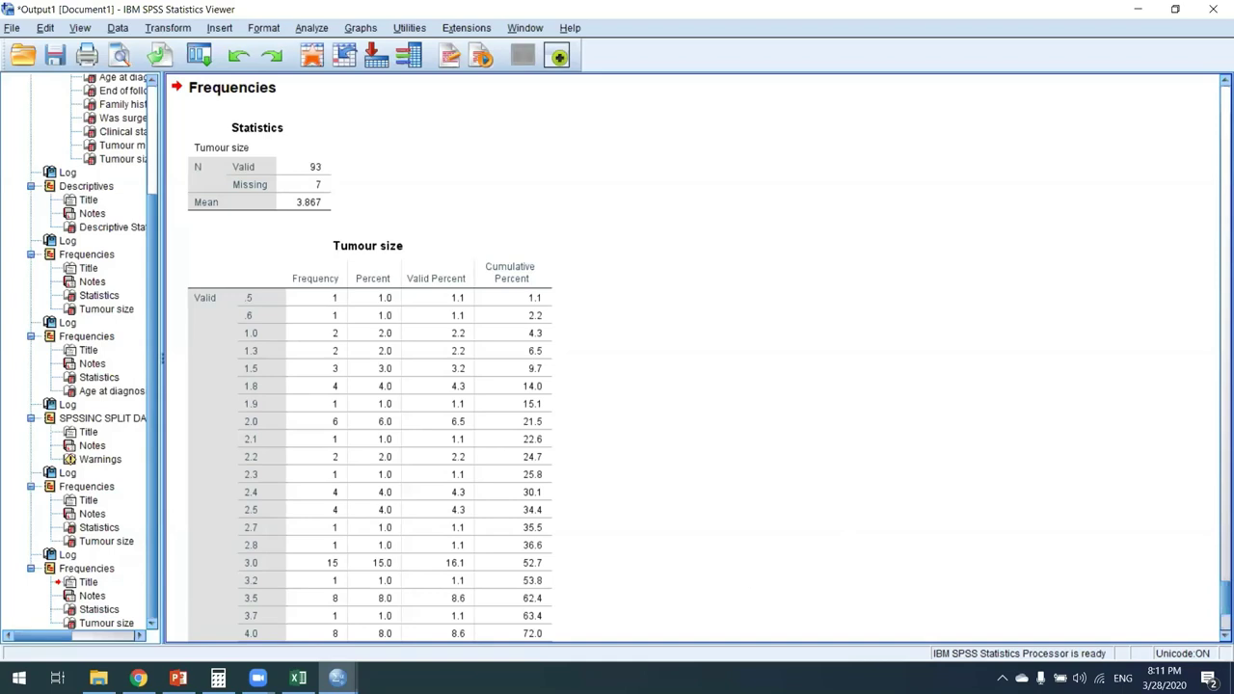
Switch to the Cancer Research Project workbook in Excel and minimise the Zoom window covering it.
{"action": "mouse_move", "coordinate": [298, 678]}
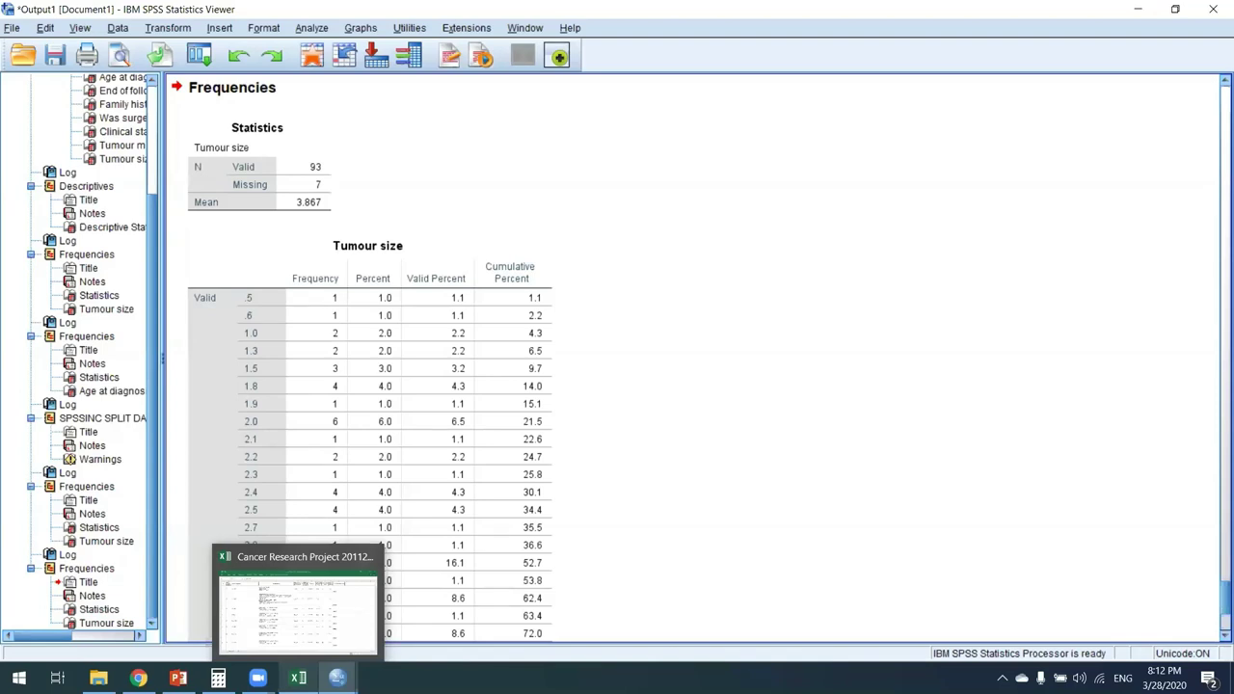
{"action": "mouse_move", "coordinate": [337, 678]}
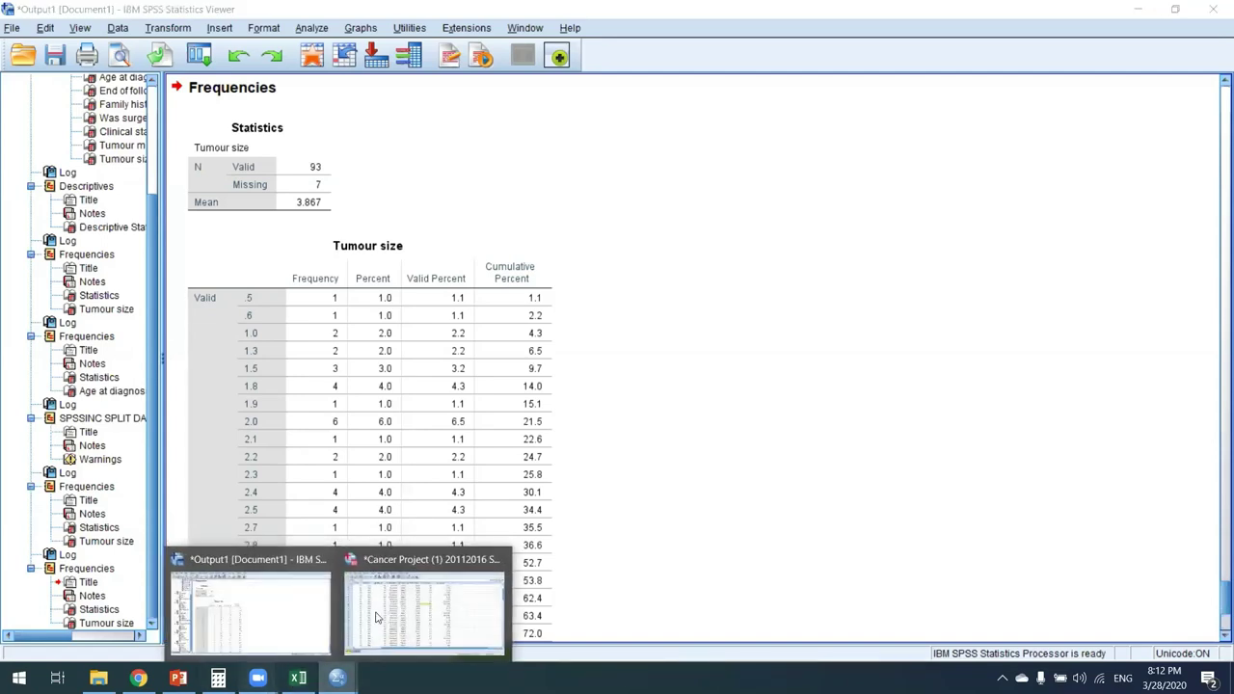
{"action": "mouse_move", "coordinate": [257, 677]}
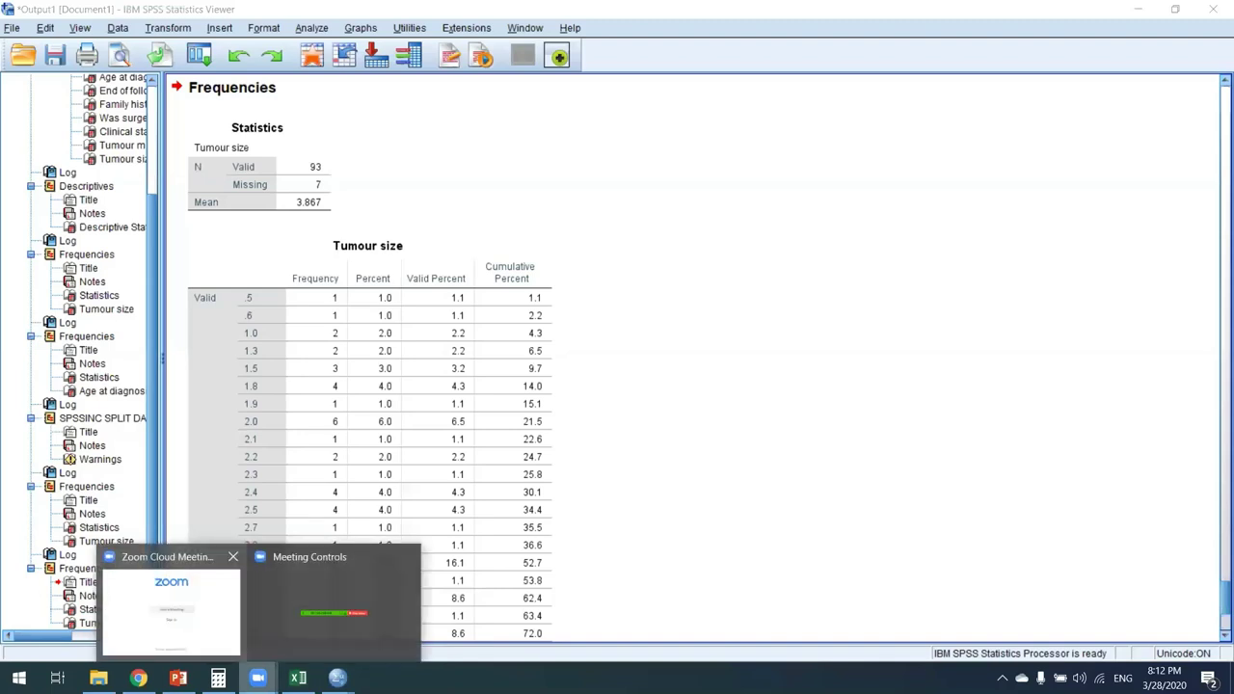
{"action": "left_click", "coordinate": [335, 626]}
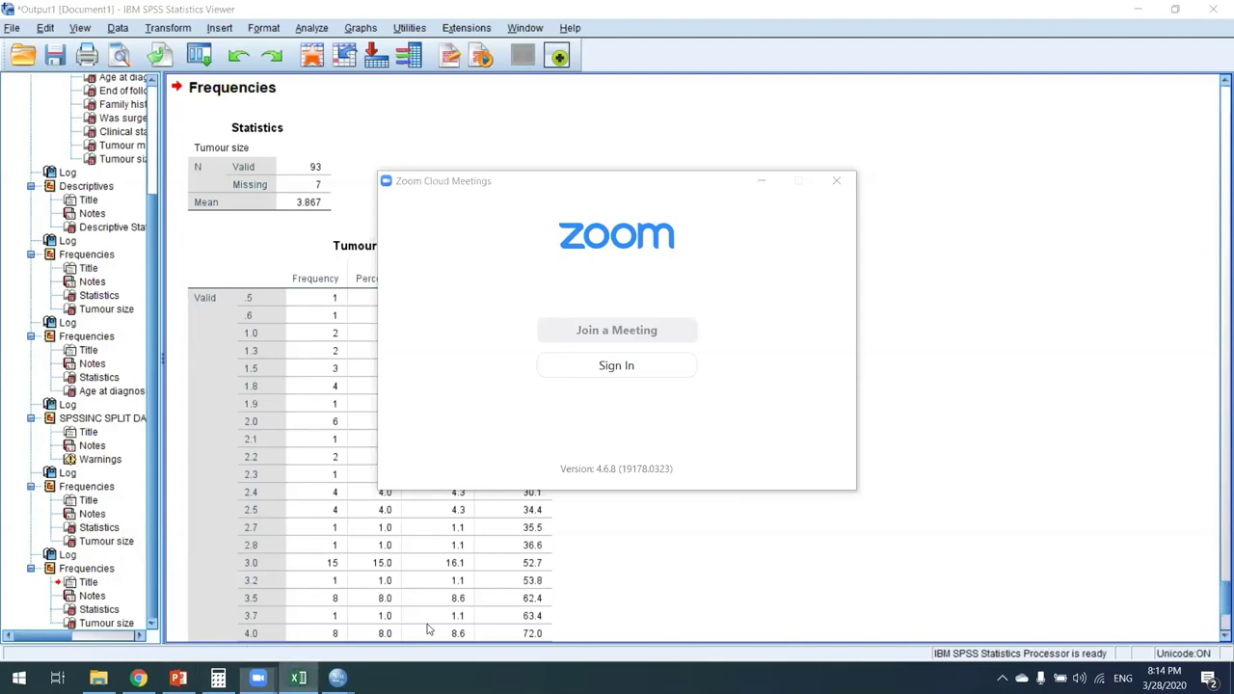
{"action": "key", "text": "alt+Tab"}
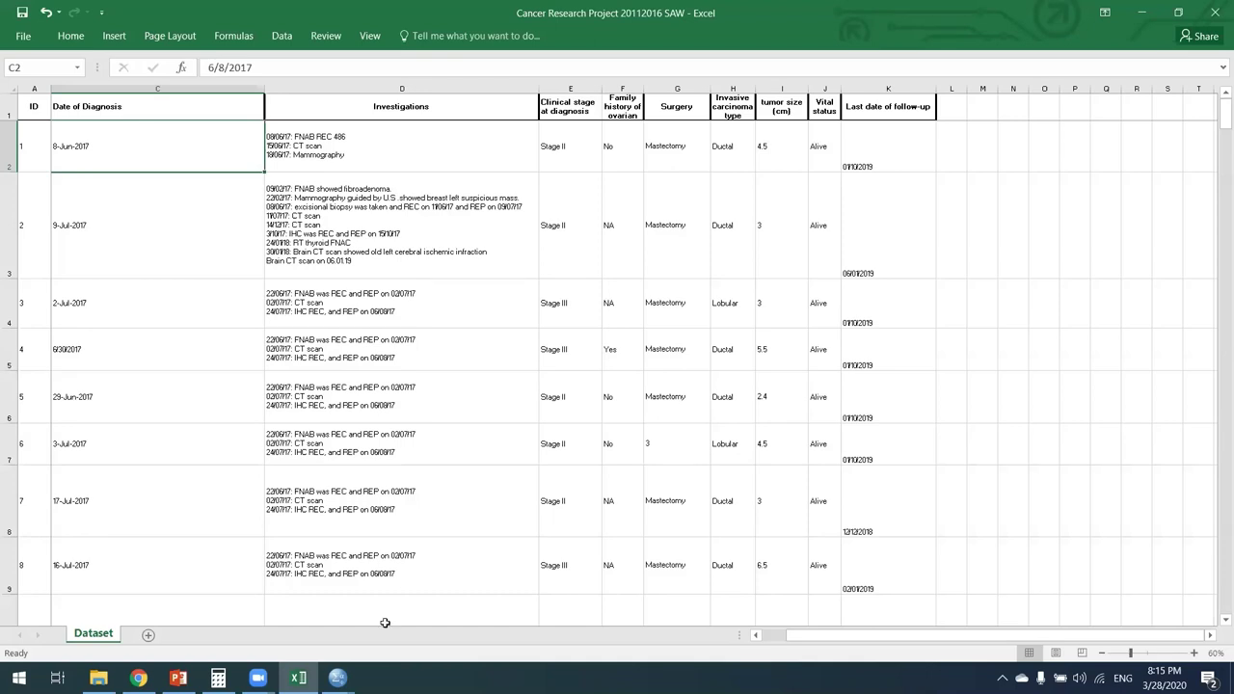
{"action": "left_click", "coordinate": [257, 678]}
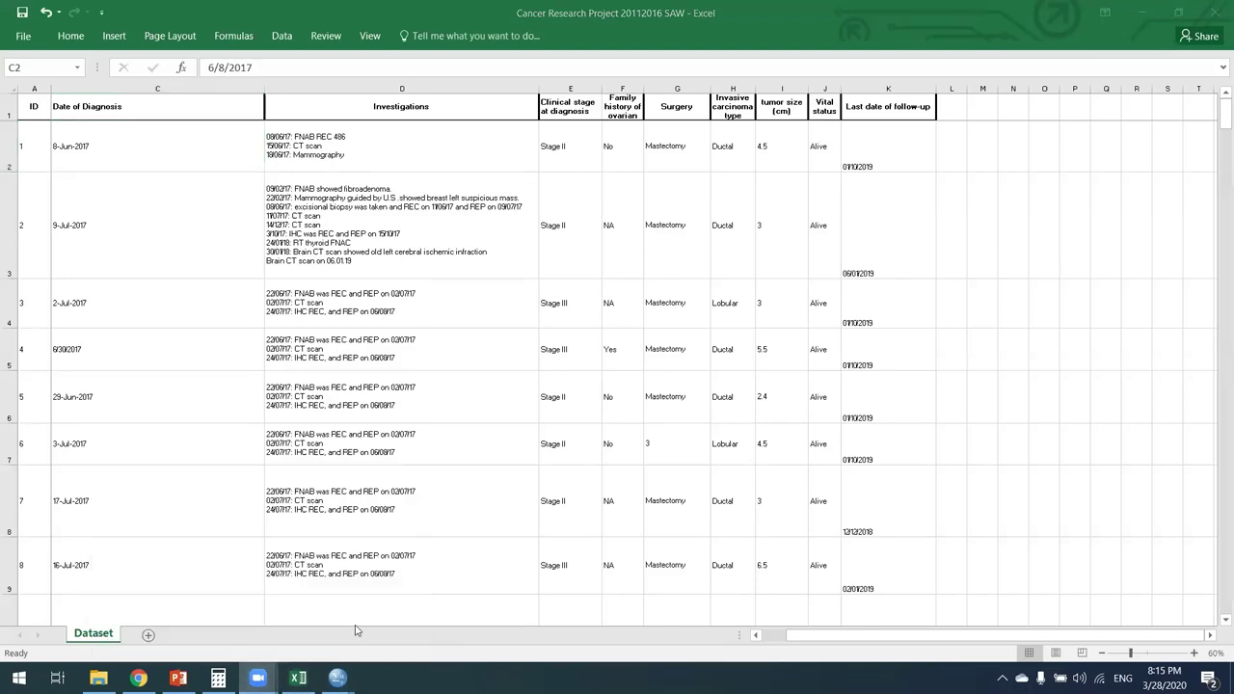
{"action": "mouse_move", "coordinate": [258, 678]}
{"action": "left_click", "coordinate": [209, 641]}
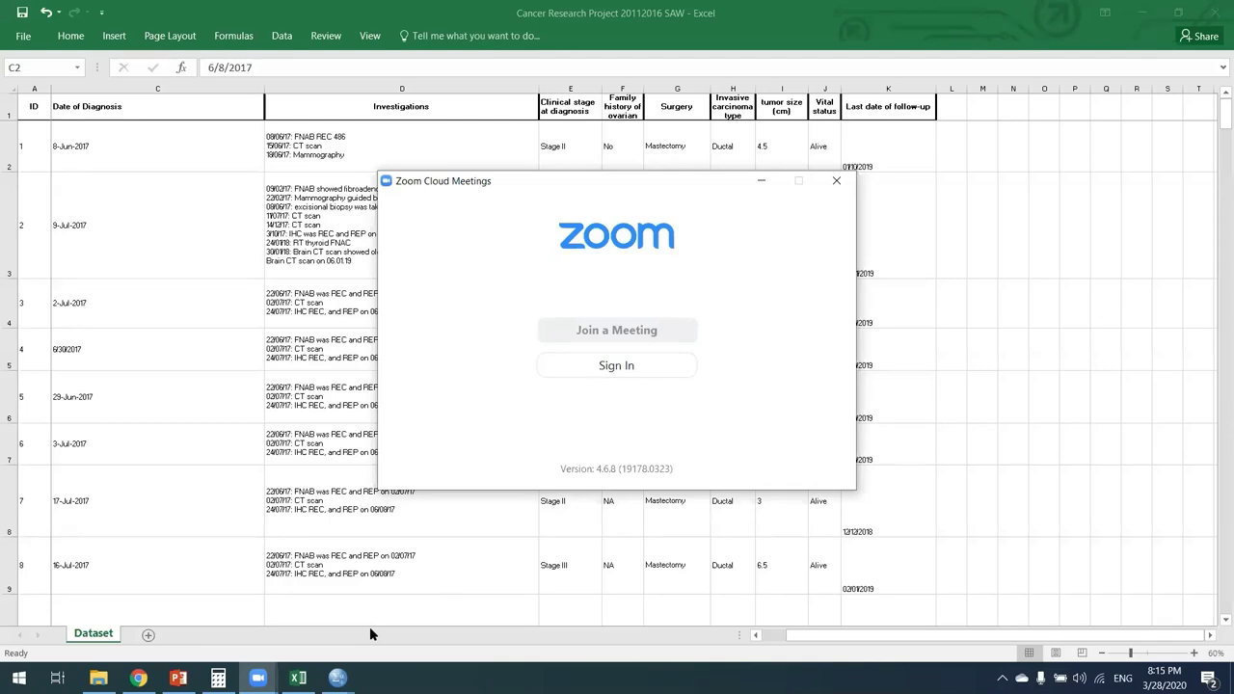
{"action": "left_click", "coordinate": [764, 183]}
Switch to Chrome and look over the Data Management Plan Content Checklist and King's College London's Research Data Management topics.
{"action": "mouse_move", "coordinate": [298, 678]}
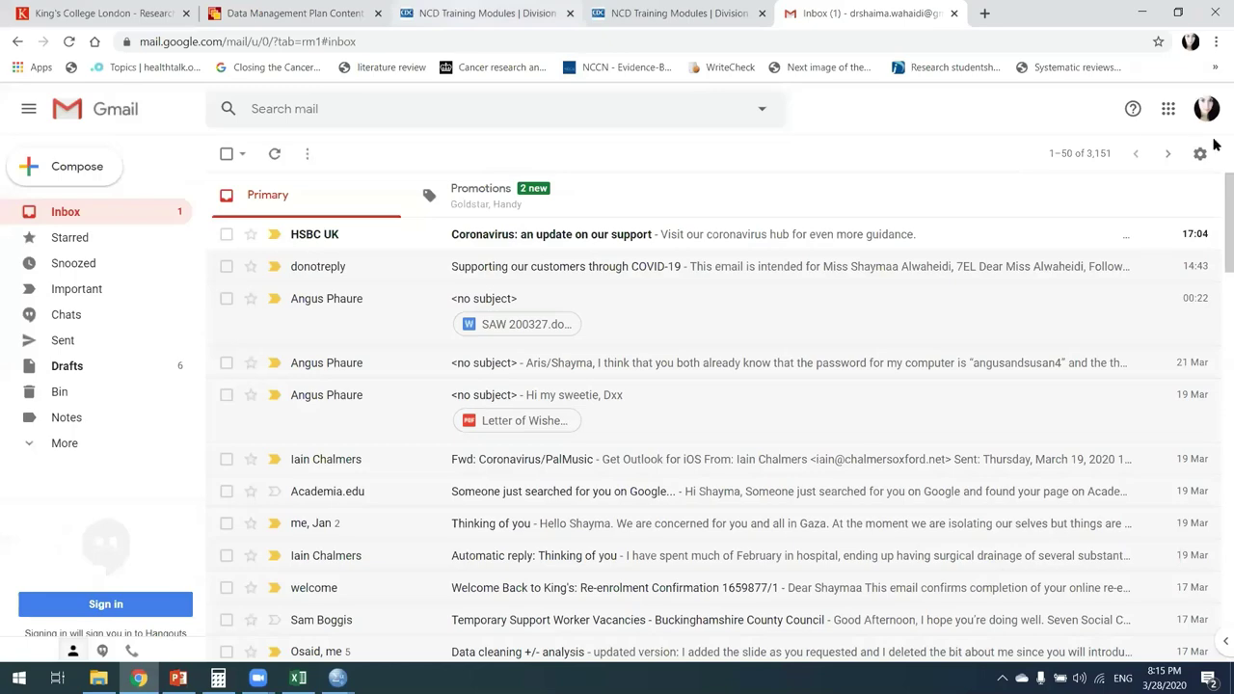
{"action": "key", "text": "ctrl+2"}
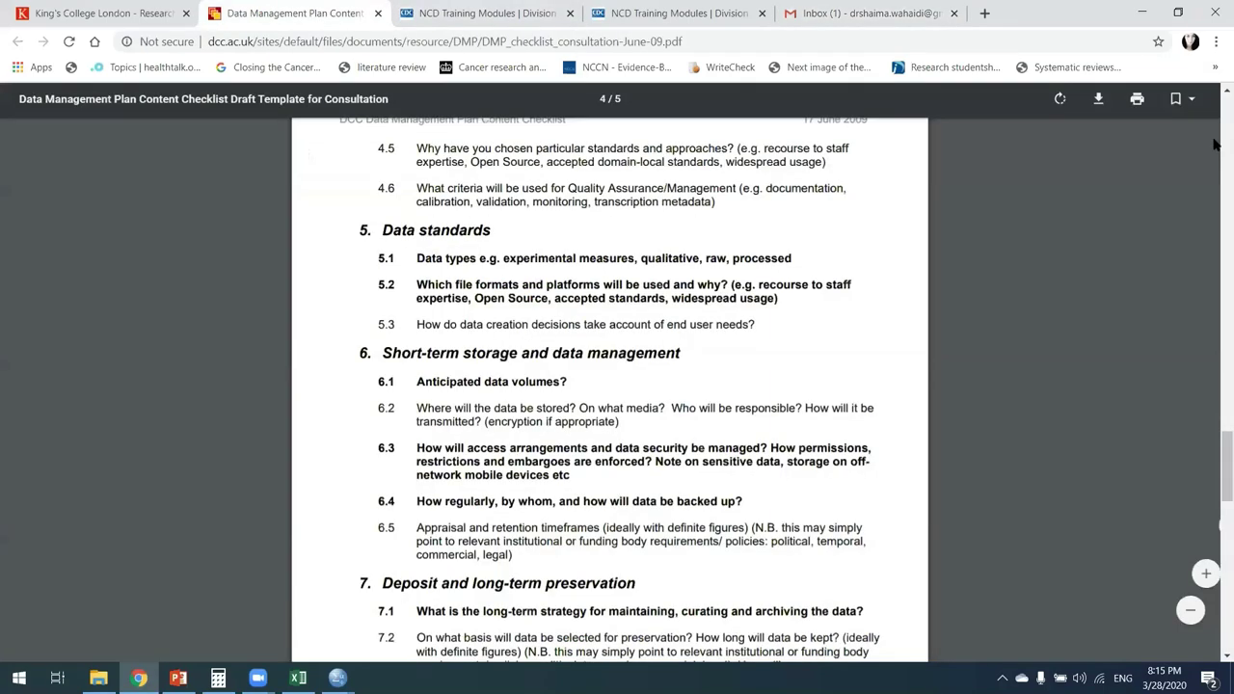
{"action": "key", "text": "Home"}
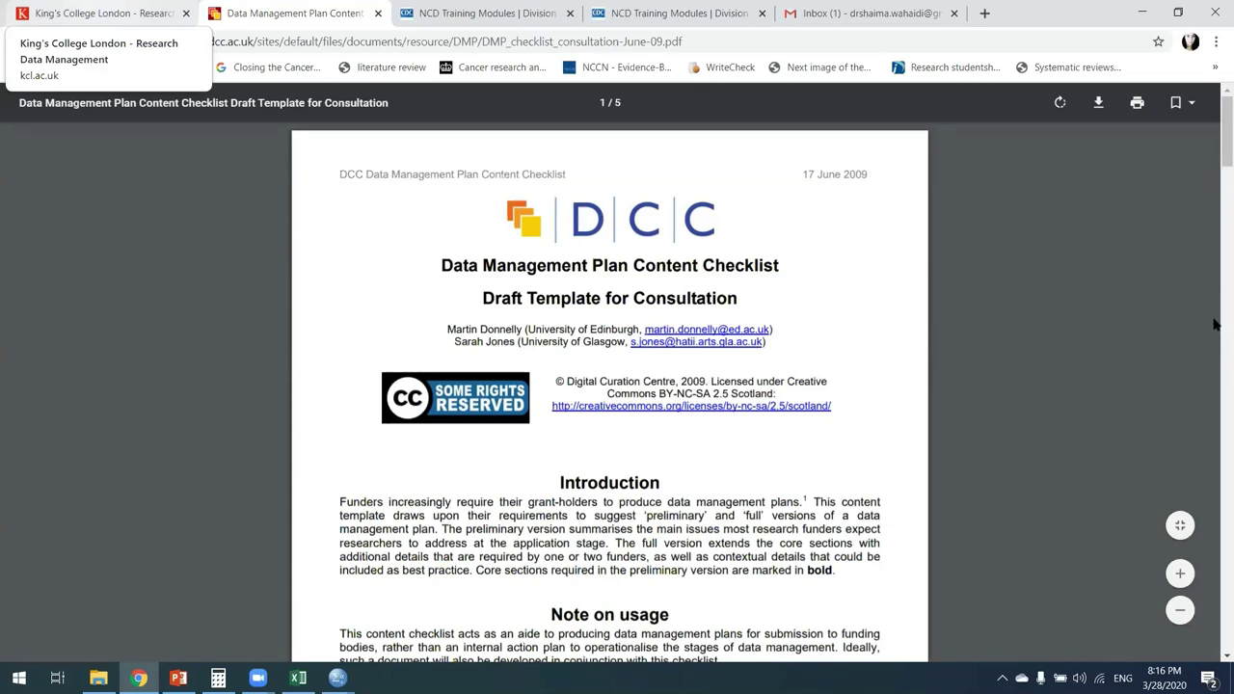
{"action": "key", "text": "ctrl+shift+Tab"}
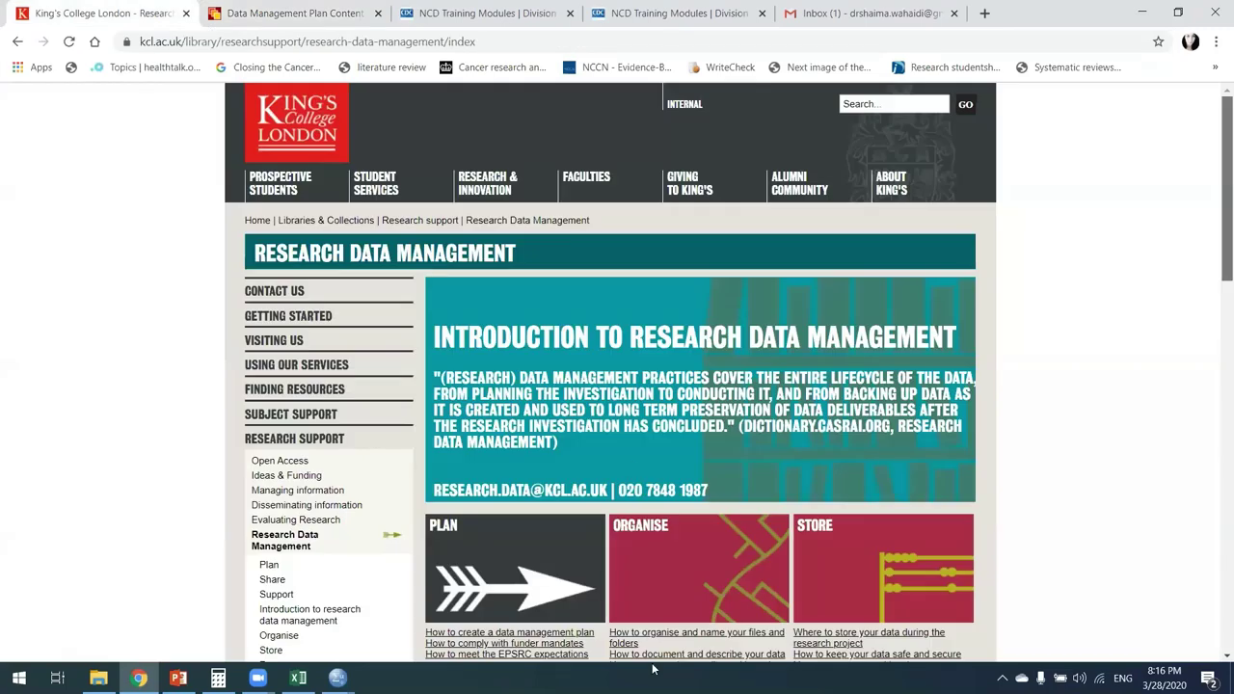
{"action": "scroll", "coordinate": [598, 366], "scroll_direction": "down", "scroll_amount": 3}
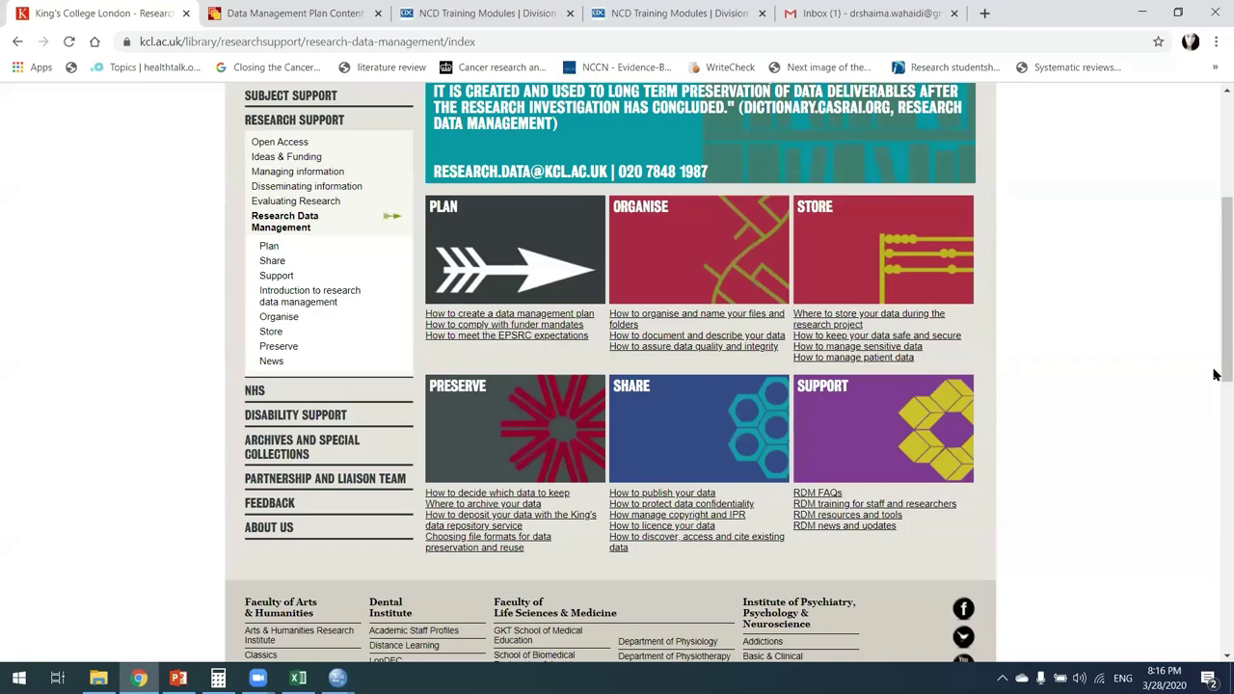
Return to the Data Management Plan Content Checklist and read its sections on context, legal and ethical issues, and data sharing.
{"action": "key", "text": "ctrl+Tab"}
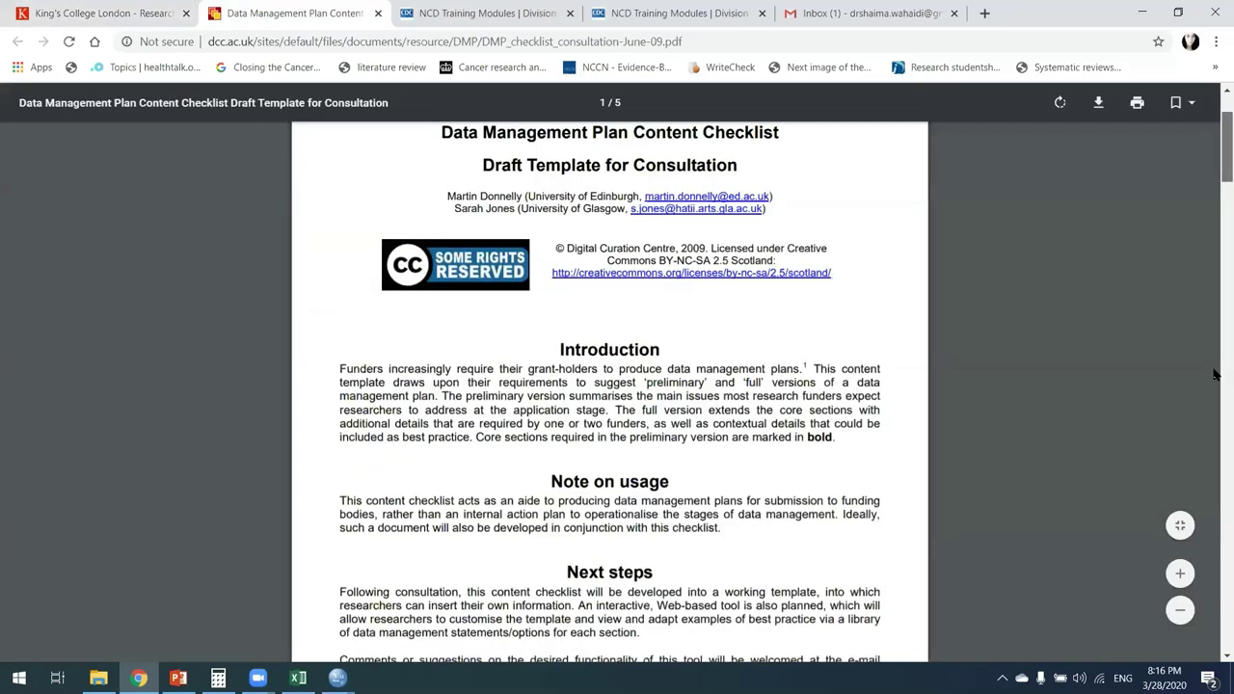
{"action": "scroll", "coordinate": [1215, 374], "scroll_direction": "down", "scroll_amount": 15}
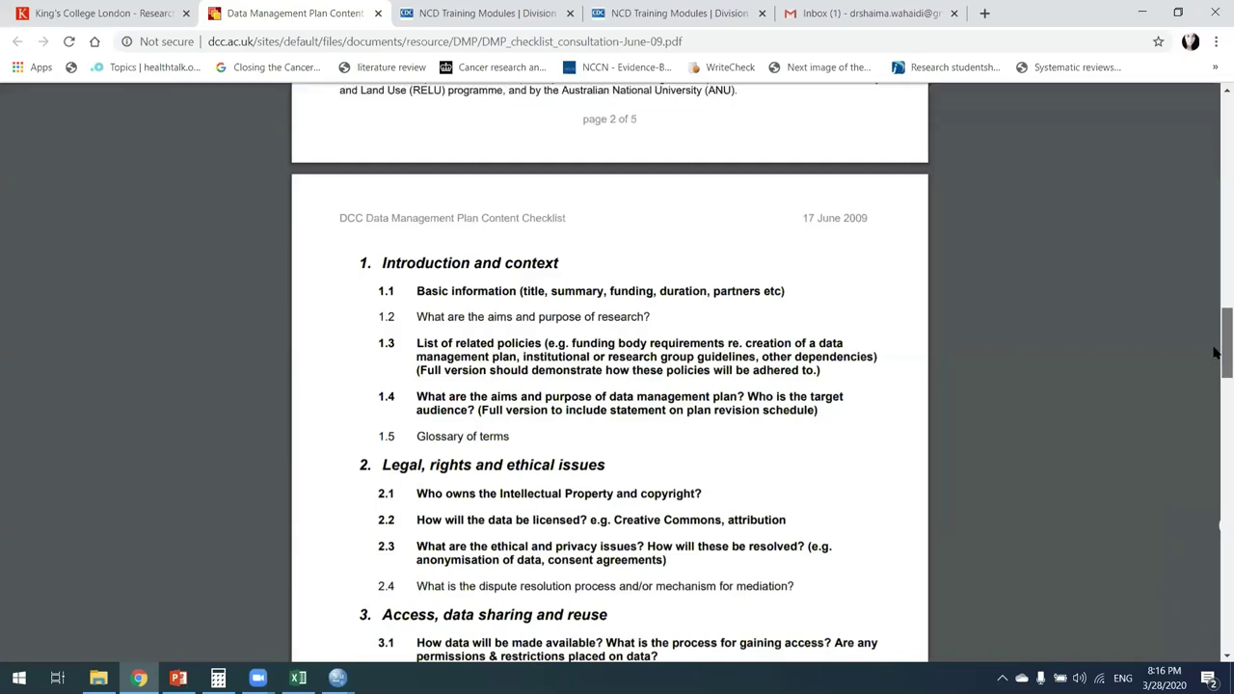
{"action": "scroll", "coordinate": [1215, 357], "scroll_direction": "up", "scroll_amount": 1}
{"action": "scroll", "coordinate": [1214, 354], "scroll_direction": "down", "scroll_amount": 1}
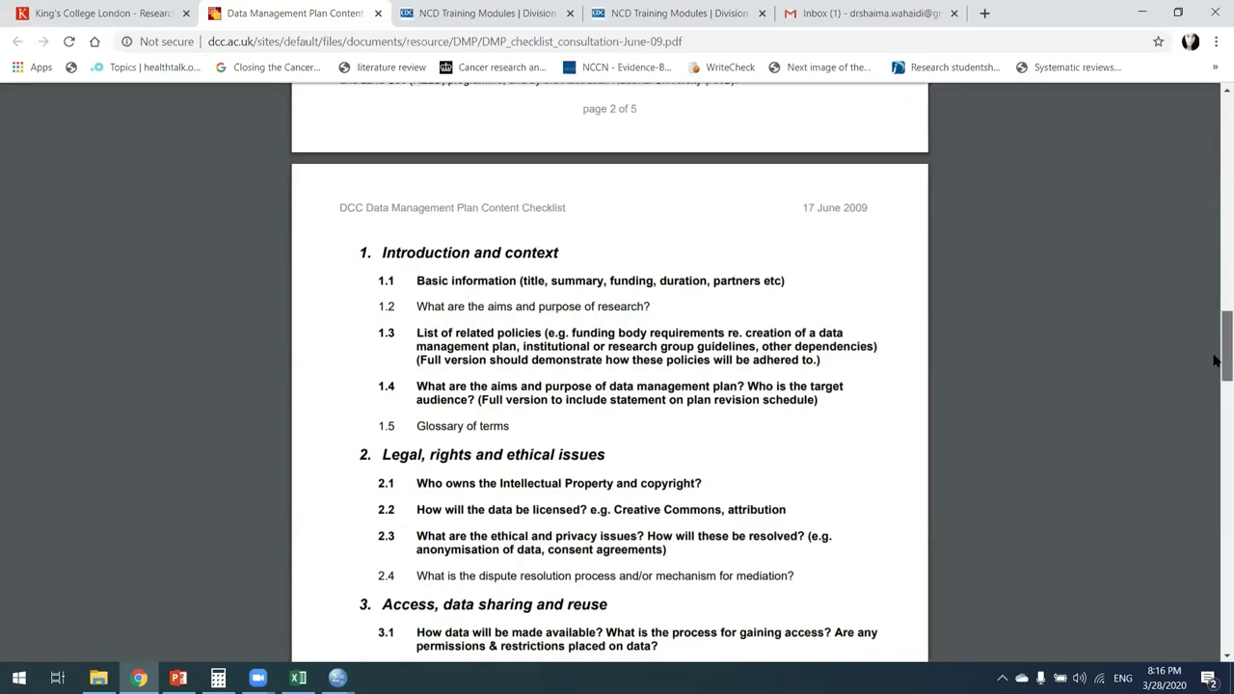
{"action": "scroll", "coordinate": [1214, 367], "scroll_direction": "down", "scroll_amount": 1}
{"action": "scroll", "coordinate": [685, 258], "scroll_direction": "down", "scroll_amount": 1}
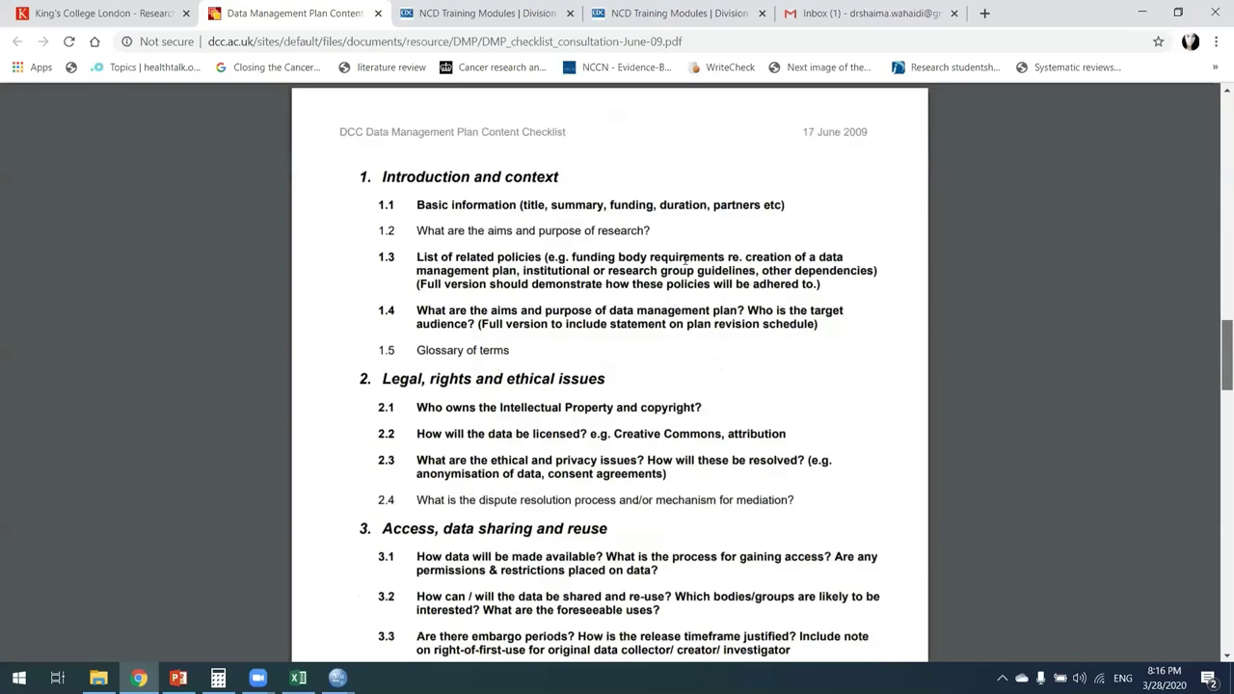